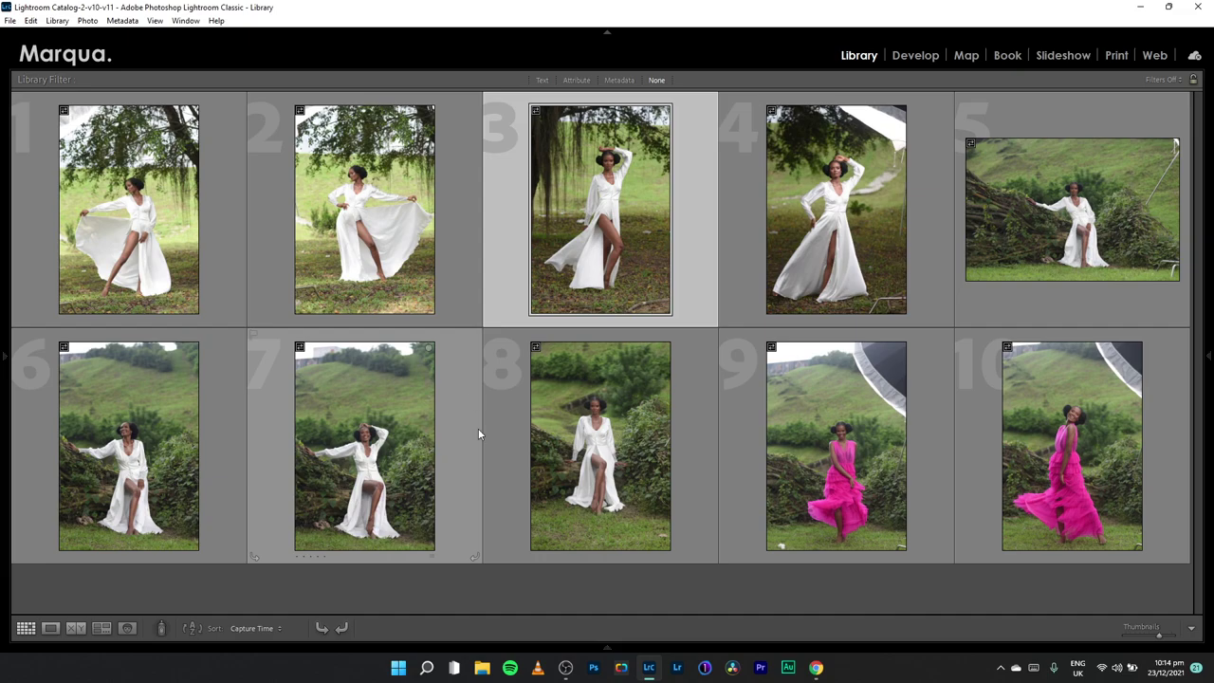
# View the first photo in Loupe view and browse forward and back through the shoot, ending on the first photo
pyautogui.doubleClick(176, 229)
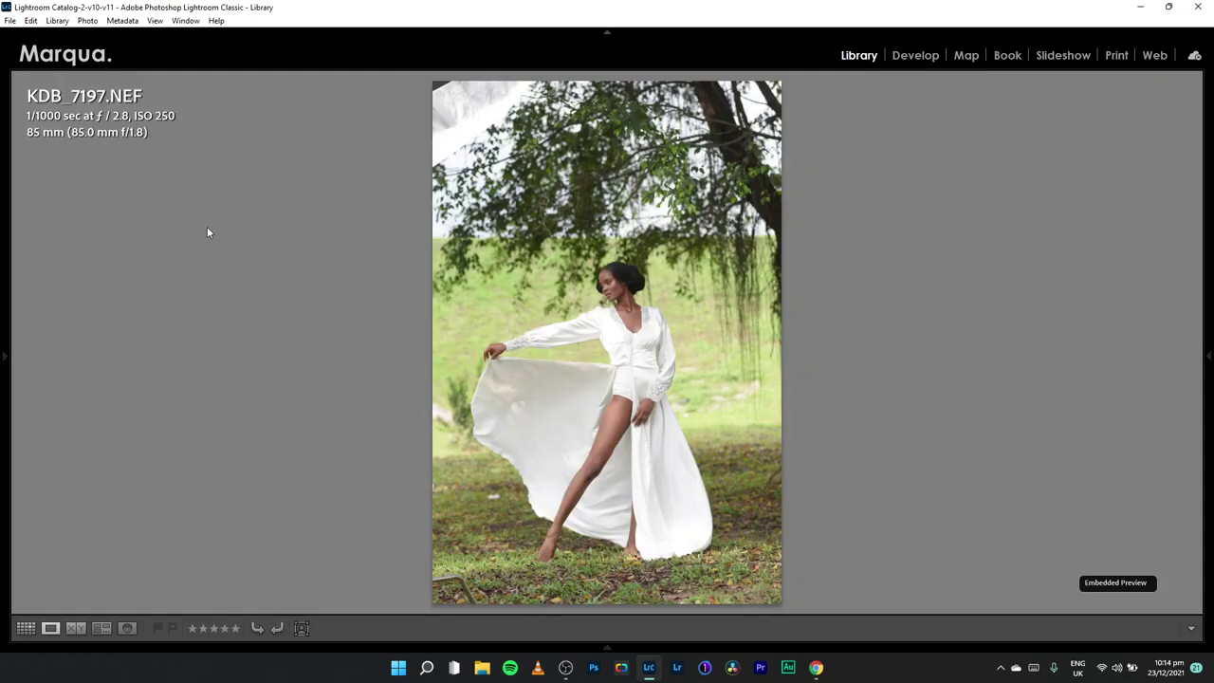
pyautogui.press('Right')
pyautogui.press('Right')
pyautogui.press('Right')
pyautogui.press('Right')
pyautogui.press('Right')
pyautogui.press('Right')
pyautogui.press('Right')
pyautogui.press('Right')
pyautogui.press('Left')
pyautogui.press('Left')
pyautogui.press('Left')
pyautogui.press('Left')
pyautogui.press('Left')
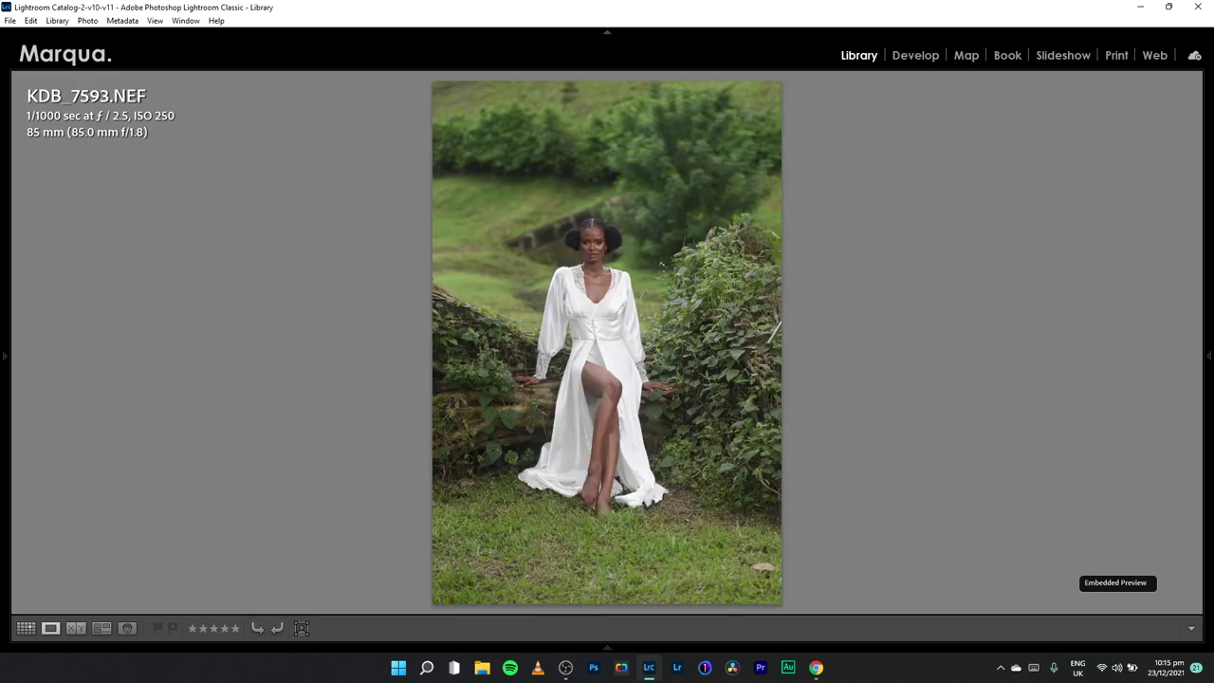
pyautogui.press('Left')
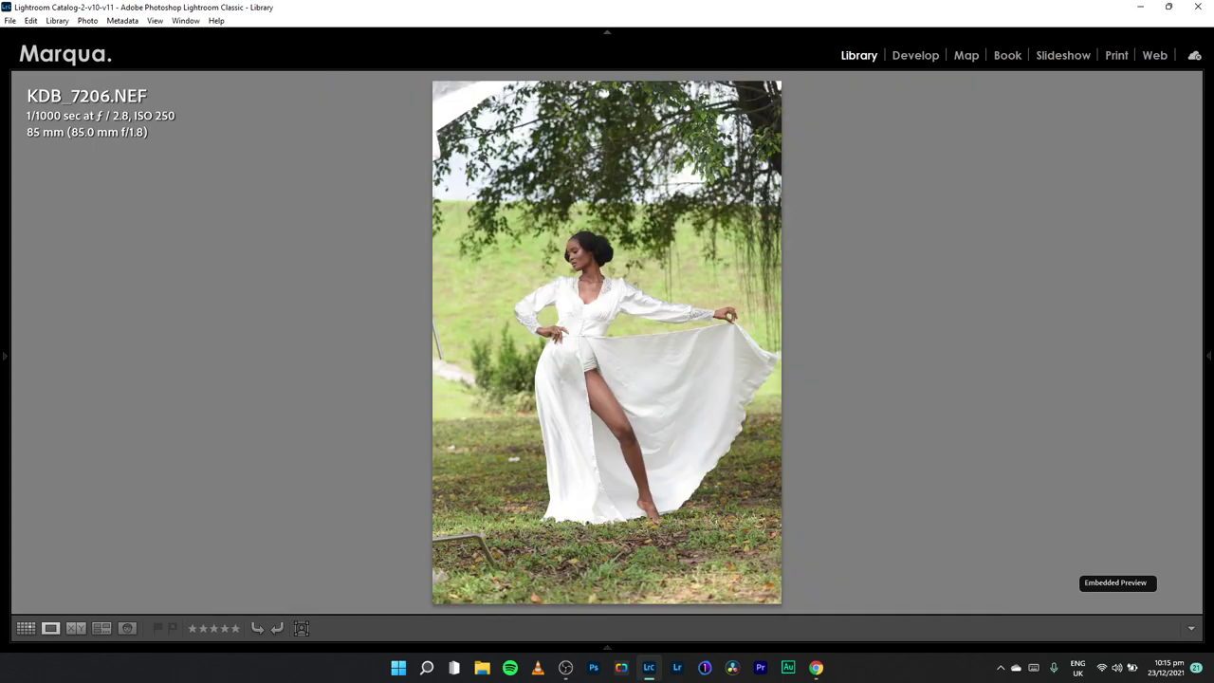
pyautogui.press('Left')
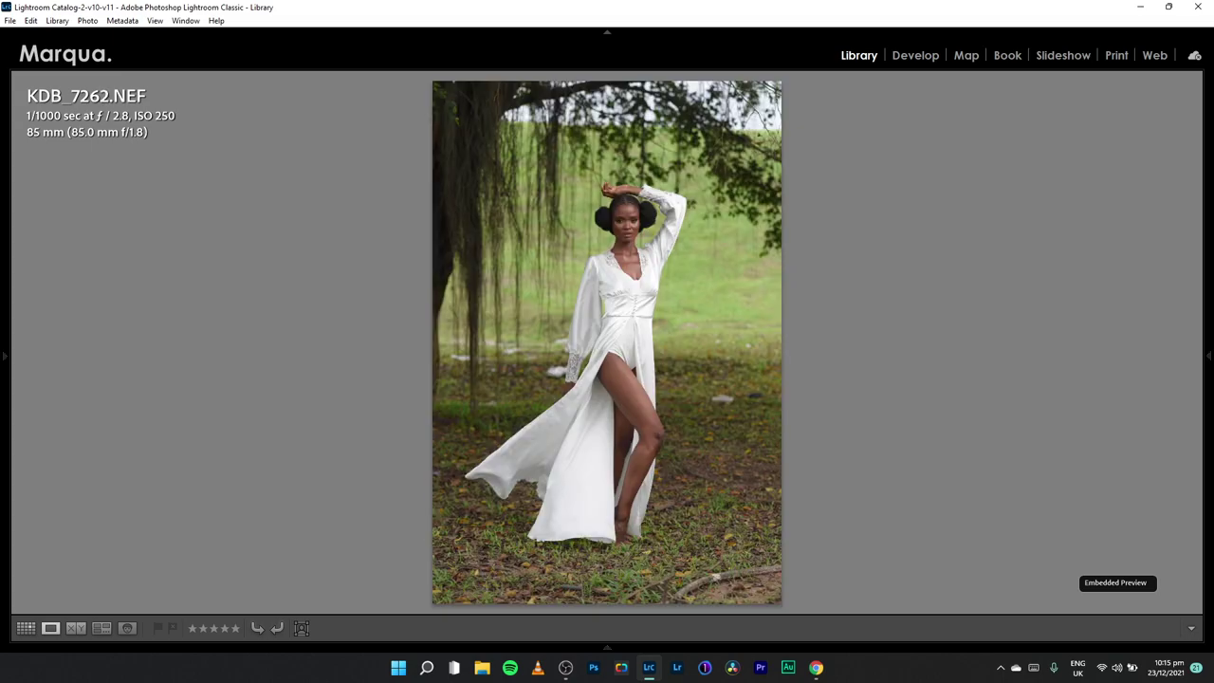
pyautogui.press('Left')
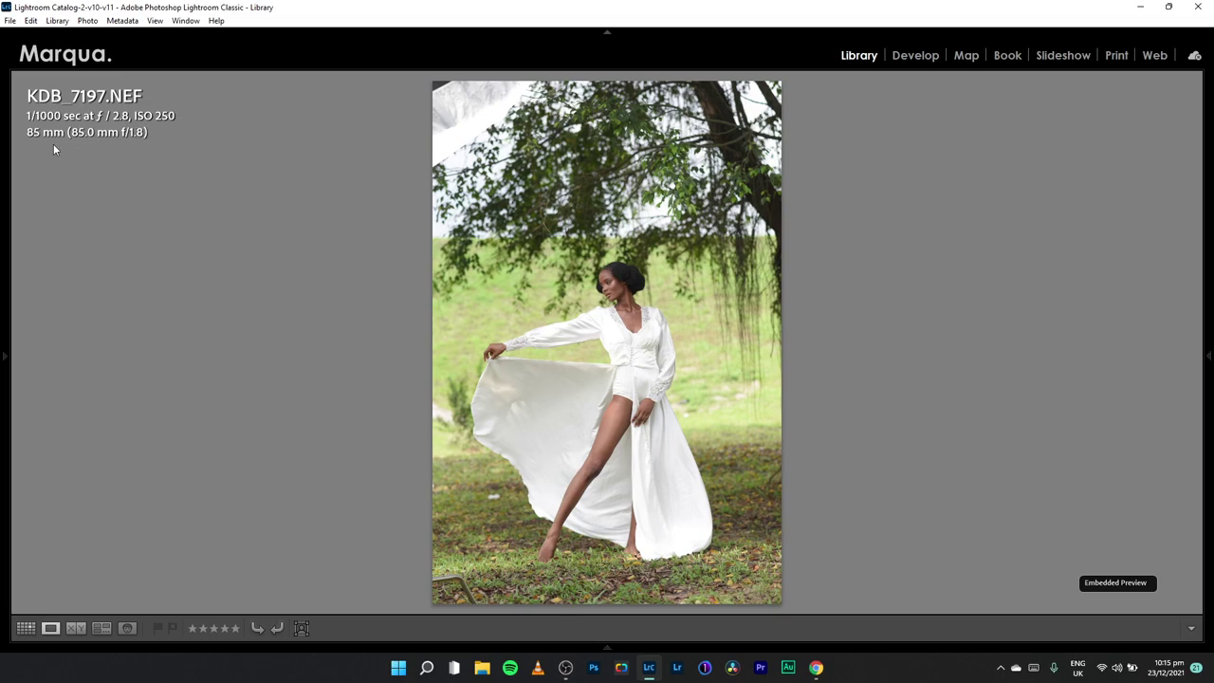
# Reveal the hidden Library adjustment panels and inspect the Metadata and Keywording sections for the first photo
pyautogui.click(1209, 355)
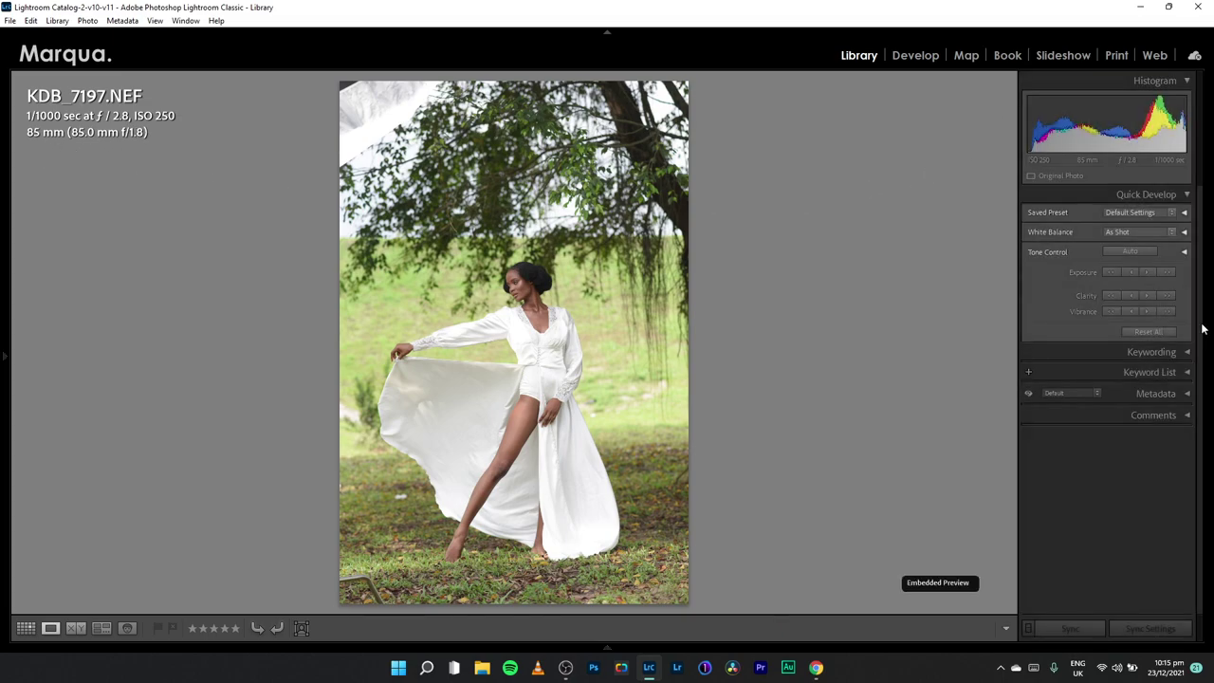
pyautogui.click(1186, 394)
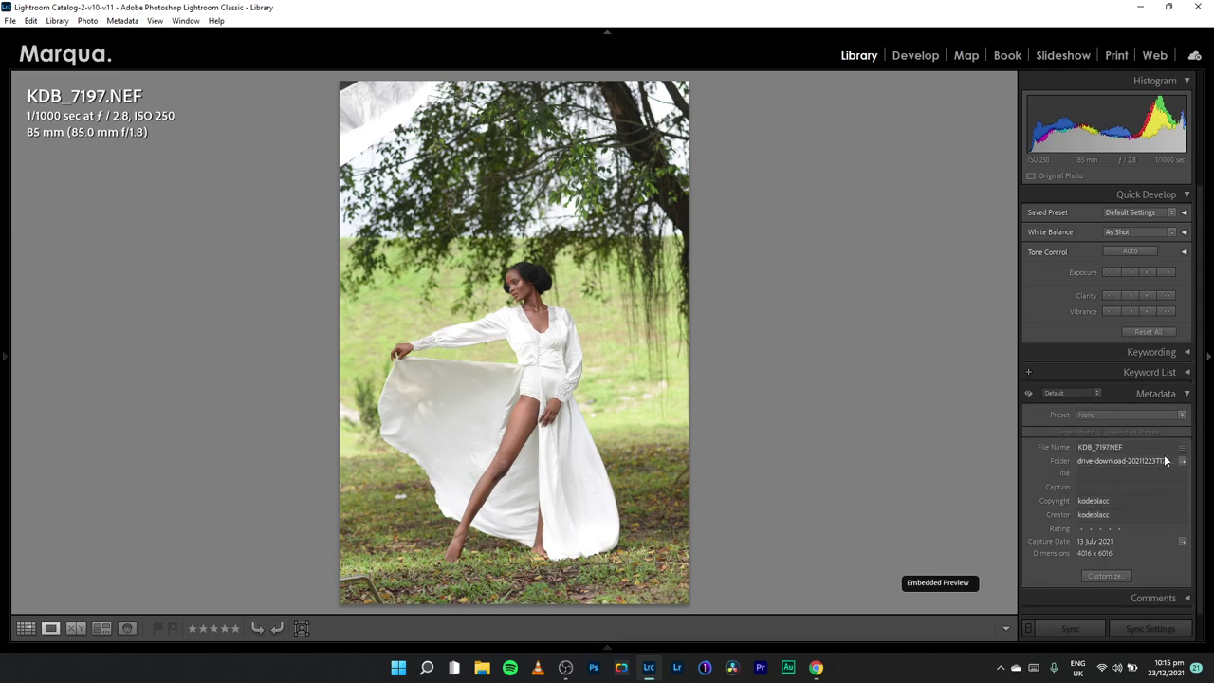
pyautogui.click(1185, 397)
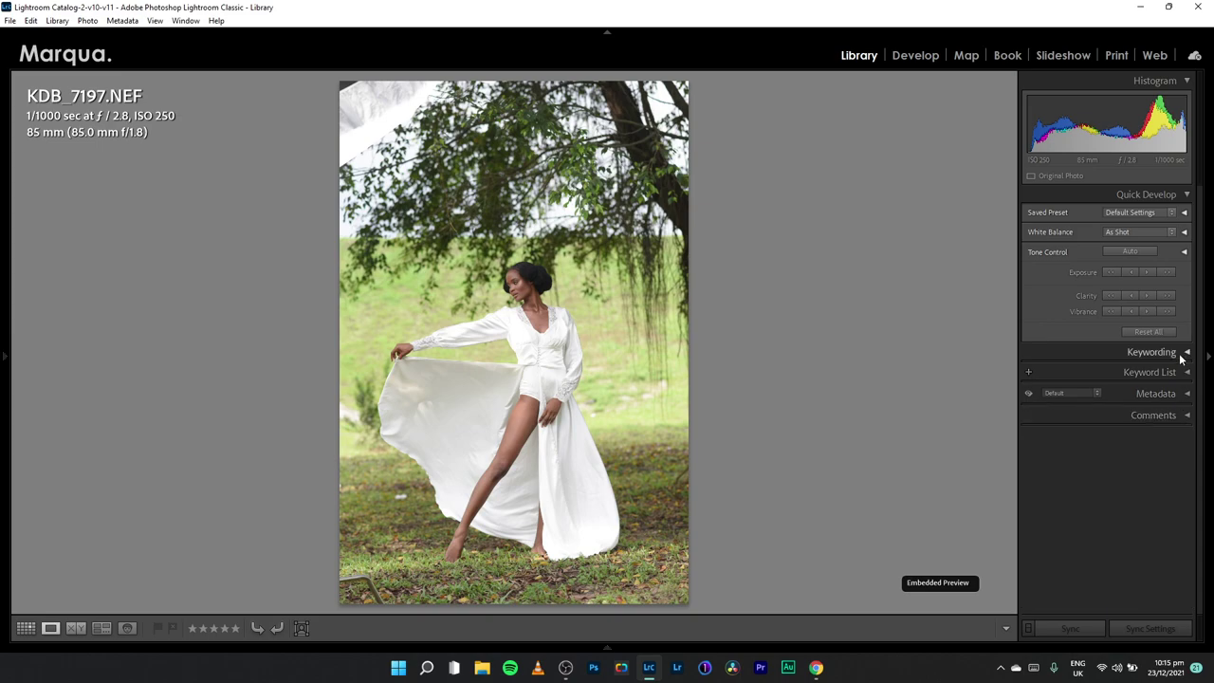
pyautogui.click(1186, 373)
pyautogui.click(1186, 352)
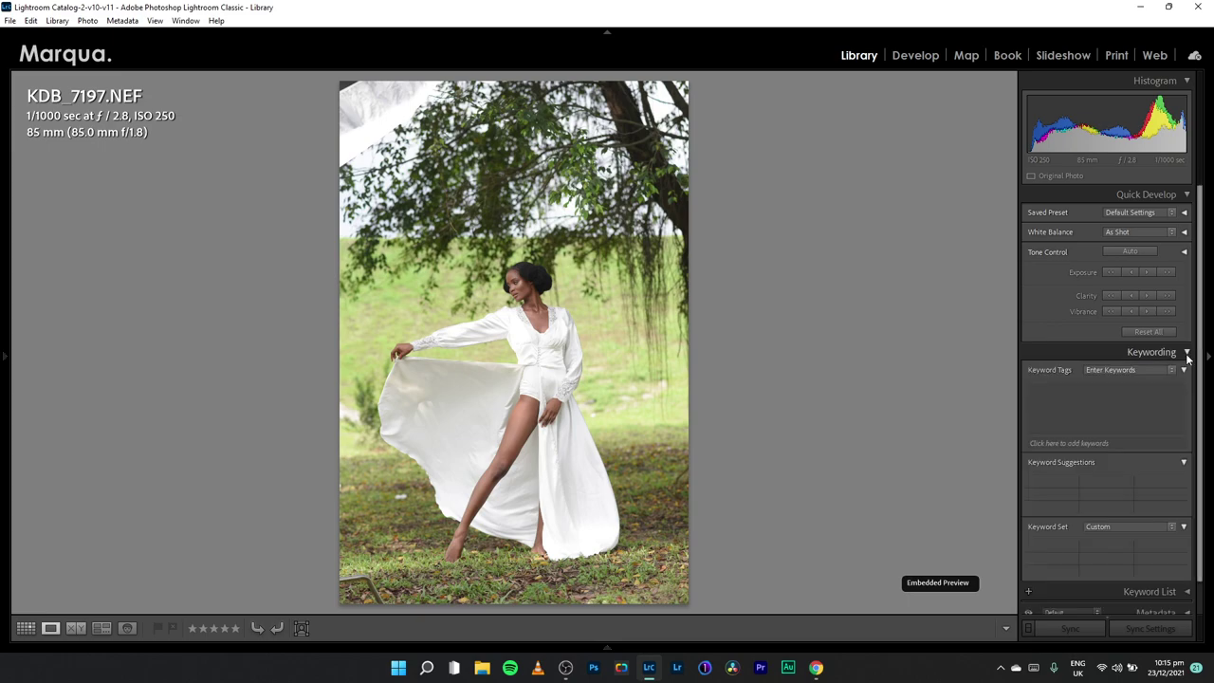
pyautogui.click(1187, 353)
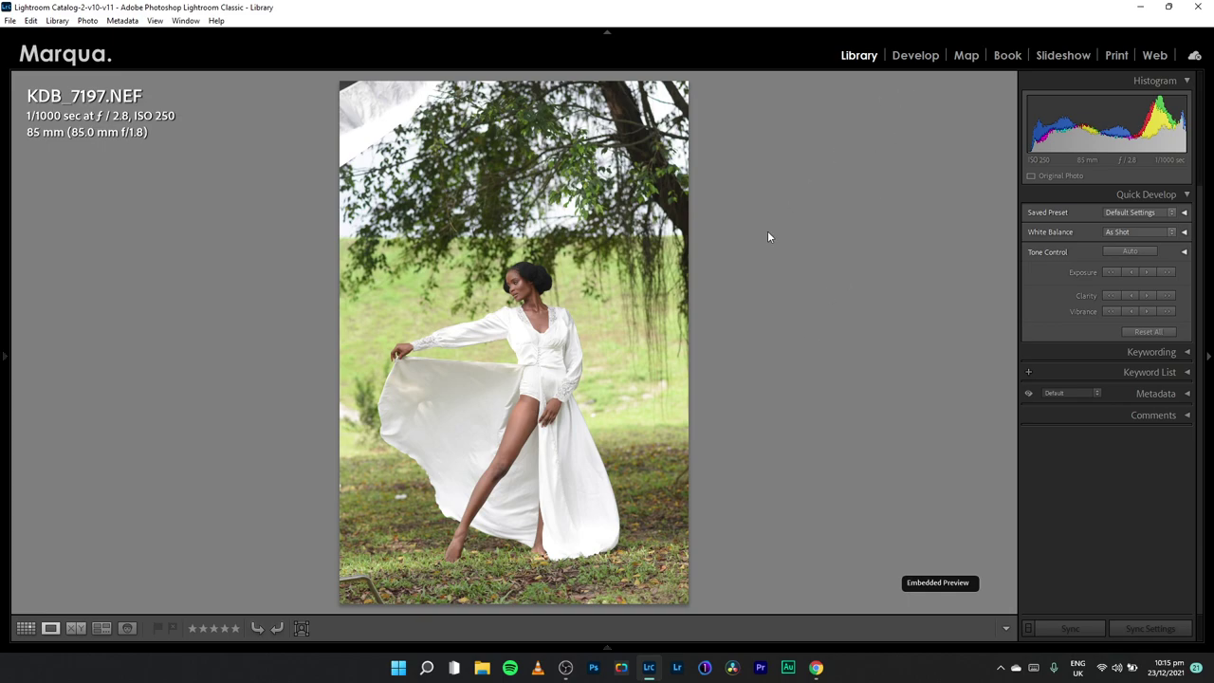
# Return to the grid, reopen the first photo at full size and review each photo up to the last pink-dress shot
pyautogui.press('g')
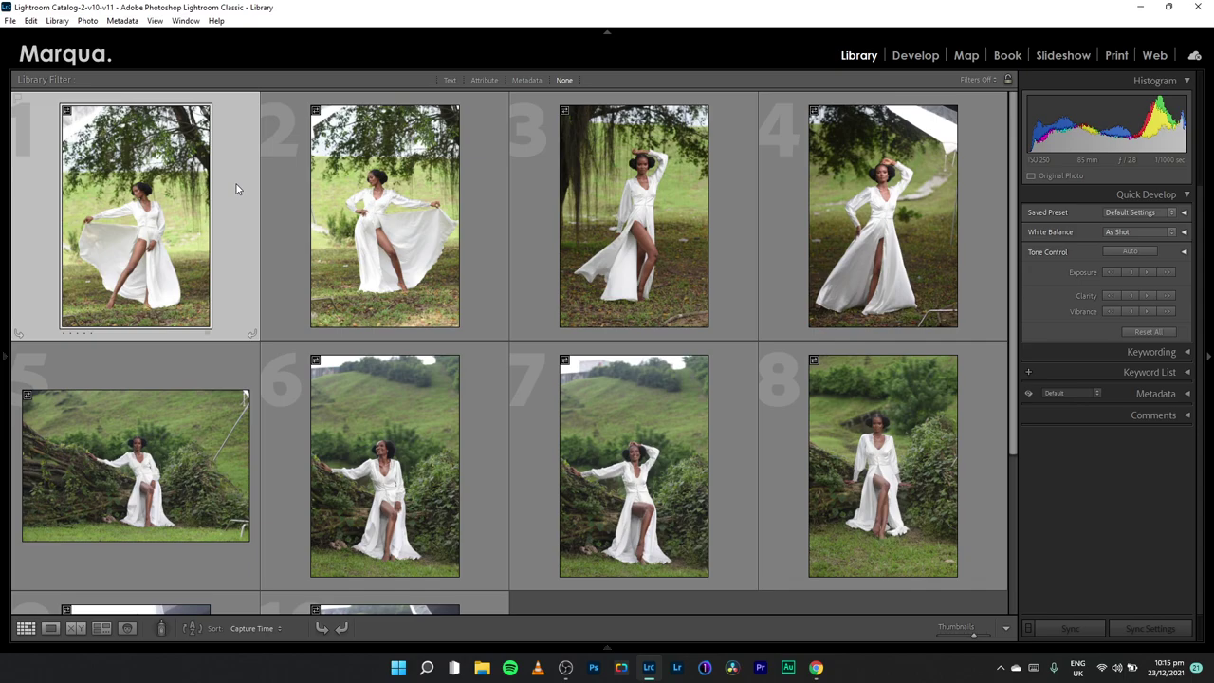
pyautogui.doubleClick(237, 188)
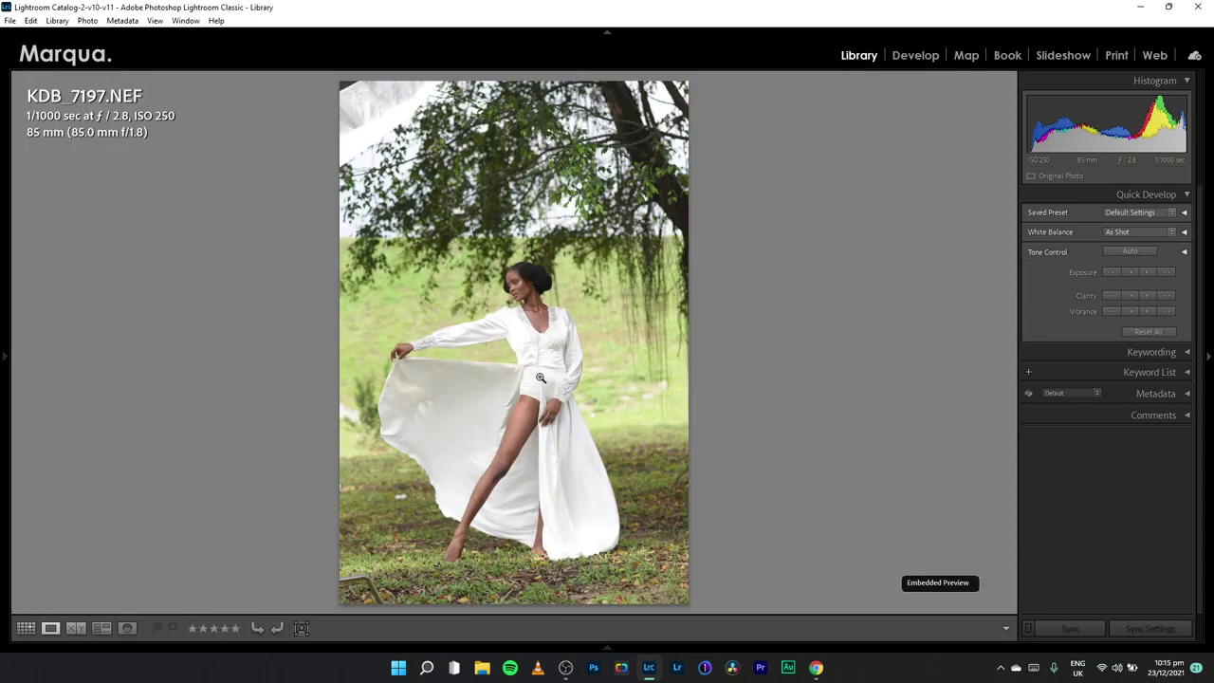
pyautogui.press('Right')
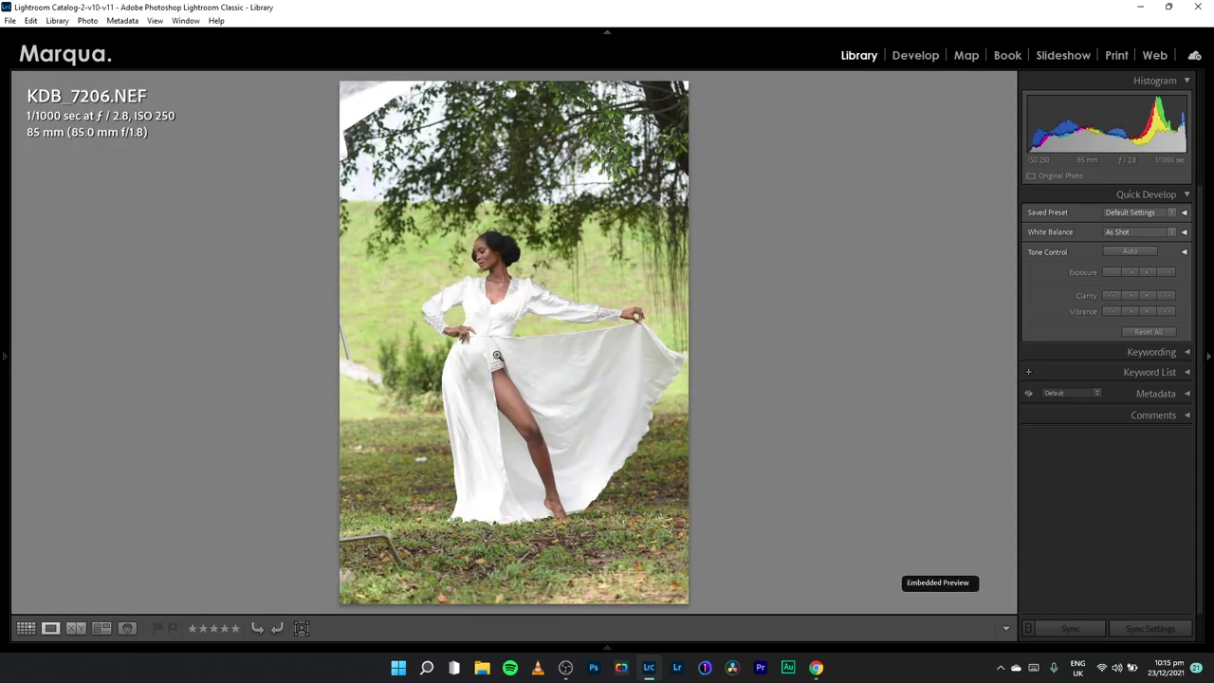
pyautogui.press('Right')
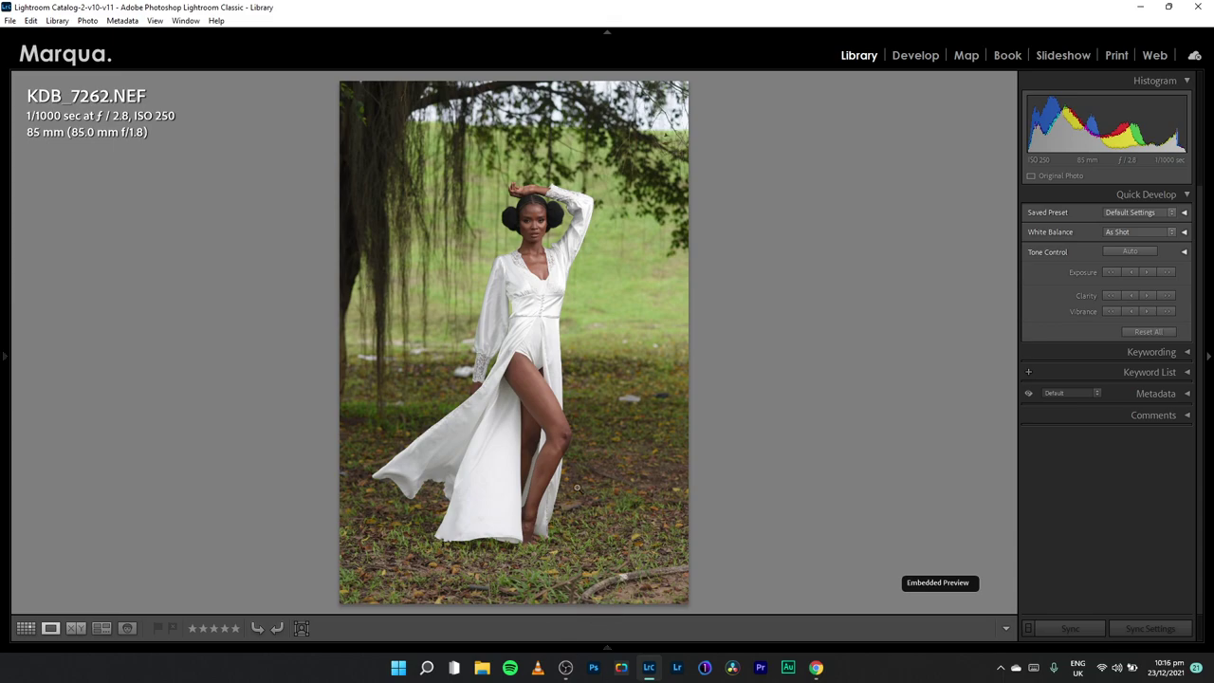
pyautogui.press('Right')
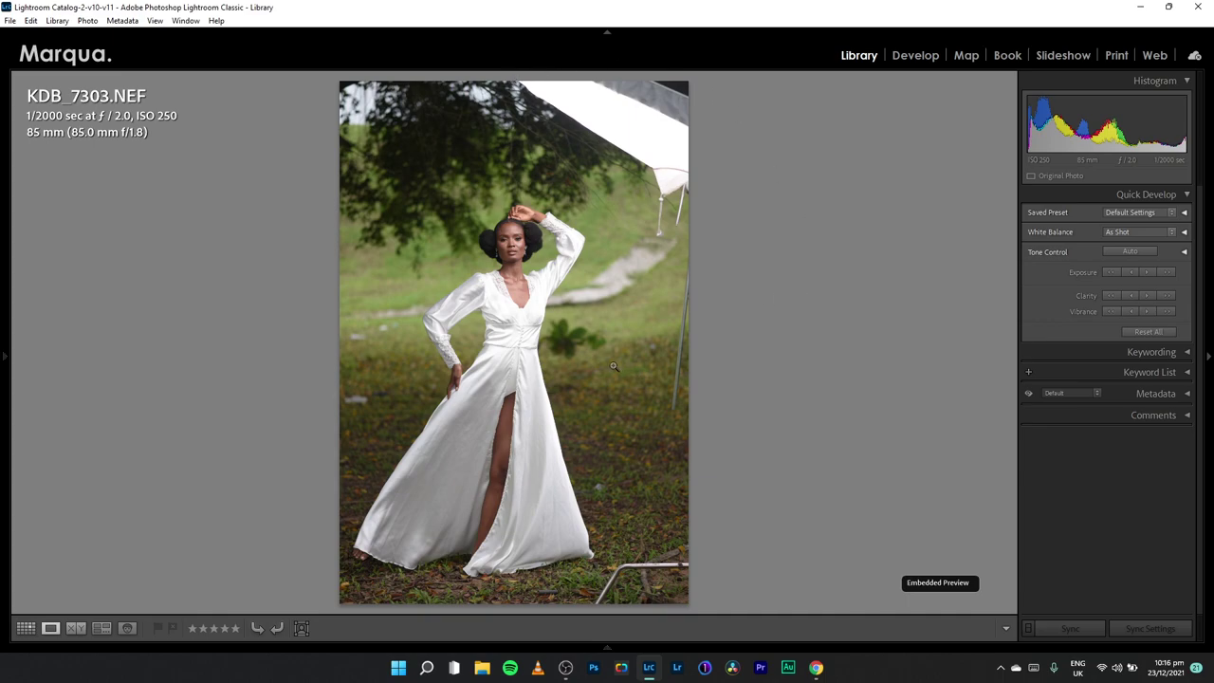
pyautogui.press('Right')
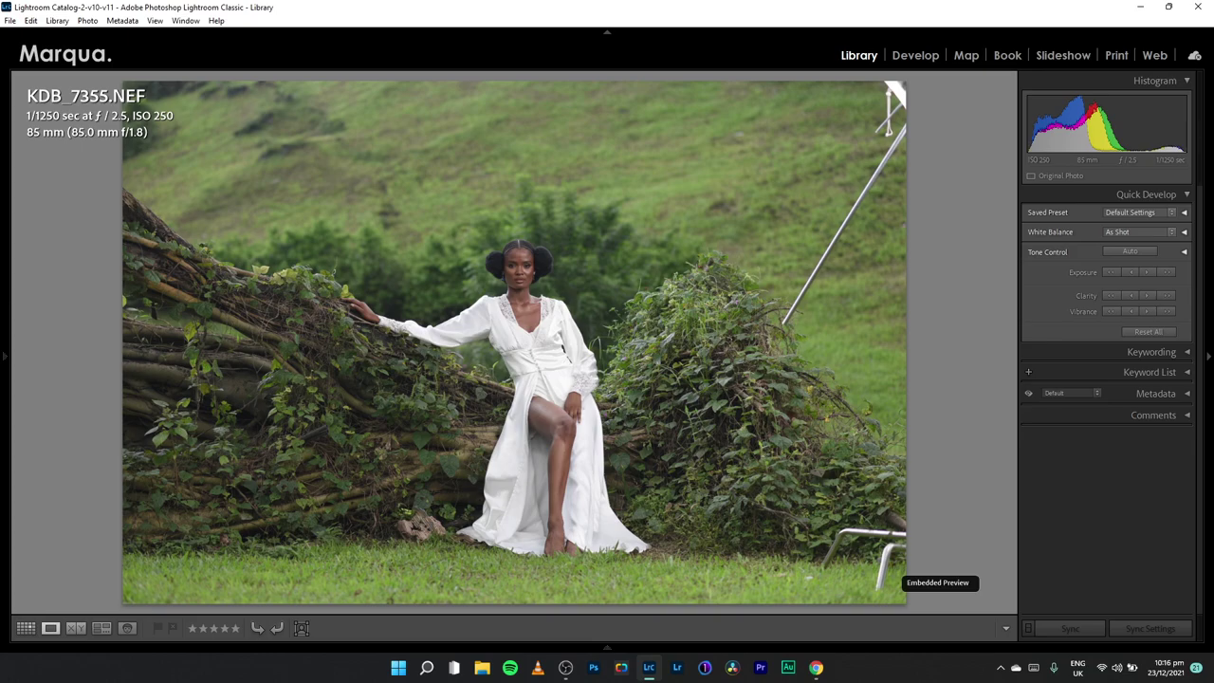
pyautogui.press('Right')
pyautogui.press('Right')
pyautogui.press('Right')
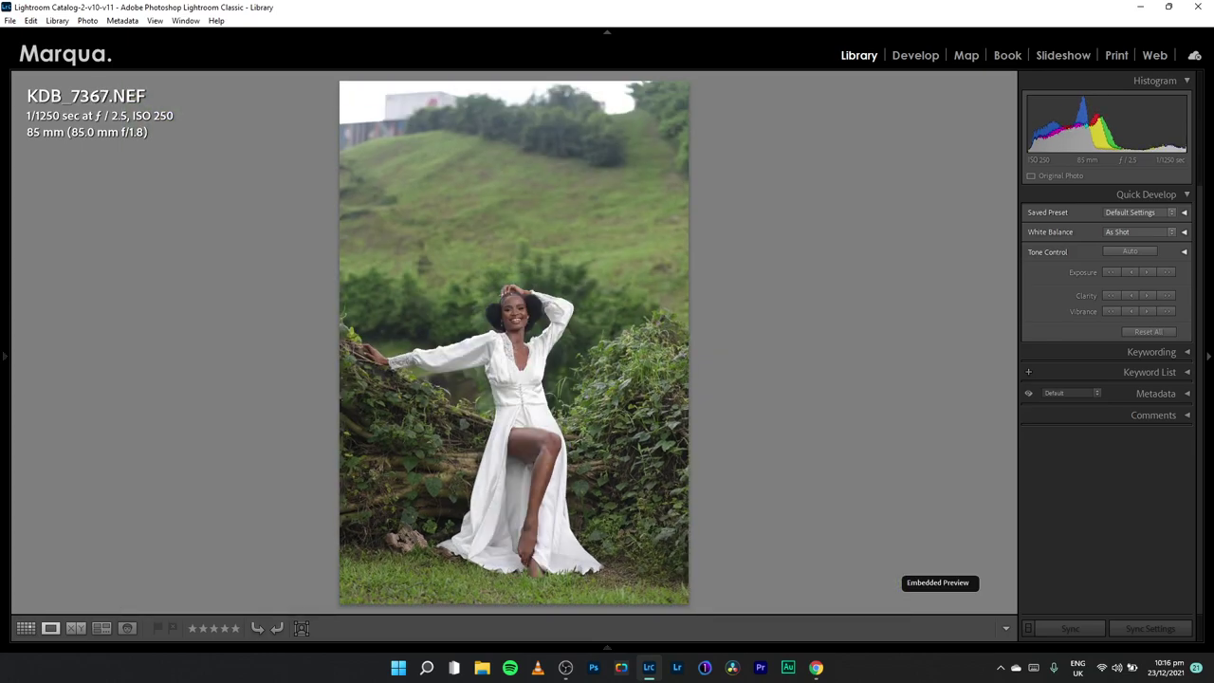
pyautogui.press('Right')
pyautogui.press('Right')
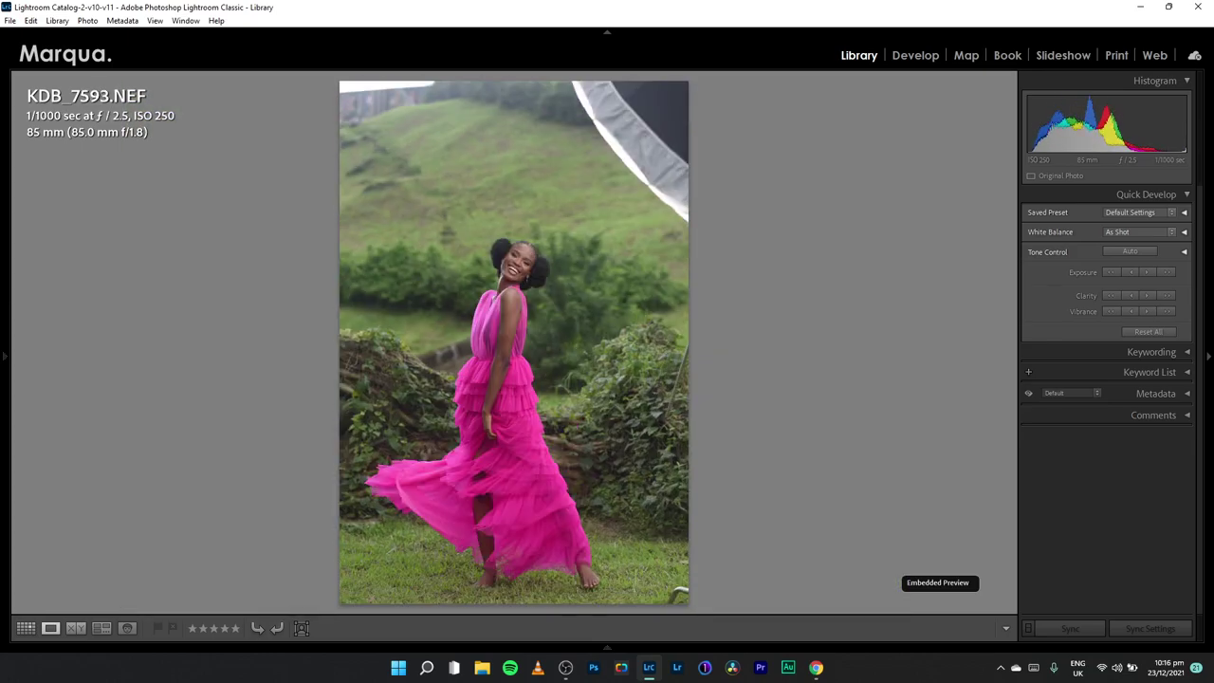
# Zoom in on the model's face in the last photo, zoom back out and browse back to the landscape photo KDB_7355.NEF
pyautogui.click(527, 268)
pyautogui.moveTo(531, 256); pyautogui.dragTo(630, 272)
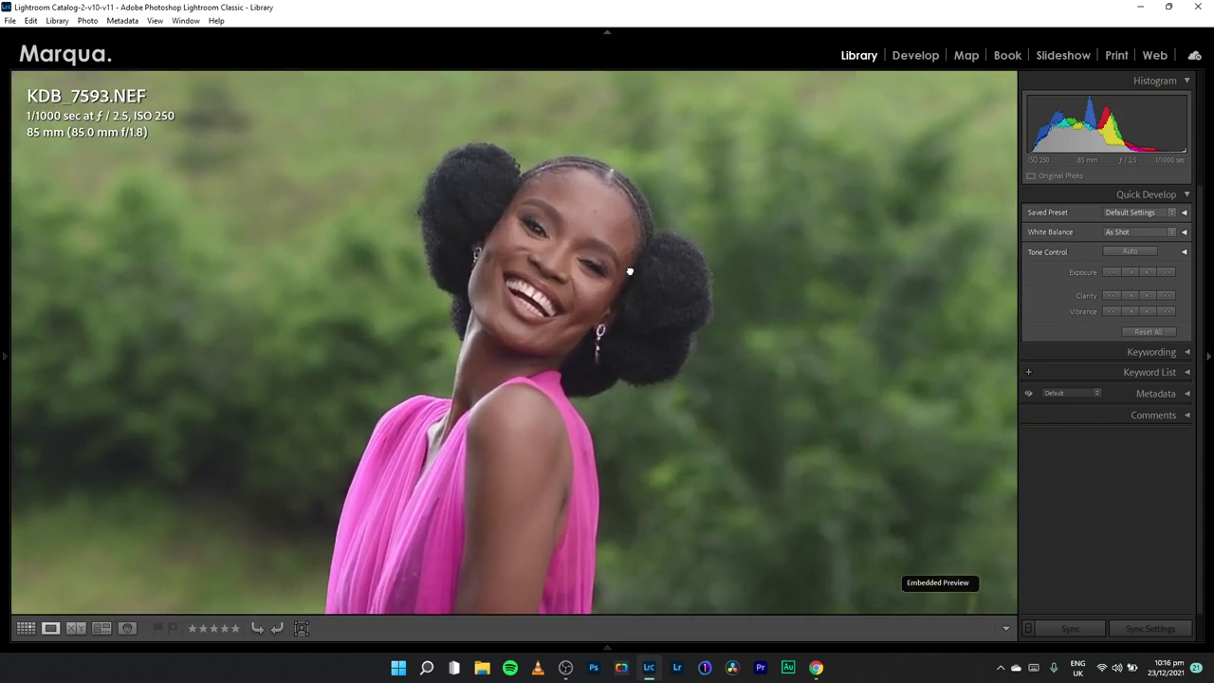
pyautogui.click(536, 284)
pyautogui.press('Left')
pyautogui.press('Left')
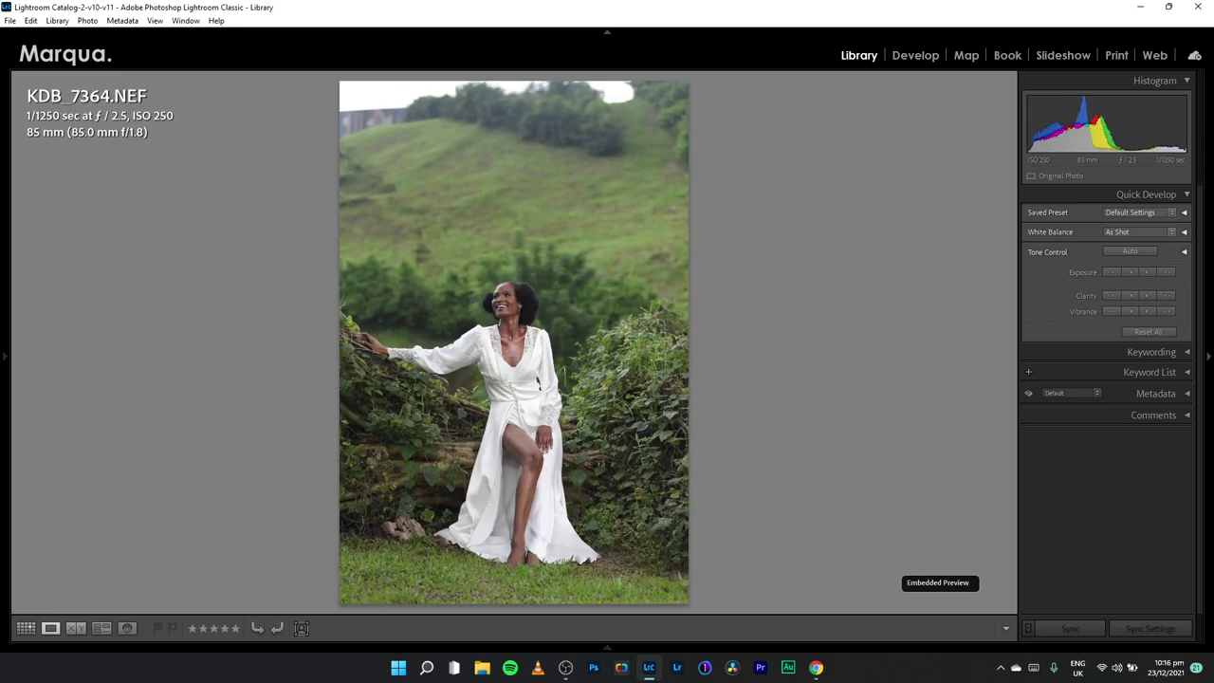
pyautogui.press('Left')
pyautogui.press('Left')
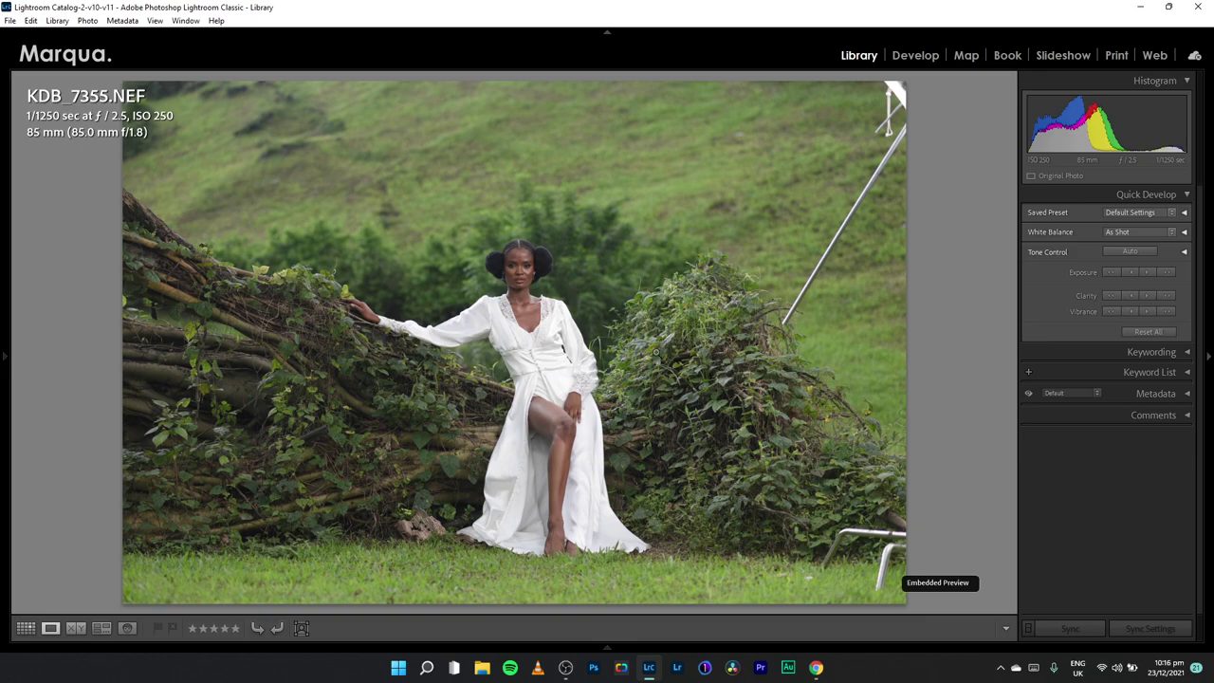
# Return to the grid and assign the blue colour label to photos 1, 2, 3 and 5
pyautogui.press('g')
pyautogui.scroll(3, 806, 364)
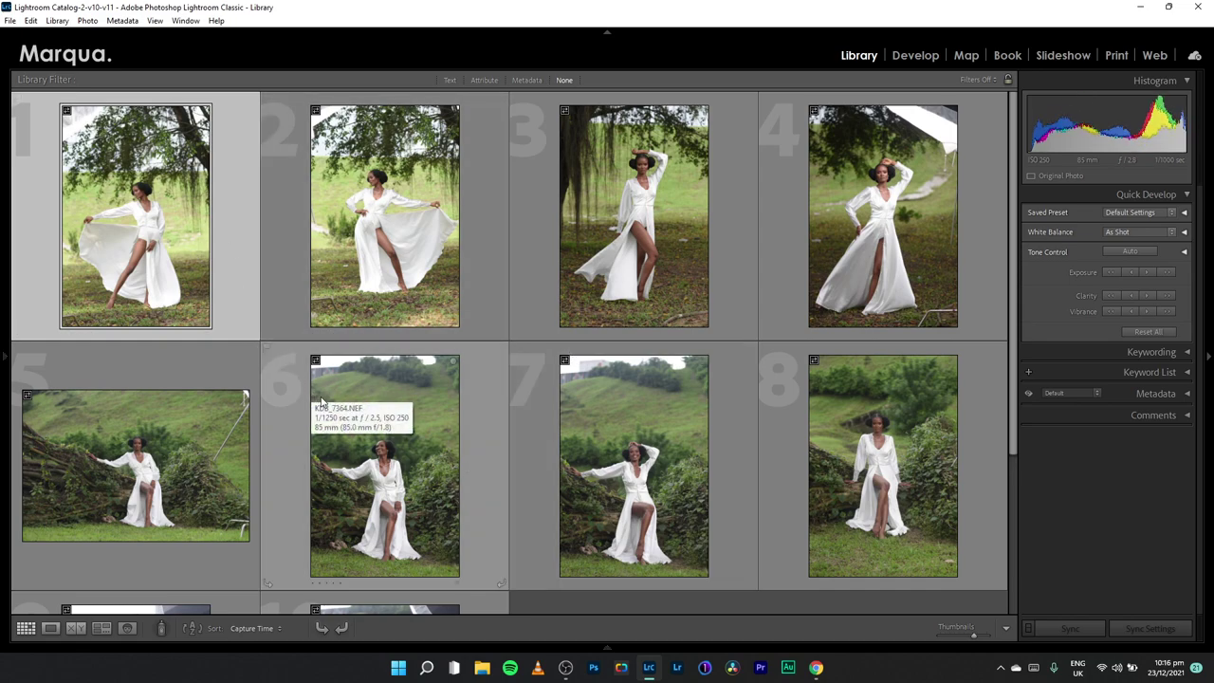
pyautogui.press('9')
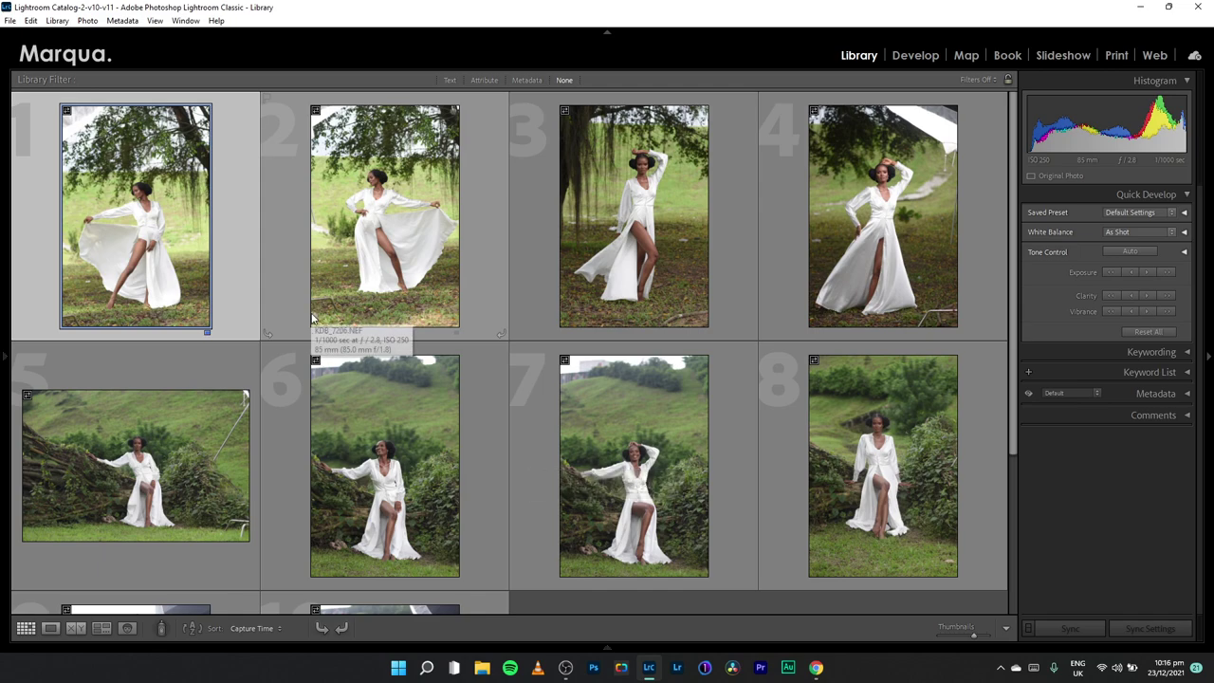
pyautogui.click(423, 267)
pyautogui.press('9')
pyautogui.click(582, 243)
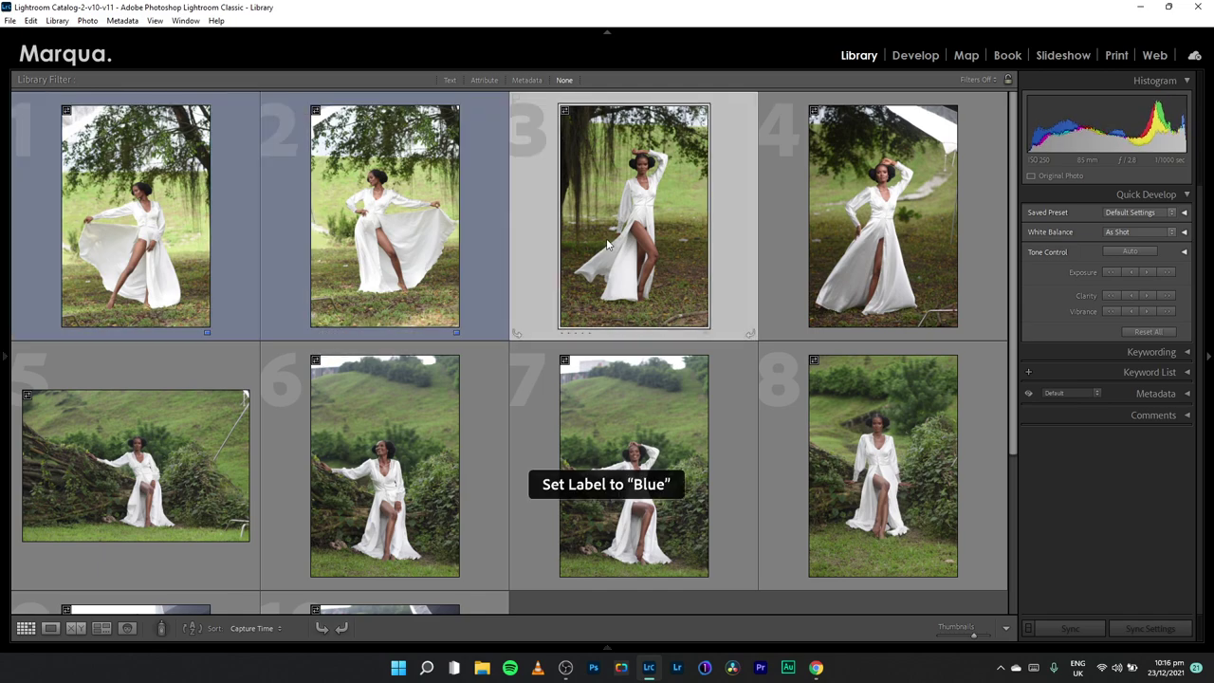
pyautogui.press('9')
pyautogui.click(190, 458)
pyautogui.press('9')
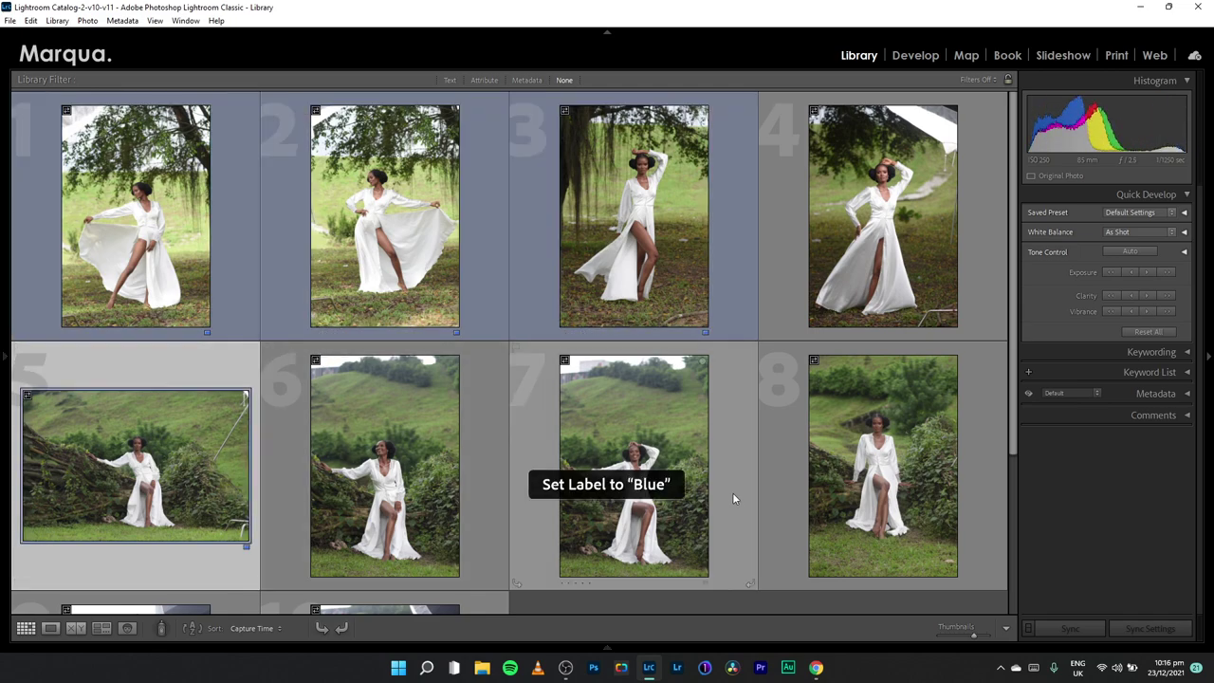
# Assign the blue colour label to photos 8, 7 and 6 in the grid
pyautogui.click(872, 456)
pyautogui.press('9')
pyautogui.moveTo(1008, 400); pyautogui.dragTo(1013, 476)
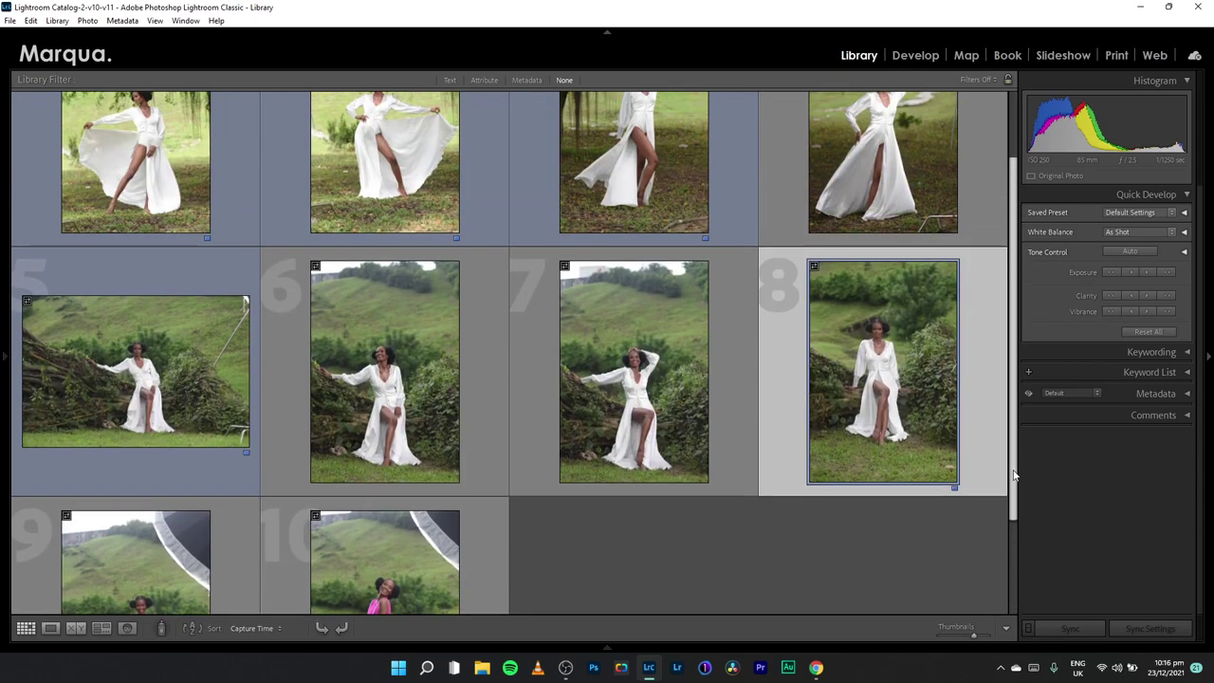
pyautogui.click(645, 387)
pyautogui.press('9')
pyautogui.click(484, 381)
pyautogui.press('9')
pyautogui.scroll(2, 722, 105)
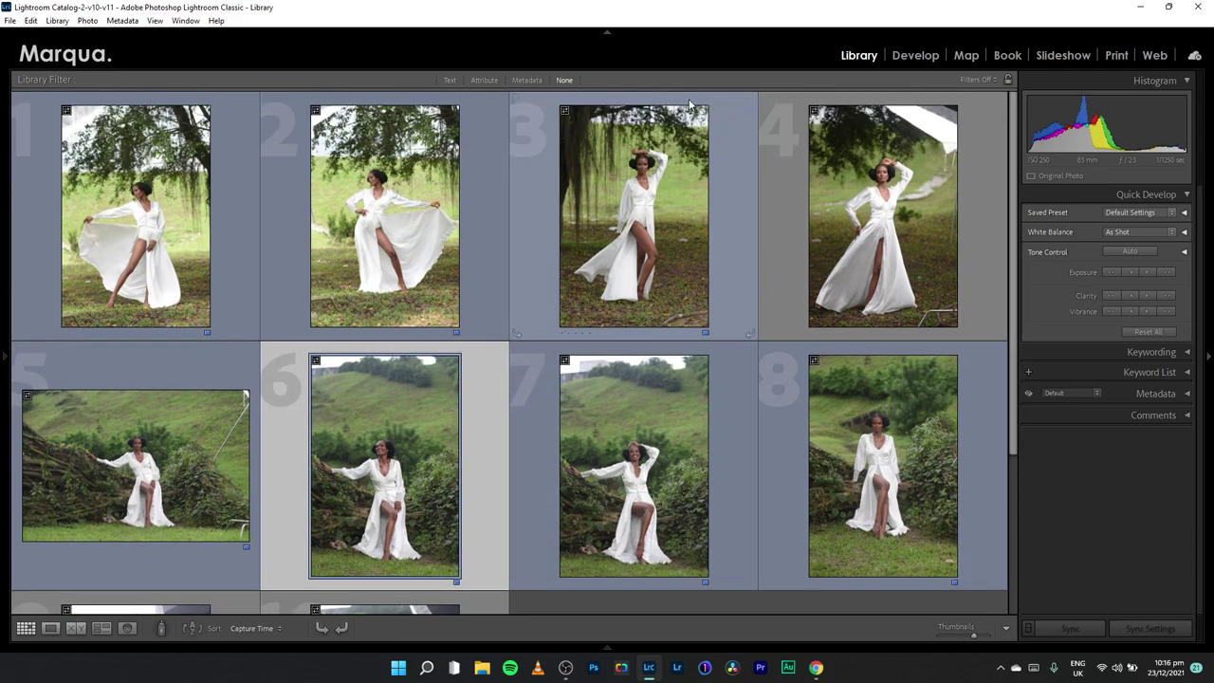
# Filter the library by attribute to the blue colour label and select the first photo
pyautogui.click(484, 80)
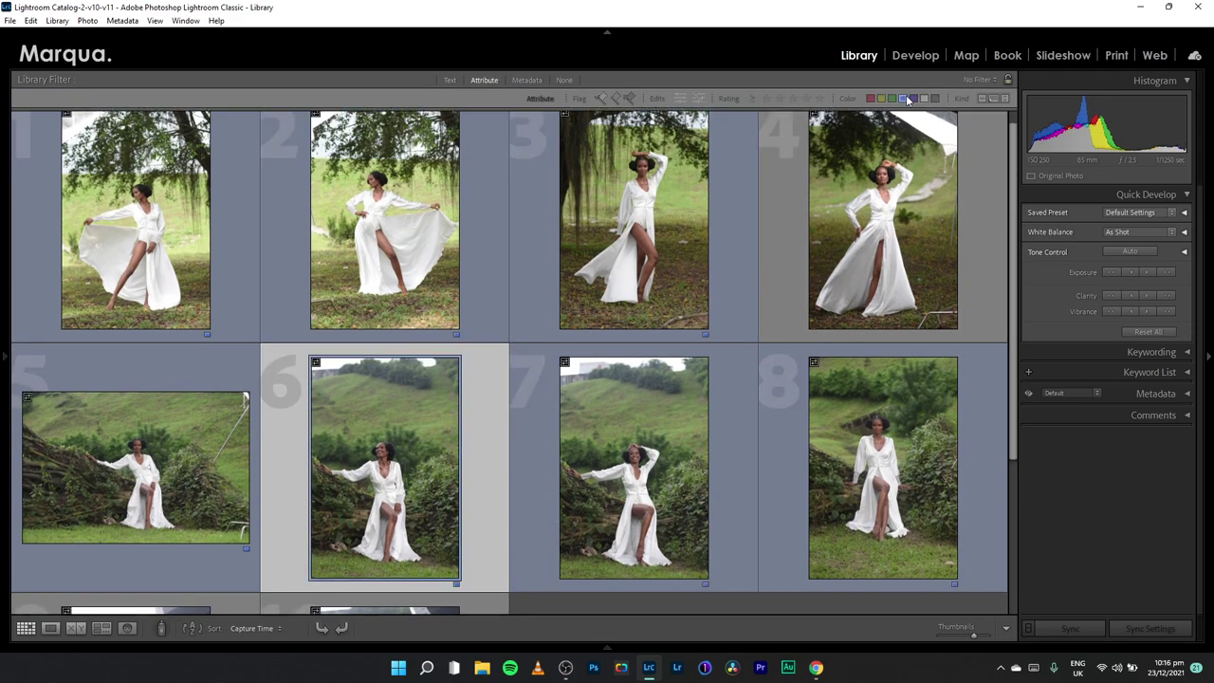
pyautogui.click(904, 99)
pyautogui.click(161, 235)
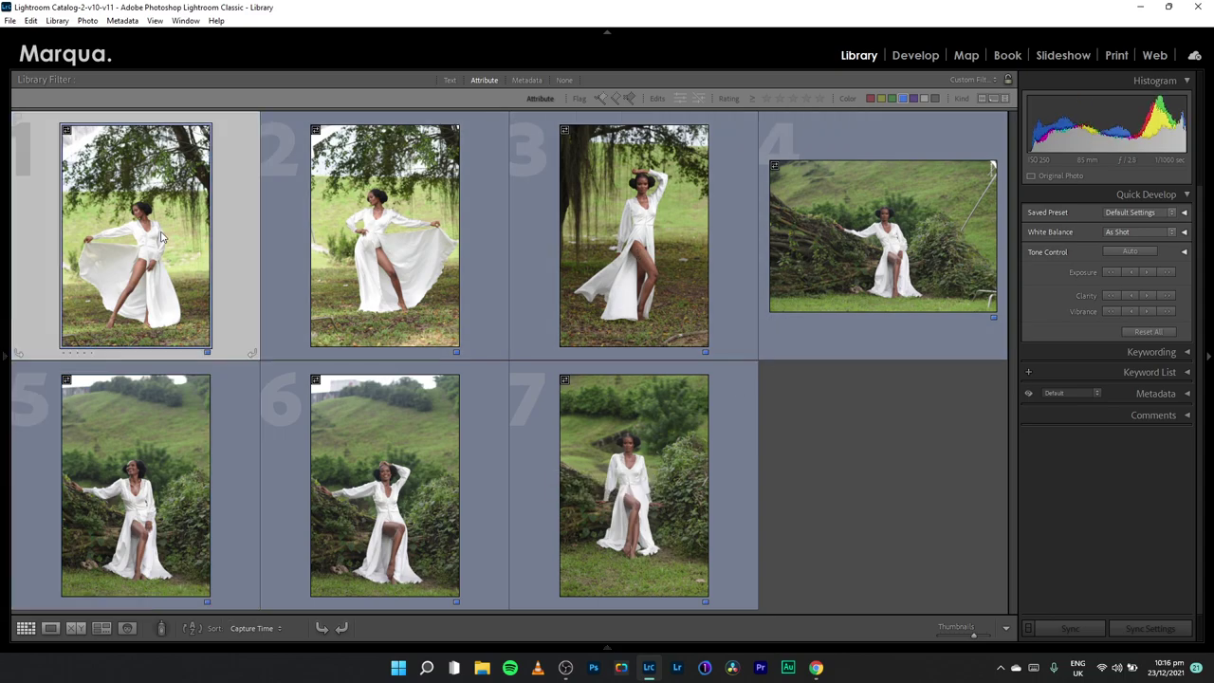
# Open the first filtered photo at full size and review the blue-labelled photos through to KDB_7407.NEF
pyautogui.doubleClick(161, 237)
pyautogui.press('Right')
pyautogui.press('Right')
pyautogui.press('Right')
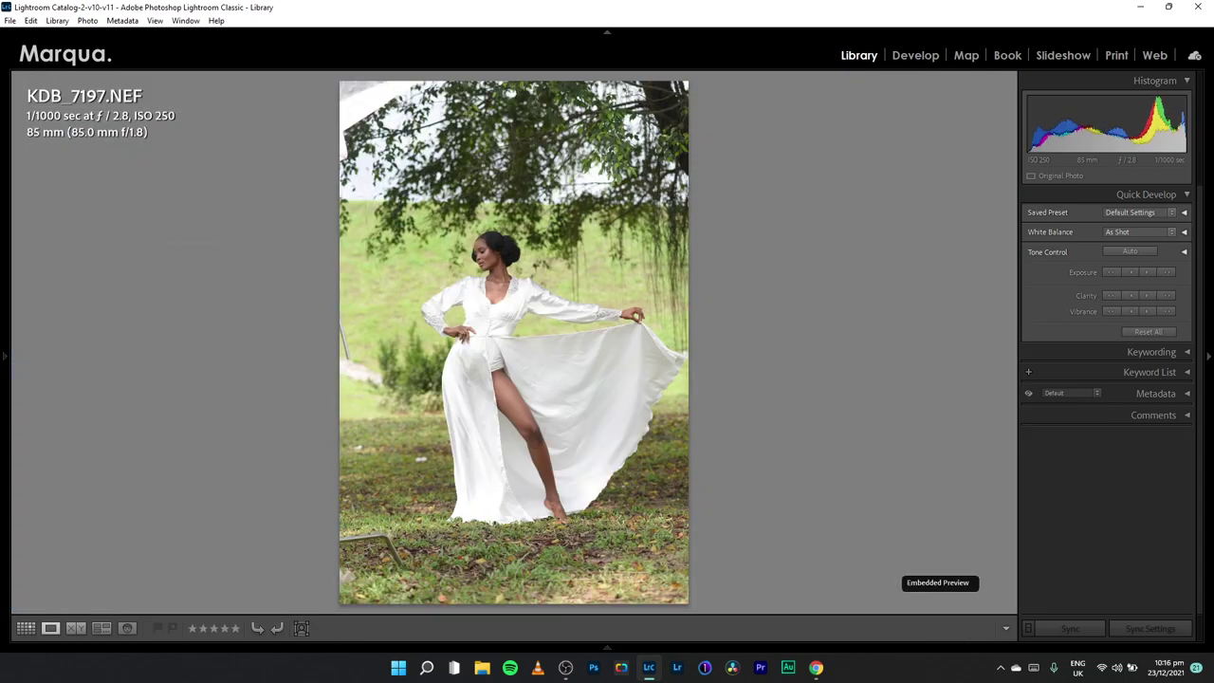
pyautogui.press('Right')
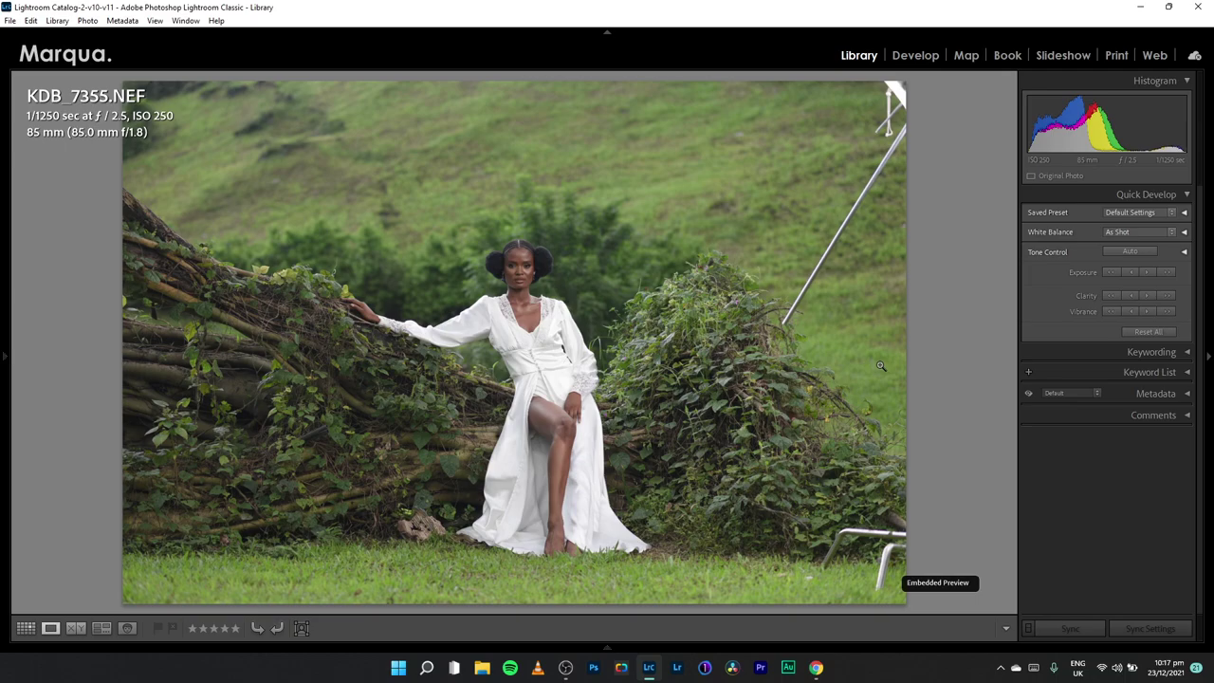
pyautogui.press('Right')
pyautogui.press('Right')
pyautogui.press('Right')
pyautogui.press('Right')
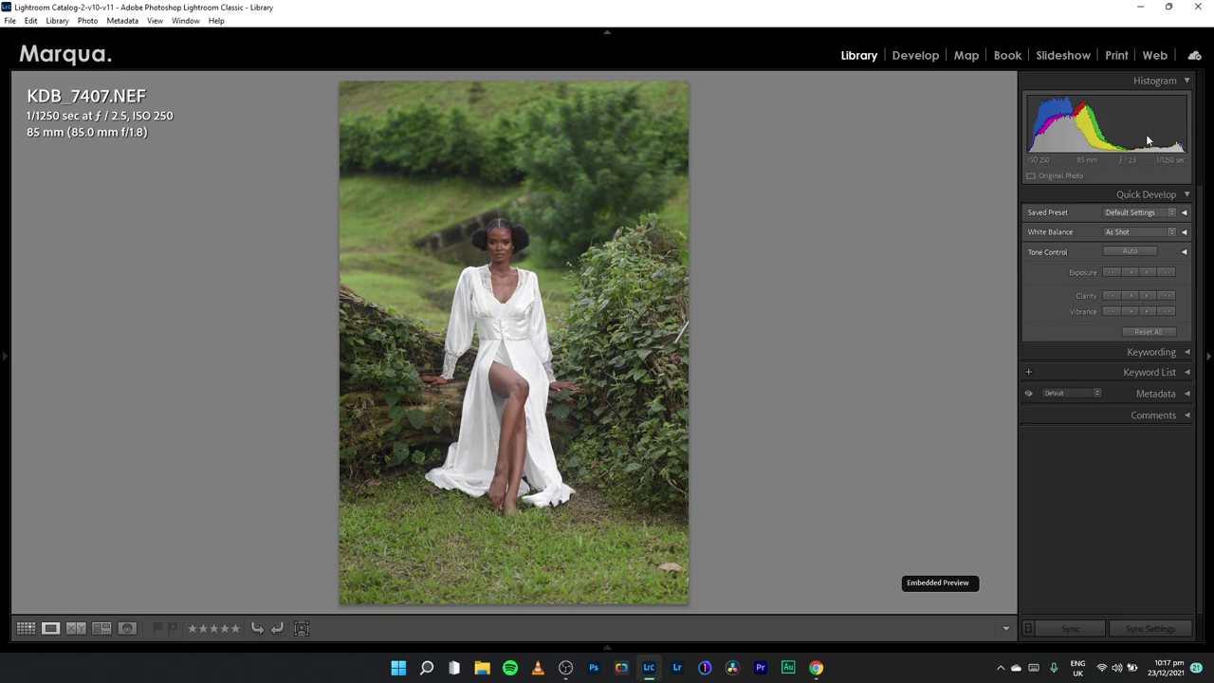
# Compare how photo KDB_7407.NEF looks in the Develop and Library modules, ending in Library
pyautogui.click(913, 57)
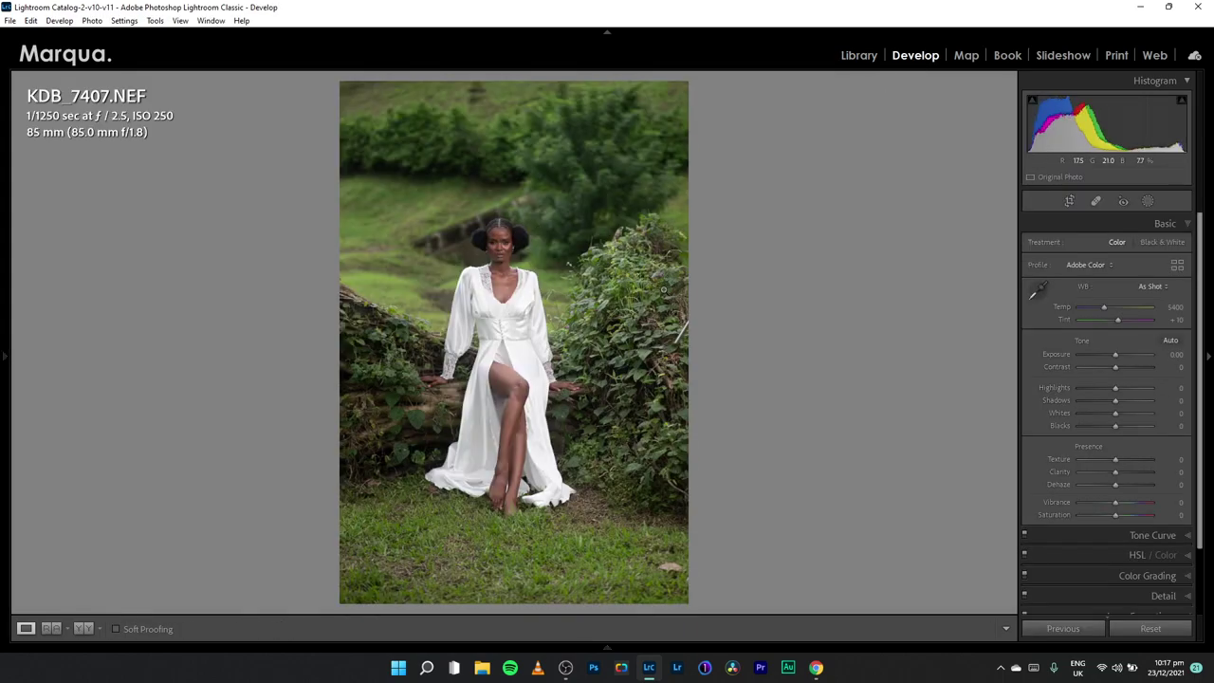
pyautogui.click(859, 57)
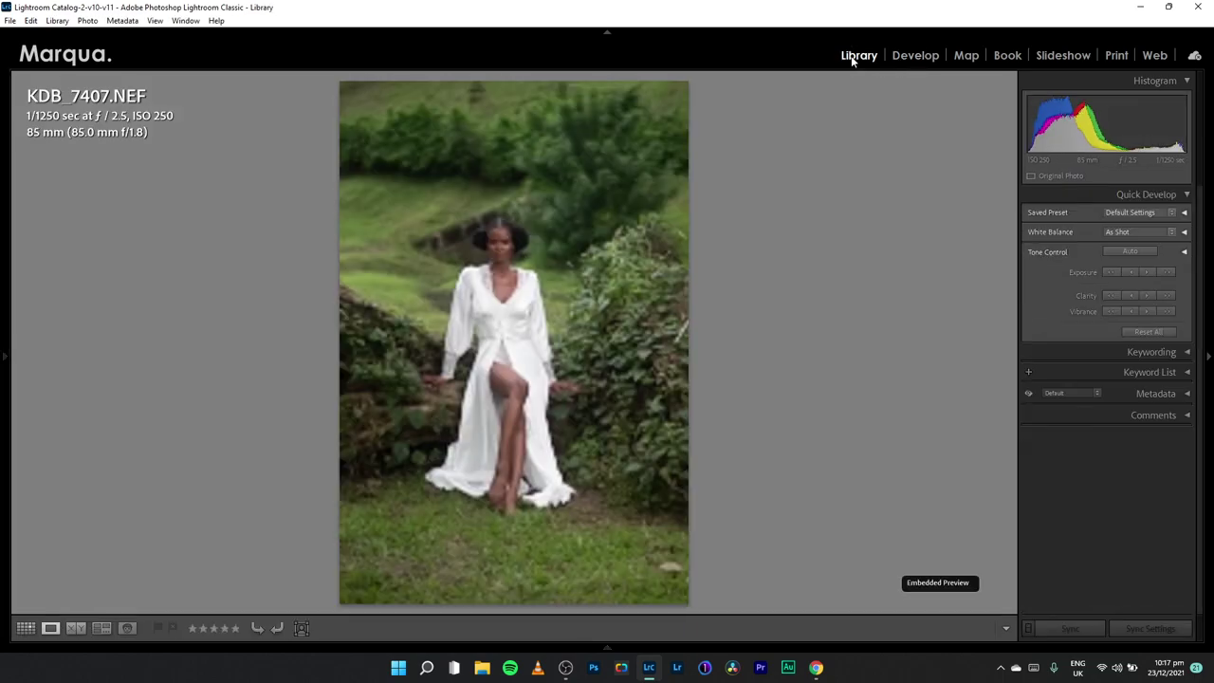
pyautogui.click(904, 53)
pyautogui.click(849, 55)
pyautogui.click(918, 55)
pyautogui.click(870, 56)
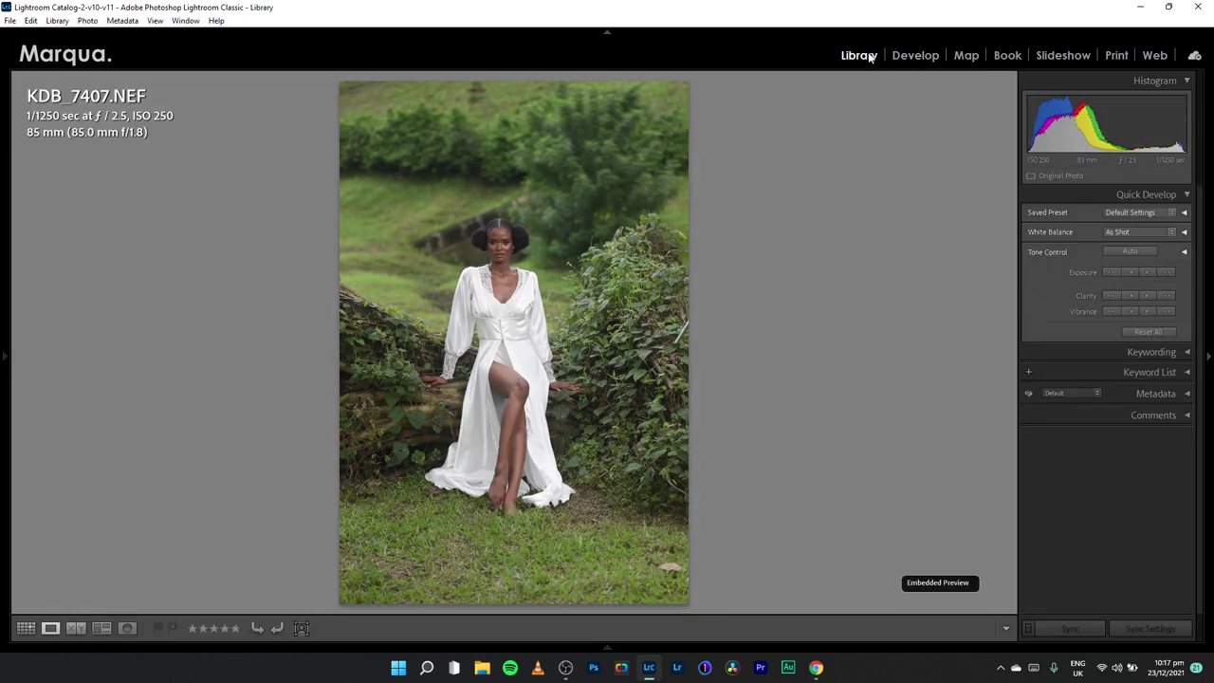
# Open KDB_7407.NEF in Develop and crop it slightly tighter from the photo's lower-right corner, keeping the original aspect ratio
pyautogui.click(917, 57)
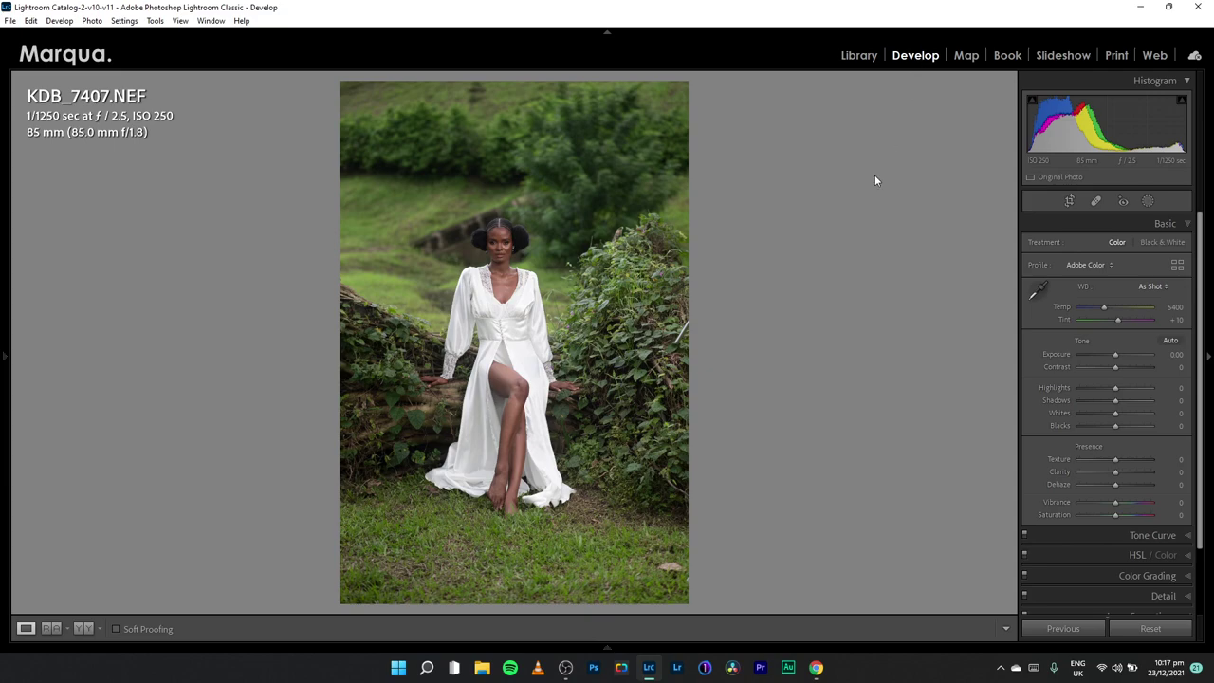
pyautogui.press('r')
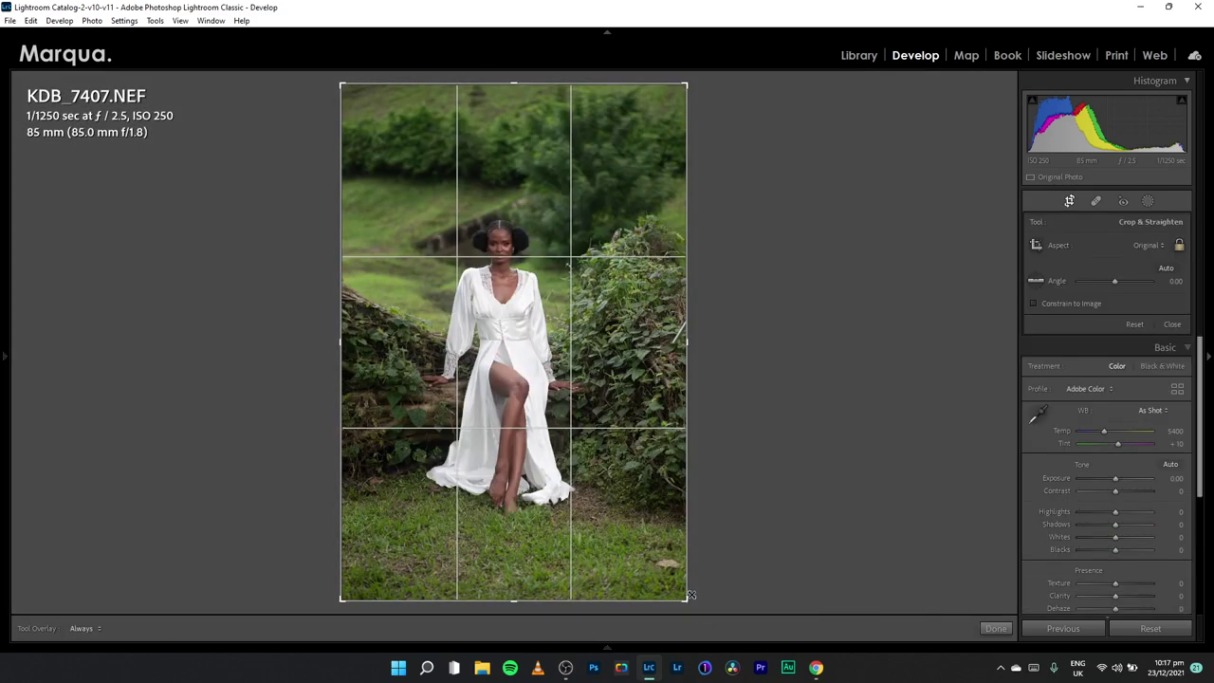
pyautogui.moveTo(685, 603)
pyautogui.mouseDown()
pyautogui.moveTo(673, 579)
pyautogui.moveTo(697, 583)
pyautogui.moveTo(672, 579)
pyautogui.moveTo(675, 592)
pyautogui.mouseUp()
pyautogui.press('r')
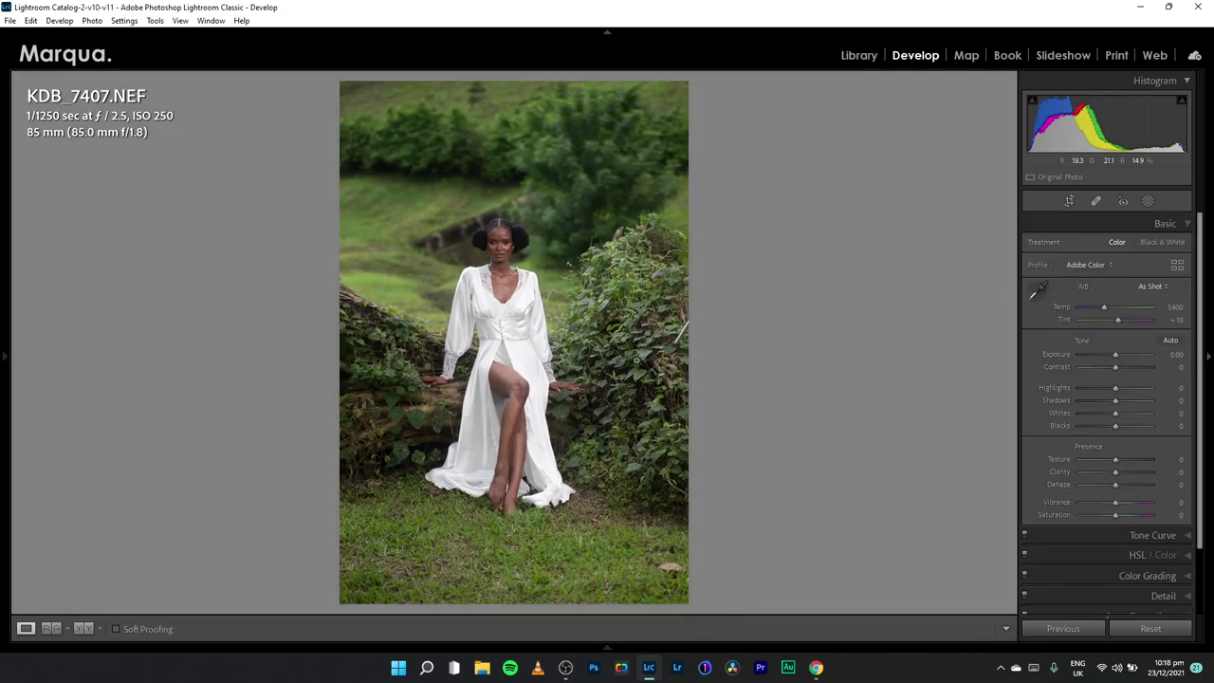
pyautogui.press('r')
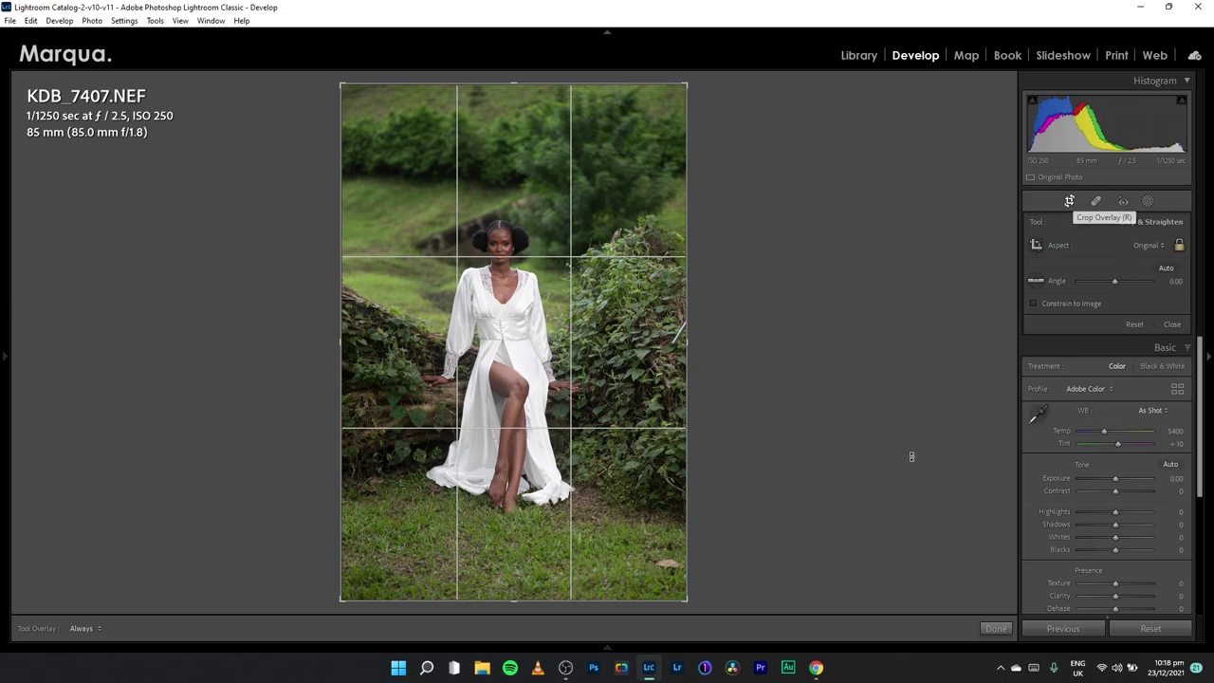
pyautogui.moveTo(693, 599); pyautogui.dragTo(668, 577)
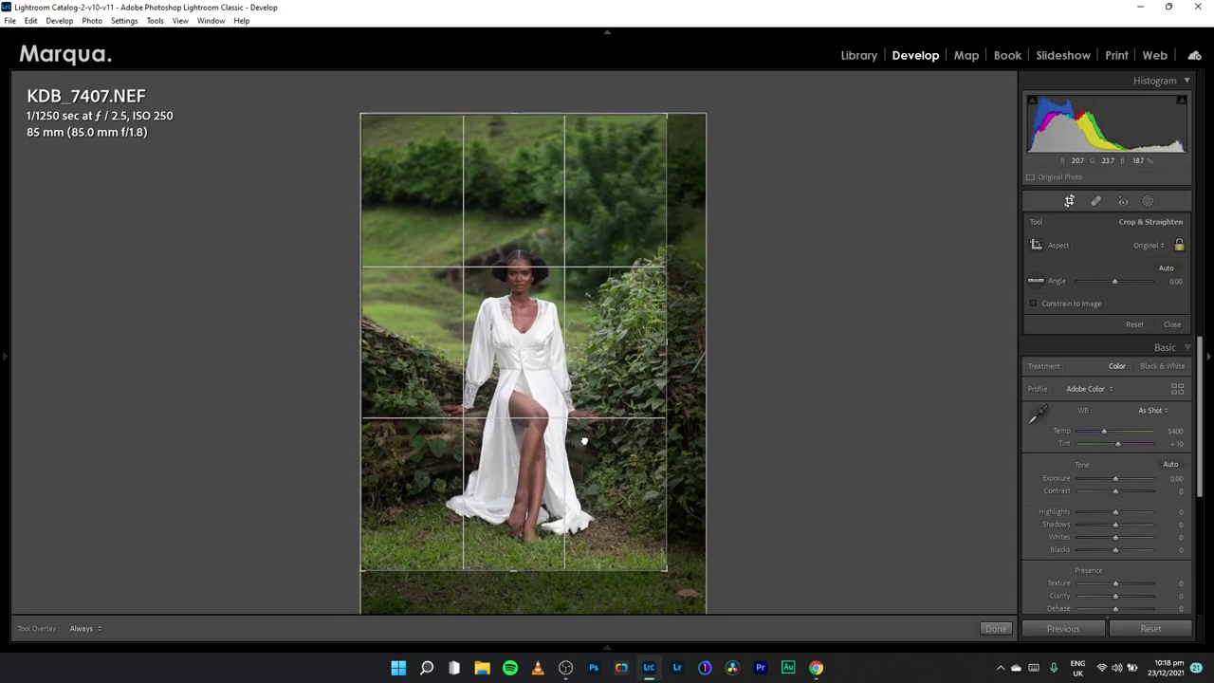
pyautogui.press('Return')
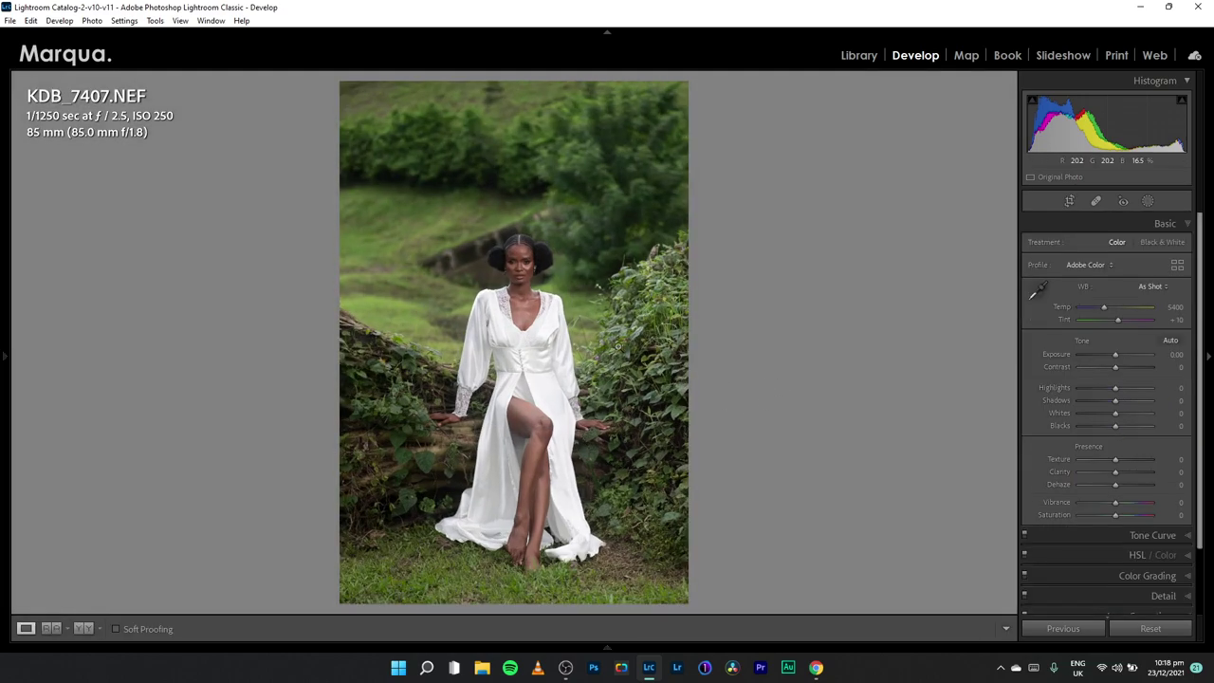
pyautogui.click(522, 255)
pyautogui.click(522, 255)
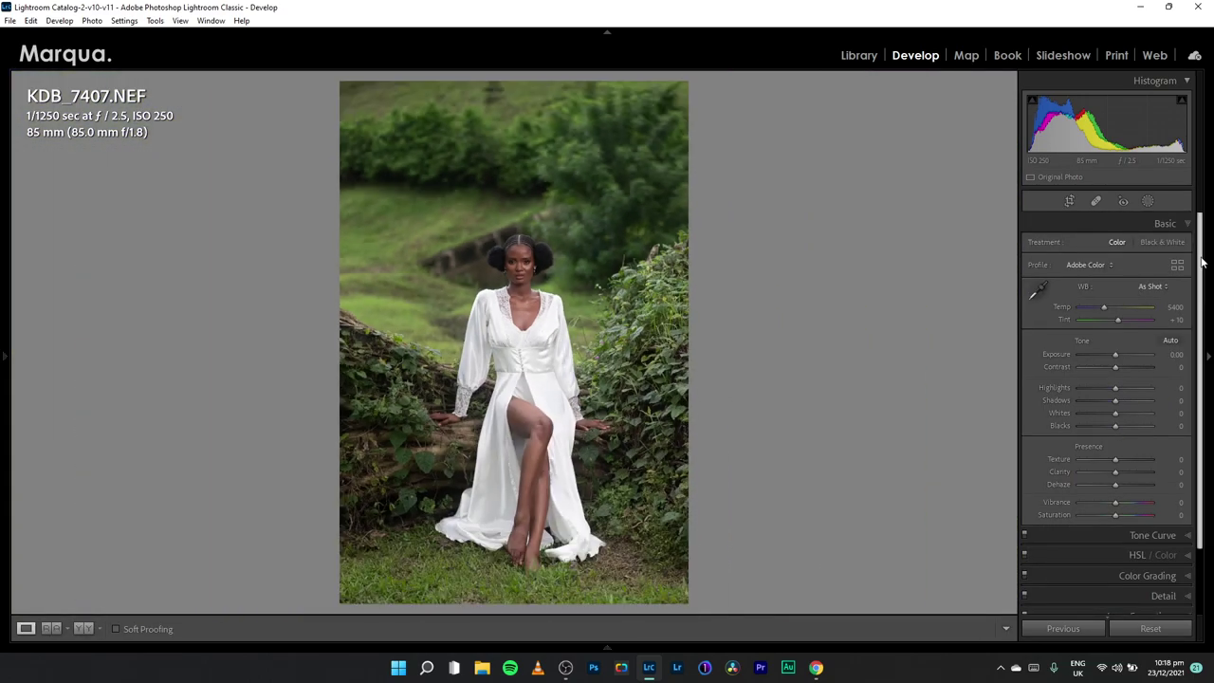
# Enable lens profile corrections and chromatic aberration removal on the photo, and try the Auto Upright correction
pyautogui.click(1099, 222)
pyautogui.click(1088, 327)
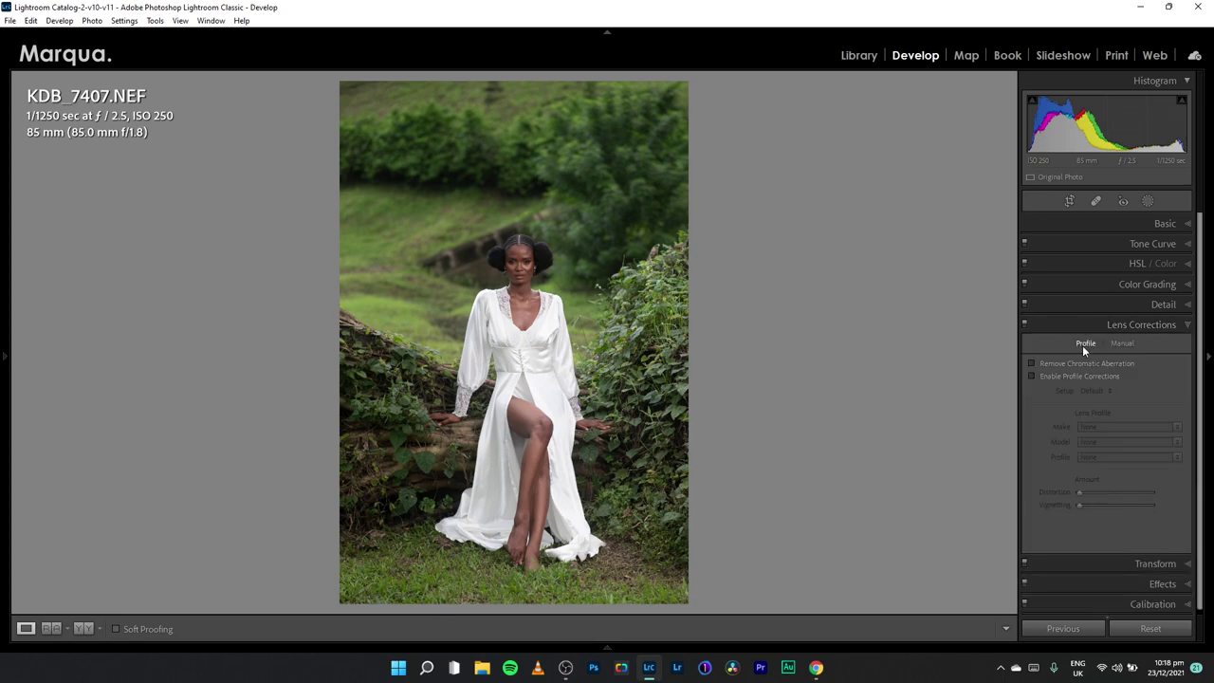
pyautogui.click(1053, 376)
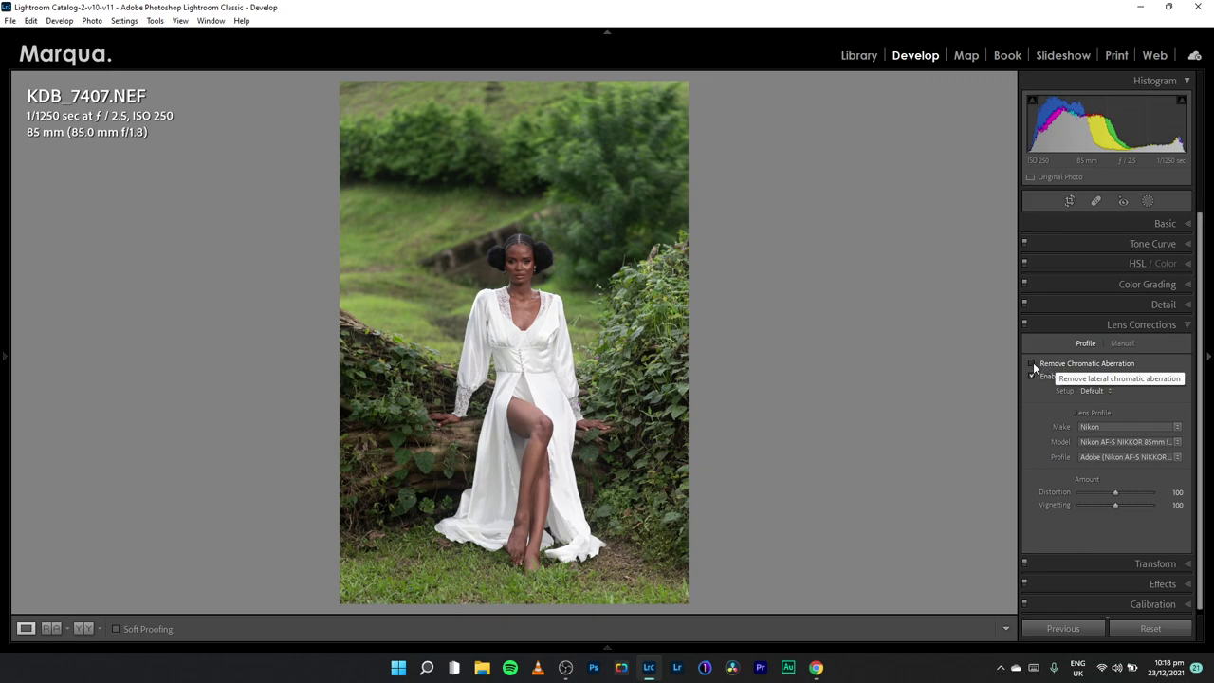
pyautogui.click(1065, 324)
pyautogui.click(1090, 346)
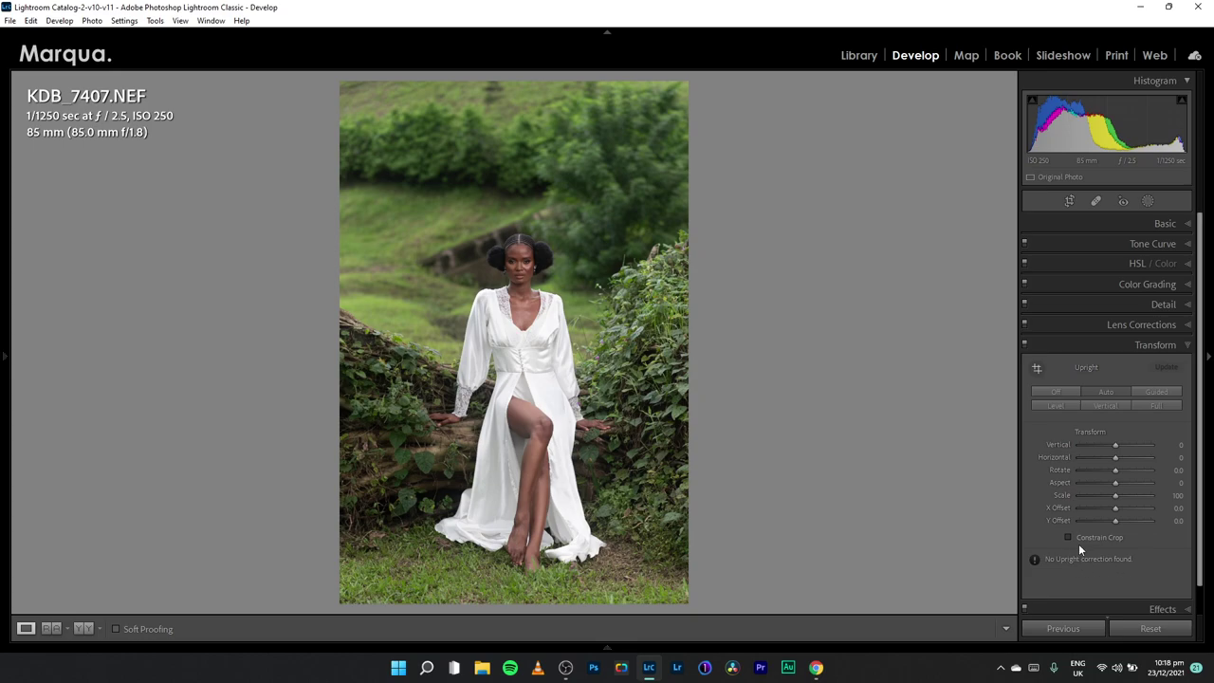
pyautogui.click(1092, 345)
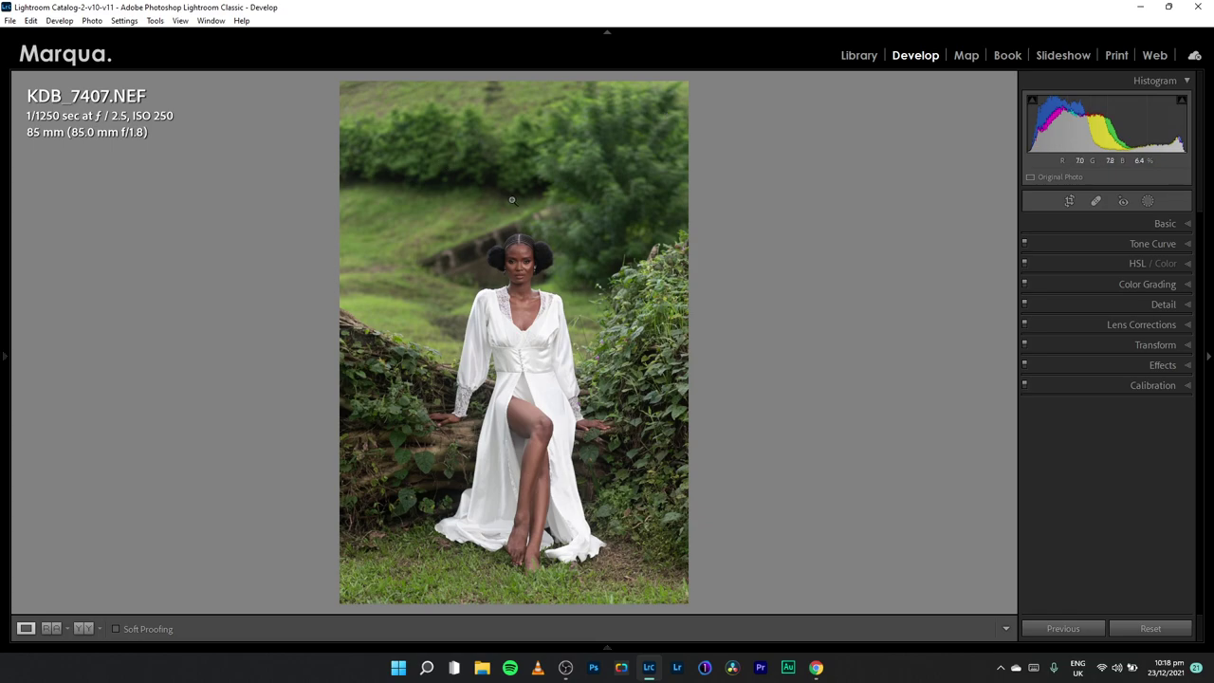
# Open photo 3 from the Library grid in Develop and enable lens profile corrections and chromatic aberration removal
pyautogui.press('g')
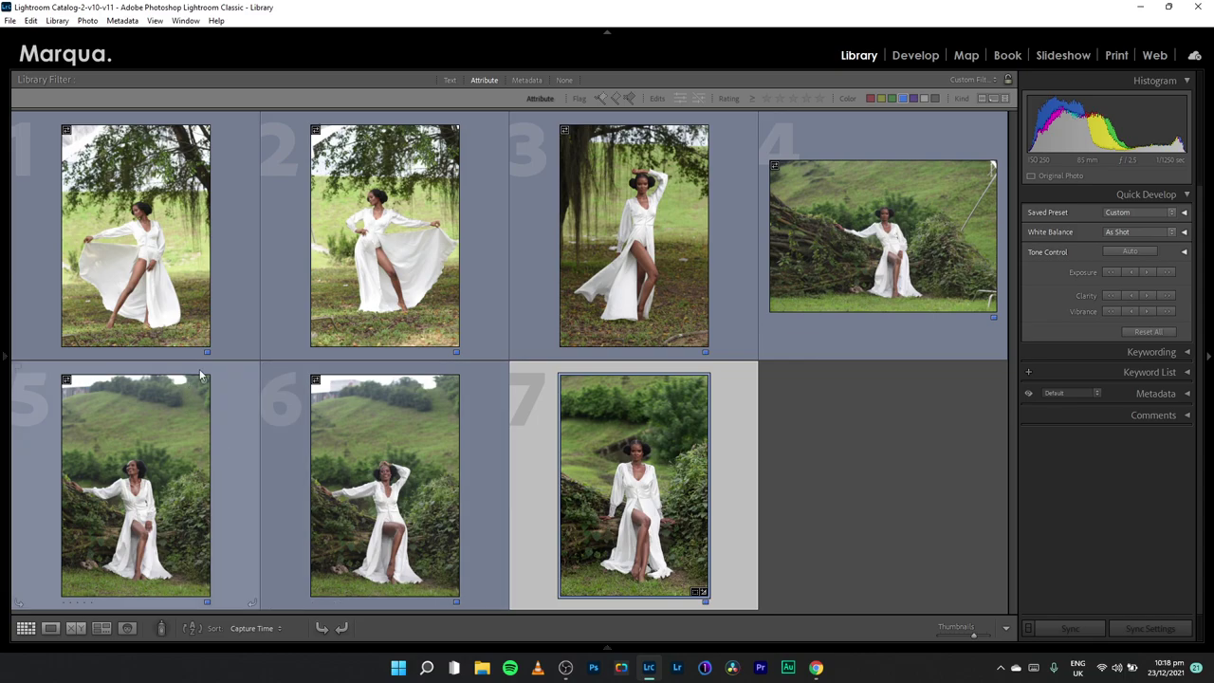
pyautogui.click(669, 237)
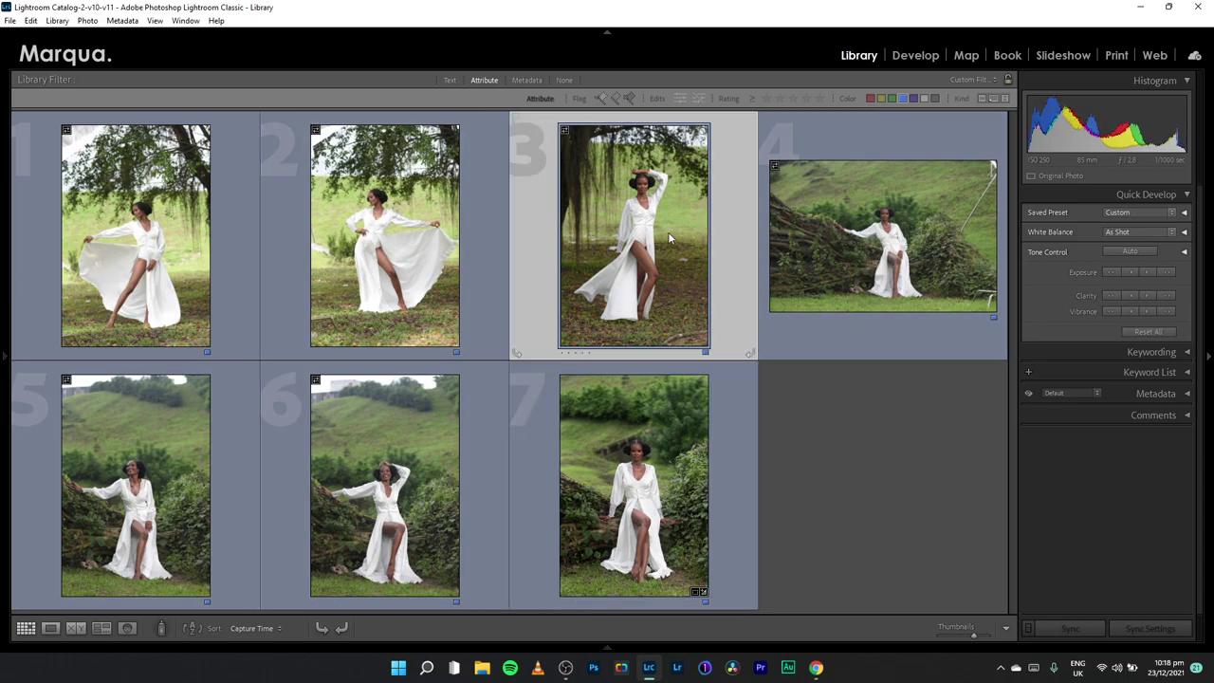
pyautogui.press('d')
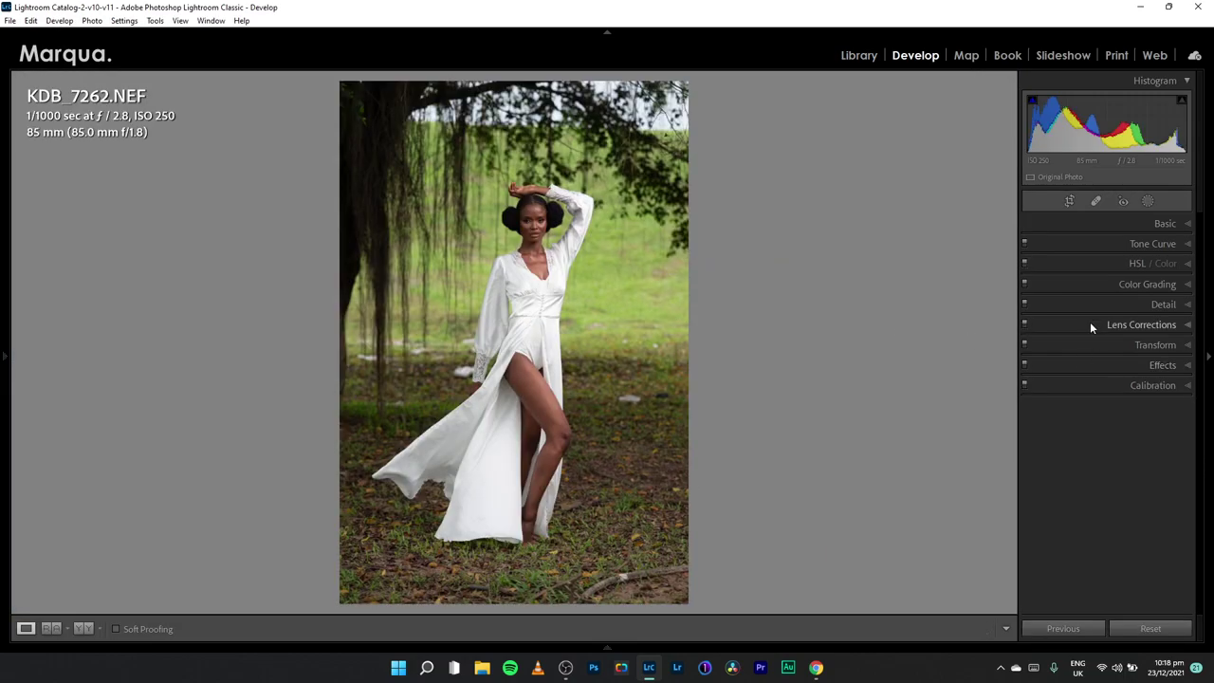
pyautogui.click(1090, 328)
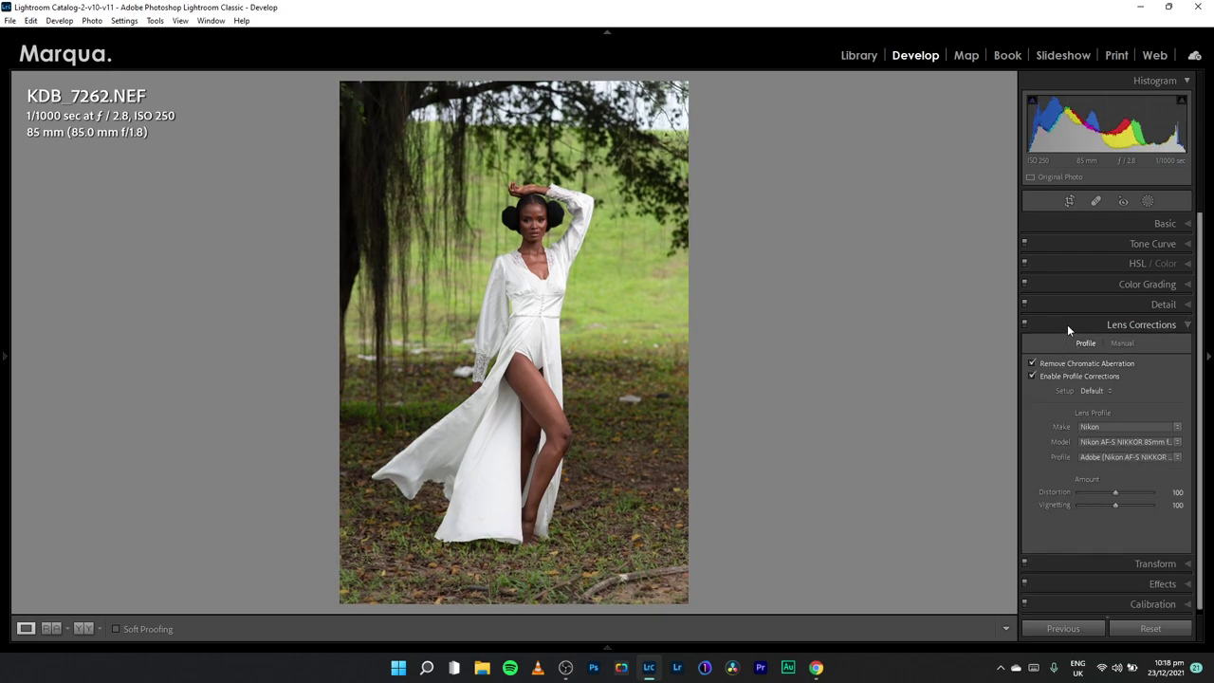
pyautogui.click(1067, 324)
# Apply the Auto Upright transform to KDB_7262.NEF and compare the photo with the Transform adjustments off and on
pyautogui.click(1081, 346)
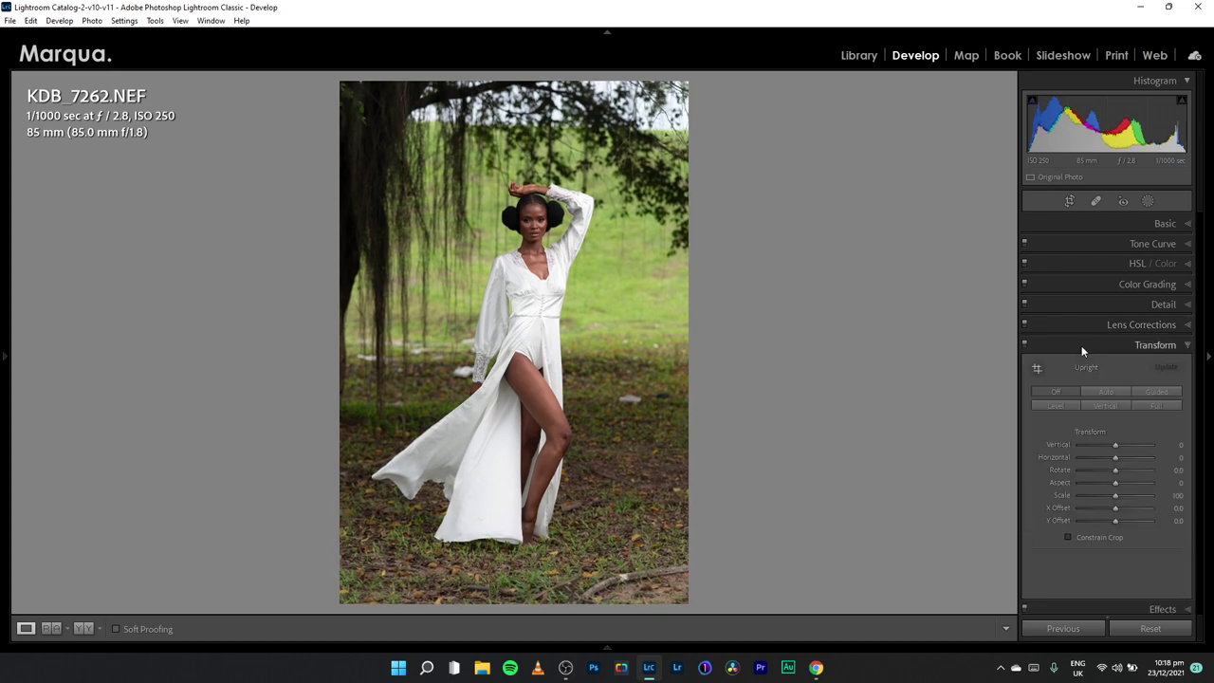
pyautogui.click(1106, 392)
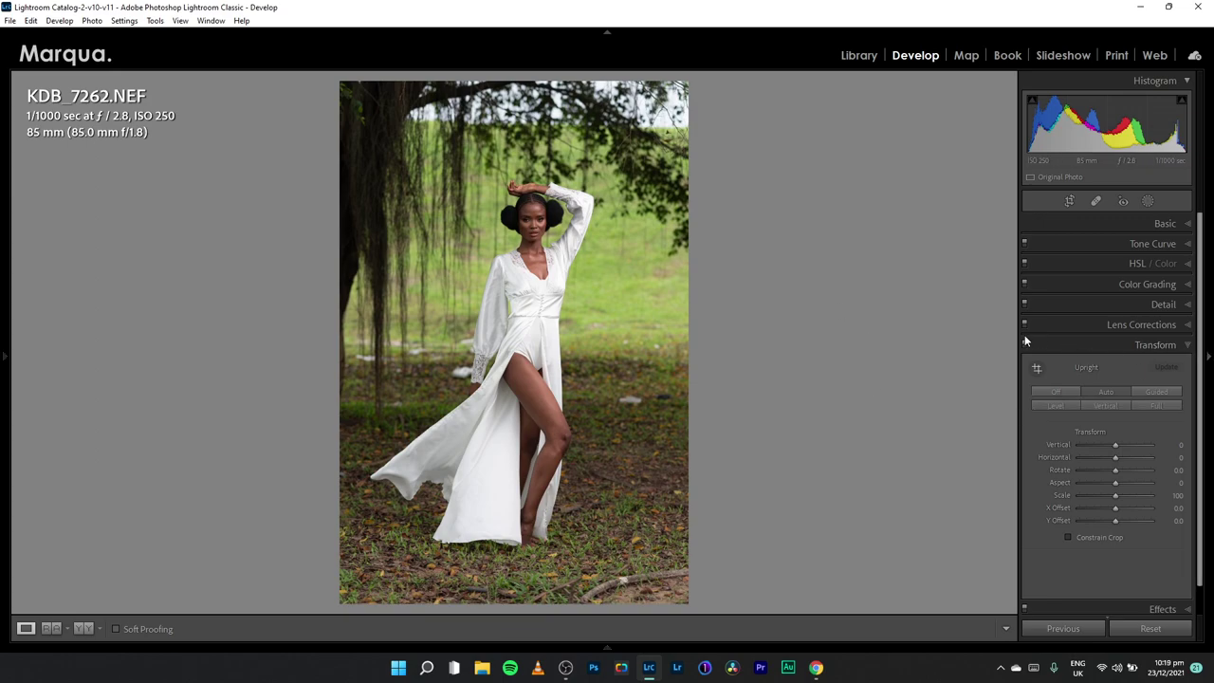
pyautogui.click(1024, 344)
pyautogui.click(1024, 344)
# Open photo 7 from the Library grid in Develop and examine the model's face up close
pyautogui.press('g')
pyautogui.click(645, 460)
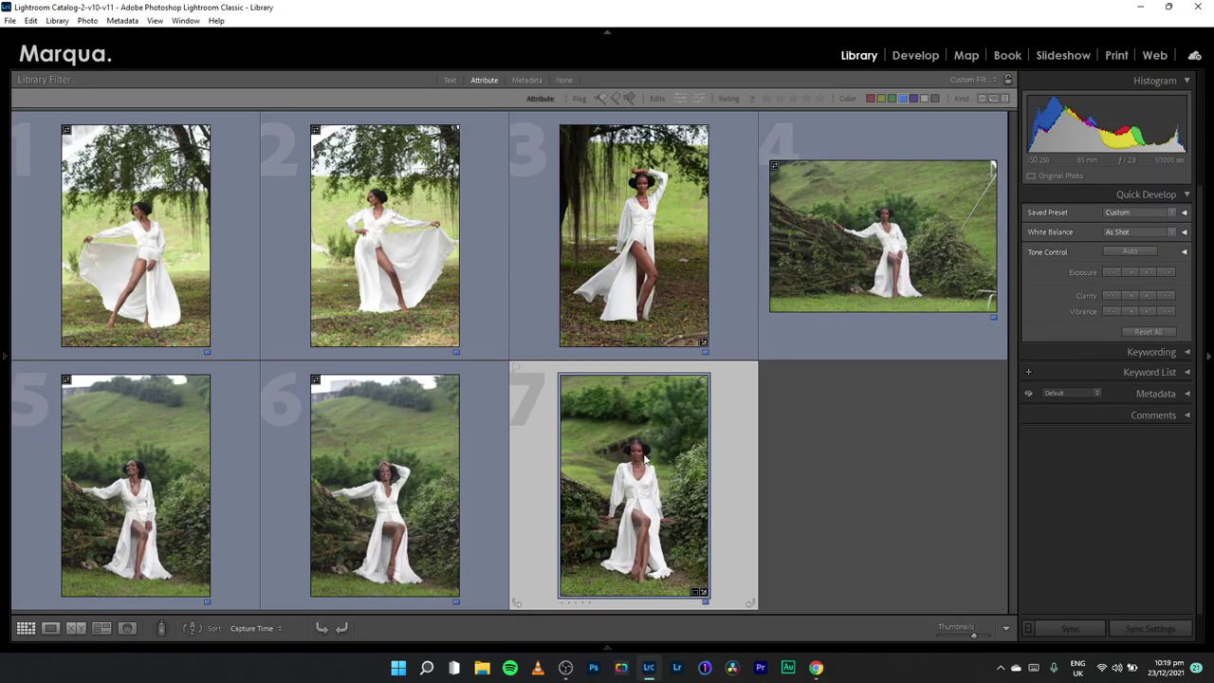
pyautogui.press('d')
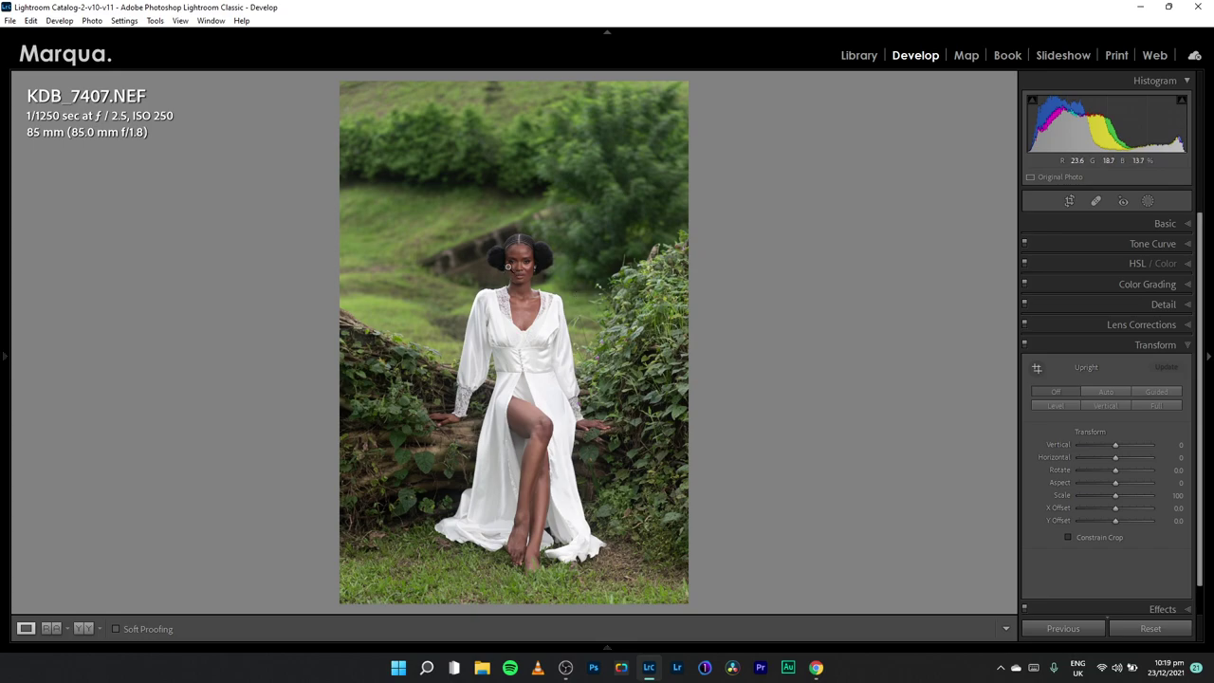
pyautogui.click(510, 267)
pyautogui.moveTo(470, 296); pyautogui.dragTo(605, 300)
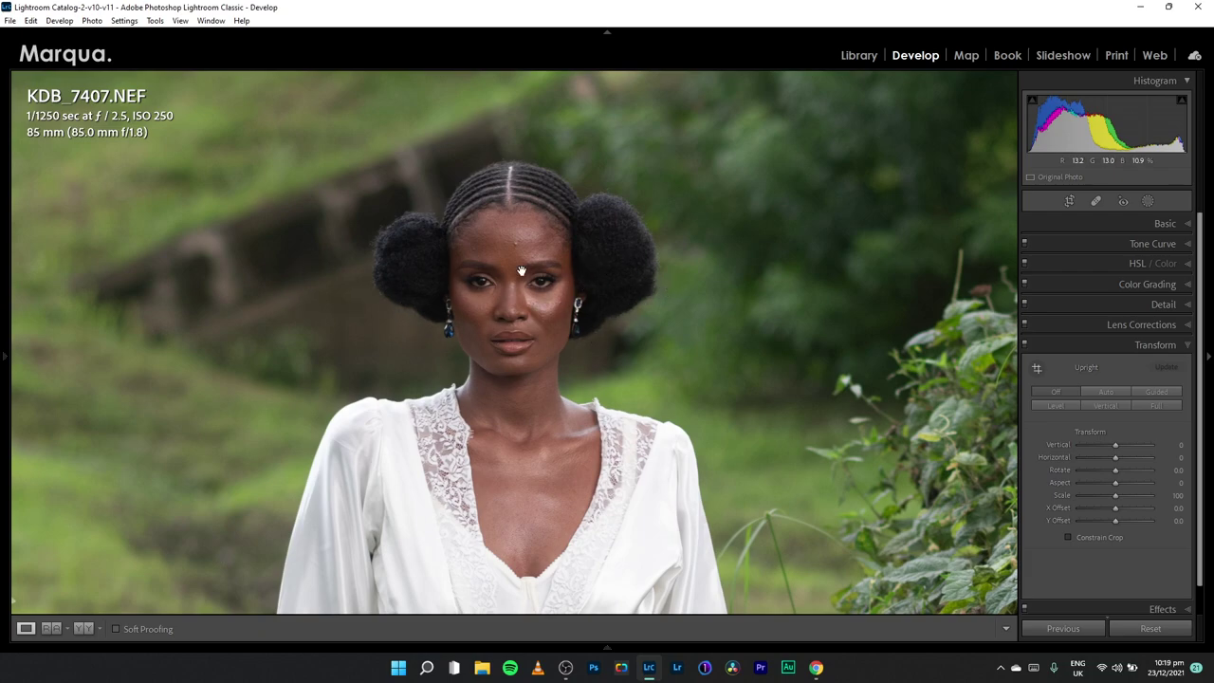
pyautogui.click(546, 326)
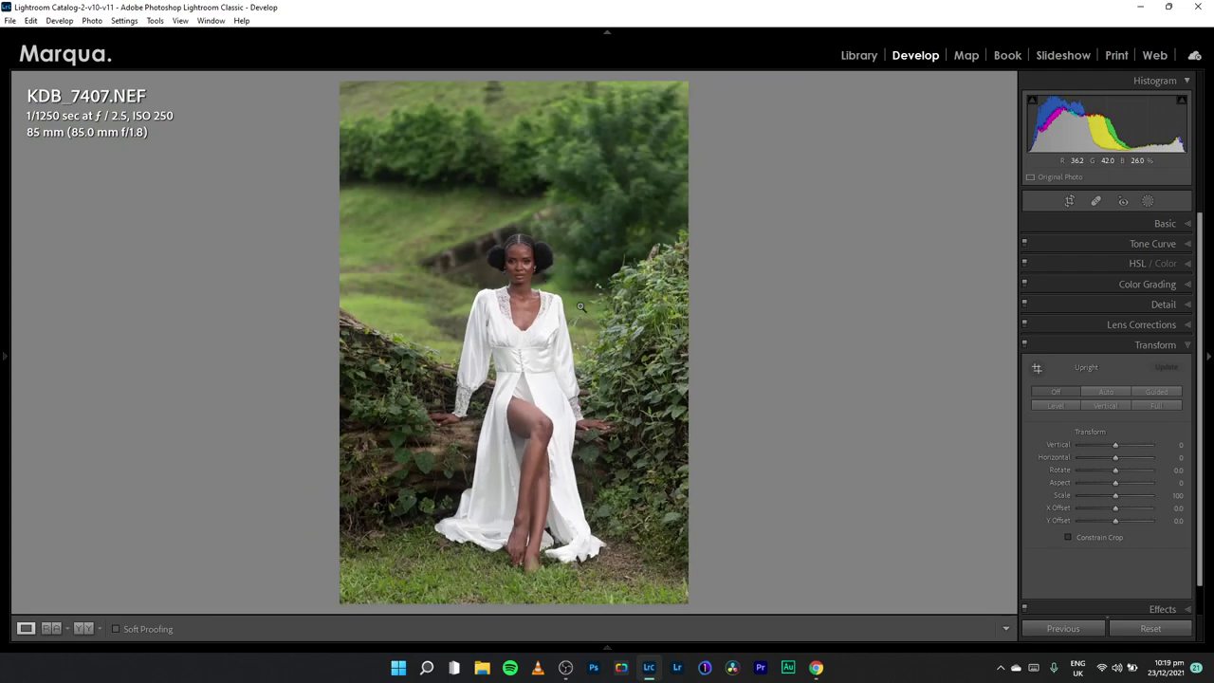
# Show the Basic adjustments for KDB_7407.NEF and preview the TJDS Presets on it, including SUNGRADE II
pyautogui.click(1088, 347)
pyautogui.click(1096, 223)
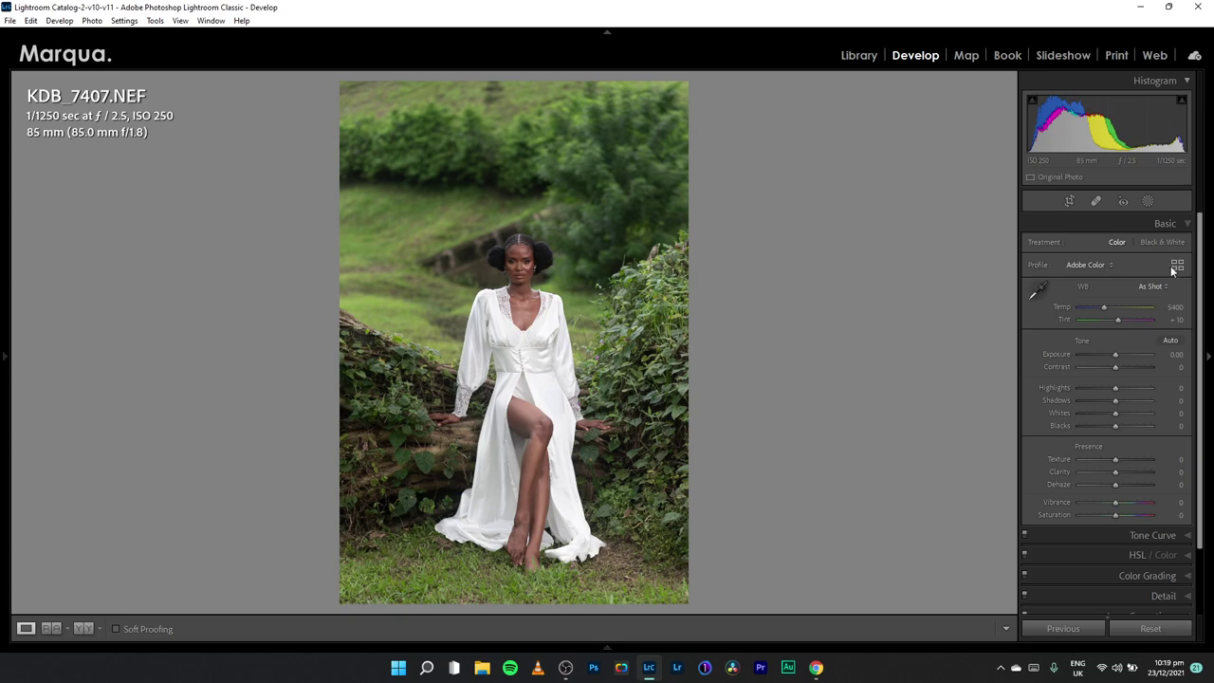
pyautogui.moveTo(3, 329)
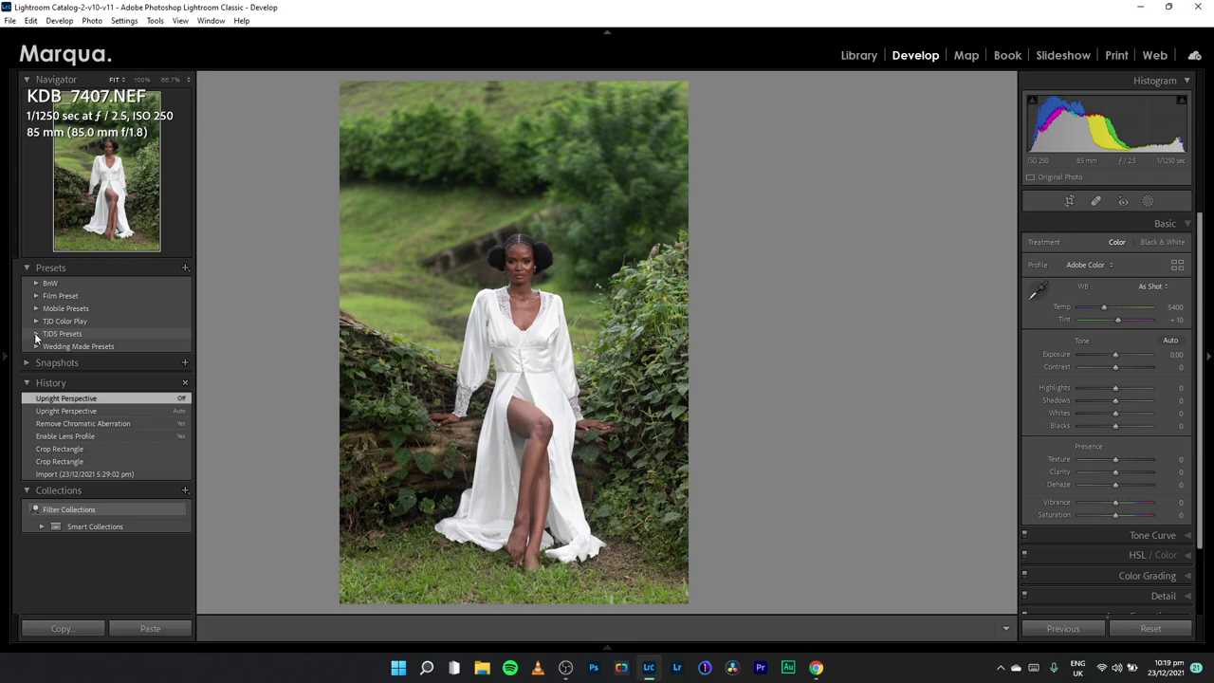
pyautogui.click(36, 336)
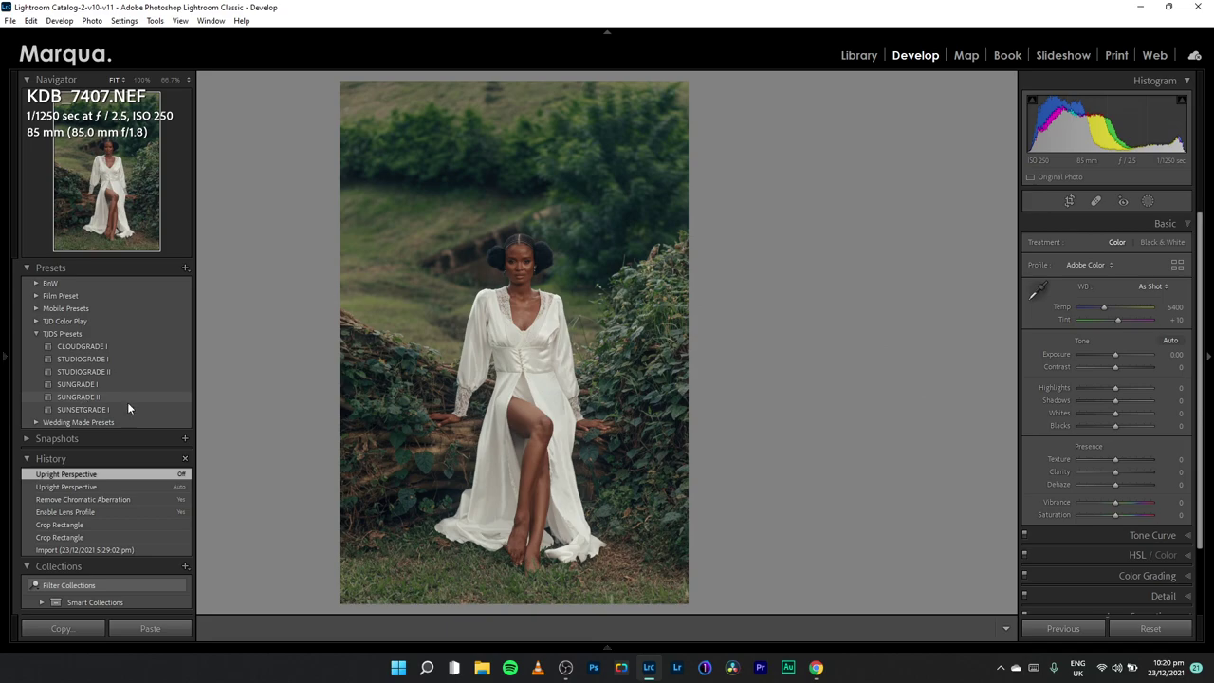
# Open photo 1 from the Library grid in Develop and preview the SUNGRADE II preset on it
pyautogui.press('g')
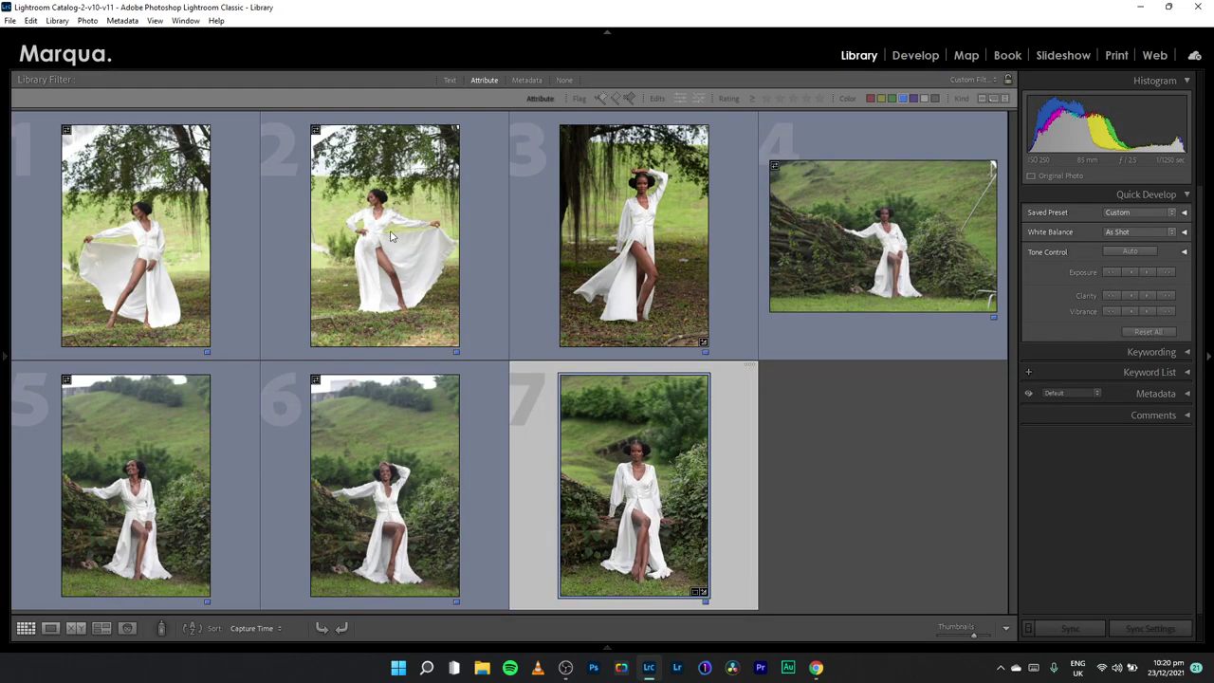
pyautogui.click(160, 245)
pyautogui.press('d')
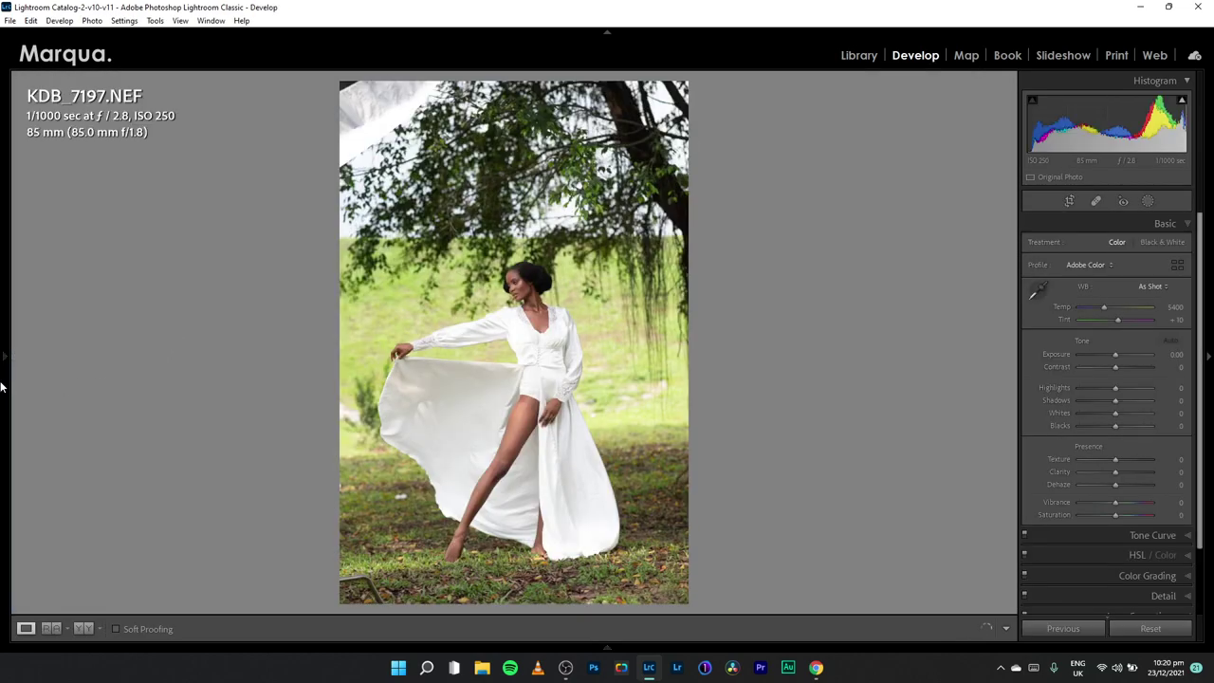
pyautogui.moveTo(3, 386)
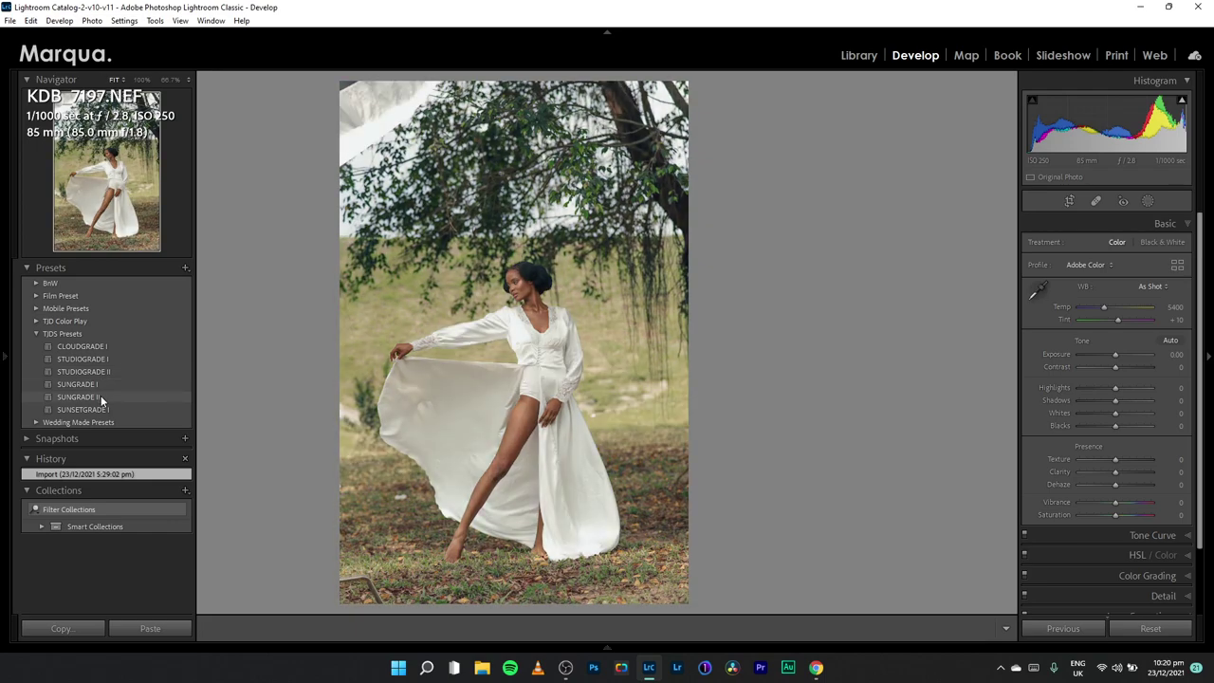
# Reopen photo 7 in Develop and browse the Camera Matching and Favorites profiles in the Profile Browser, leaving Adobe Color applied
pyautogui.press('g')
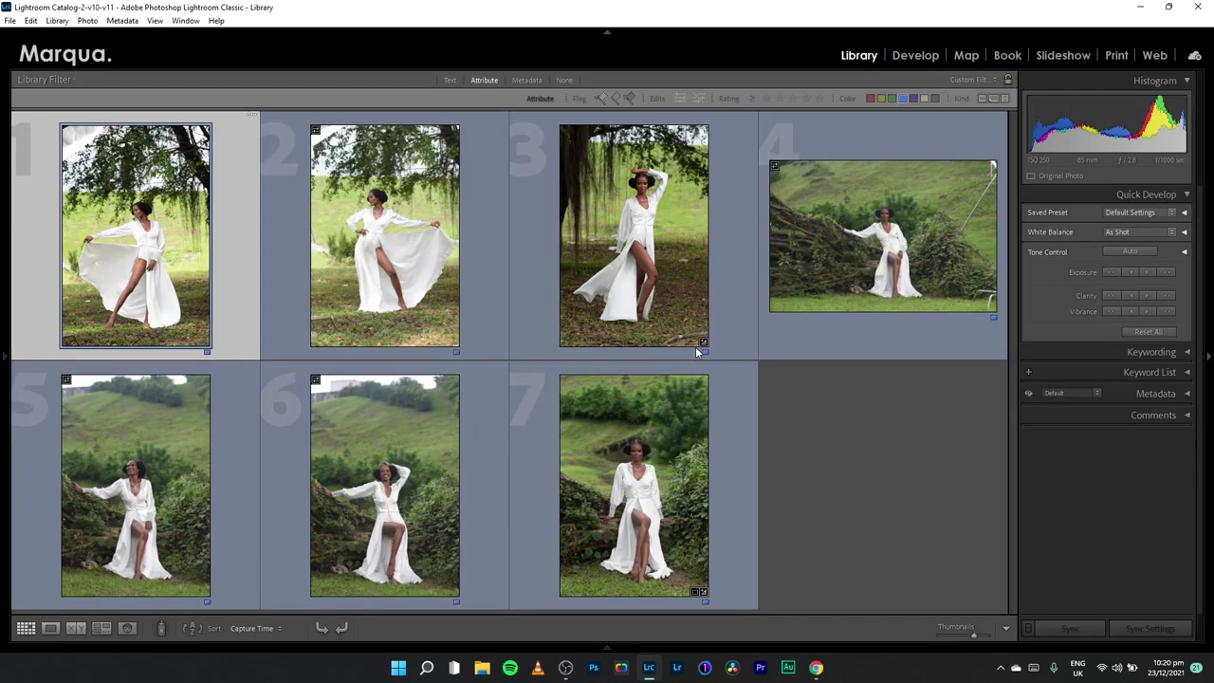
pyautogui.click(637, 480)
pyautogui.press('d')
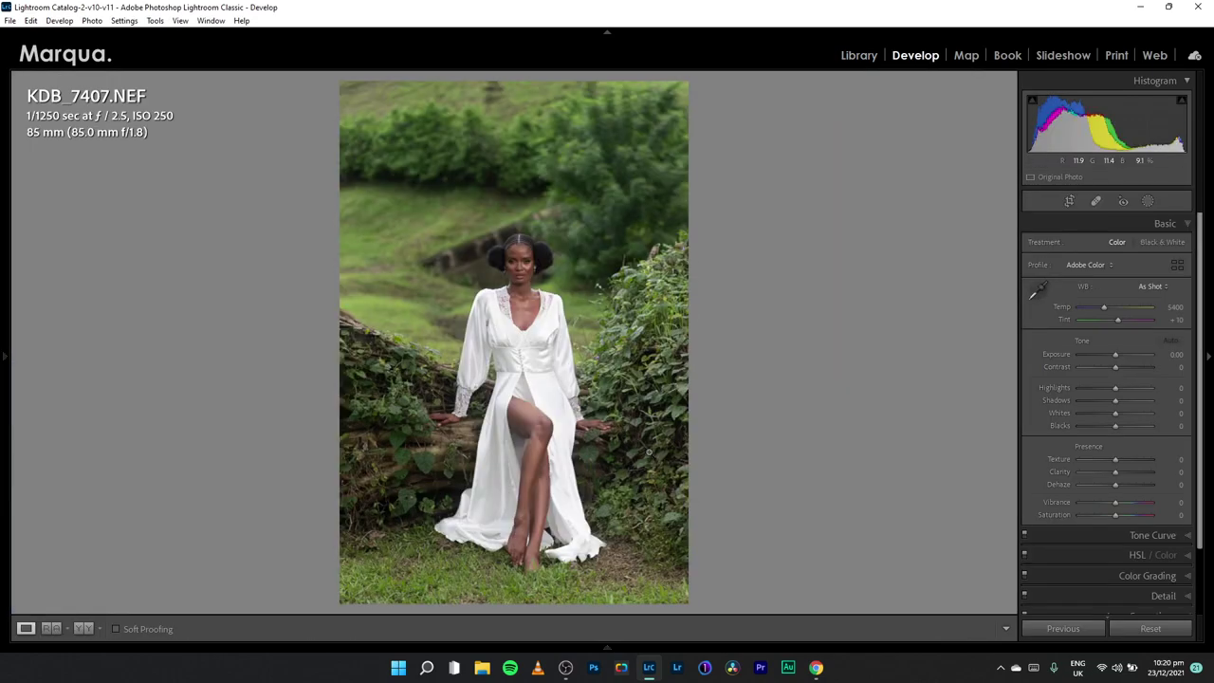
pyautogui.click(1177, 266)
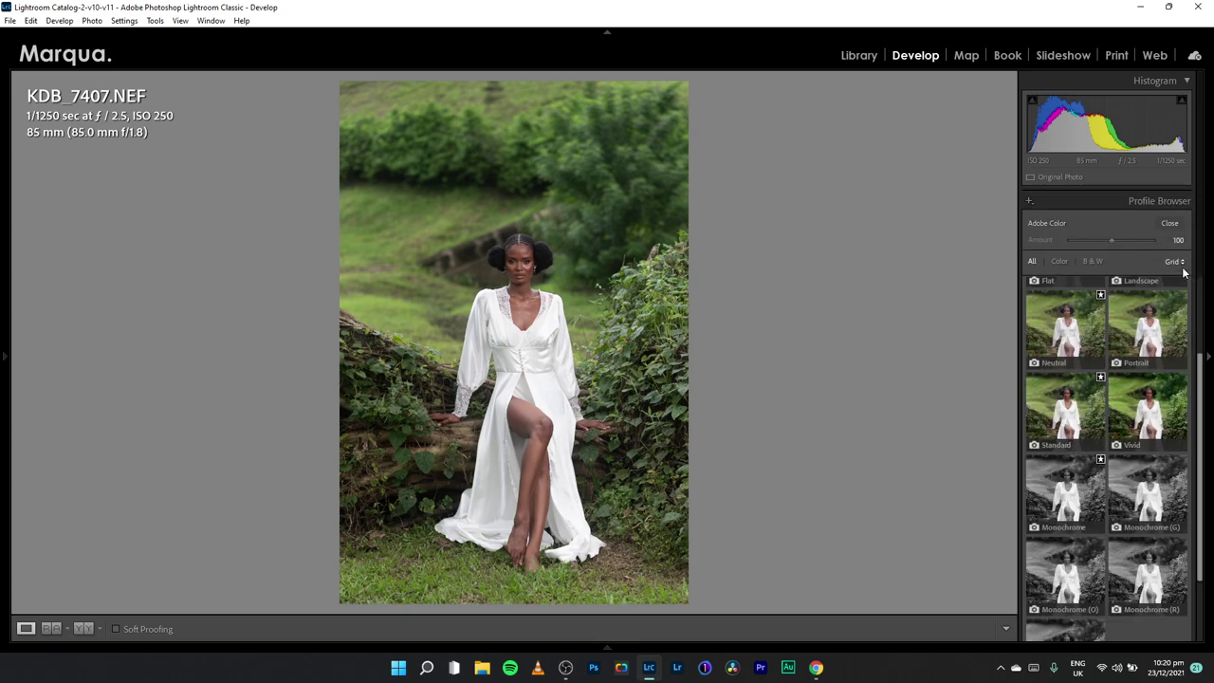
pyautogui.click(1067, 317)
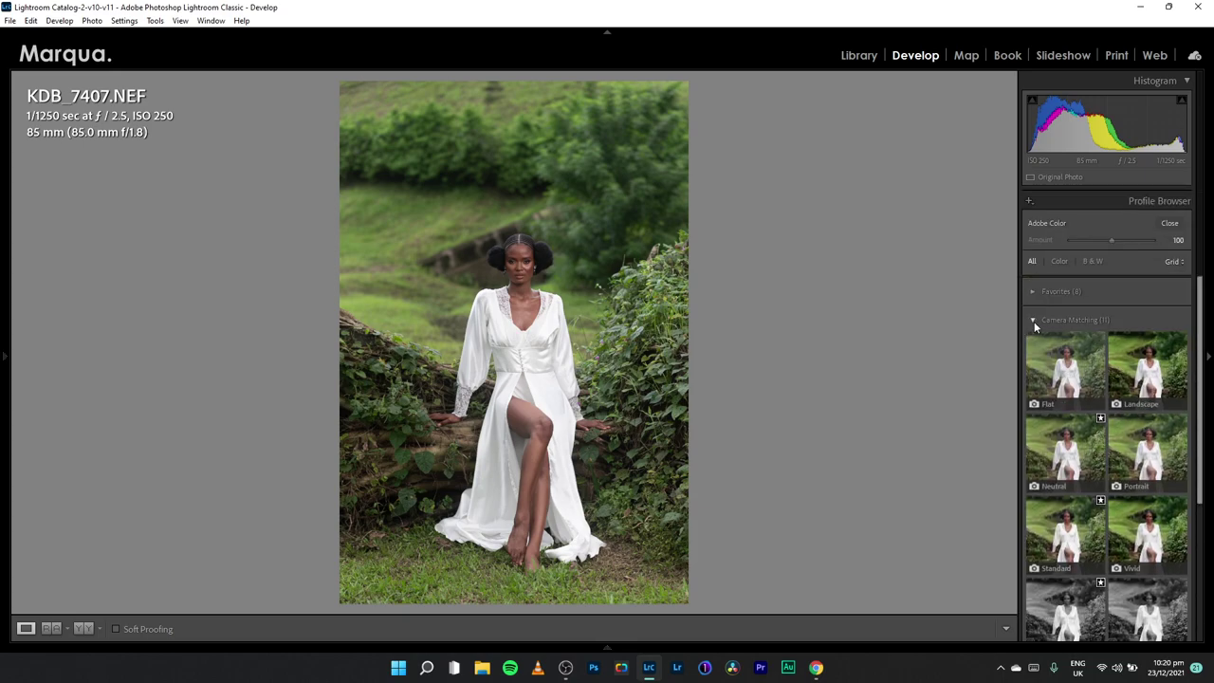
pyautogui.click(1033, 321)
pyautogui.click(1034, 291)
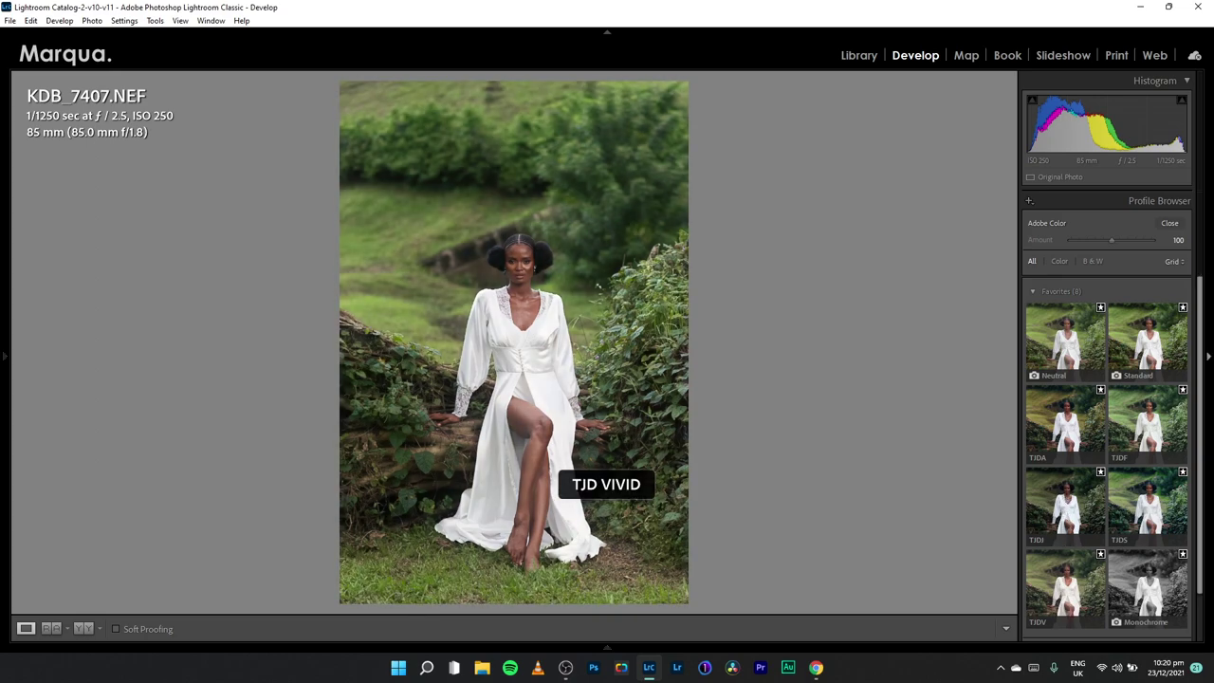
pyautogui.click(1169, 224)
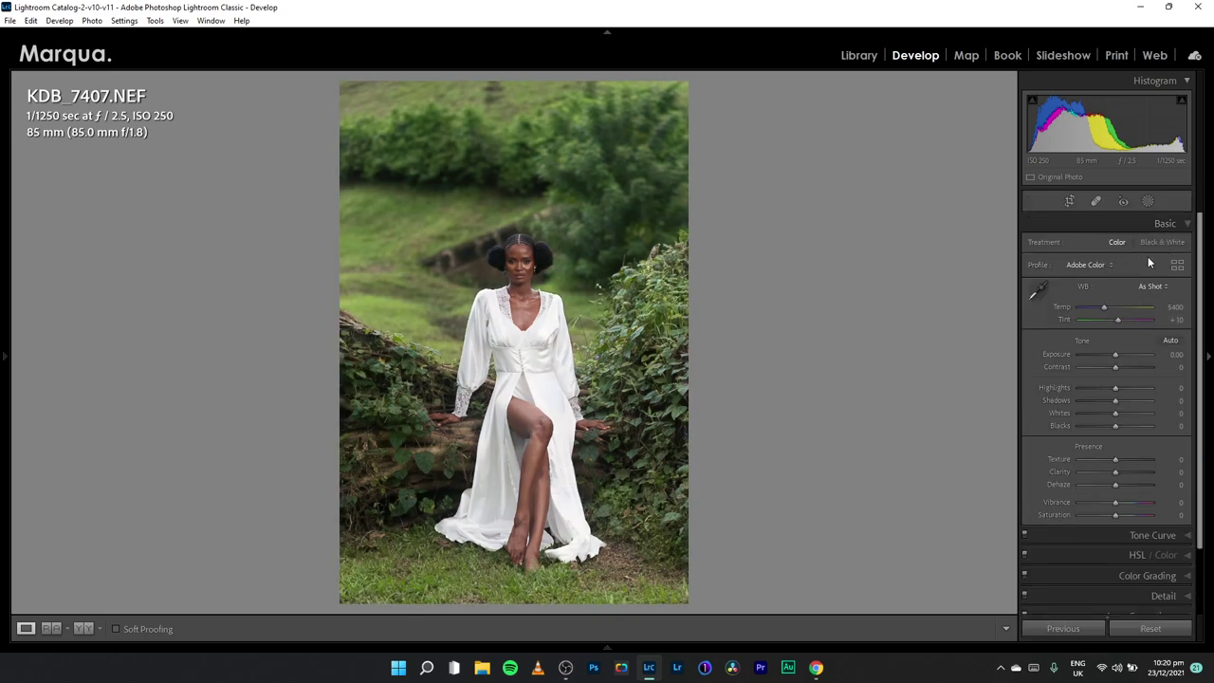
# Apply the Camera Vivid profile from the Camera Matching group to KDB_7407.NEF and leave the Profile Browser
pyautogui.click(1178, 264)
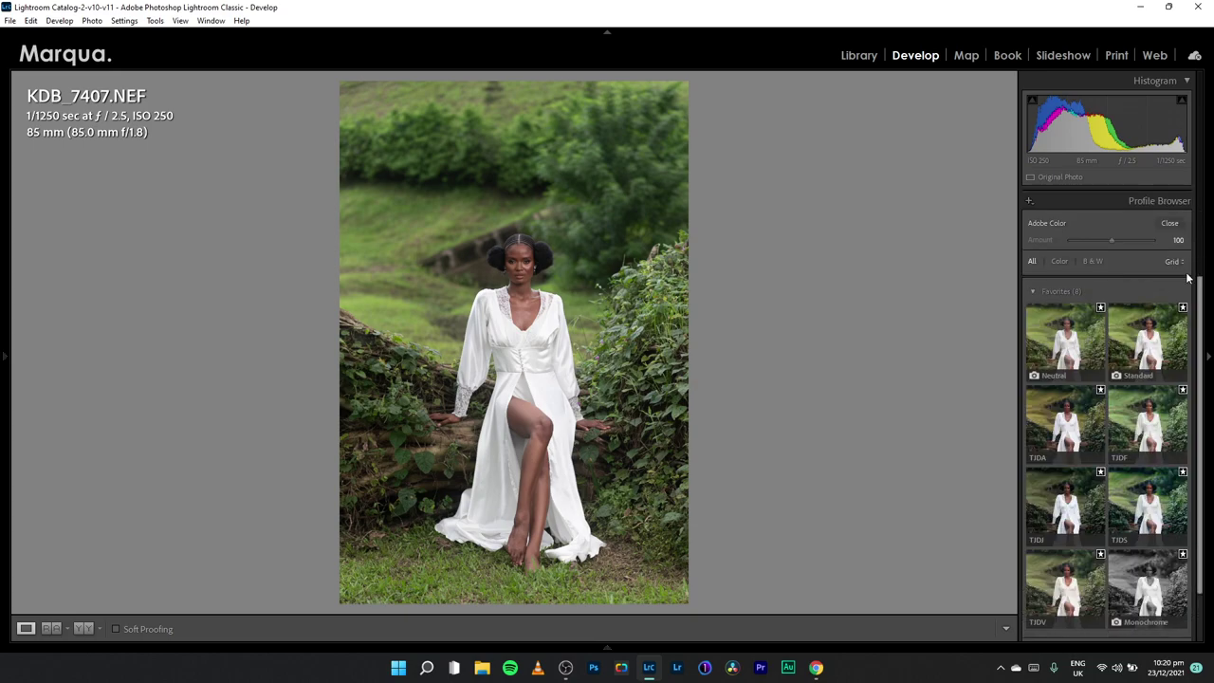
pyautogui.click(1034, 291)
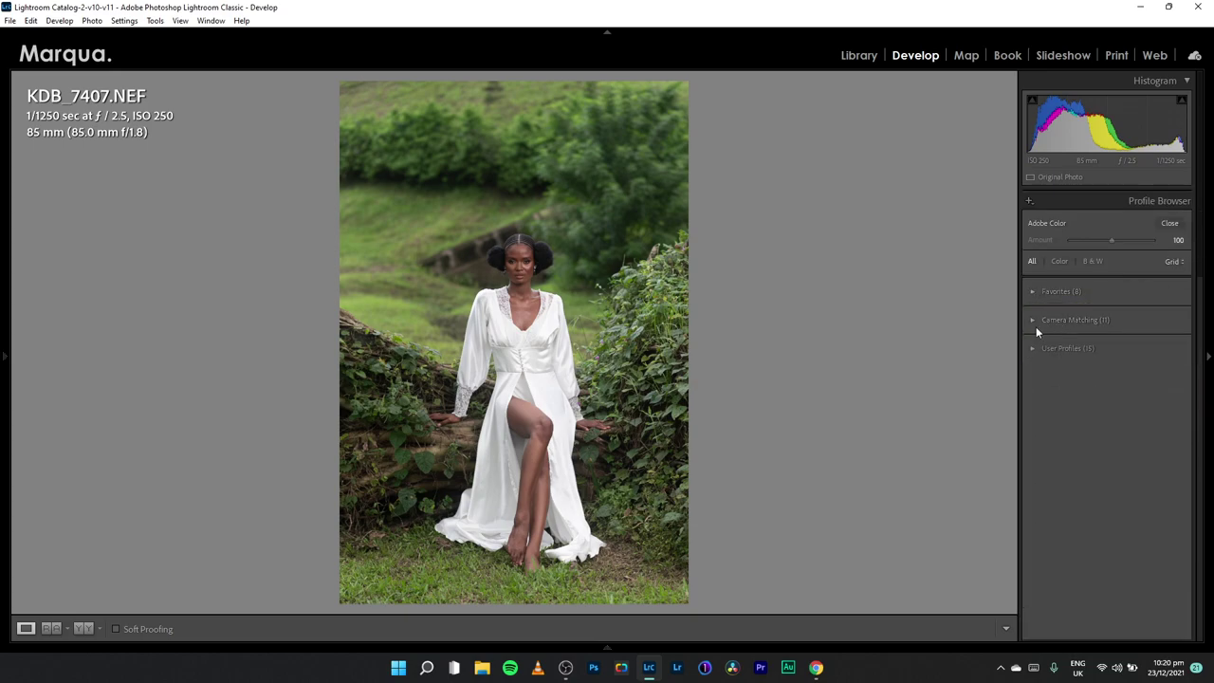
pyautogui.click(1035, 319)
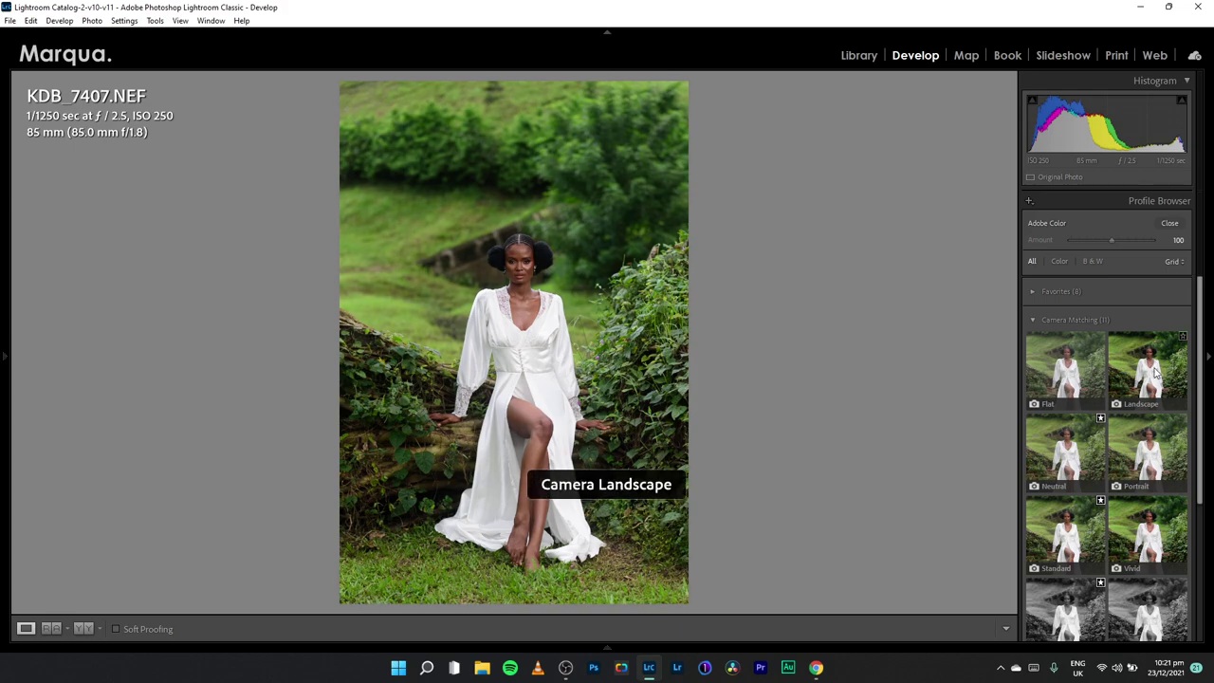
pyautogui.click(1158, 539)
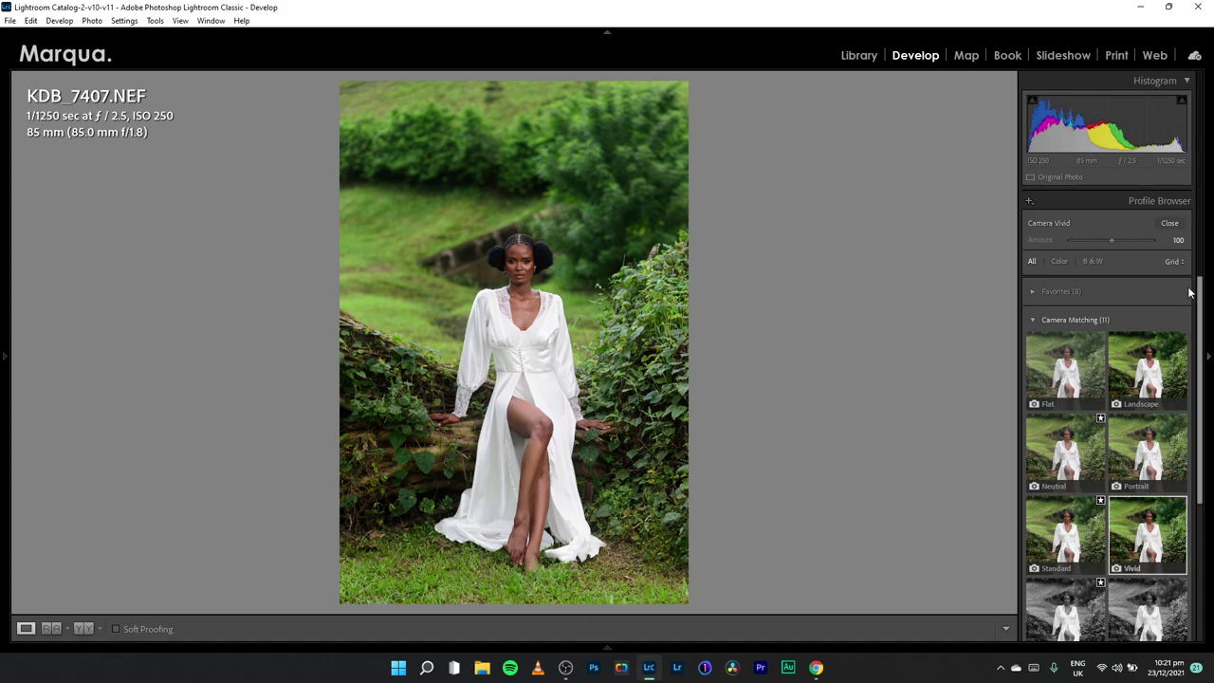
pyautogui.click(1170, 224)
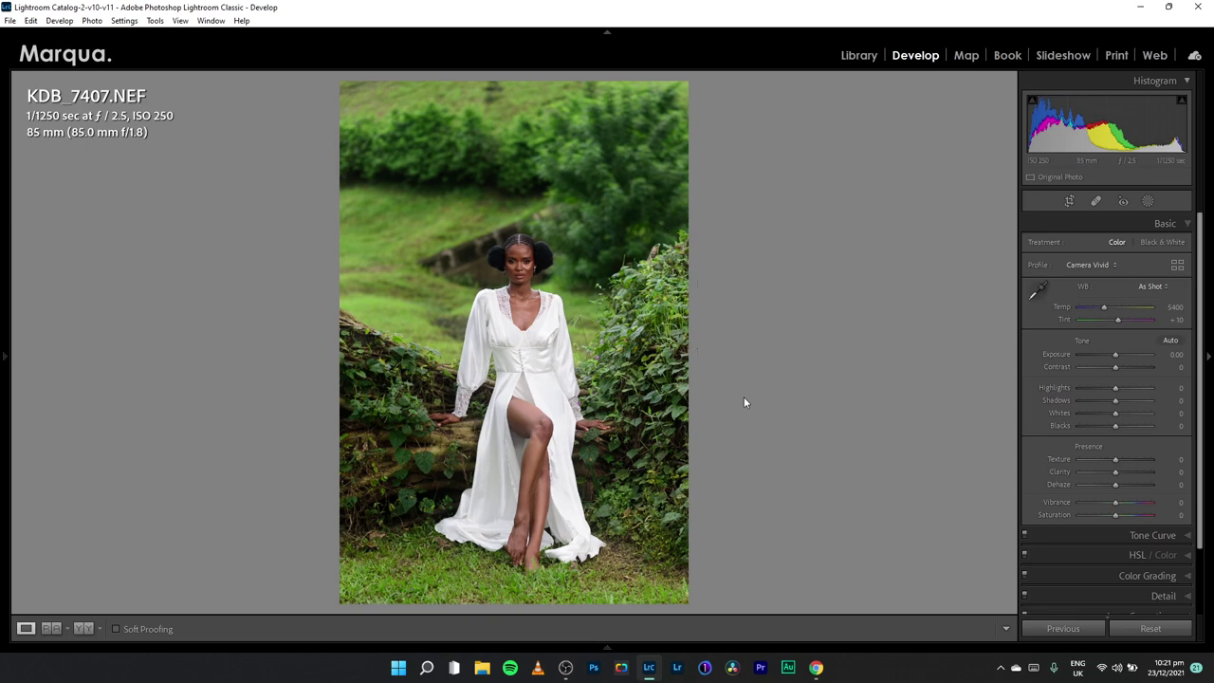
# Set Vibrance to -14 and Saturation to -6, and compare the skin and dress before and after side by side up close
pyautogui.moveTo(1116, 503); pyautogui.dragTo(1109, 503)
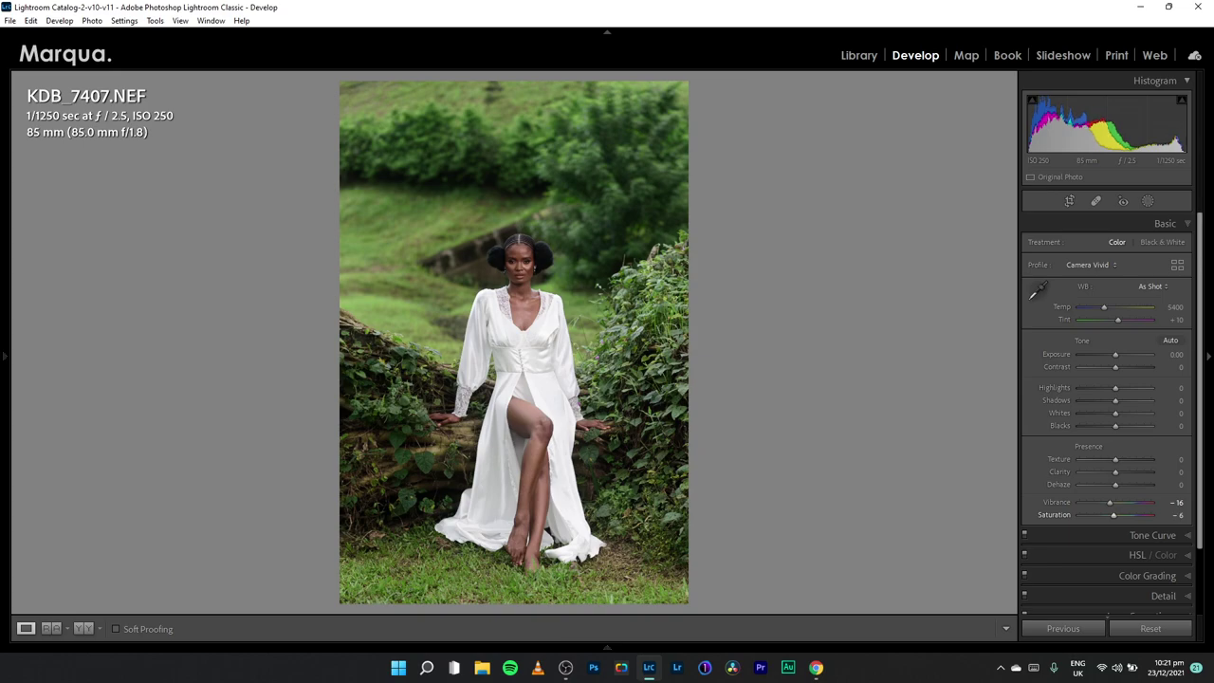
pyautogui.click(1181, 519)
pyautogui.click(600, 332)
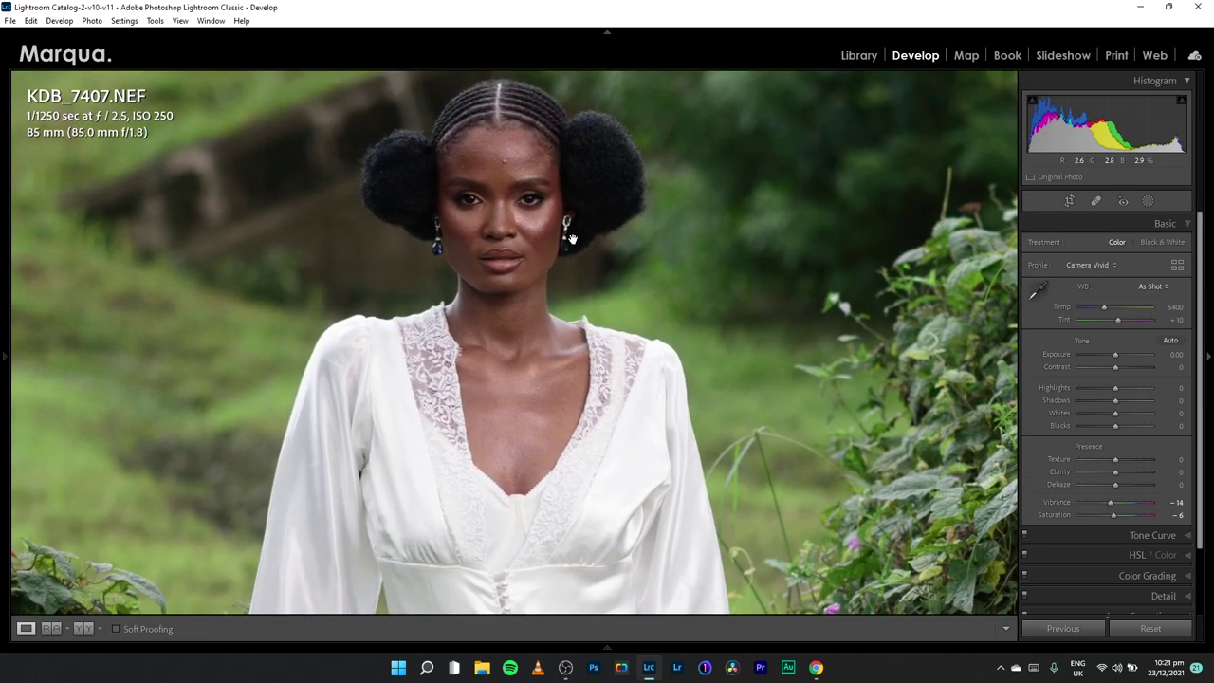
pyautogui.click(83, 628)
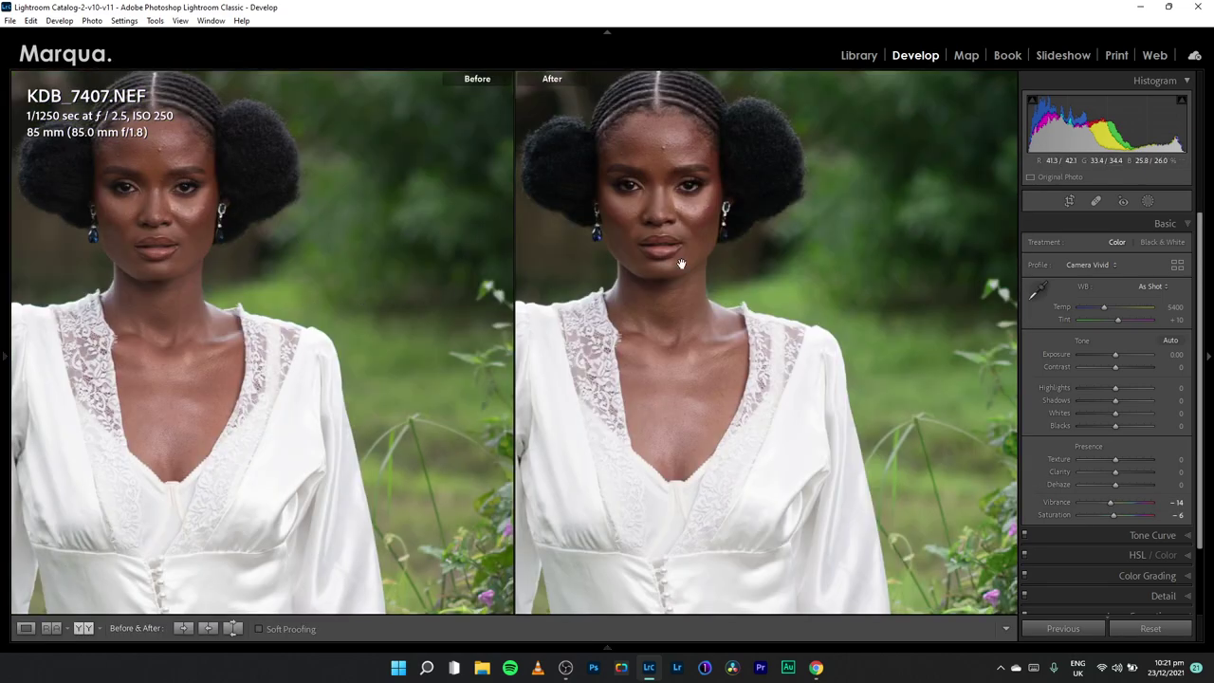
pyautogui.moveTo(680, 264); pyautogui.dragTo(733, 315)
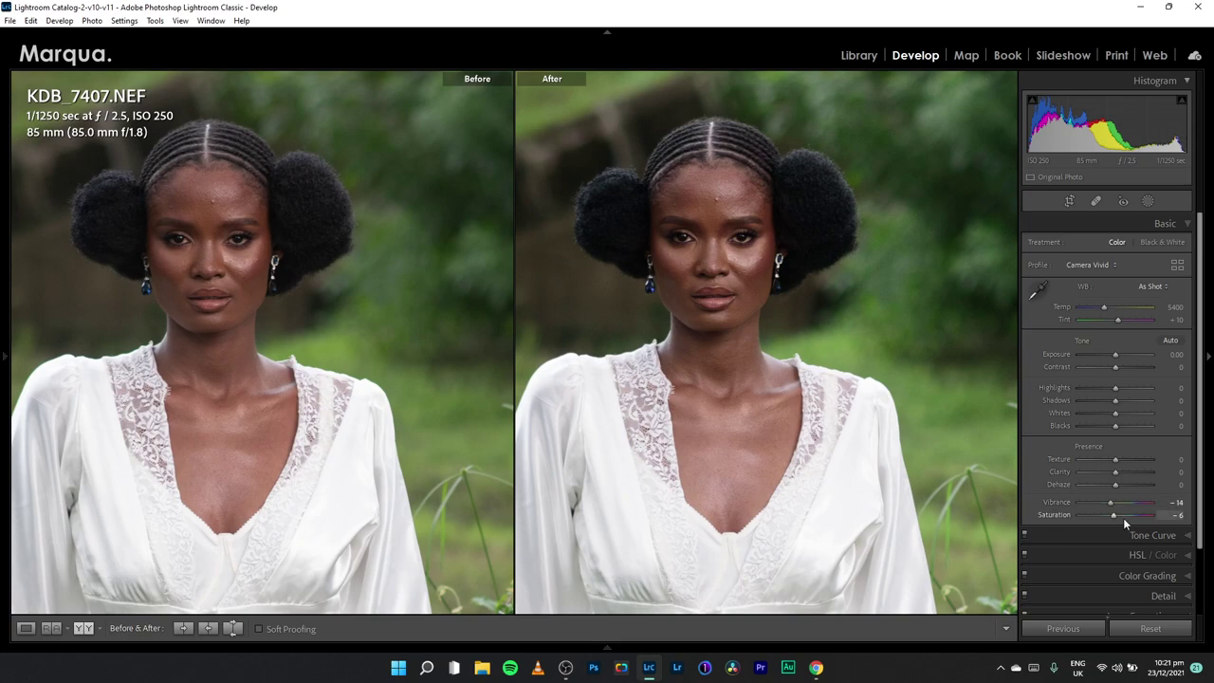
pyautogui.press('pagedown')
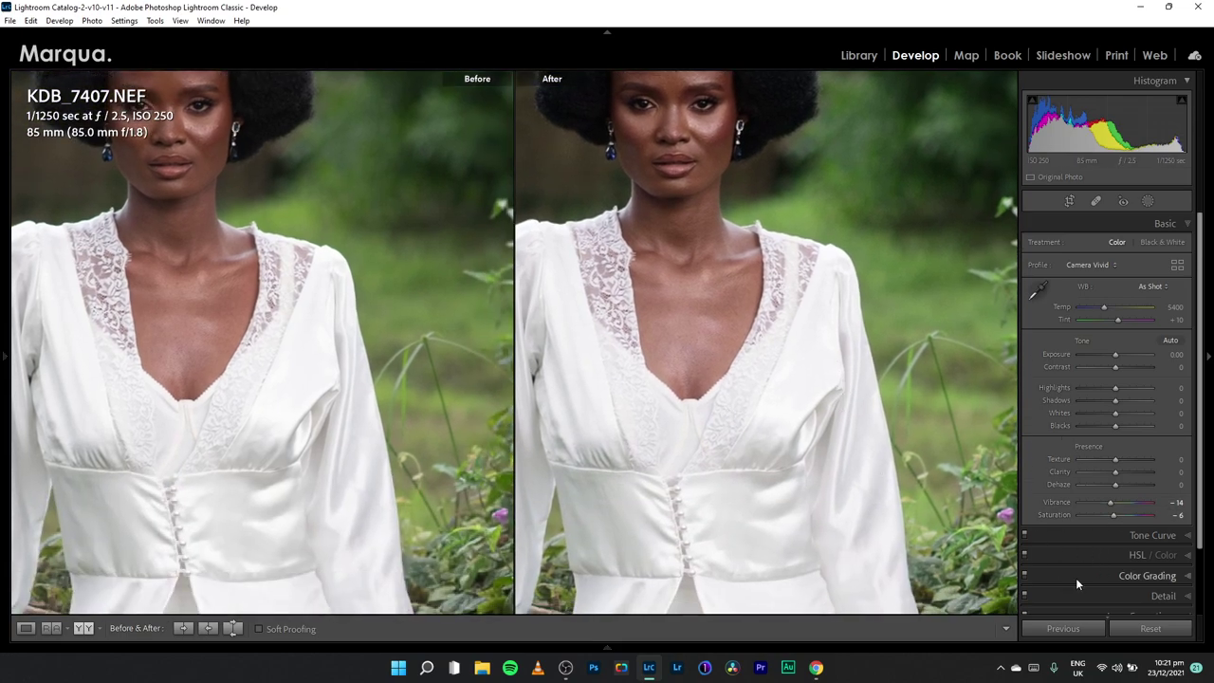
pyautogui.click(772, 393)
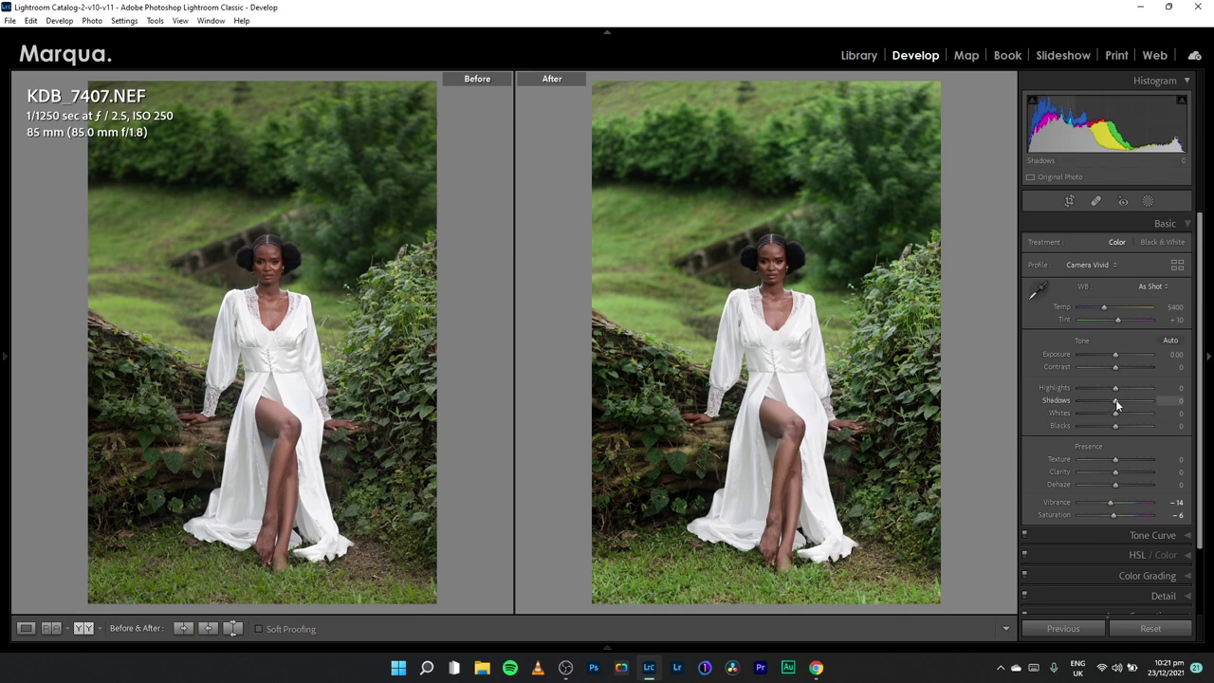
# Set Highlights to -30, Shadows to +21, Whites to +14 and Blacks to +11, and check the face up close
pyautogui.moveTo(1117, 399); pyautogui.dragTo(1093, 389)
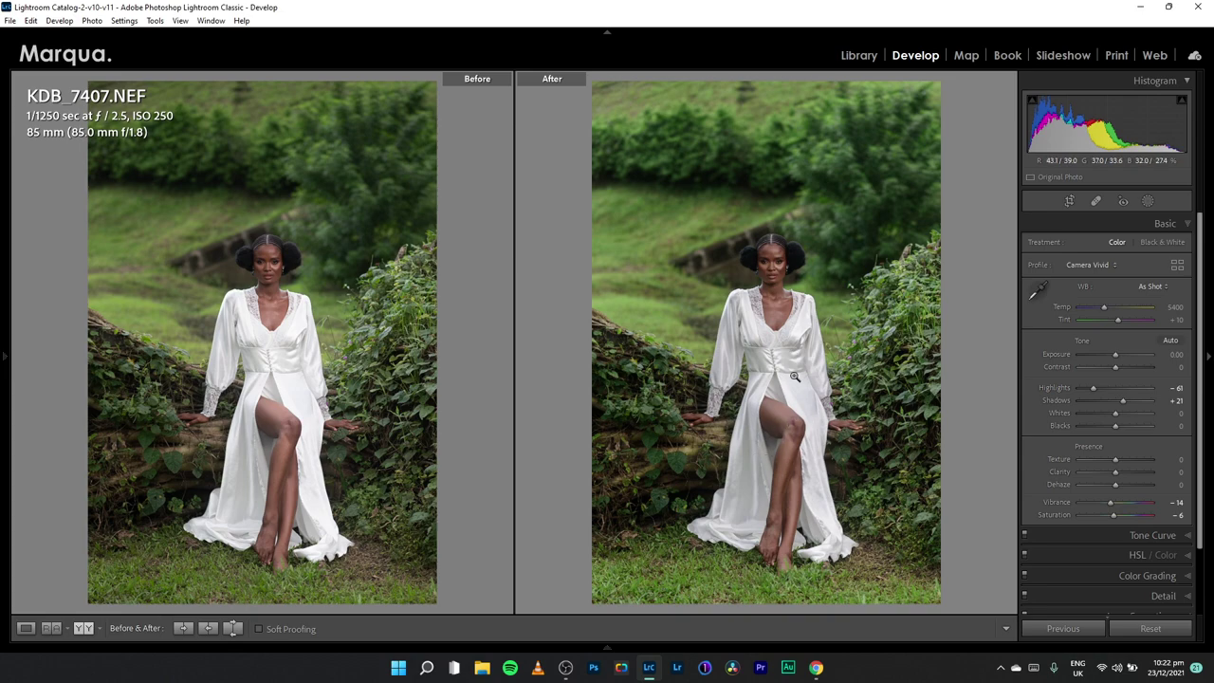
pyautogui.moveTo(1094, 386); pyautogui.dragTo(1120, 427)
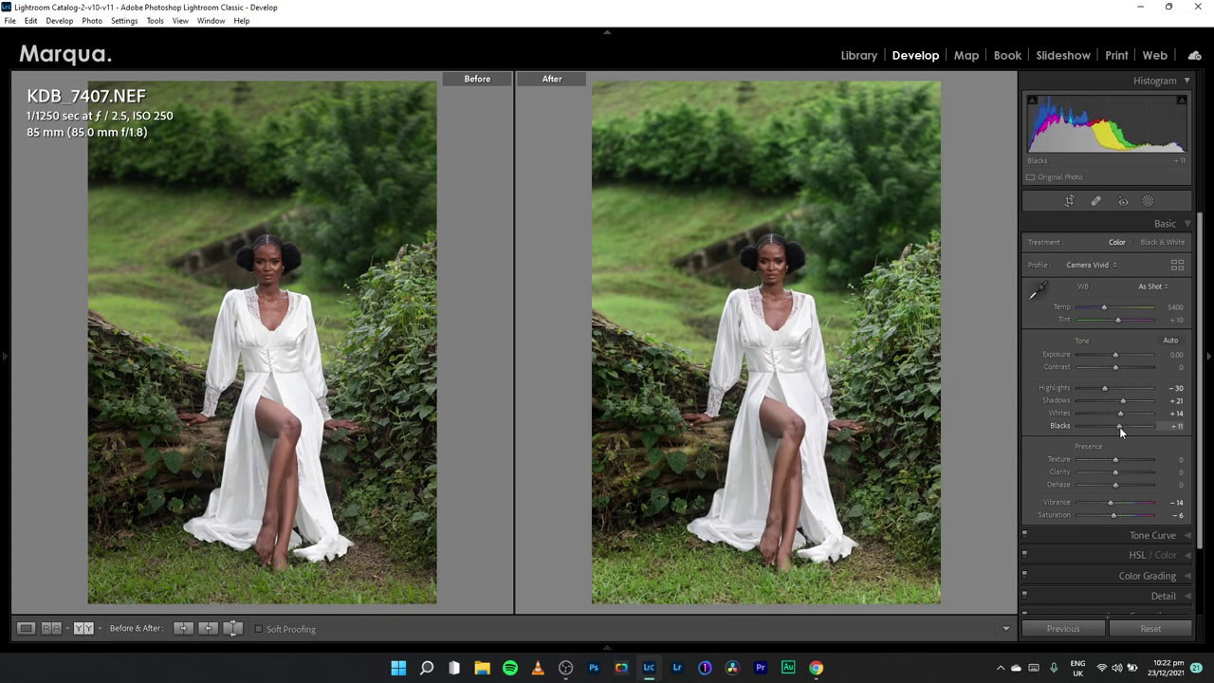
pyautogui.click(804, 263)
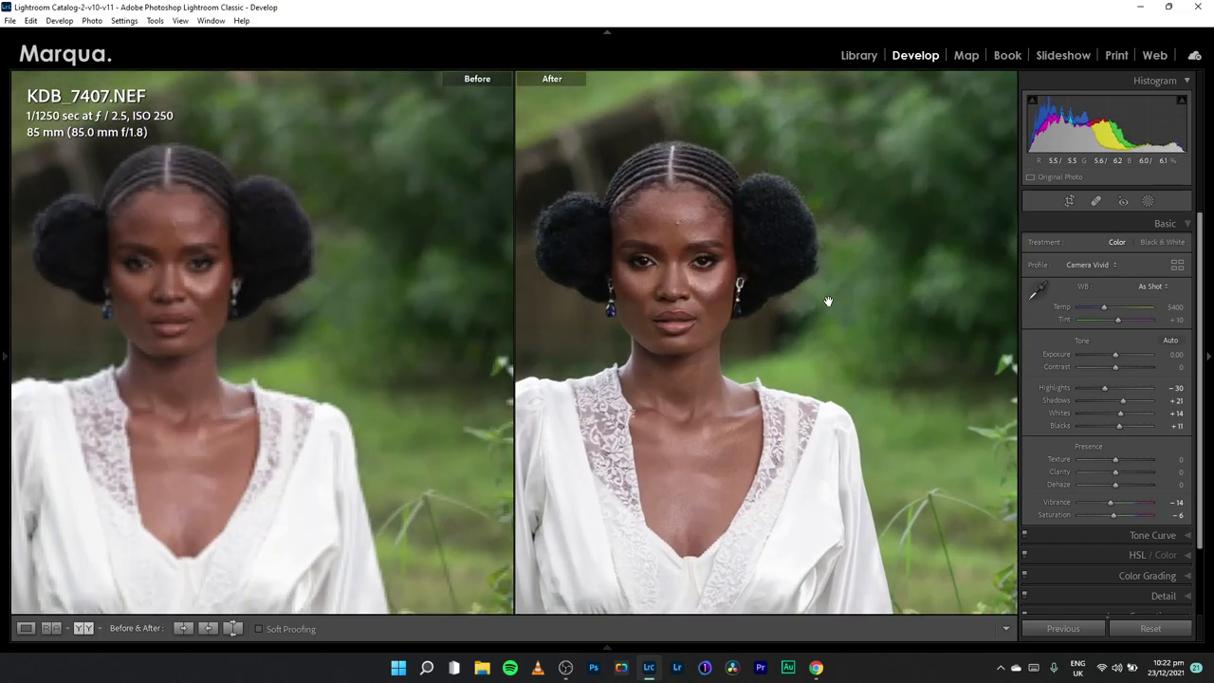
pyautogui.click(770, 272)
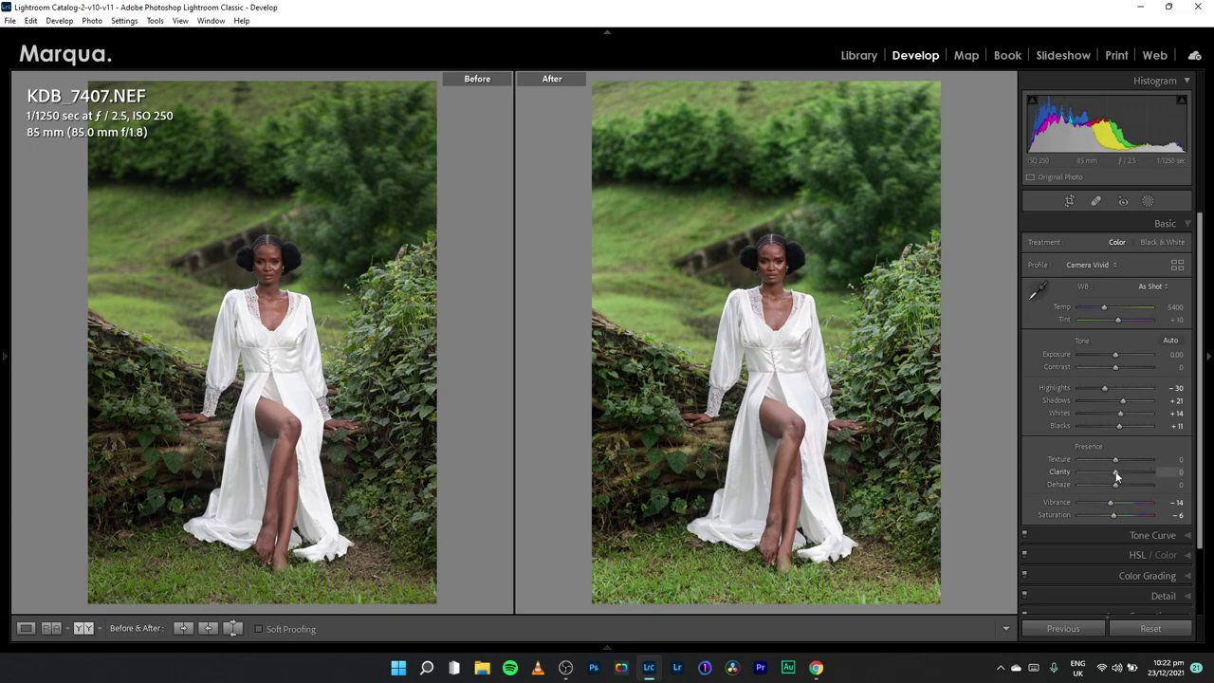
# Soften the skin slightly by setting Texture to -2 and Clarity to -8 while viewing the face up close
pyautogui.click(770, 254)
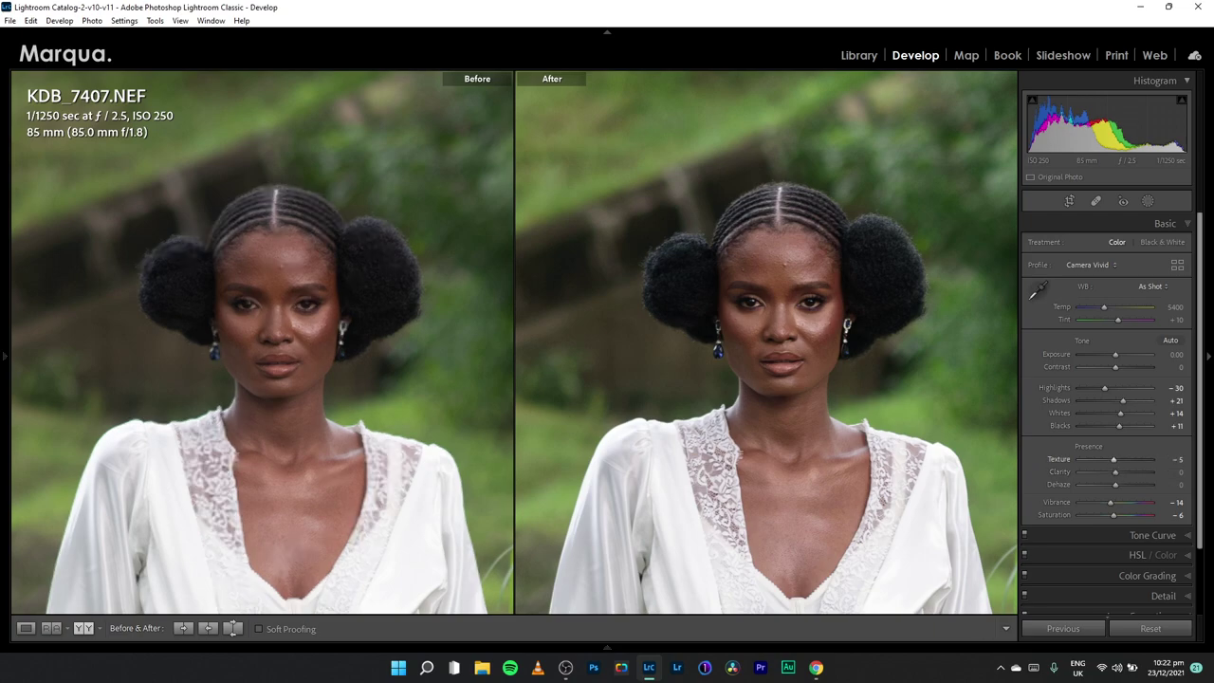
pyautogui.moveTo(1181, 475); pyautogui.dragTo(1177, 474)
pyautogui.click(778, 366)
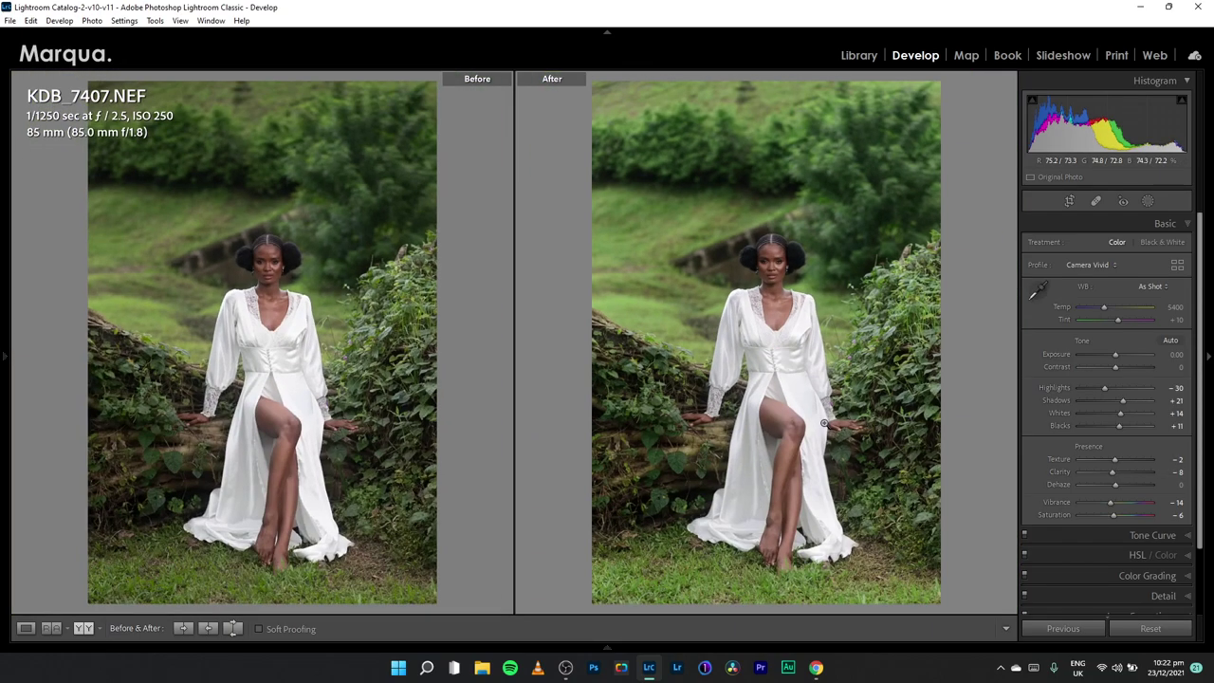
# Rotate the photo slightly clockwise within its crop frame and return to the side-by-side before and after comparison
pyautogui.press('r')
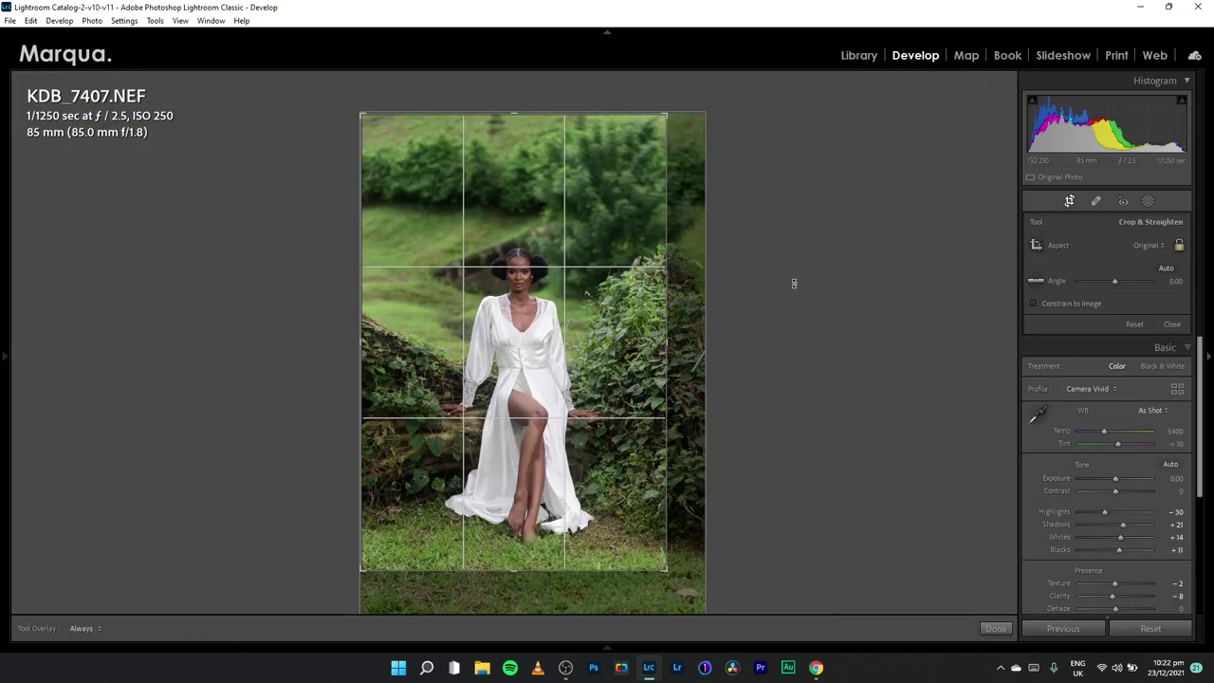
pyautogui.moveTo(814, 262); pyautogui.dragTo(813, 274)
pyautogui.press('r')
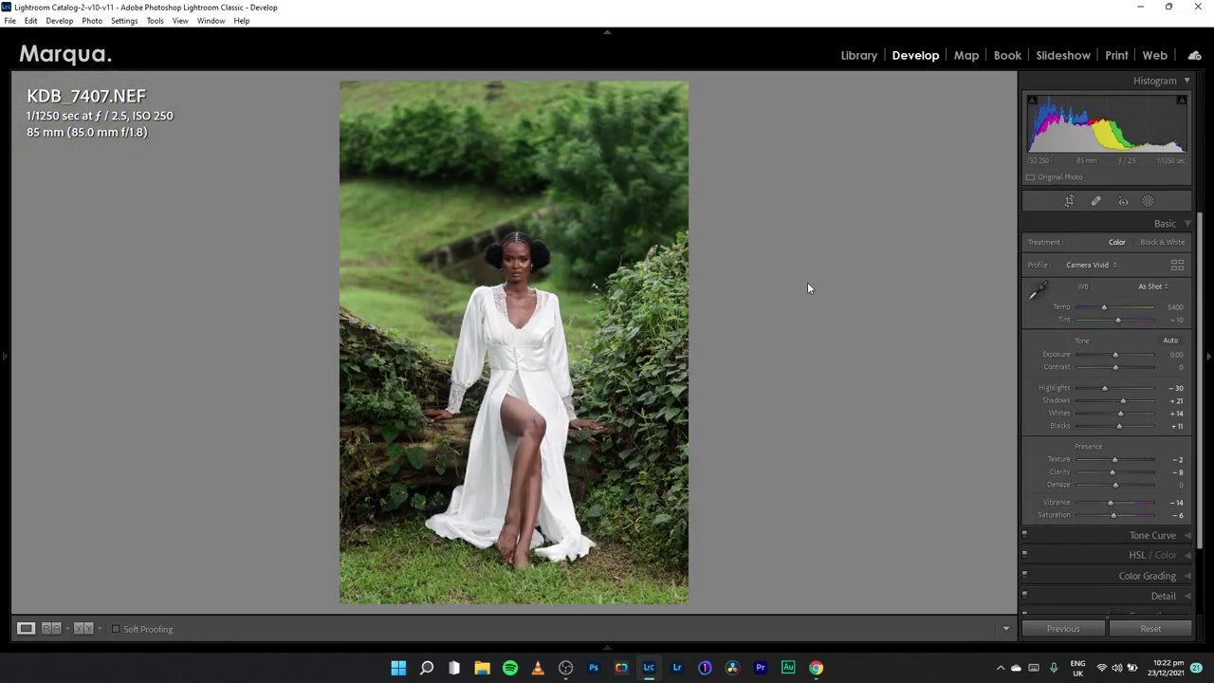
pyautogui.press('y')
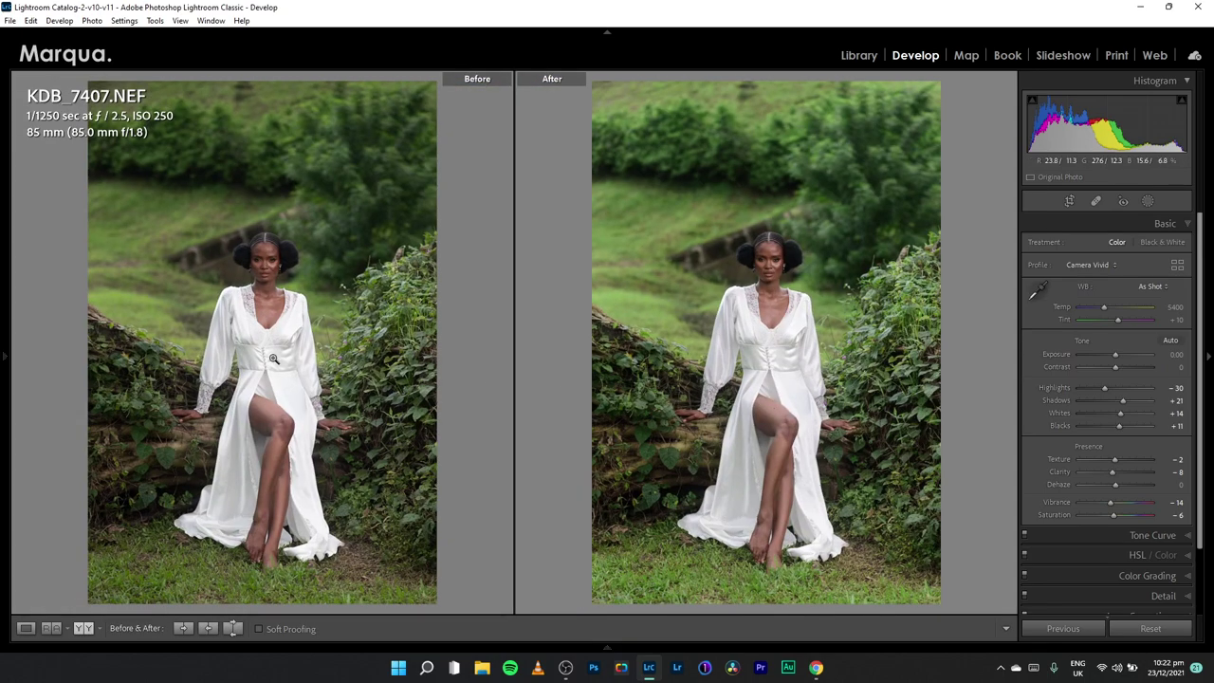
# Shape the point curve with midtones at 127/138, shadows at 61/66 and the white point at 255/250, and compare it off and on
pyautogui.click(1123, 223)
pyautogui.click(1098, 244)
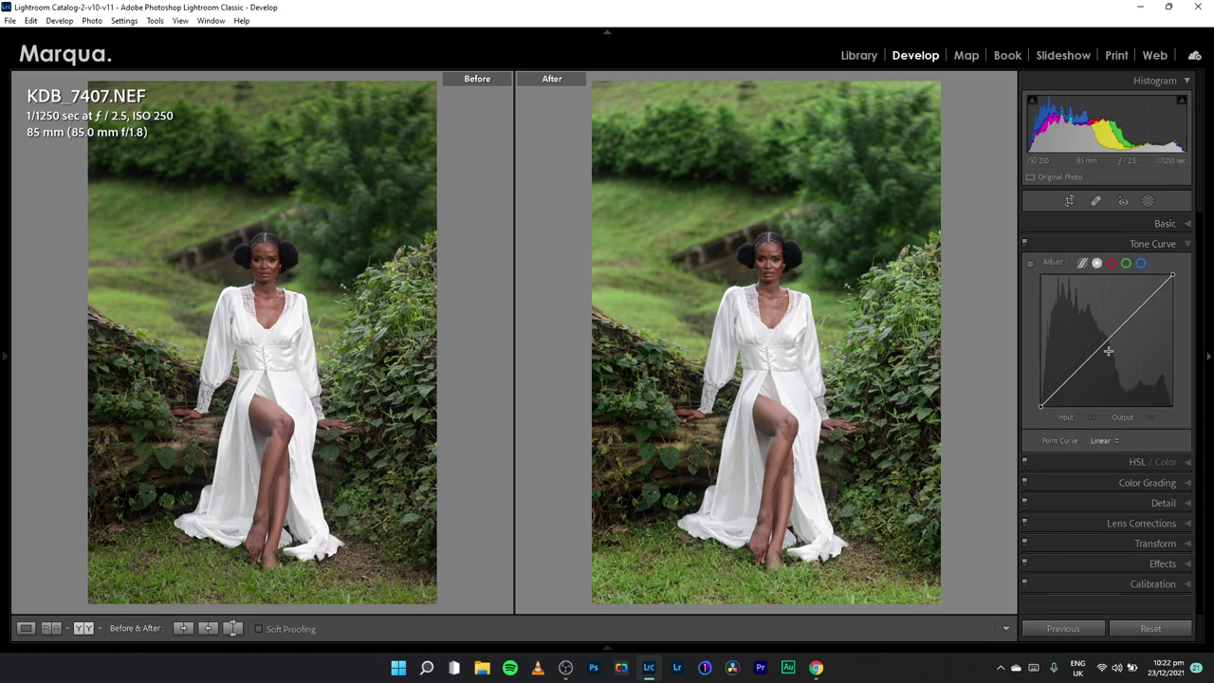
pyautogui.moveTo(1107, 342); pyautogui.dragTo(1106, 334)
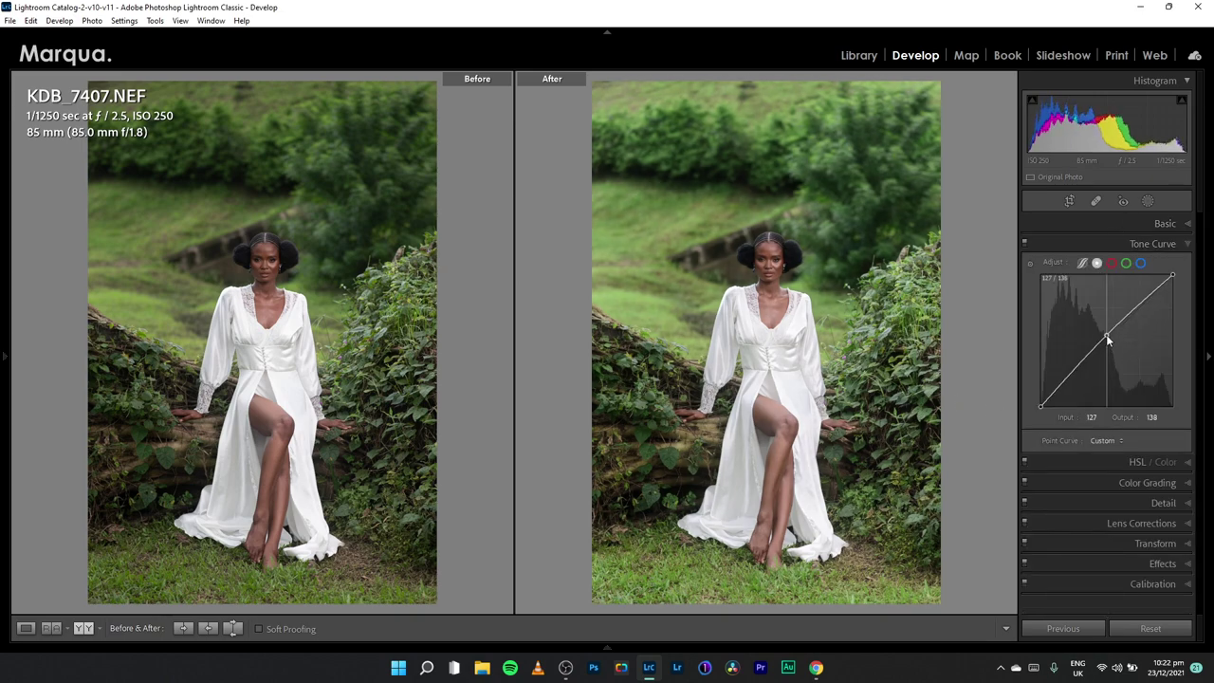
pyautogui.moveTo(1073, 378); pyautogui.dragTo(1072, 375)
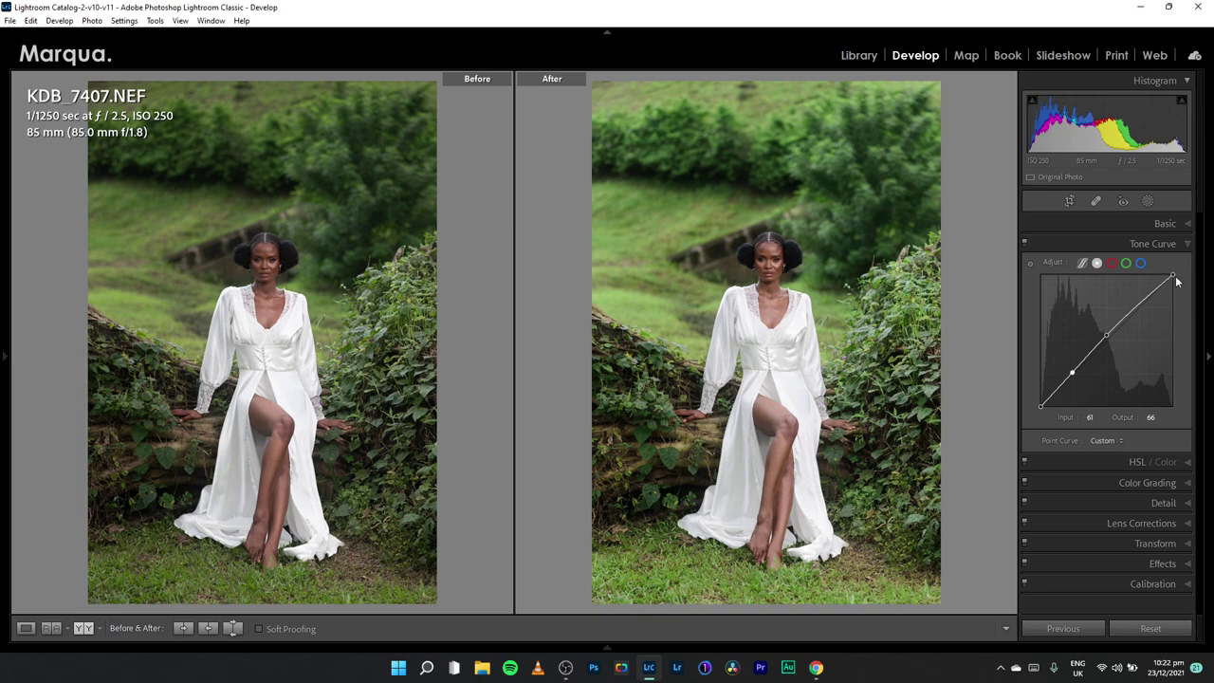
pyautogui.moveTo(1173, 275); pyautogui.dragTo(1185, 278)
pyautogui.click(1095, 243)
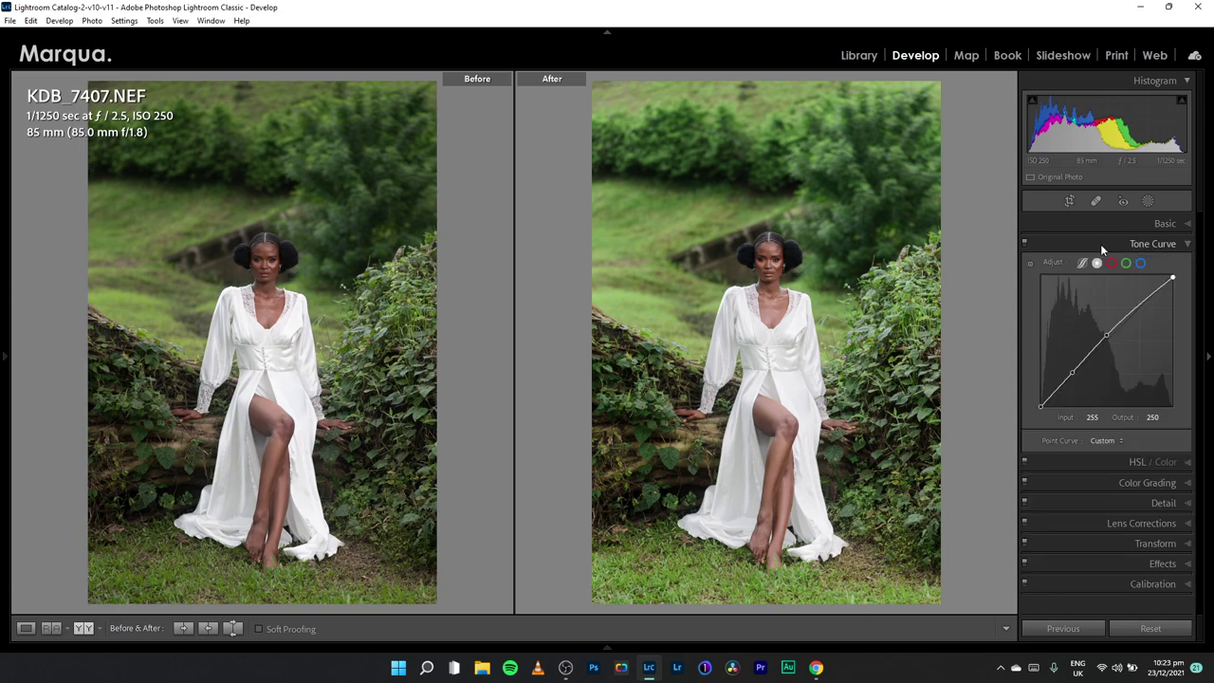
pyautogui.click(1098, 246)
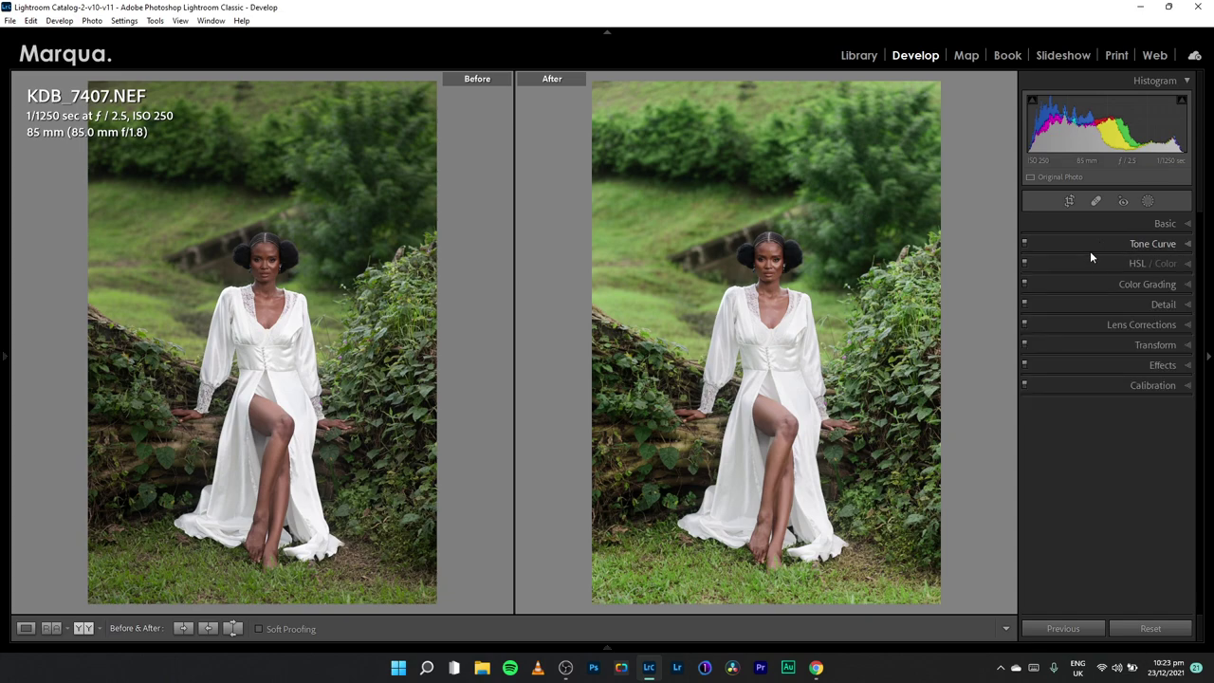
pyautogui.click(1023, 242)
pyautogui.click(1023, 242)
pyautogui.click(1088, 272)
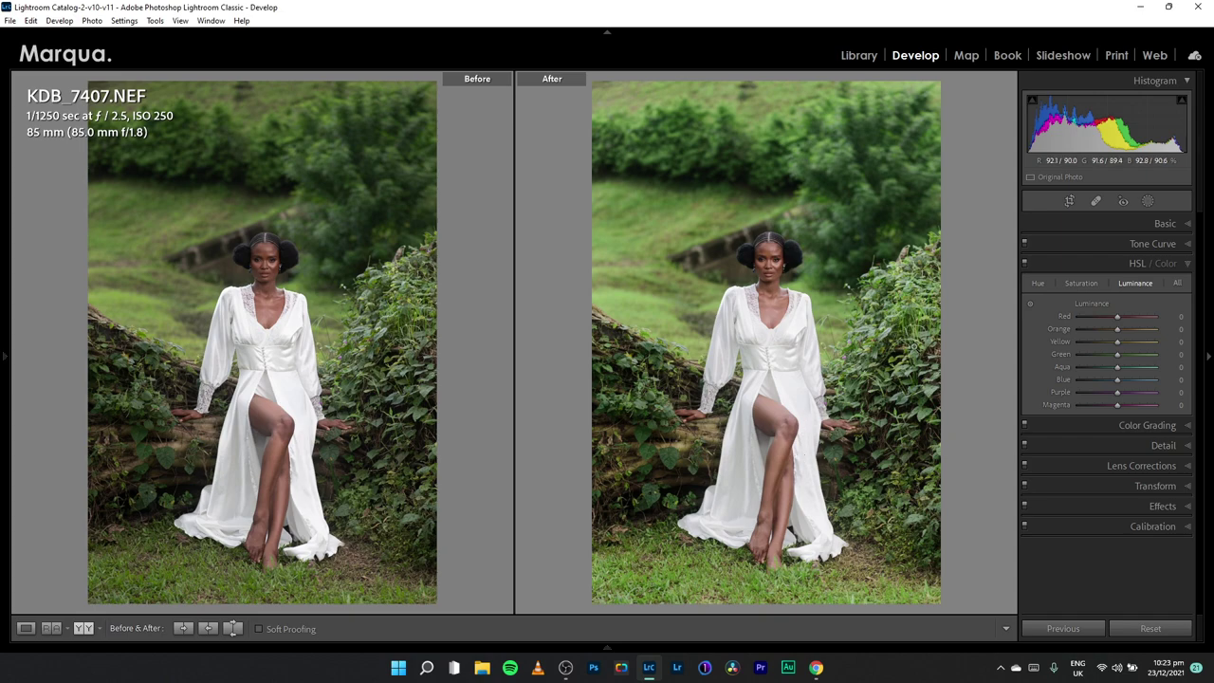
pyautogui.click(1147, 202)
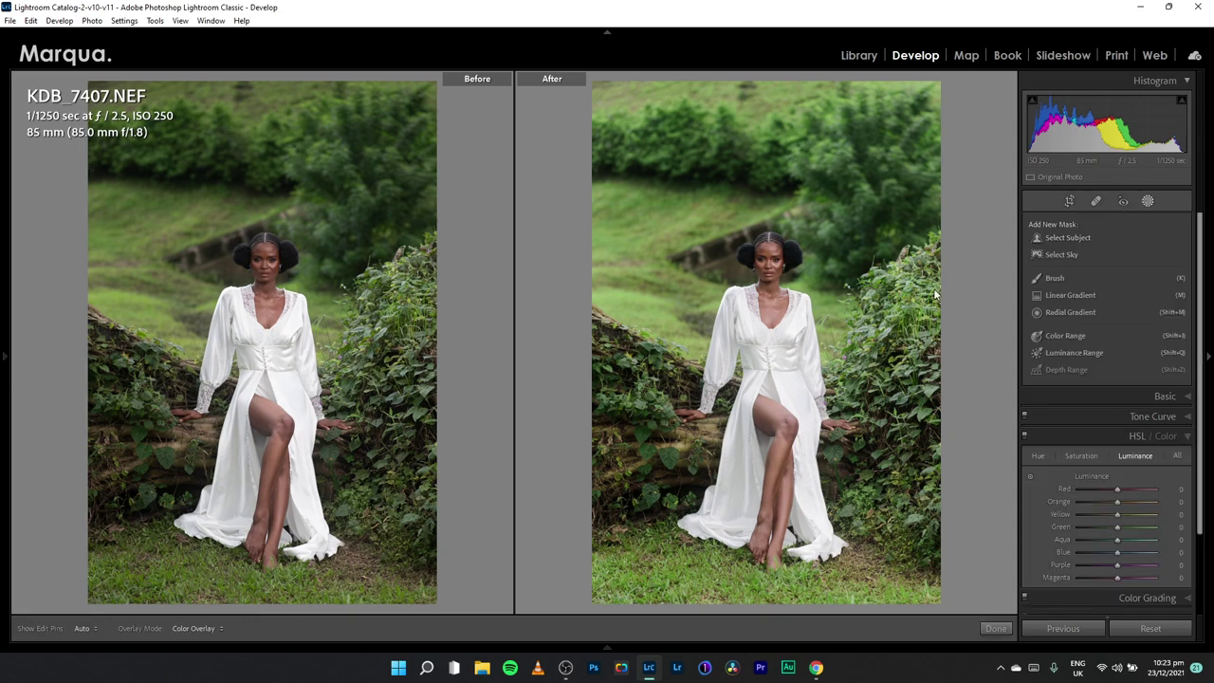
pyautogui.click(1055, 276)
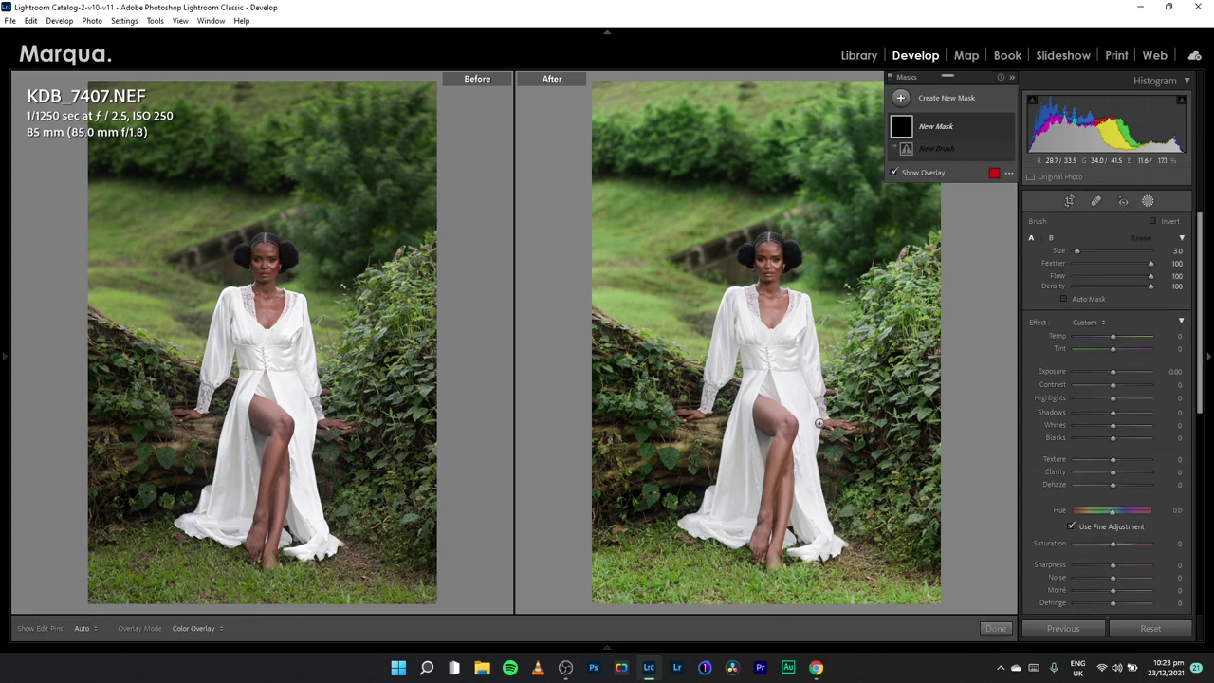
pyautogui.scroll(5, 776, 423)
pyautogui.click(968, 138)
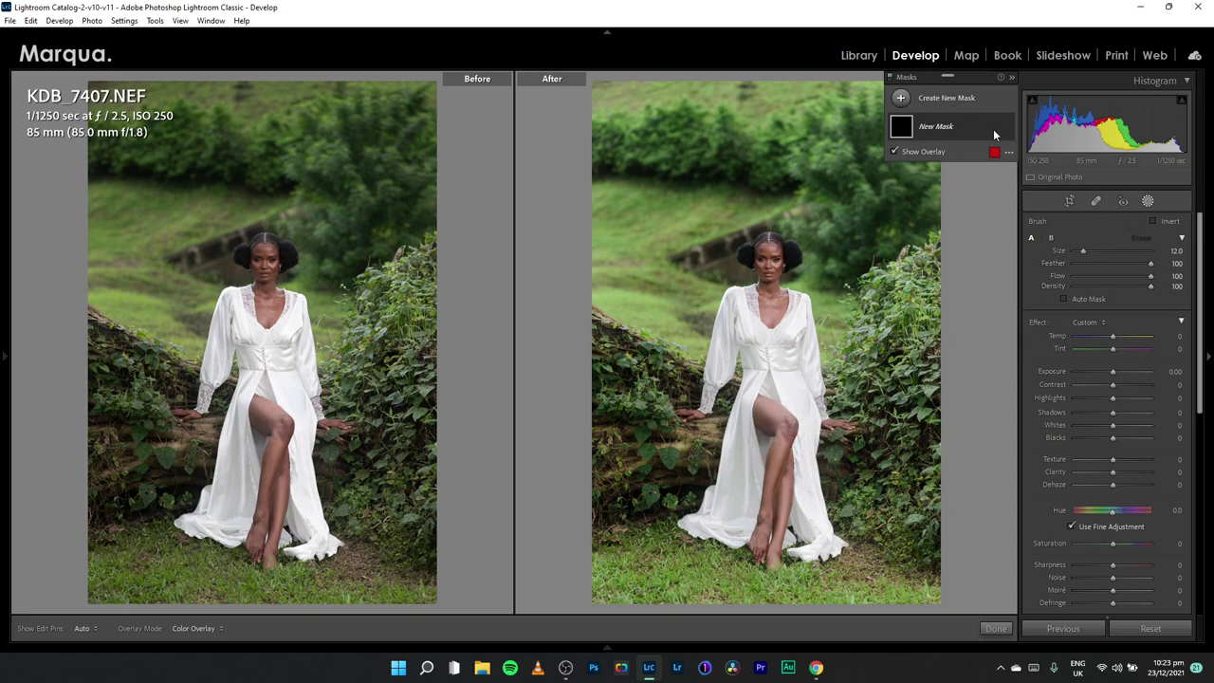
pyautogui.click(1151, 203)
# Add a linear gradient mask rising from the bottom edge to just above the model's head, with Exposure at -0.37
pyautogui.click(1150, 204)
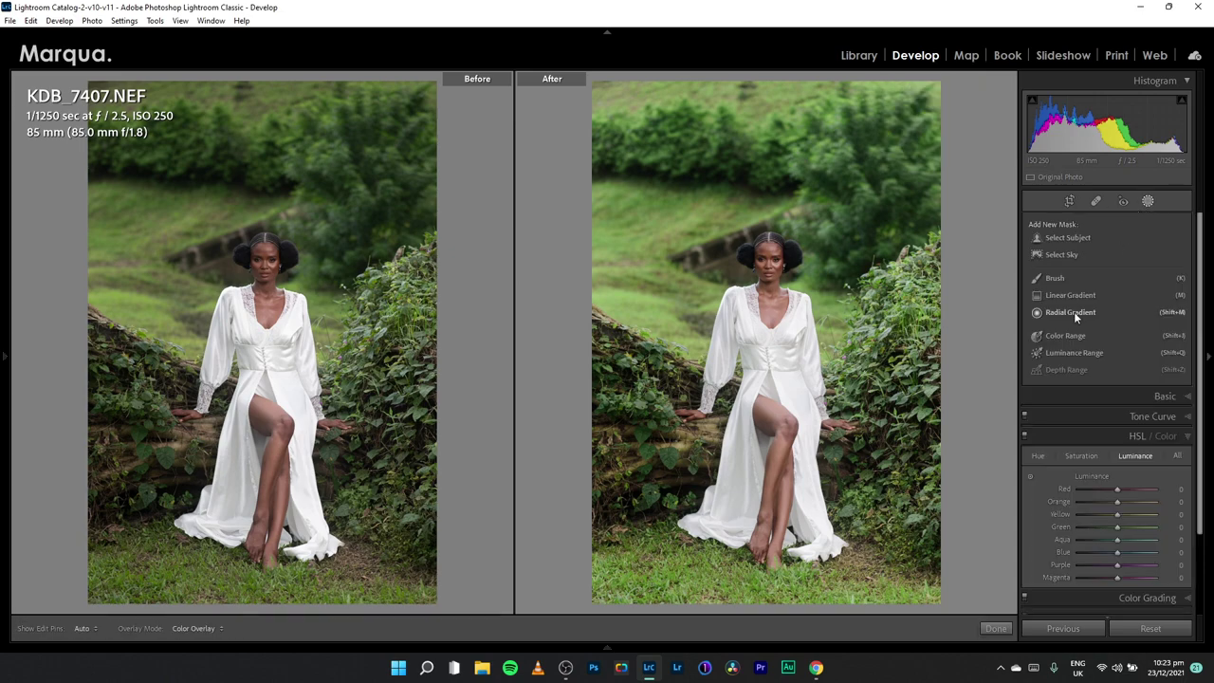
pyautogui.click(1070, 295)
pyautogui.moveTo(770, 607); pyautogui.dragTo(772, 306)
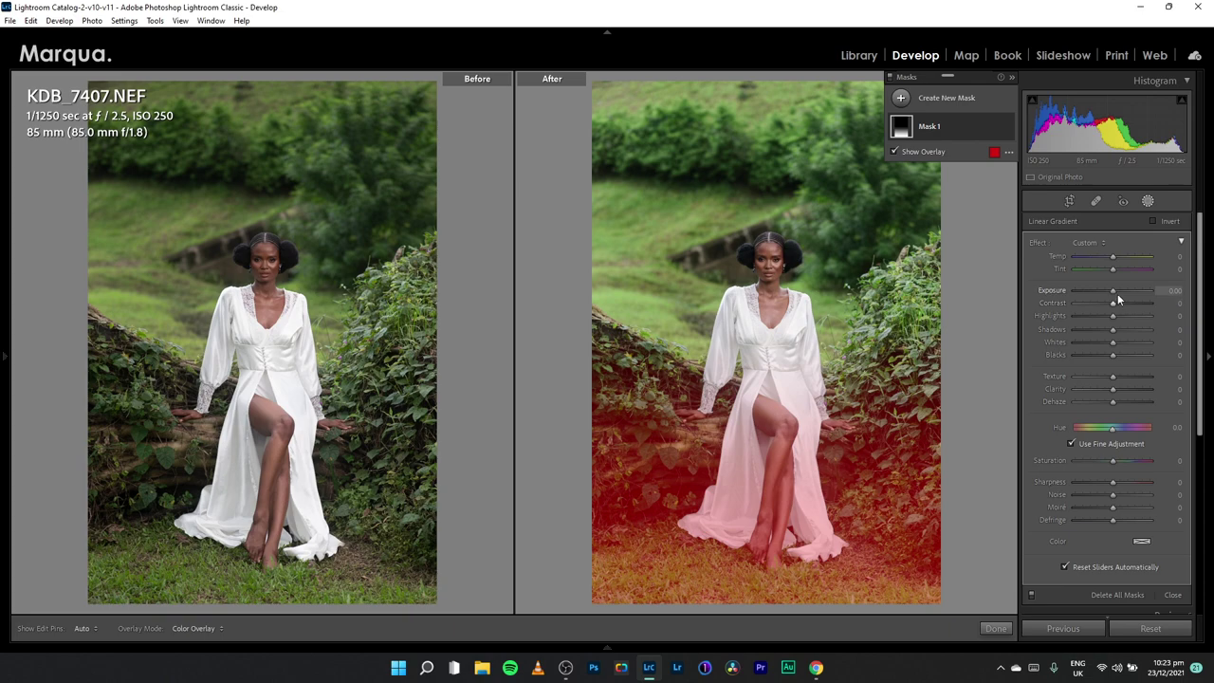
pyautogui.moveTo(1116, 294); pyautogui.dragTo(1109, 291)
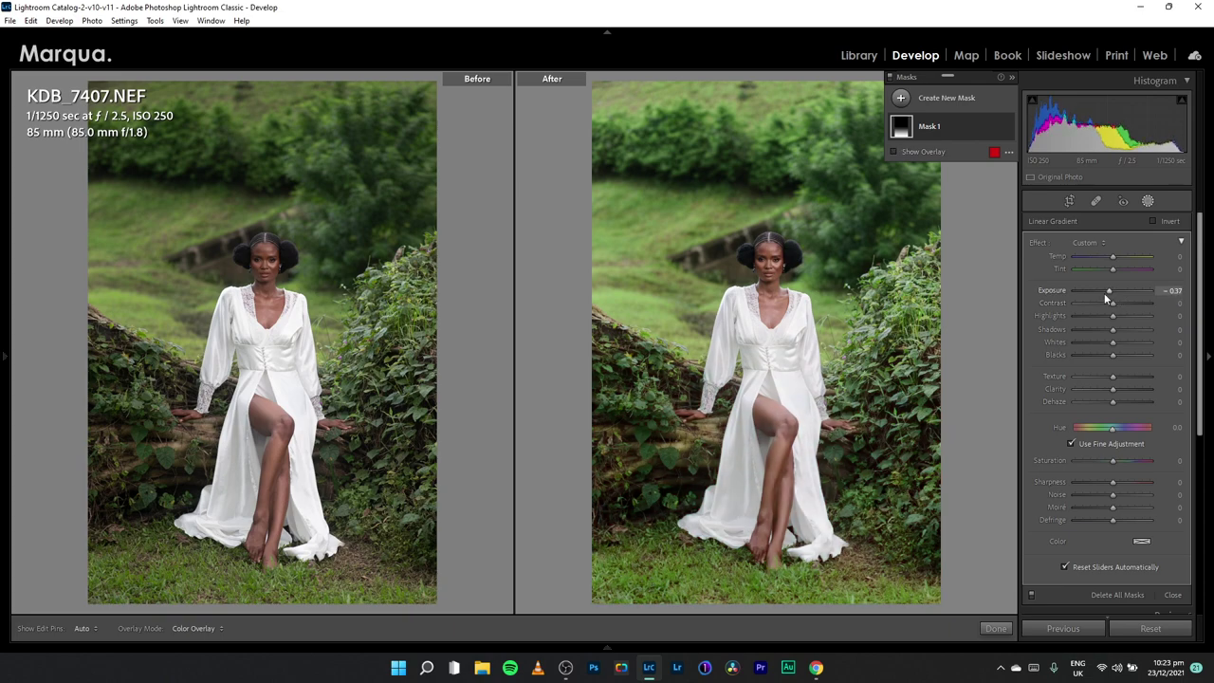
pyautogui.moveTo(772, 305); pyautogui.dragTo(772, 216)
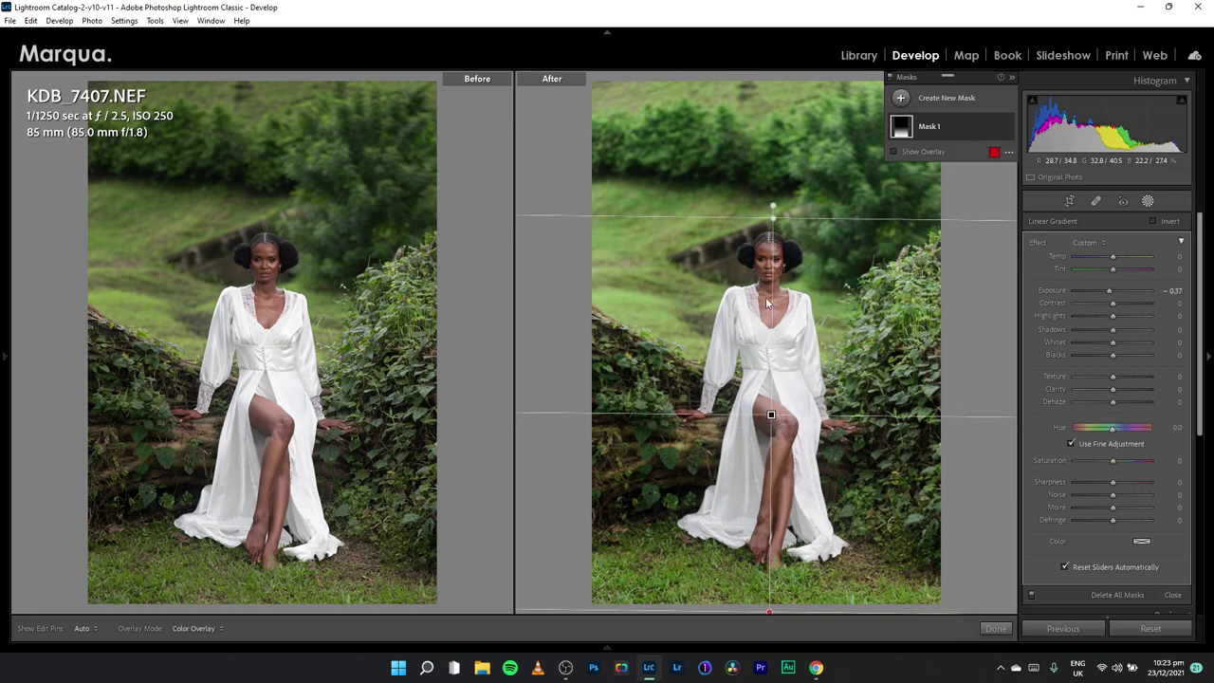
# Check the linear gradient's coverage with the mask overlay and set its Contrast to 16
pyautogui.click(894, 152)
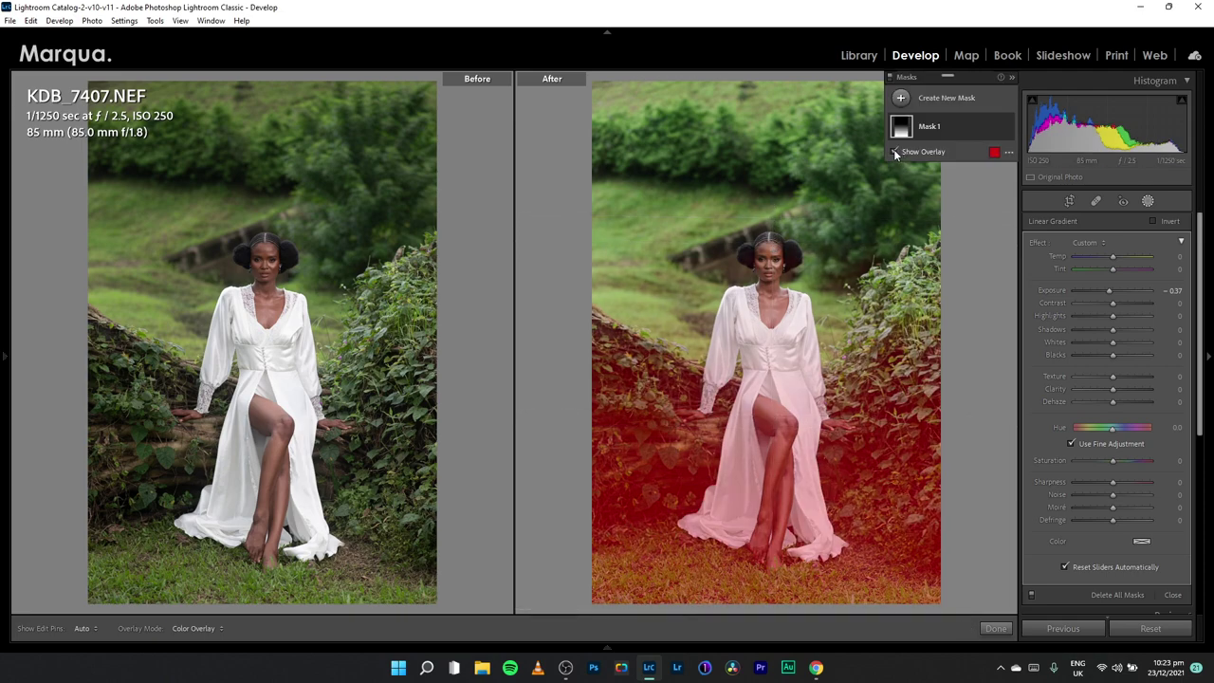
pyautogui.click(894, 152)
pyautogui.moveTo(1112, 303); pyautogui.dragTo(1121, 304)
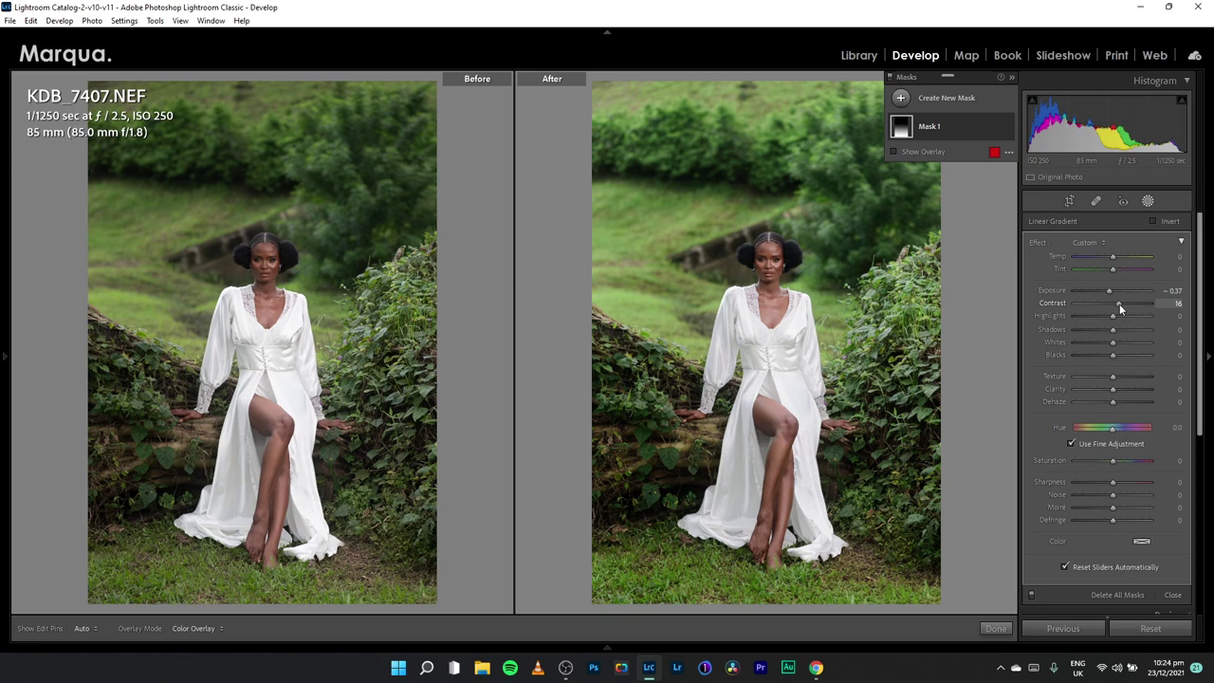
# Lower the linear gradient mask's Contrast slightly below 16 and finish masking
pyautogui.moveTo(1119, 303); pyautogui.dragTo(1117, 303)
pyautogui.click(996, 628)
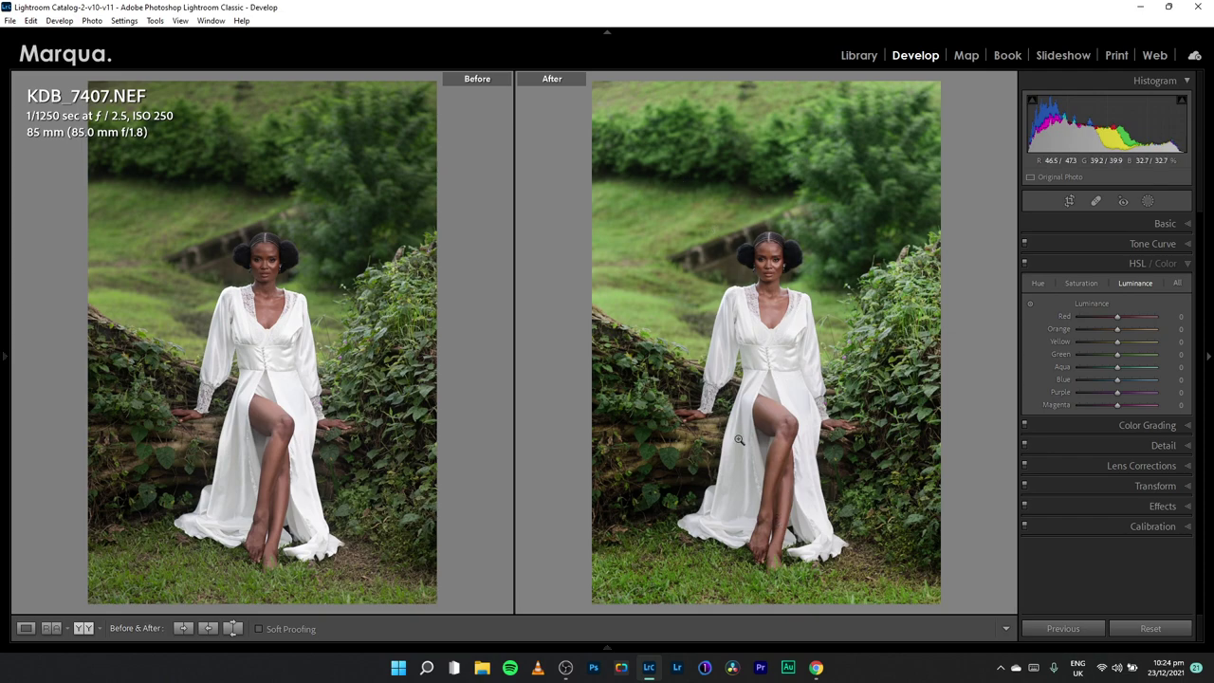
pyautogui.click(745, 389)
pyautogui.click(877, 326)
# In HSL, set the Saturation of Blue to -70, Purple to -77 and Magenta to -67
pyautogui.click(1082, 282)
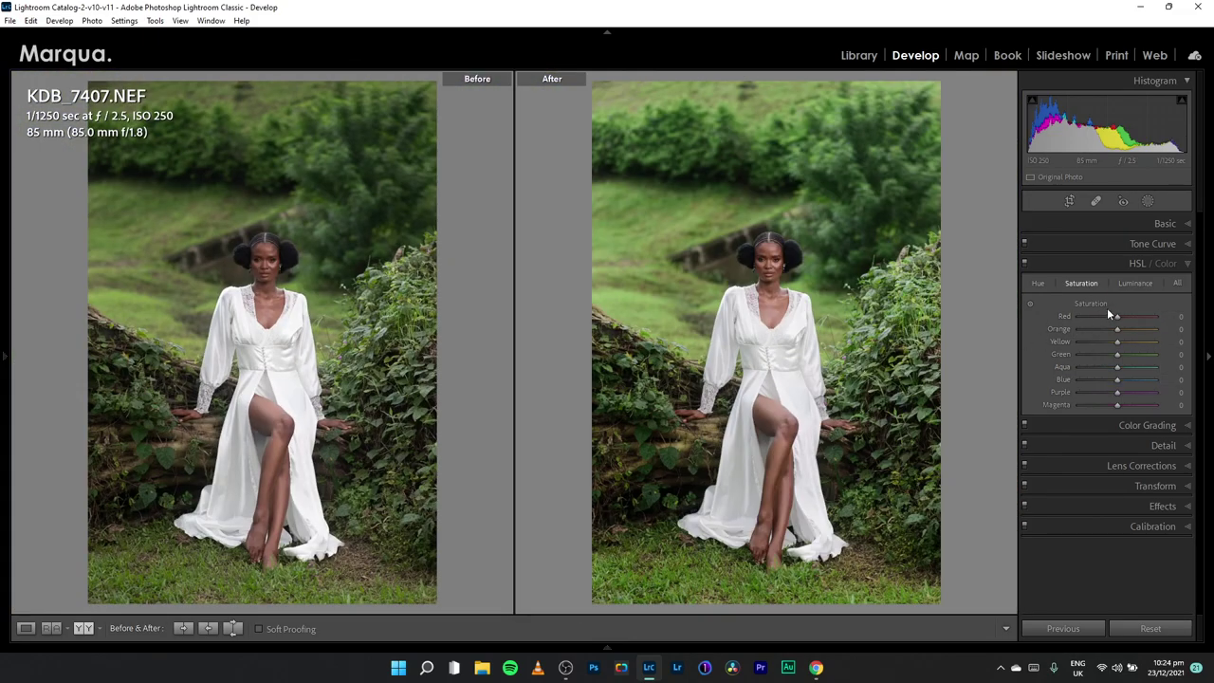
pyautogui.click(1030, 303)
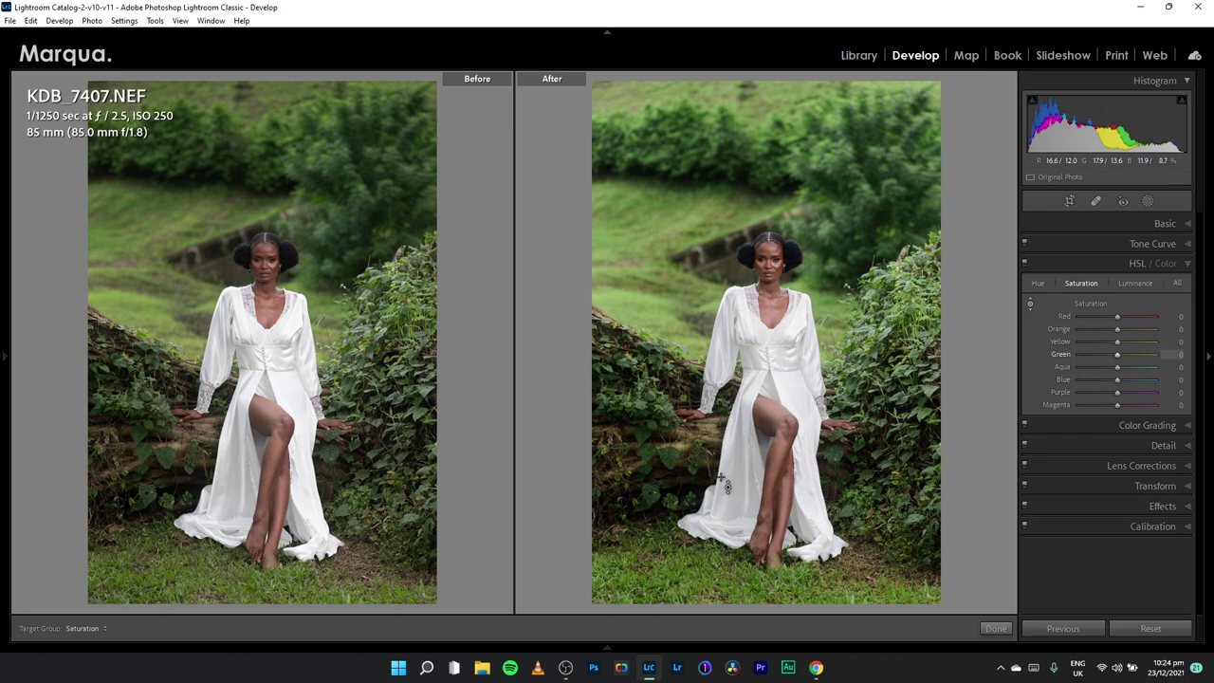
pyautogui.click(1030, 302)
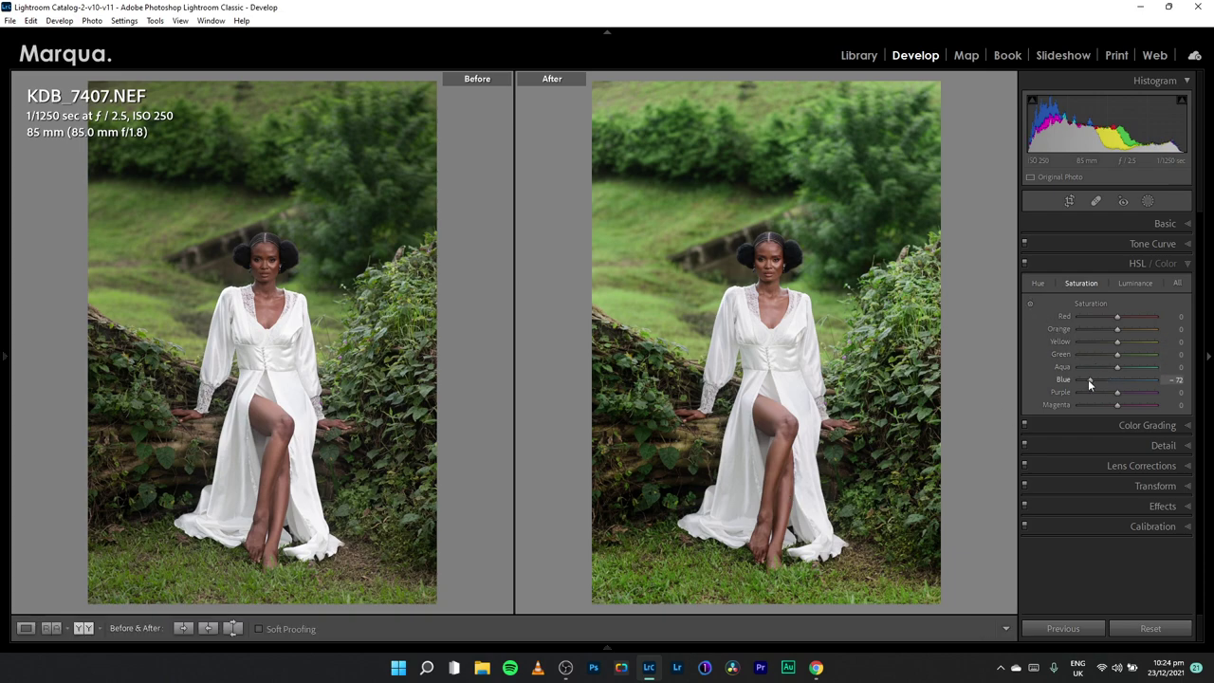
pyautogui.moveTo(1090, 380)
pyautogui.mouseDown()
pyautogui.moveTo(1114, 384)
pyautogui.moveTo(1094, 386)
pyautogui.mouseUp()
pyautogui.moveTo(1118, 392); pyautogui.dragTo(1086, 395)
pyautogui.moveTo(1090, 405); pyautogui.dragTo(1091, 379)
pyautogui.click(1089, 391)
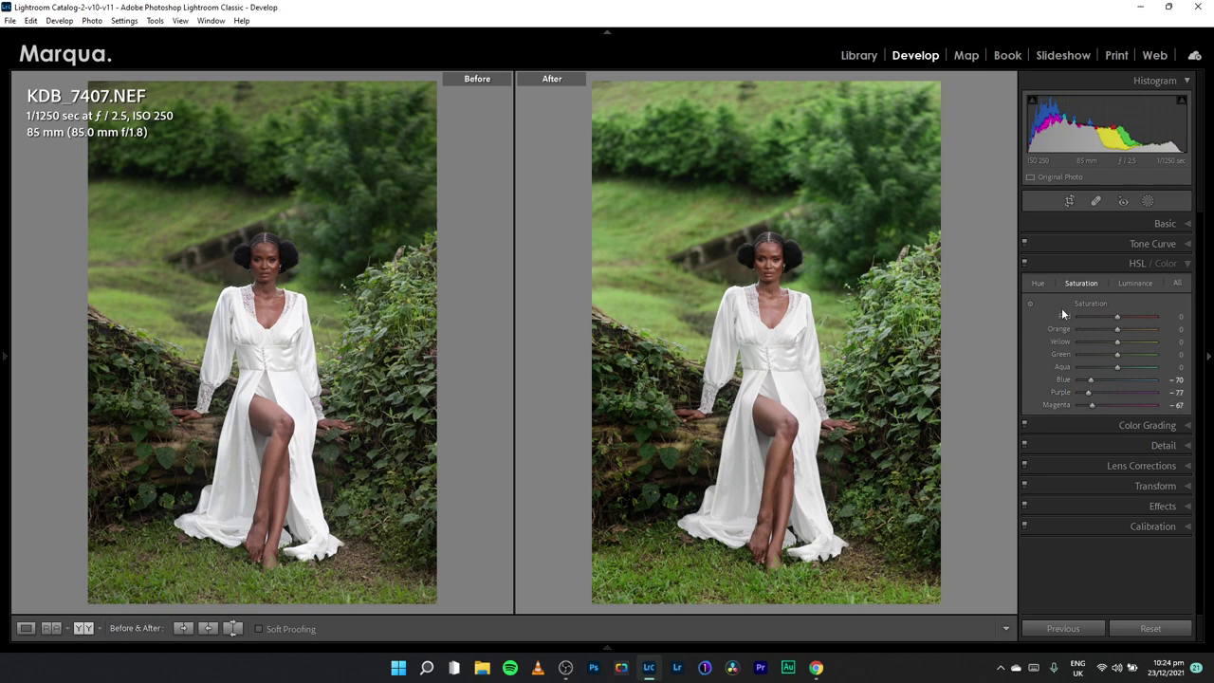
# Try a lower Green Saturation and reset it, and test Green Luminance at both +100 and -100
pyautogui.moveTo(1116, 355)
pyautogui.mouseDown()
pyautogui.moveTo(1096, 356)
pyautogui.moveTo(1133, 353)
pyautogui.moveTo(1101, 354)
pyautogui.mouseUp()
pyautogui.doubleClick(1103, 355)
pyautogui.click(1134, 282)
pyautogui.moveTo(1121, 356); pyautogui.dragTo(1172, 361)
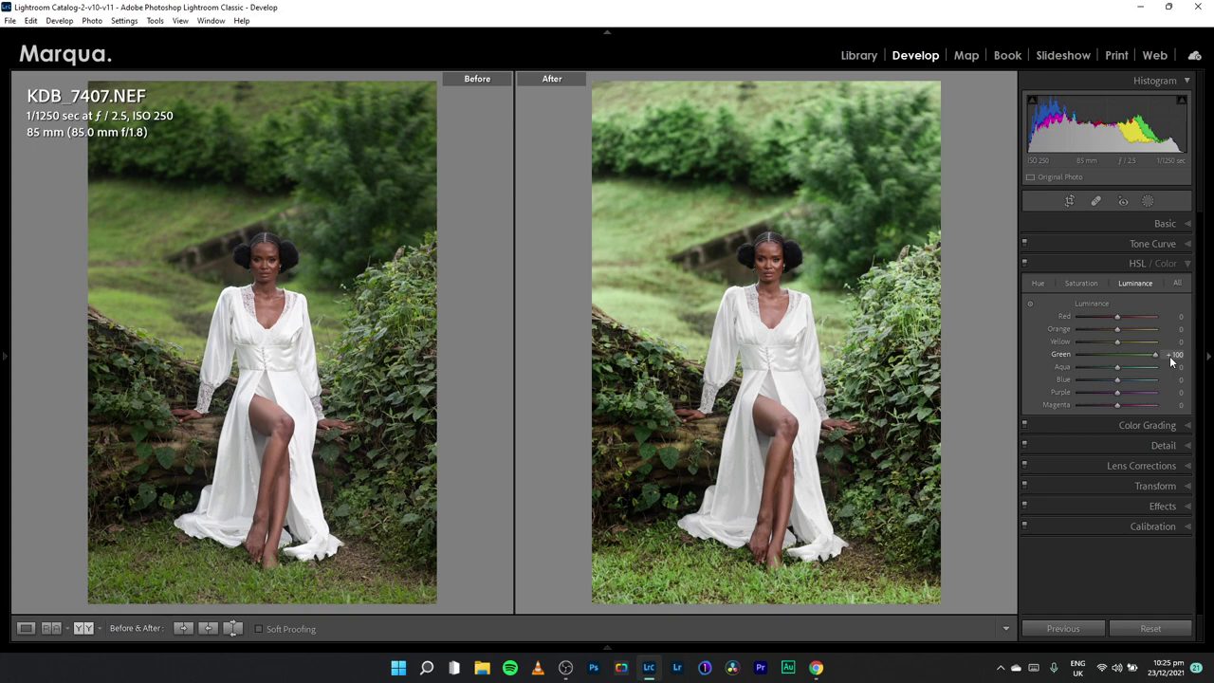
pyautogui.moveTo(1146, 357); pyautogui.dragTo(1028, 359)
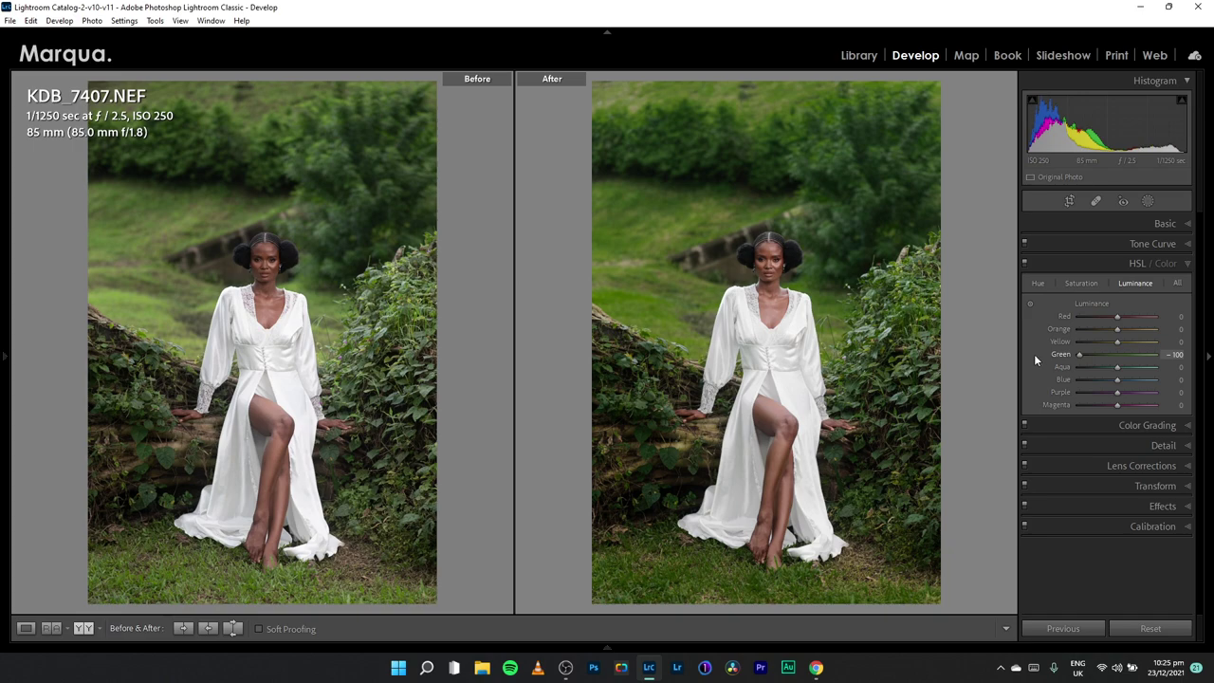
# Try brightened greens with Luminance at +87, first with reduced Green Saturation and then with Saturation at +17
pyautogui.click(1086, 283)
pyautogui.moveTo(1113, 357); pyautogui.dragTo(1156, 358)
pyautogui.click(1135, 283)
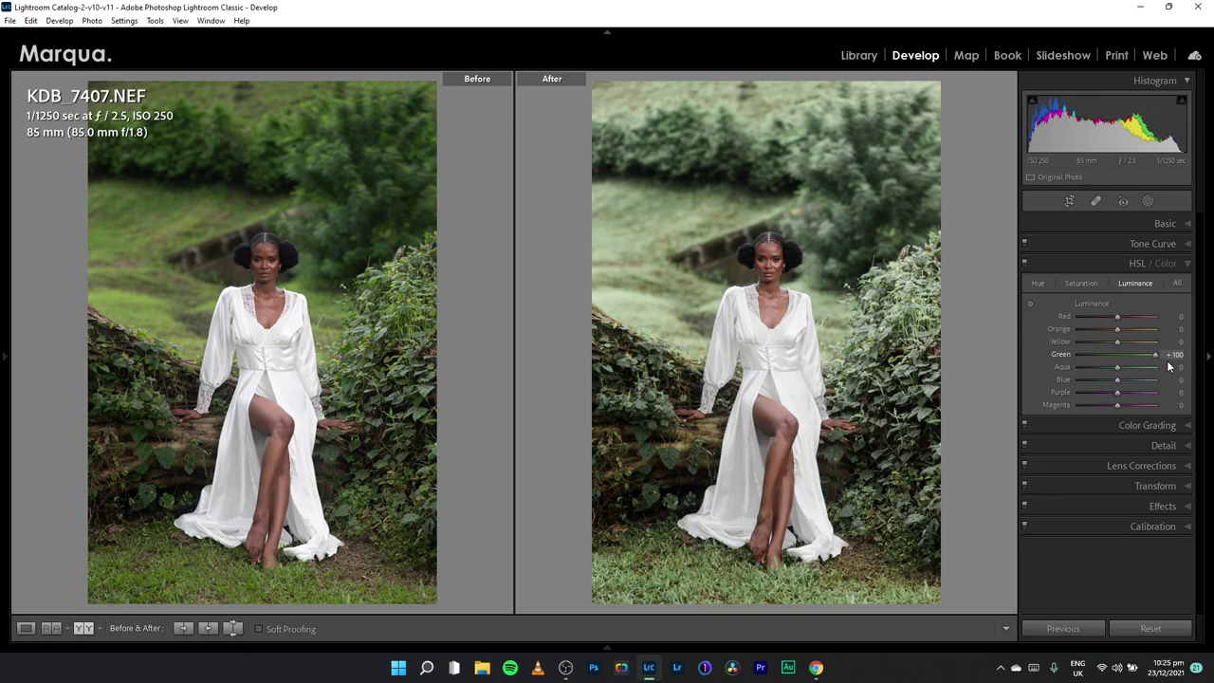
pyautogui.click(1091, 283)
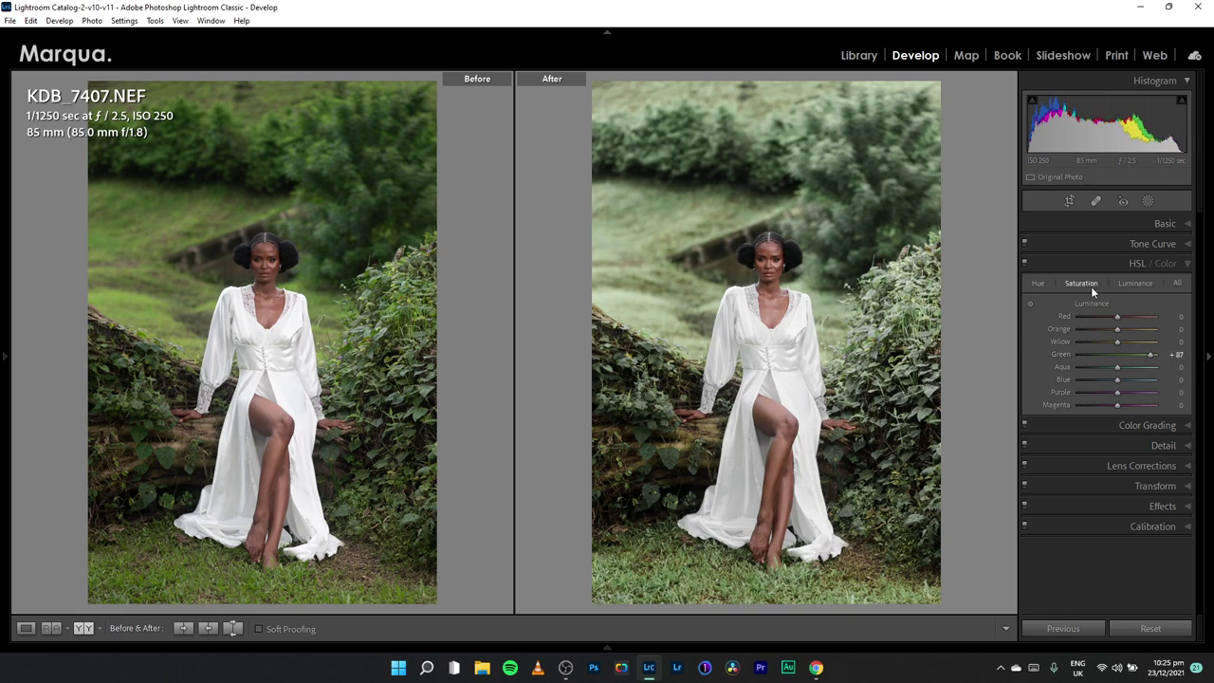
pyautogui.moveTo(1100, 355); pyautogui.dragTo(1126, 355)
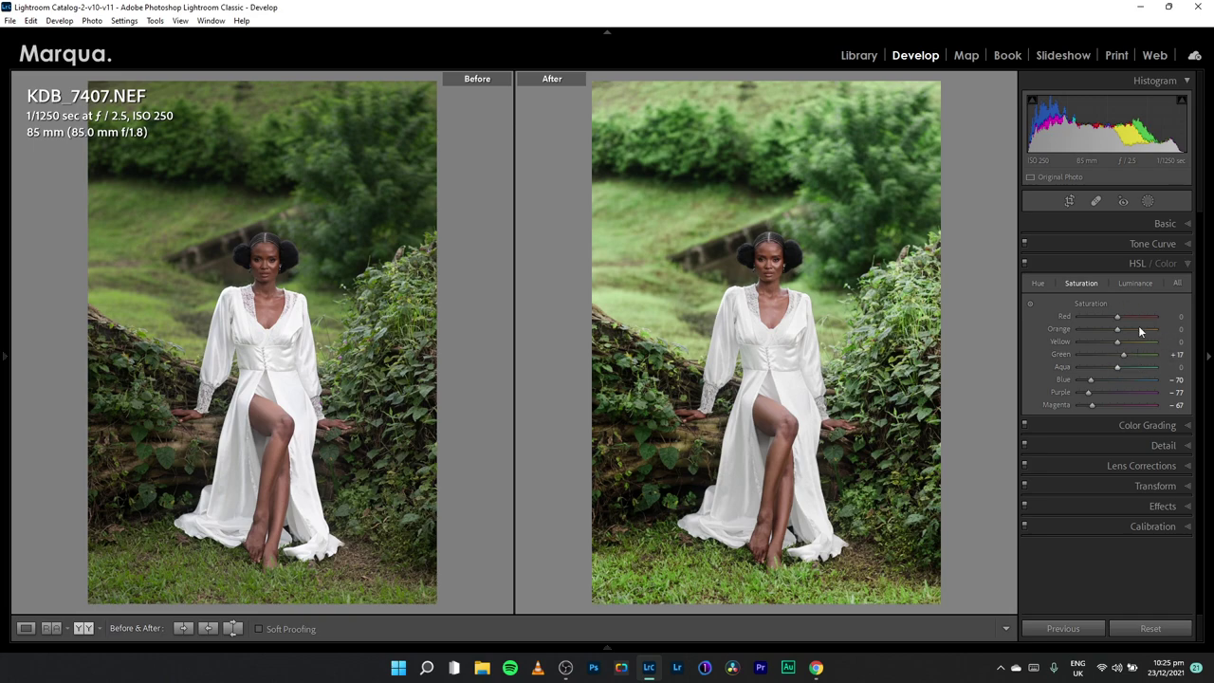
# Darken the greens with Luminance at -60 and set Saturation to -35 for Yellow and -10 for Green
pyautogui.click(1132, 282)
pyautogui.moveTo(1151, 359); pyautogui.dragTo(1106, 358)
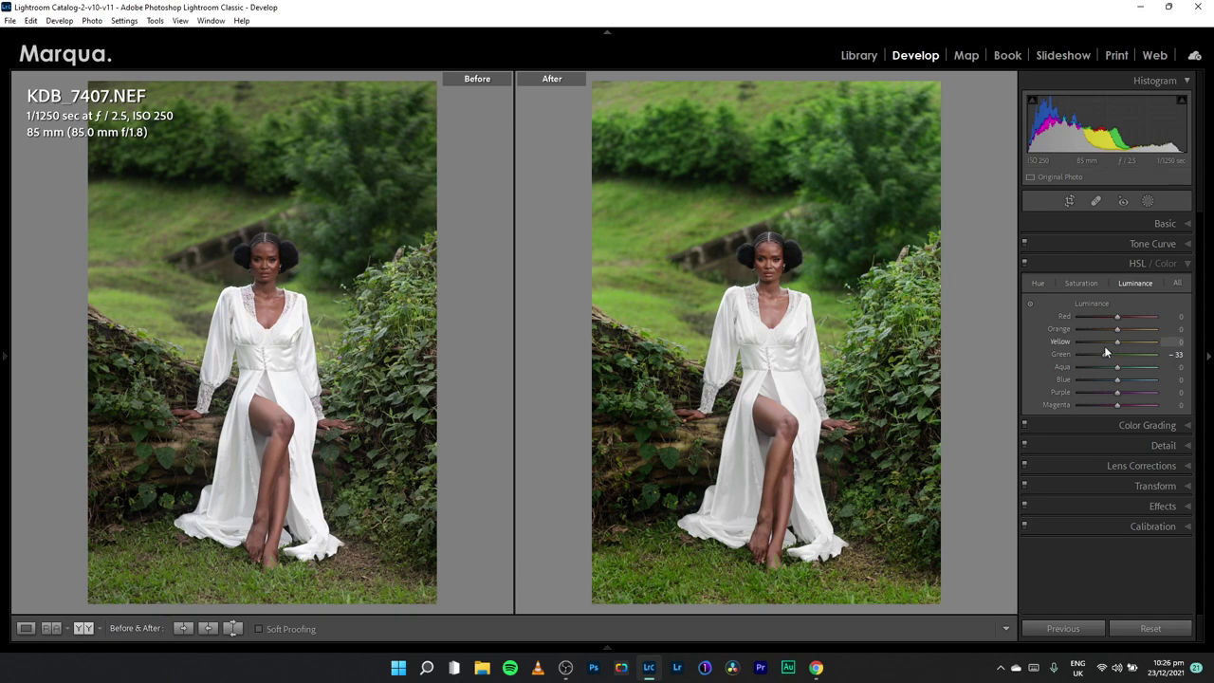
pyautogui.moveTo(1105, 353)
pyautogui.mouseDown()
pyautogui.moveTo(1094, 353)
pyautogui.moveTo(1125, 353)
pyautogui.moveTo(1070, 344)
pyautogui.moveTo(1104, 341)
pyautogui.mouseUp()
pyautogui.click(1092, 281)
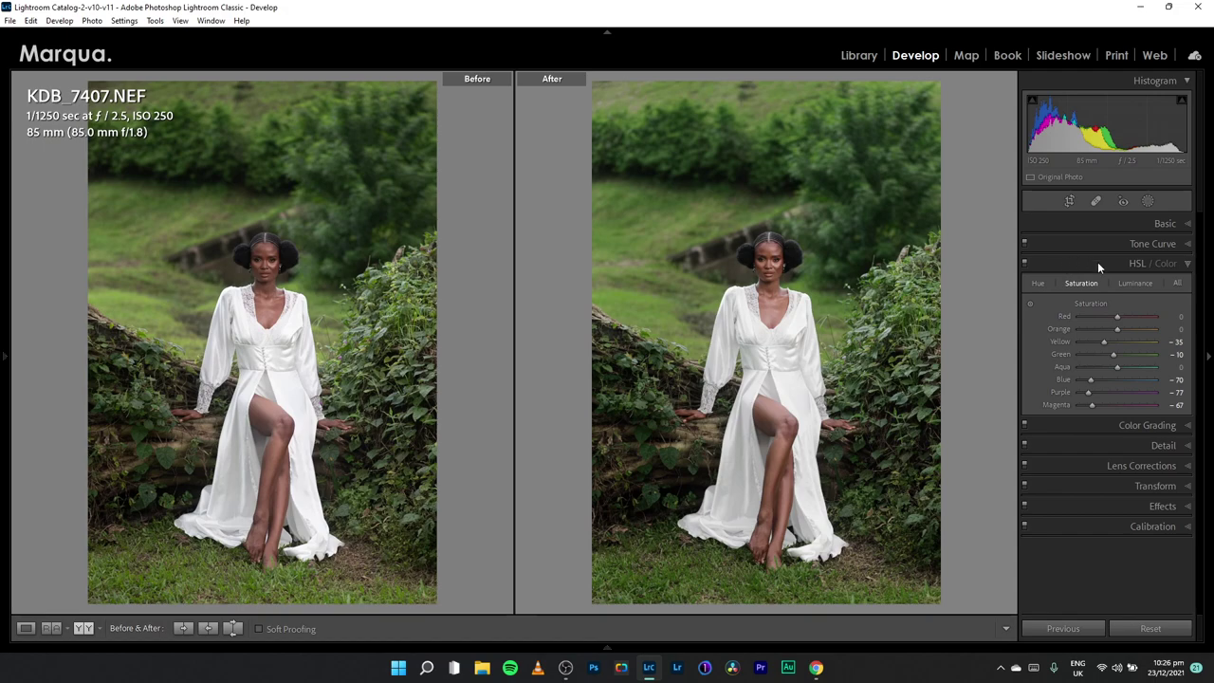
# Tune the skin tones with Orange Luminance at -33, Orange Saturation at -13 and Red Saturation at -17
pyautogui.click(1136, 283)
pyautogui.moveTo(1117, 329); pyautogui.dragTo(1109, 330)
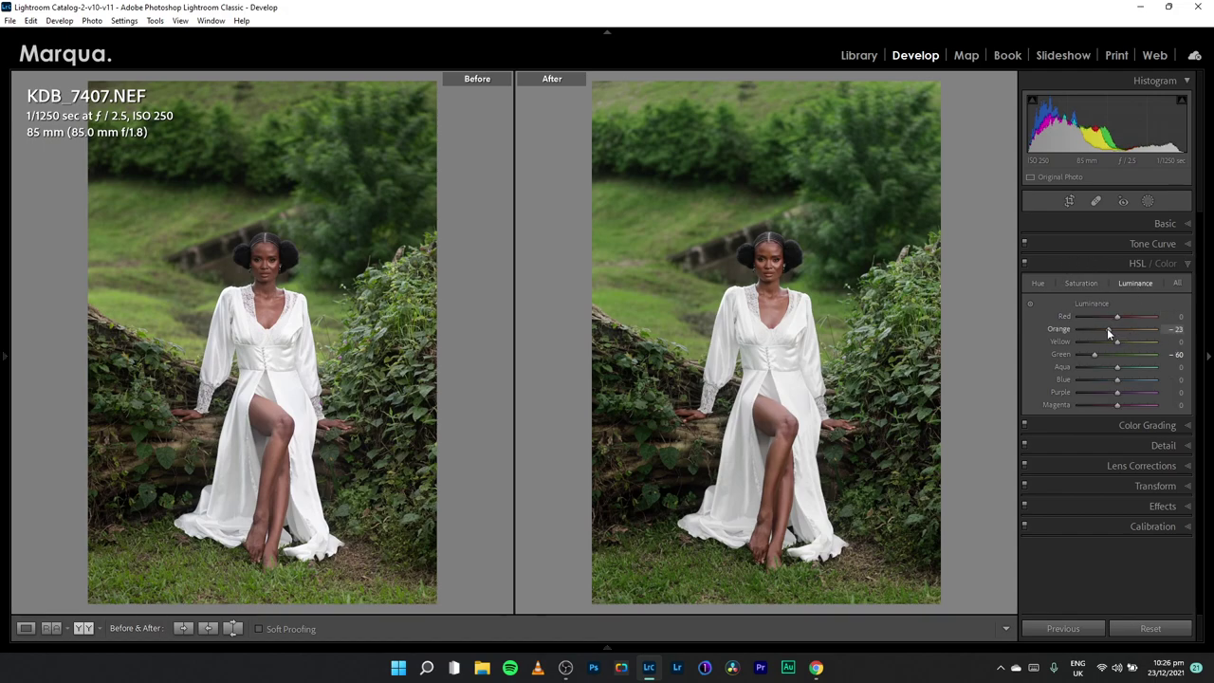
pyautogui.click(771, 275)
pyautogui.moveTo(759, 303); pyautogui.dragTo(791, 297)
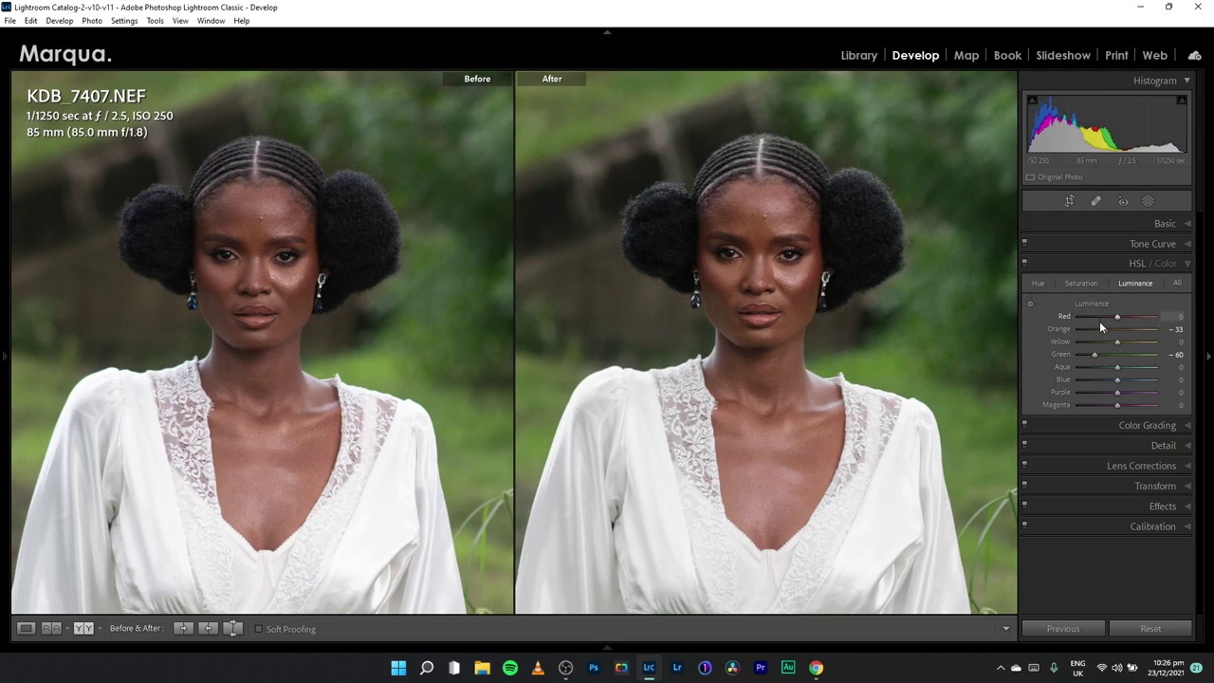
pyautogui.click(1082, 283)
pyautogui.moveTo(1121, 330); pyautogui.dragTo(1115, 332)
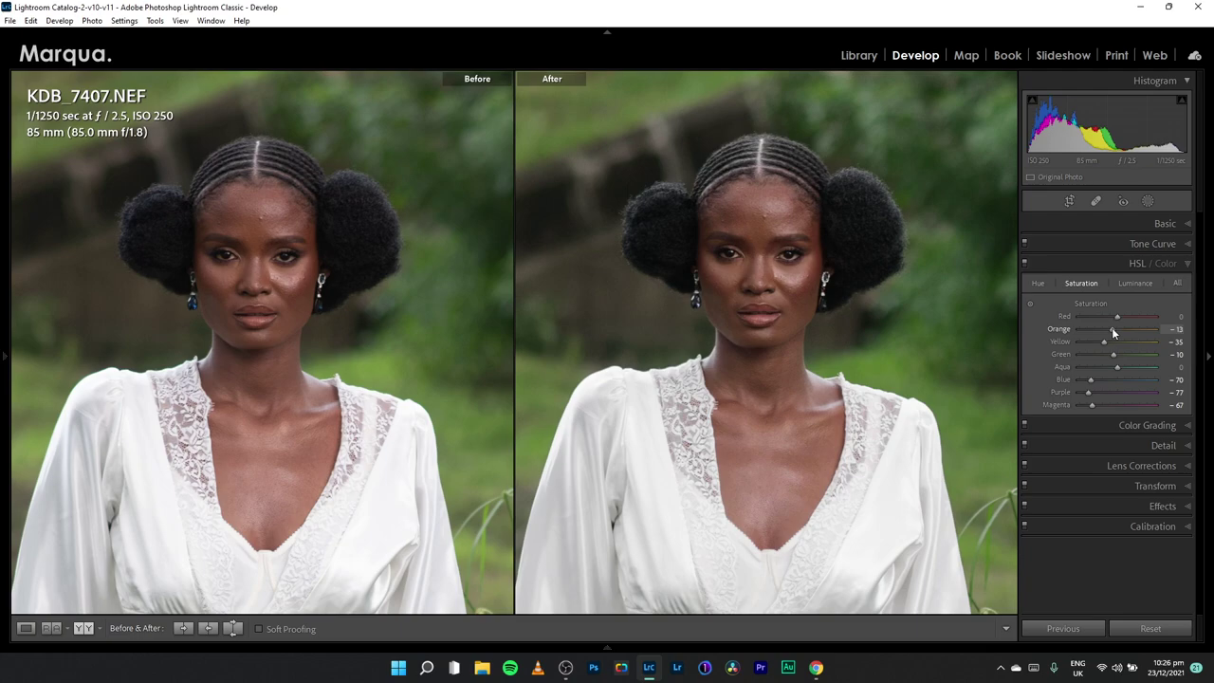
pyautogui.moveTo(1117, 318); pyautogui.dragTo(1111, 319)
# Set the Luminance of both Red and Orange to -42 and check the skin on the model's legs
pyautogui.click(1124, 283)
pyautogui.moveTo(1103, 314); pyautogui.dragTo(1101, 316)
pyautogui.click(803, 375)
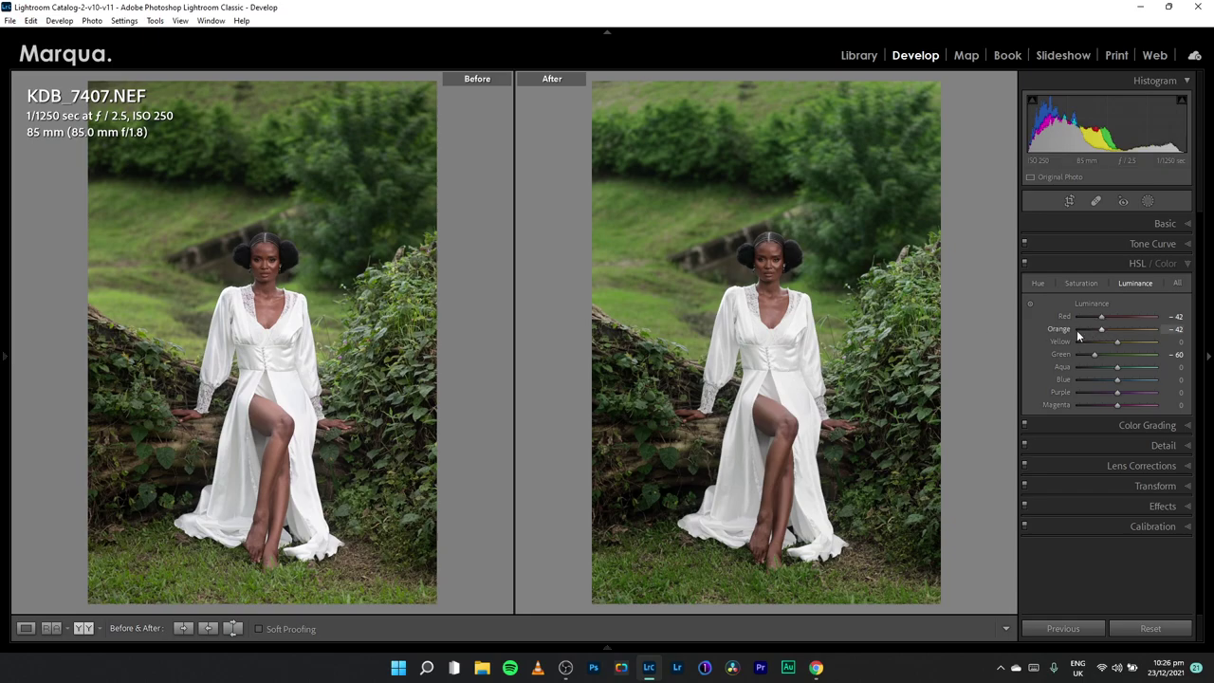
pyautogui.click(792, 408)
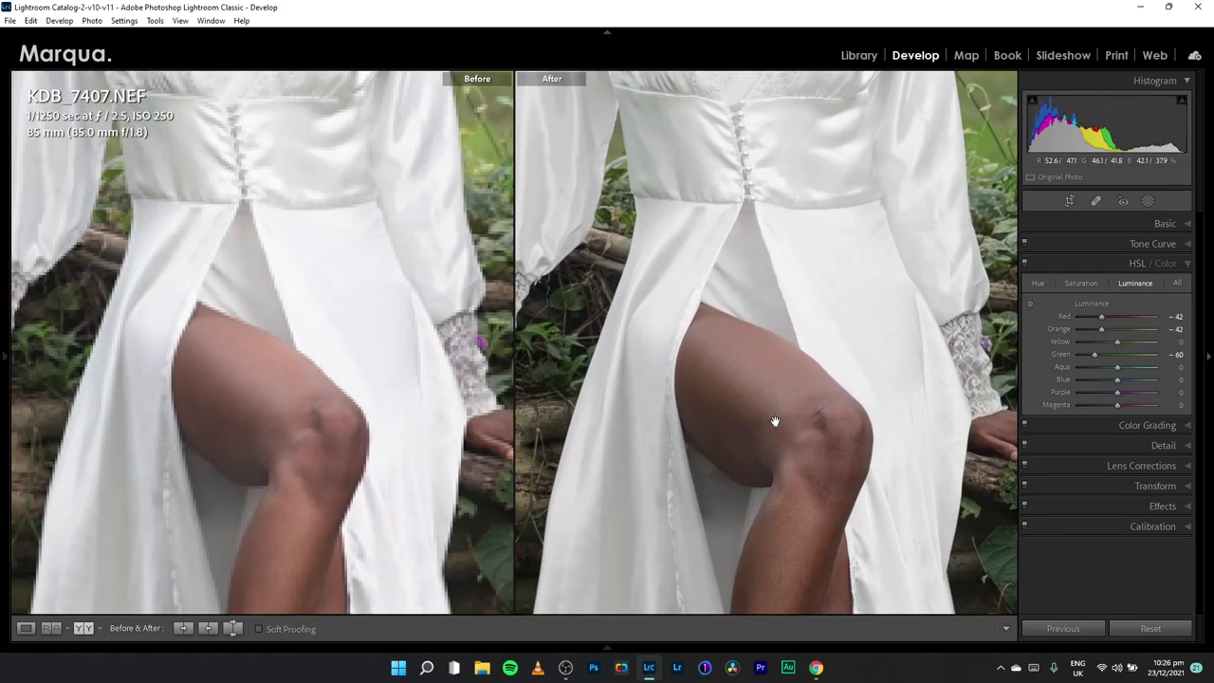
pyautogui.click(816, 432)
pyautogui.click(783, 494)
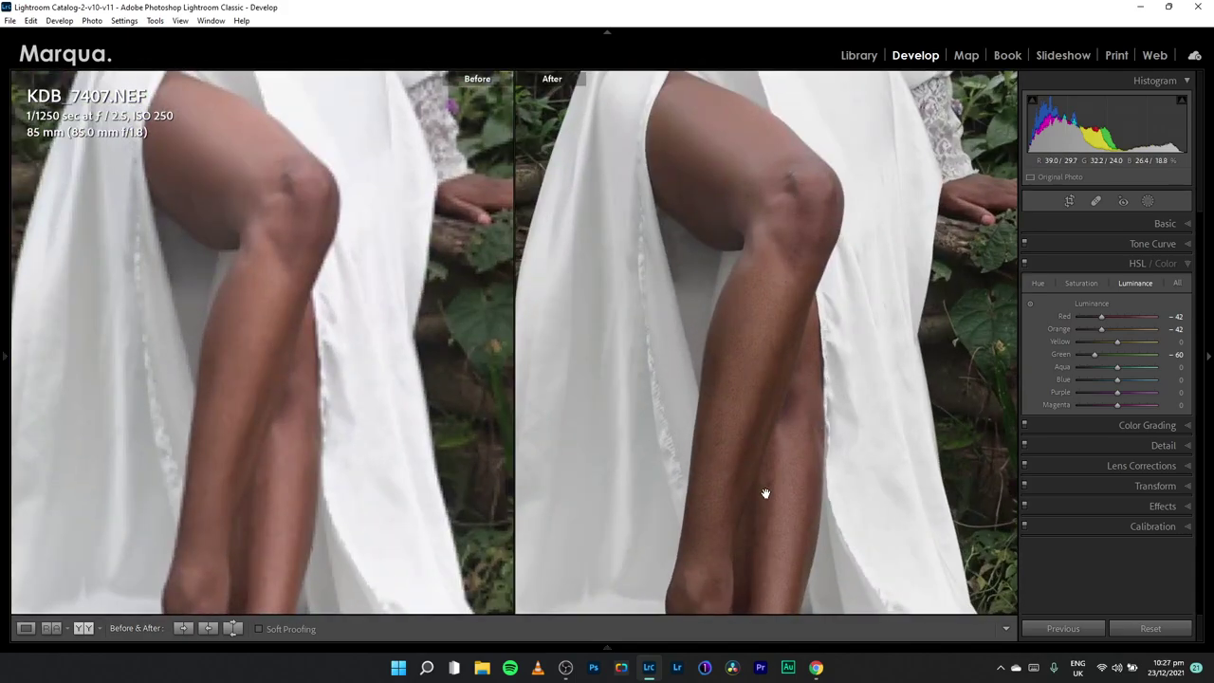
pyautogui.moveTo(767, 491); pyautogui.dragTo(799, 272)
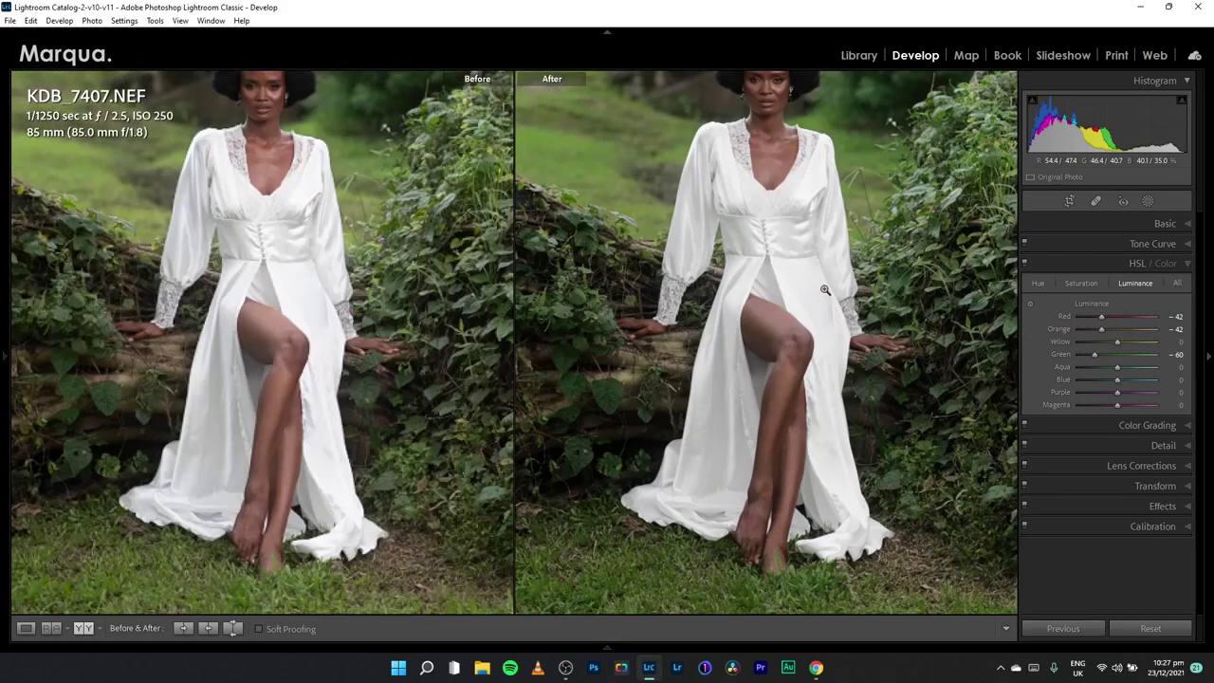
pyautogui.click(825, 291)
# Shift the foliage Hue, with Yellow at +10 and Green at +8
pyautogui.click(1040, 282)
pyautogui.click(778, 263)
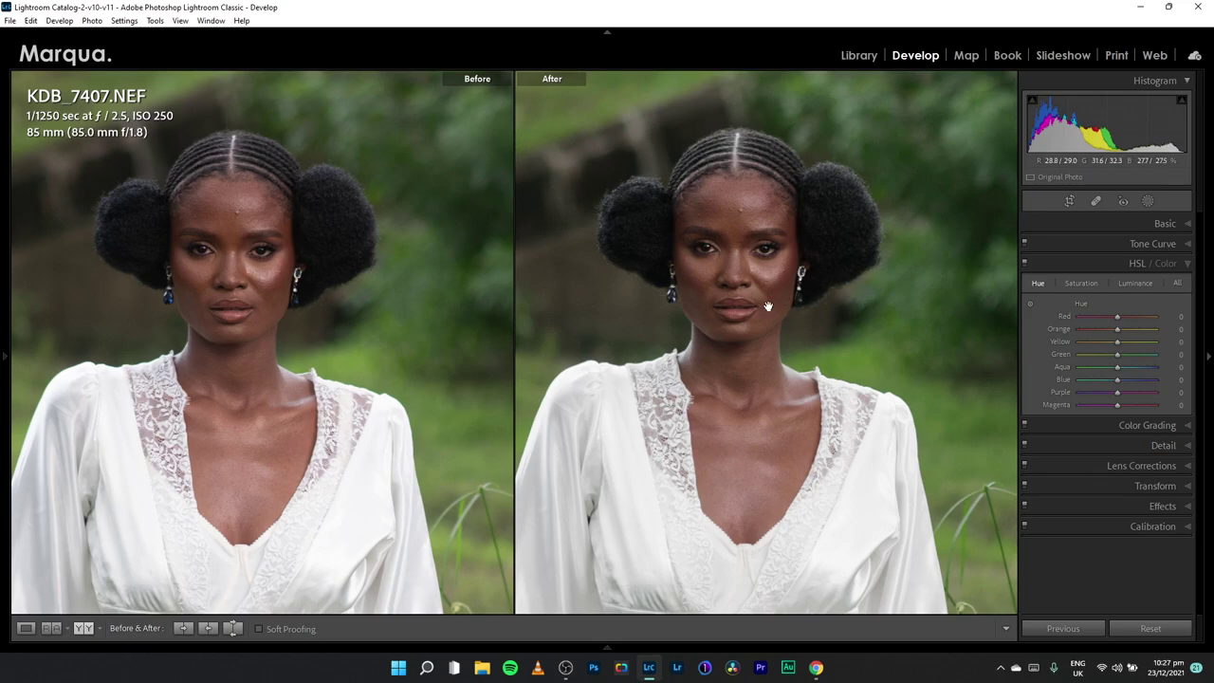
pyautogui.click(772, 306)
pyautogui.moveTo(1116, 358); pyautogui.dragTo(1095, 356)
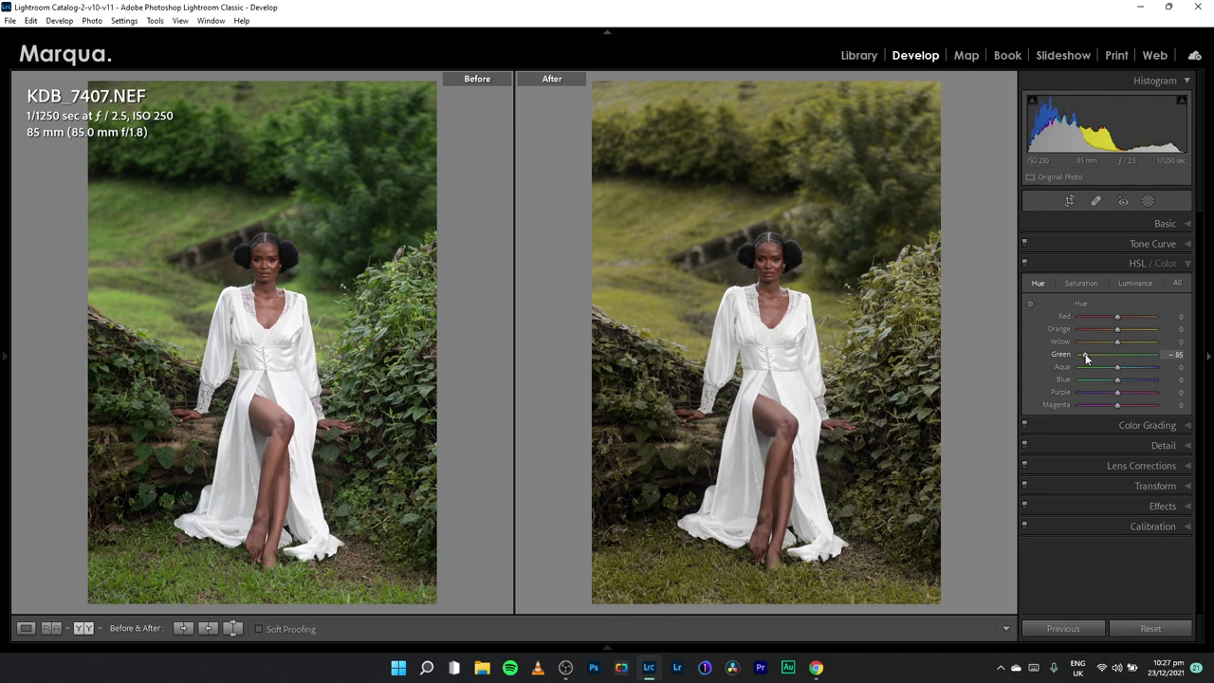
pyautogui.moveTo(1085, 354); pyautogui.dragTo(1128, 348)
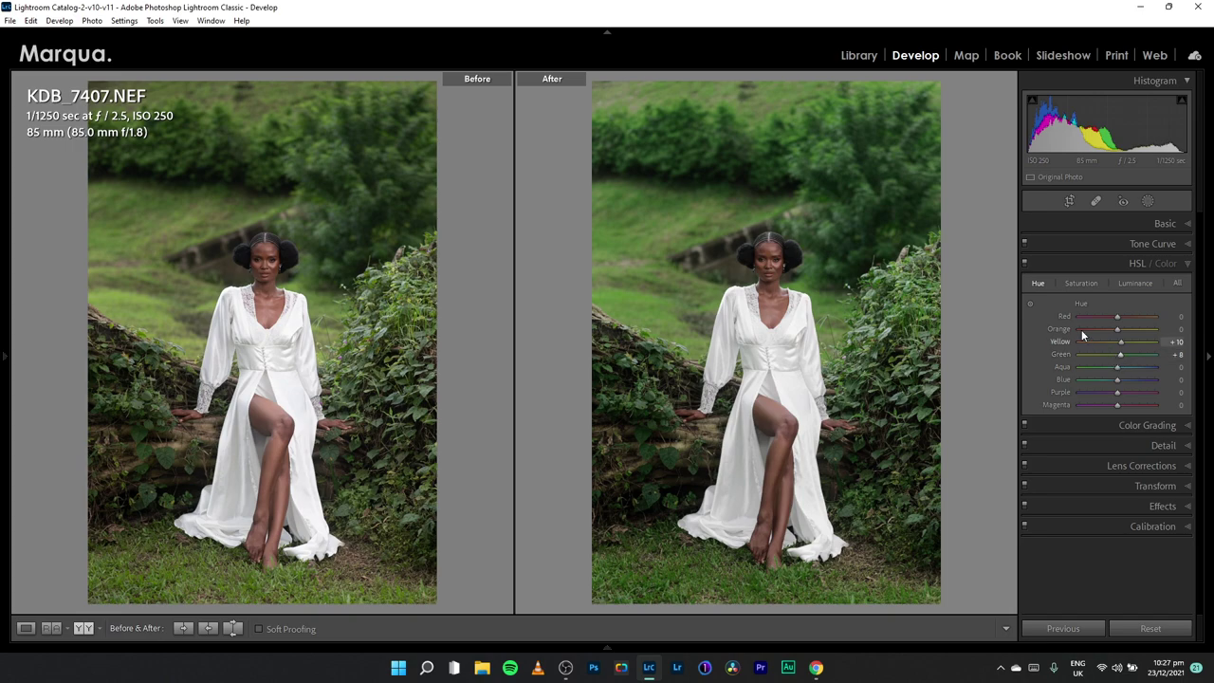
# Compare the photo with the HSL adjustments switched off and on
pyautogui.click(1026, 264)
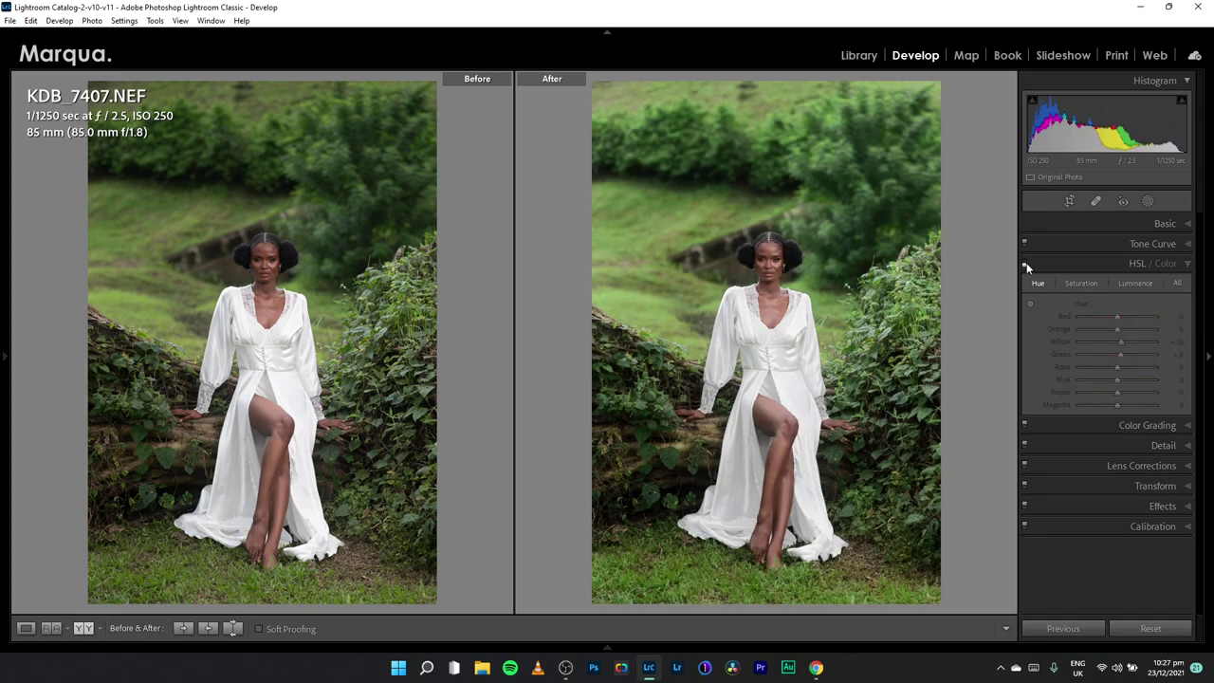
pyautogui.click(1026, 264)
pyautogui.click(1025, 263)
pyautogui.click(1026, 263)
# Adjust the skin's Hue, with Orange at +3 and Red at +6
pyautogui.moveTo(1116, 132); pyautogui.dragTo(1112, 132)
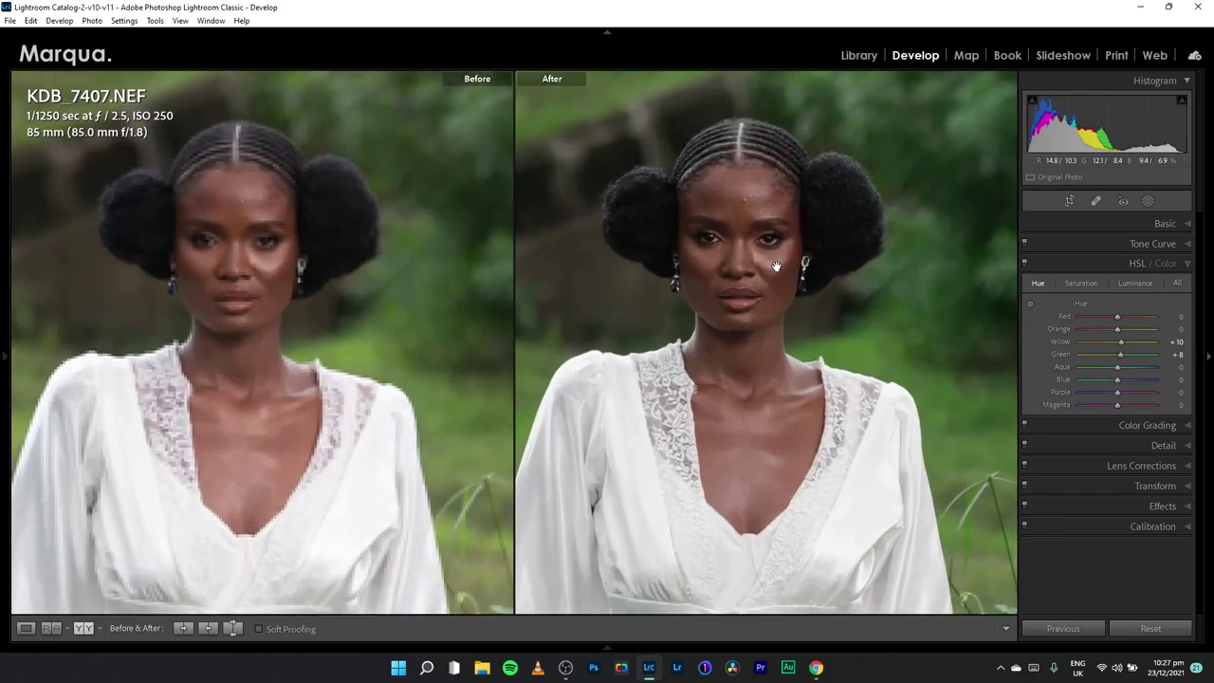
pyautogui.click(771, 262)
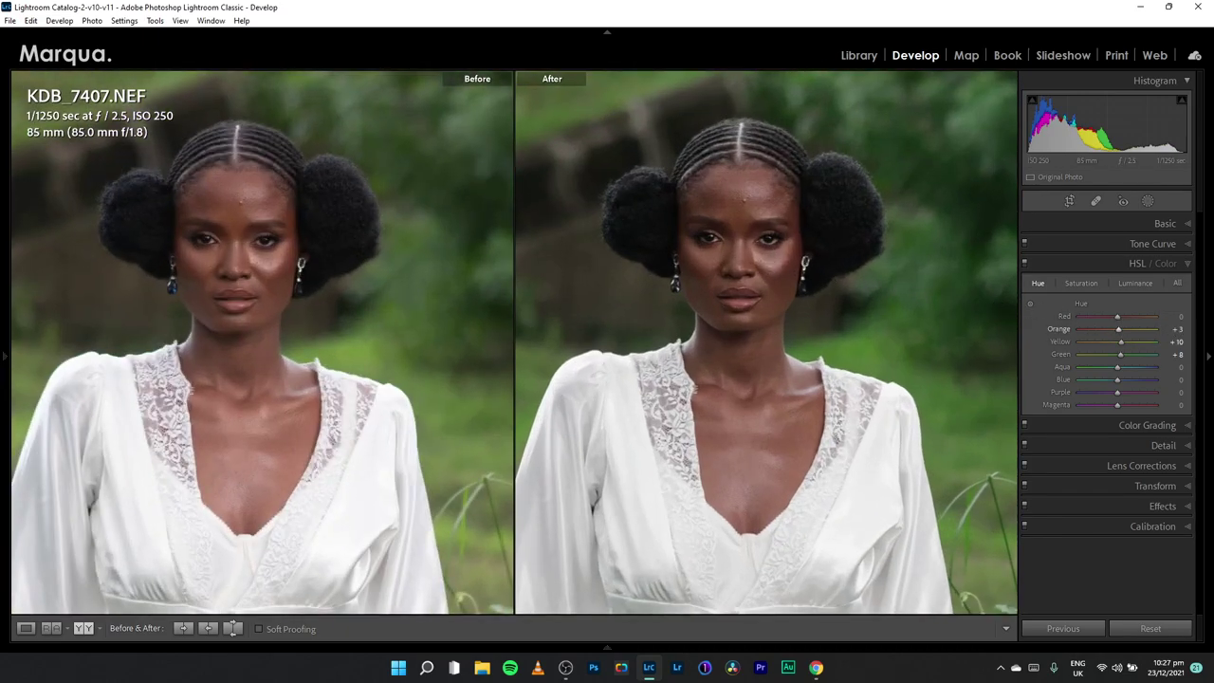
pyautogui.scroll(2, 1173, 317)
pyautogui.moveTo(725, 280); pyautogui.dragTo(814, 178)
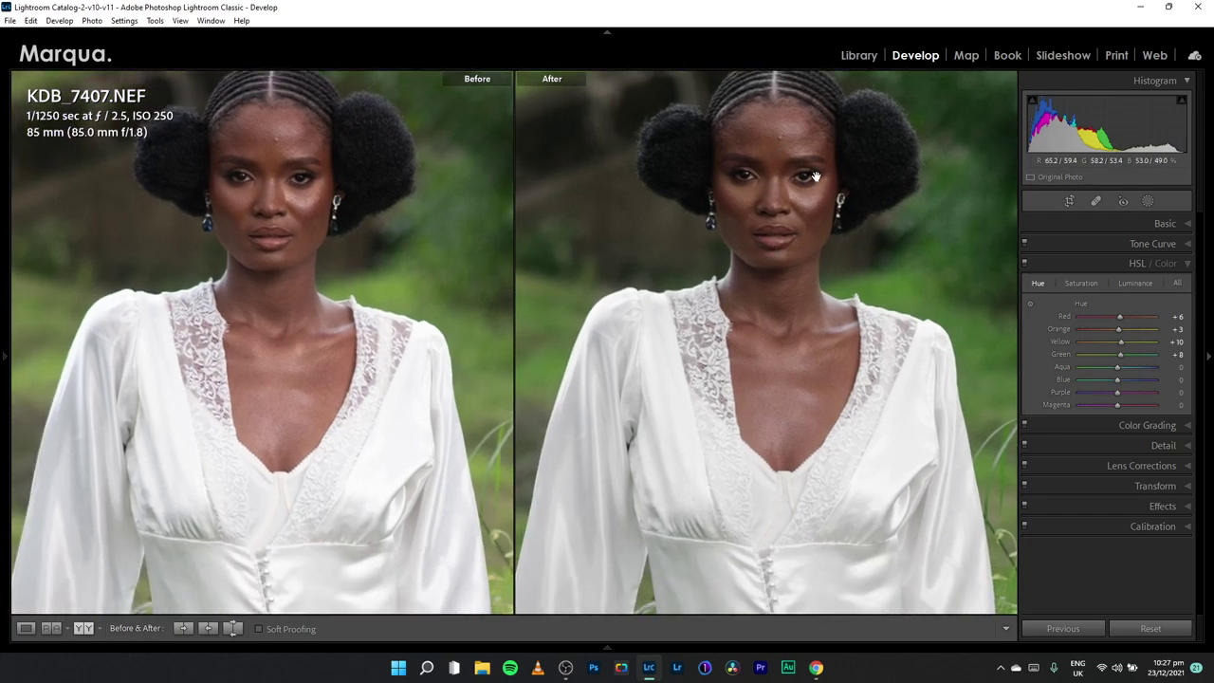
# Remove three blemishes on the model's forehead using spot removal in Heal mode with a much smaller brush
pyautogui.moveTo(726, 114); pyautogui.dragTo(809, 176)
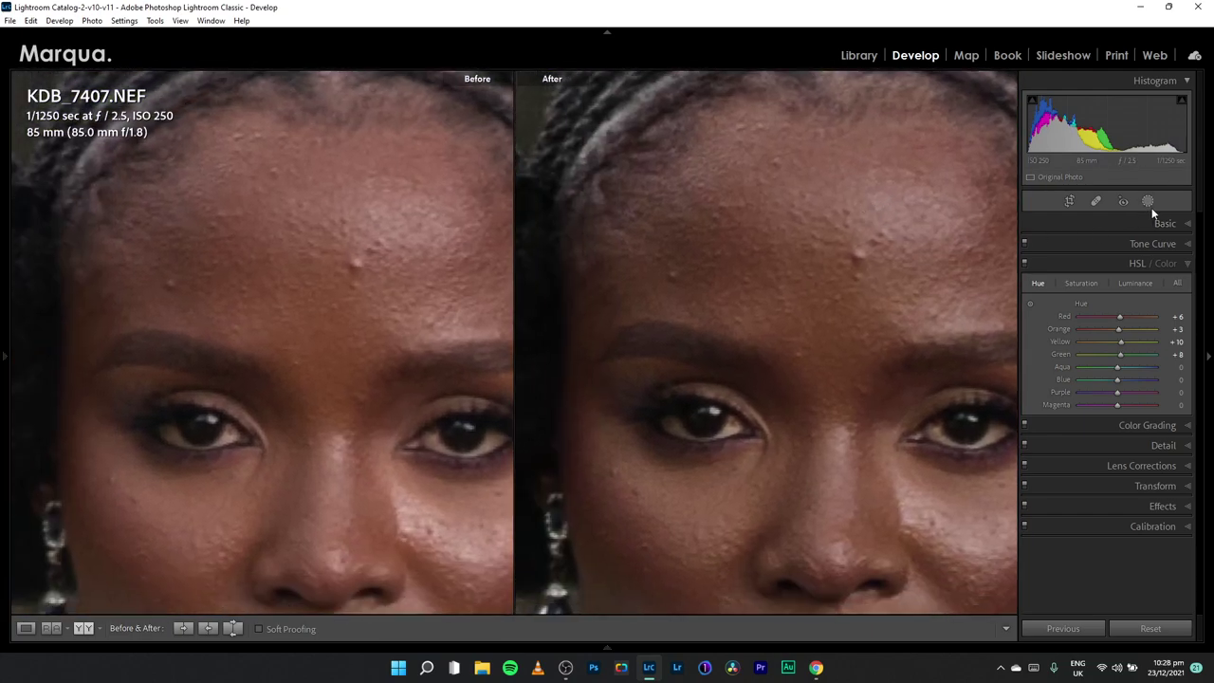
pyautogui.click(1096, 201)
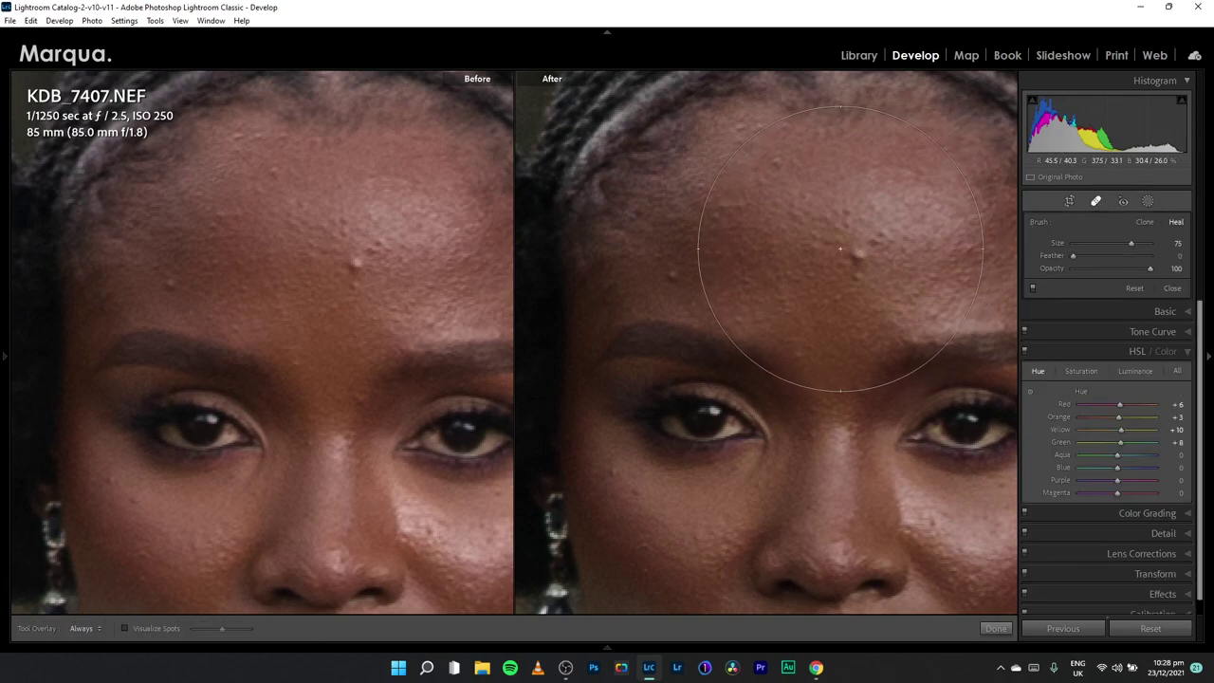
pyautogui.scroll(-10, 679, 282)
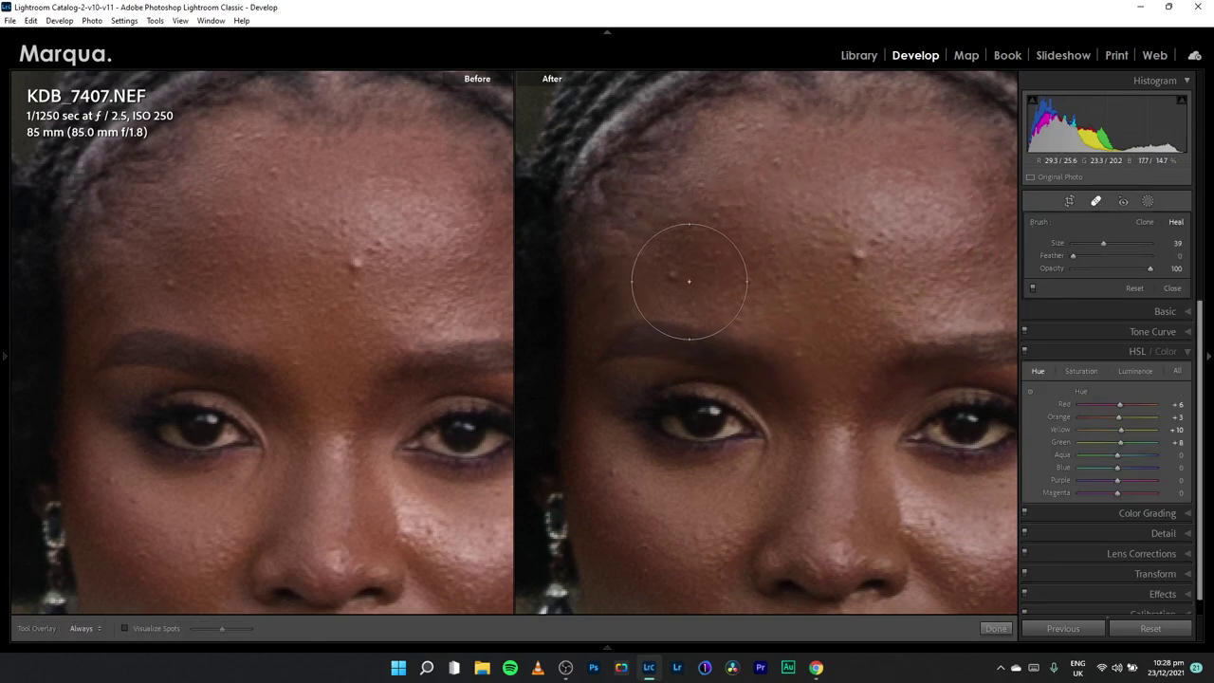
pyautogui.scroll(-5, 679, 282)
pyautogui.click(671, 275)
pyautogui.click(716, 254)
pyautogui.scroll(2, 859, 280)
pyautogui.click(859, 254)
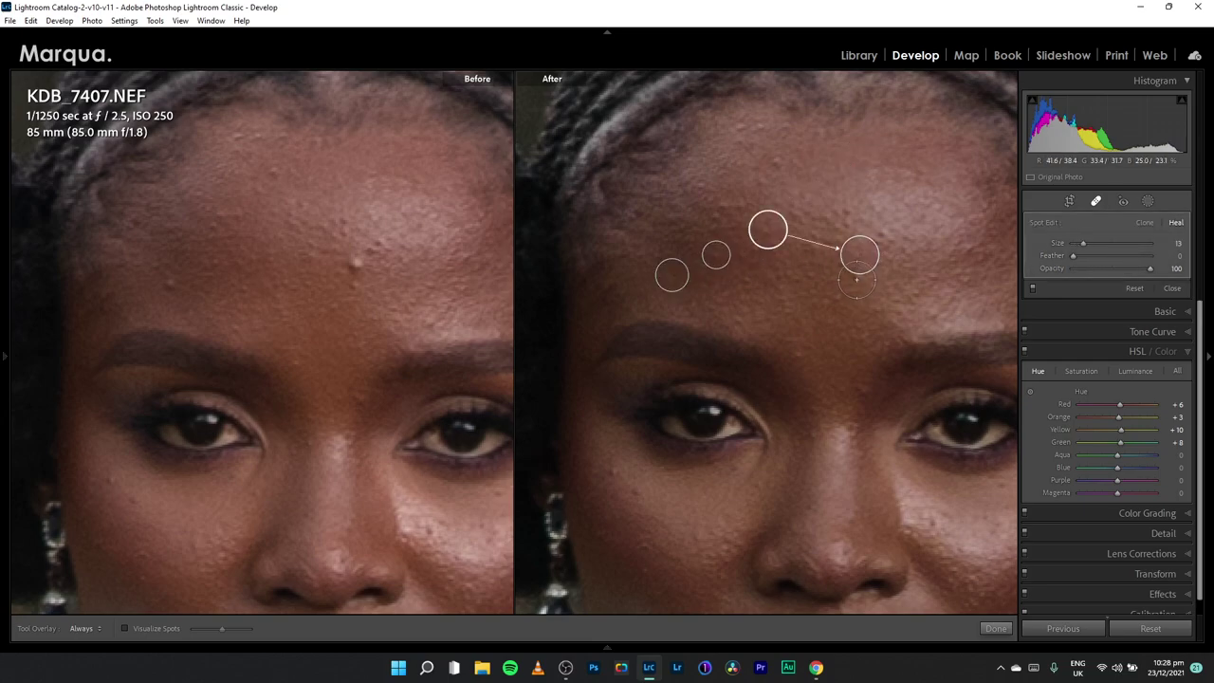
# Heal the remaining spots on the central and upper forehead at size 13 and finish spot removal
pyautogui.click(856, 279)
pyautogui.press('/')
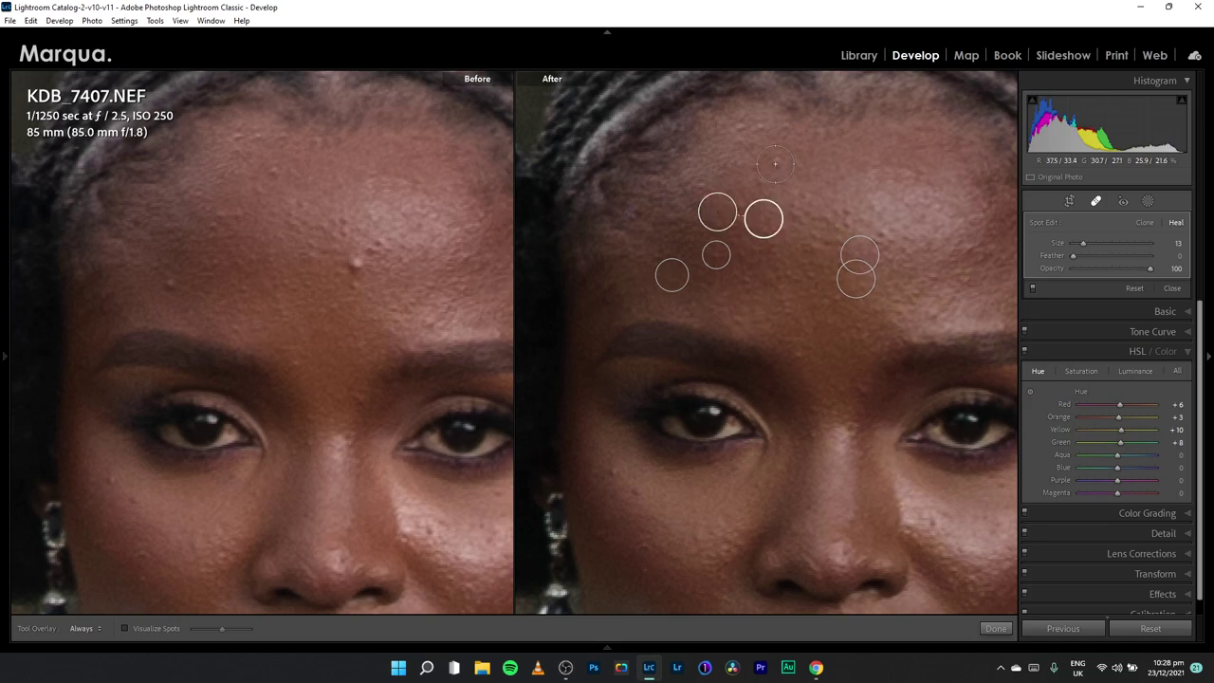
pyautogui.click(775, 163)
pyautogui.click(995, 628)
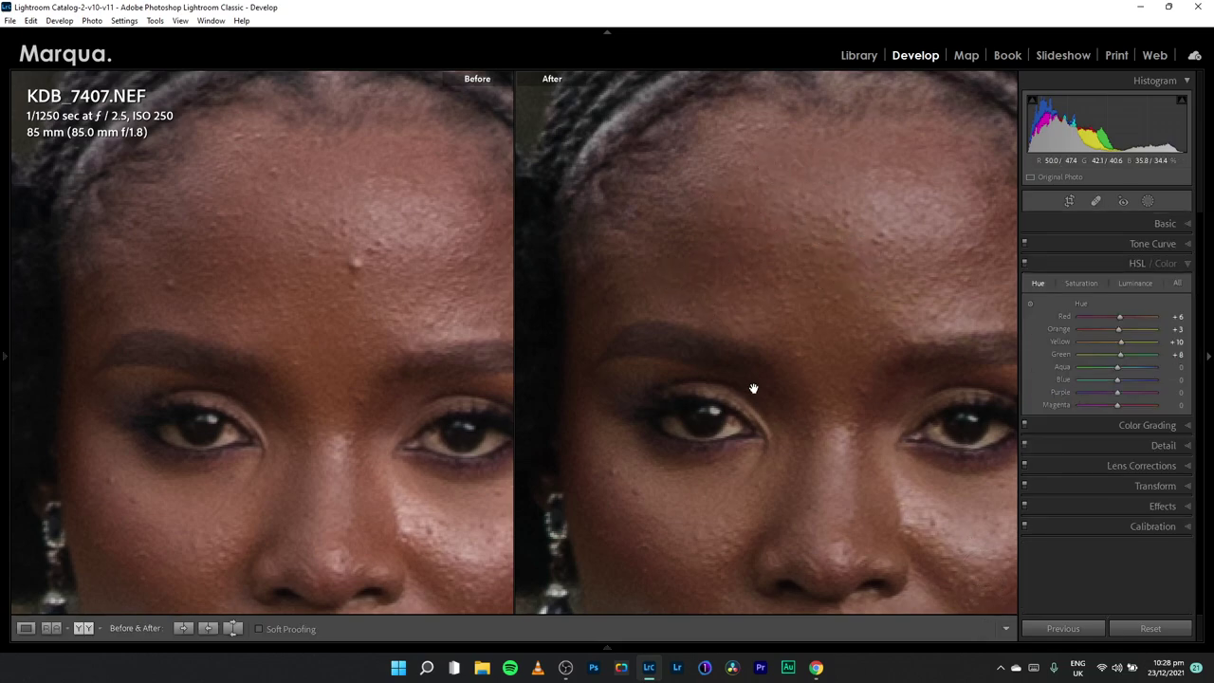
# Fine-tune the HSL Saturation with Orange at -7 and Green at -27, and compare the photo with HSL off and on
pyautogui.click(753, 388)
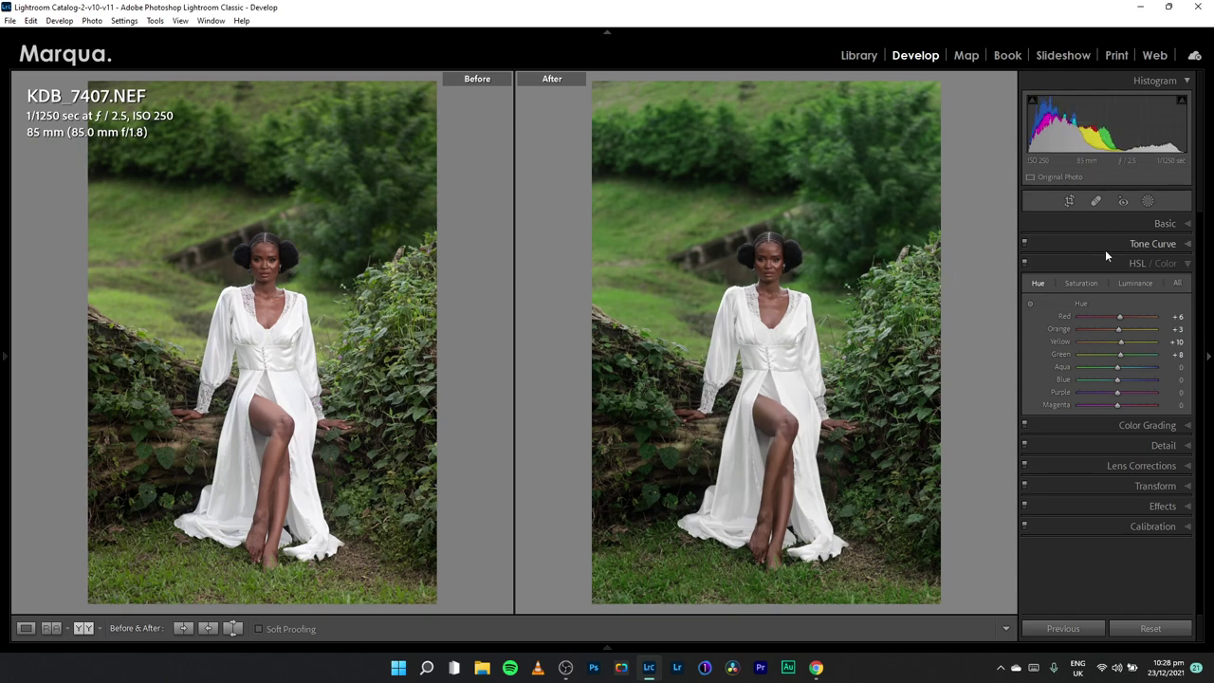
pyautogui.click(1082, 283)
pyautogui.moveTo(1115, 358); pyautogui.dragTo(1109, 359)
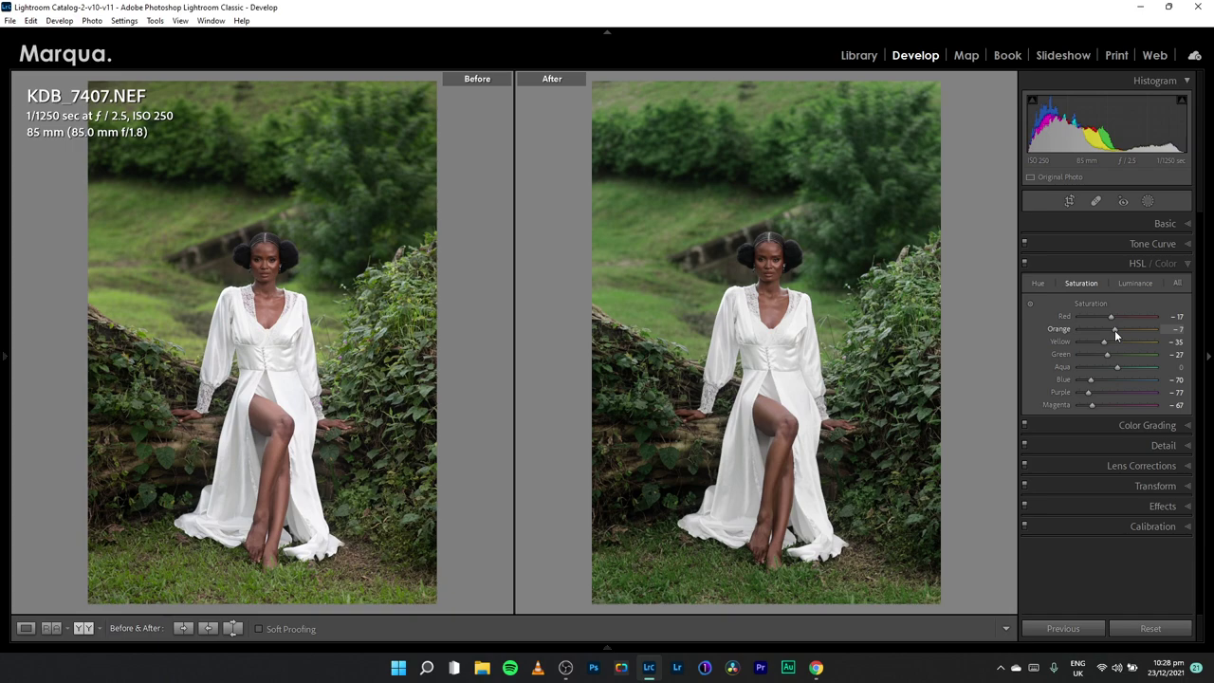
pyautogui.click(1024, 264)
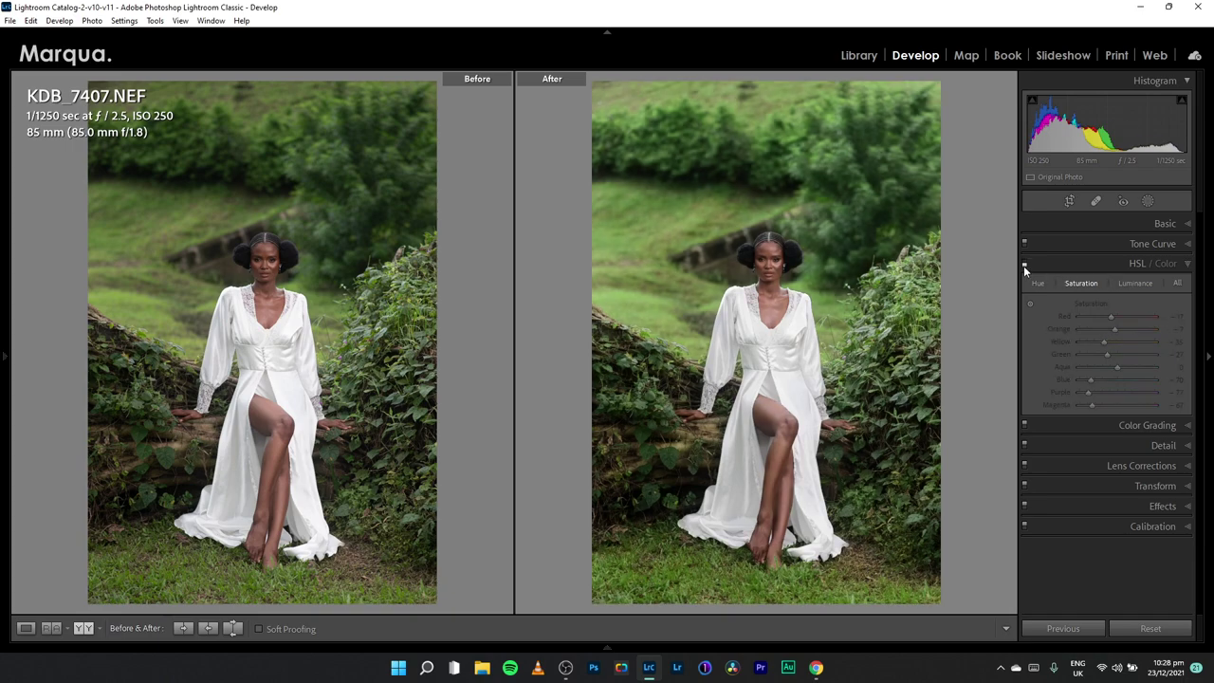
pyautogui.click(1024, 264)
# Set the Yellow luminance to +70 in the HSL adjustments
pyautogui.click(1138, 283)
pyautogui.moveTo(1122, 340); pyautogui.dragTo(1149, 344)
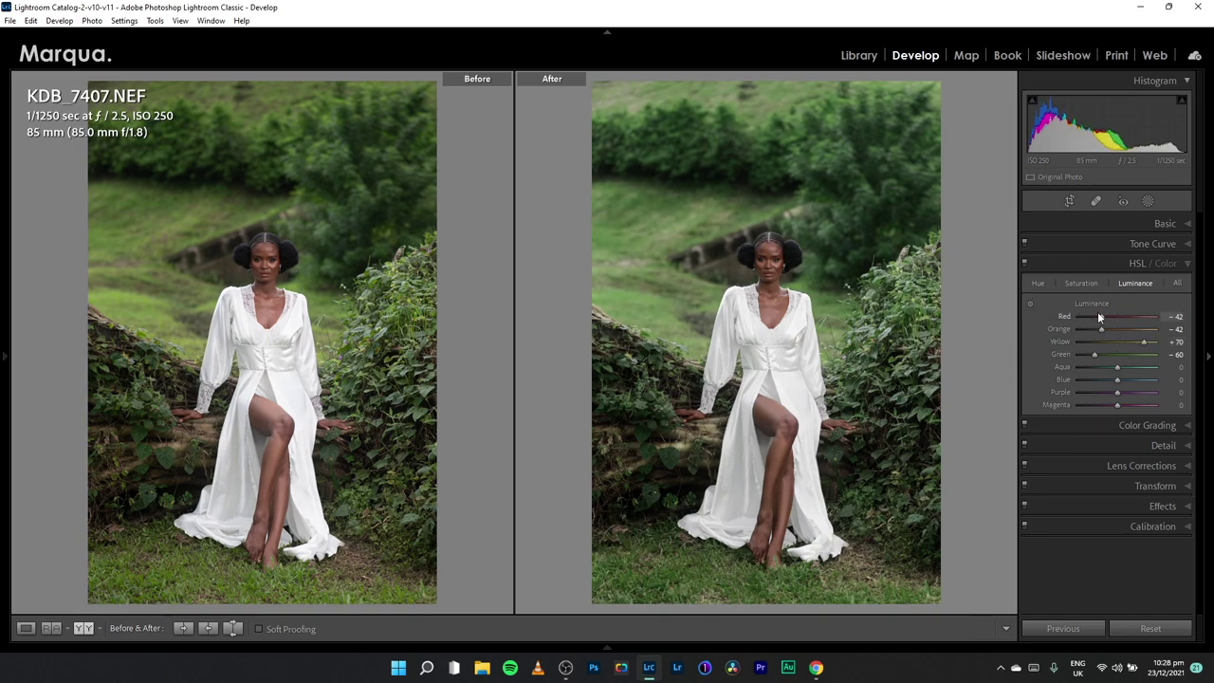
pyautogui.click(1084, 265)
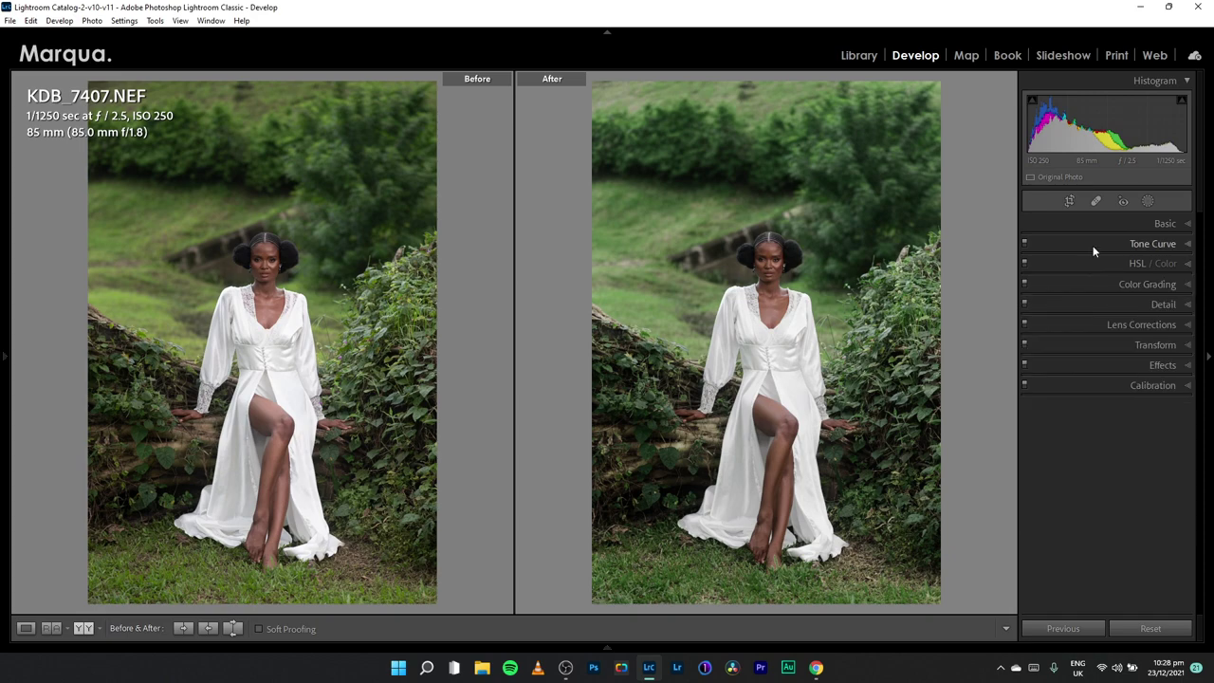
# Add a new radial gradient mask centred over the model's face and upper body
pyautogui.click(1148, 201)
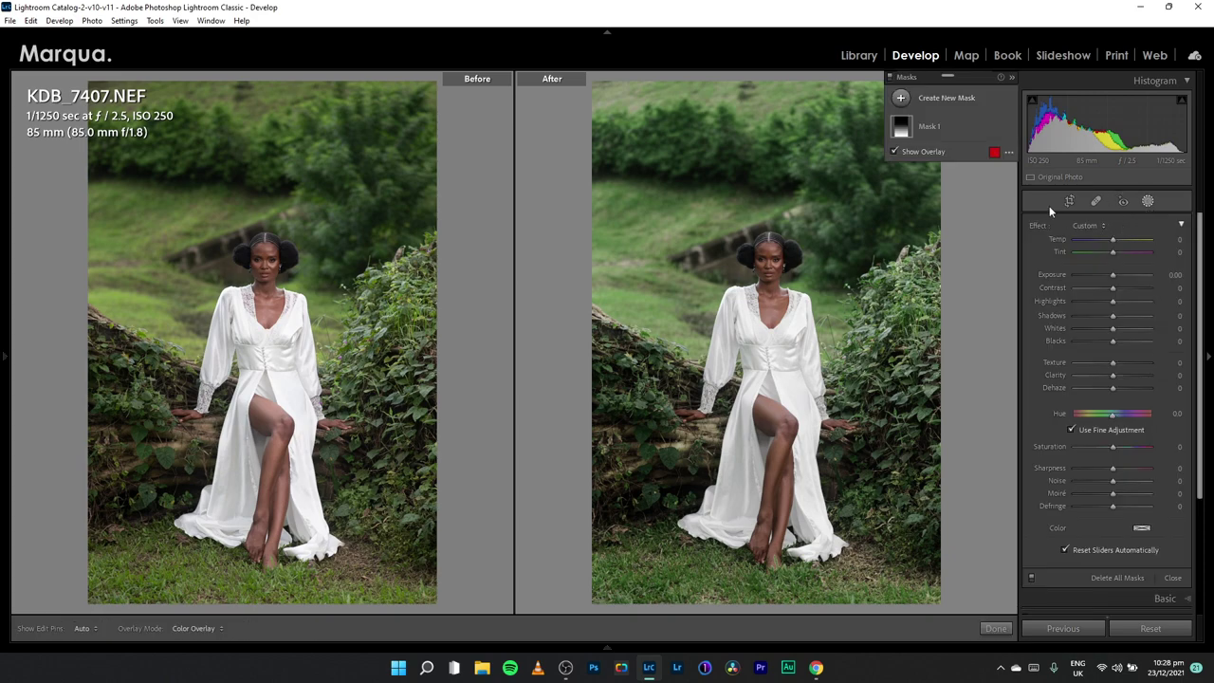
pyautogui.click(902, 100)
pyautogui.click(979, 198)
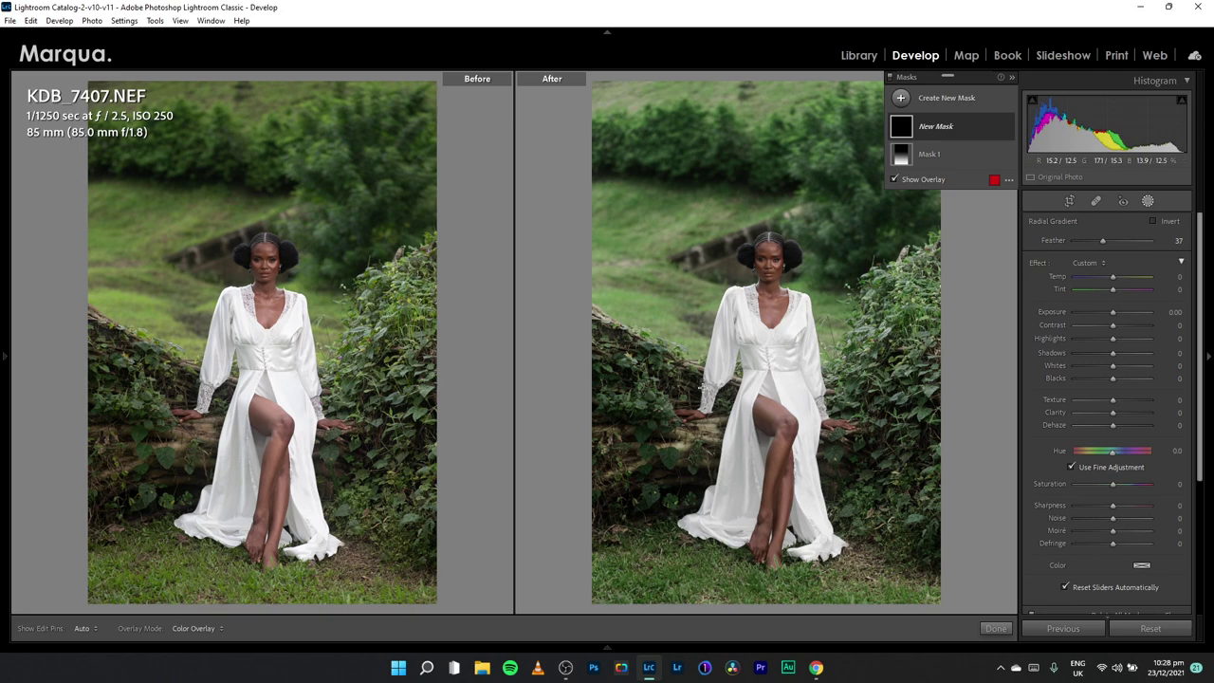
pyautogui.press(']')
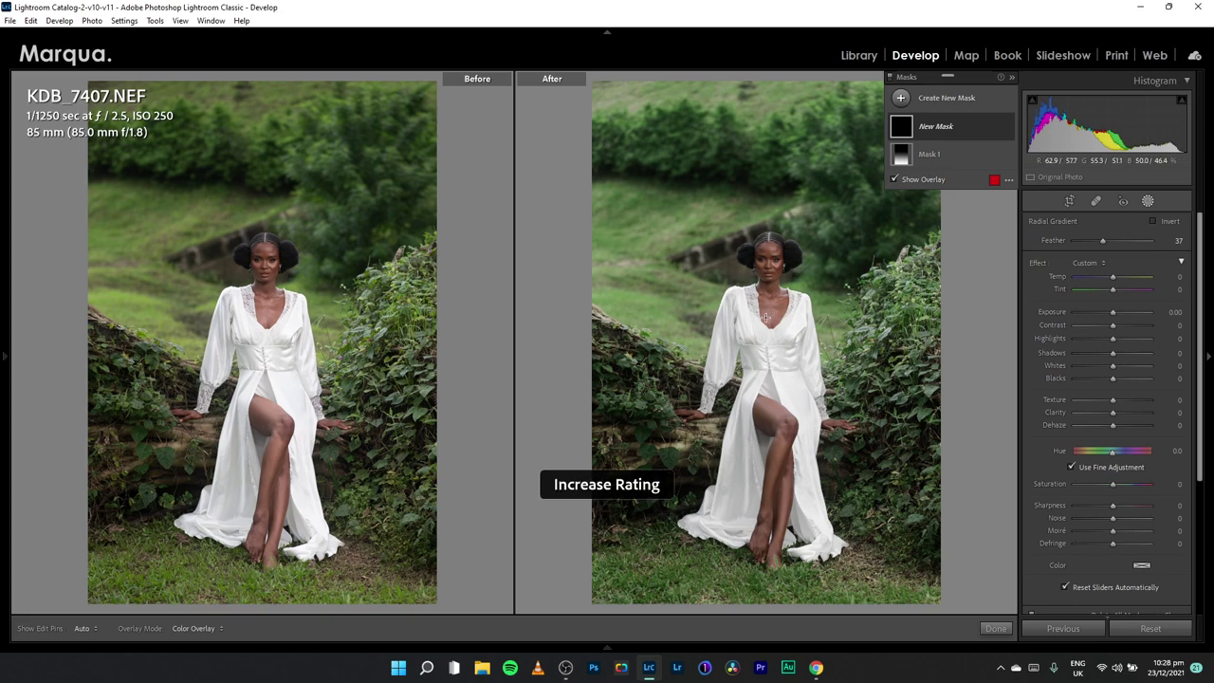
pyautogui.press(']')
pyautogui.press('[')
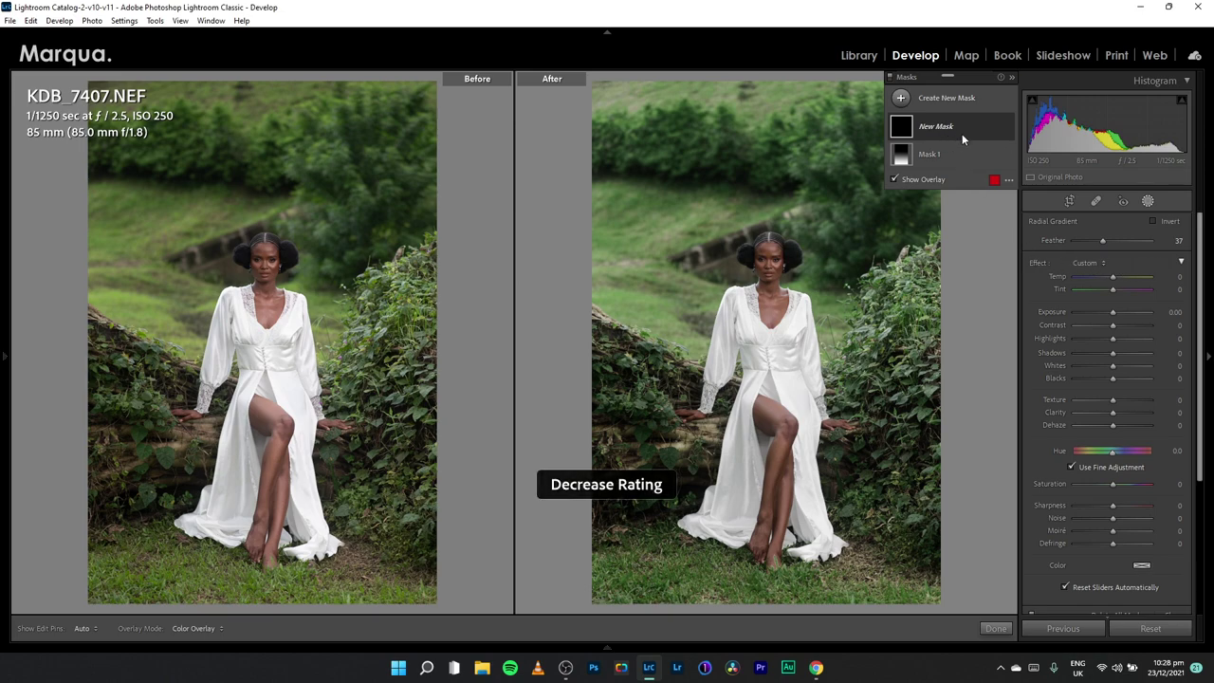
pyautogui.moveTo(761, 283); pyautogui.dragTo(825, 371)
pyautogui.moveTo(761, 283); pyautogui.dragTo(769, 283)
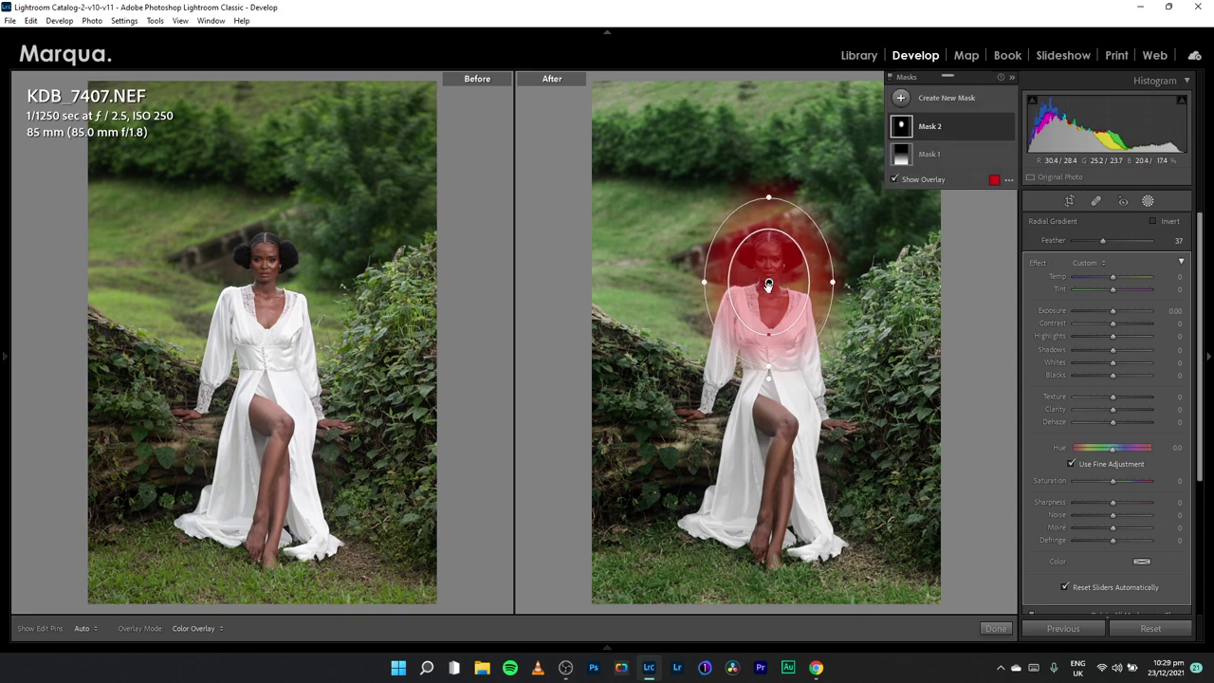
# Stretch the radial mask over the model's full body and invert it, with the mask's Exposure at -0.30
pyautogui.moveTo(1116, 313); pyautogui.dragTo(1115, 310)
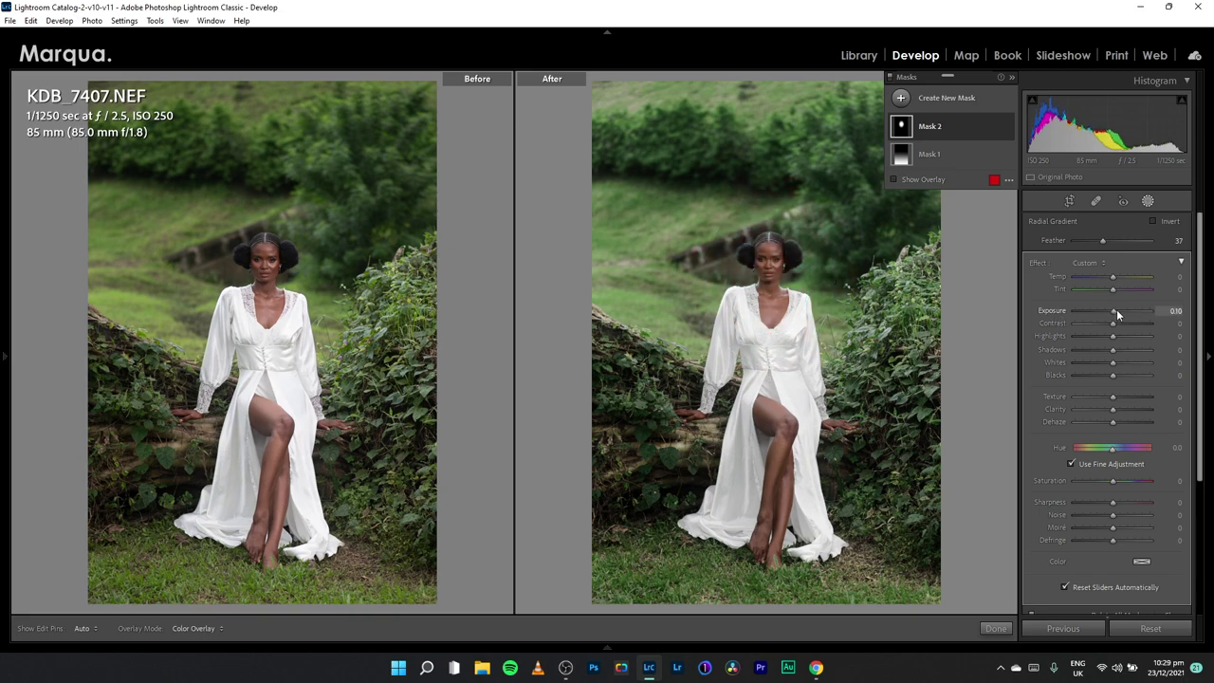
pyautogui.moveTo(768, 368); pyautogui.dragTo(768, 517)
pyautogui.moveTo(756, 326); pyautogui.dragTo(755, 427)
pyautogui.click(1153, 220)
pyautogui.moveTo(1112, 312); pyautogui.dragTo(1108, 311)
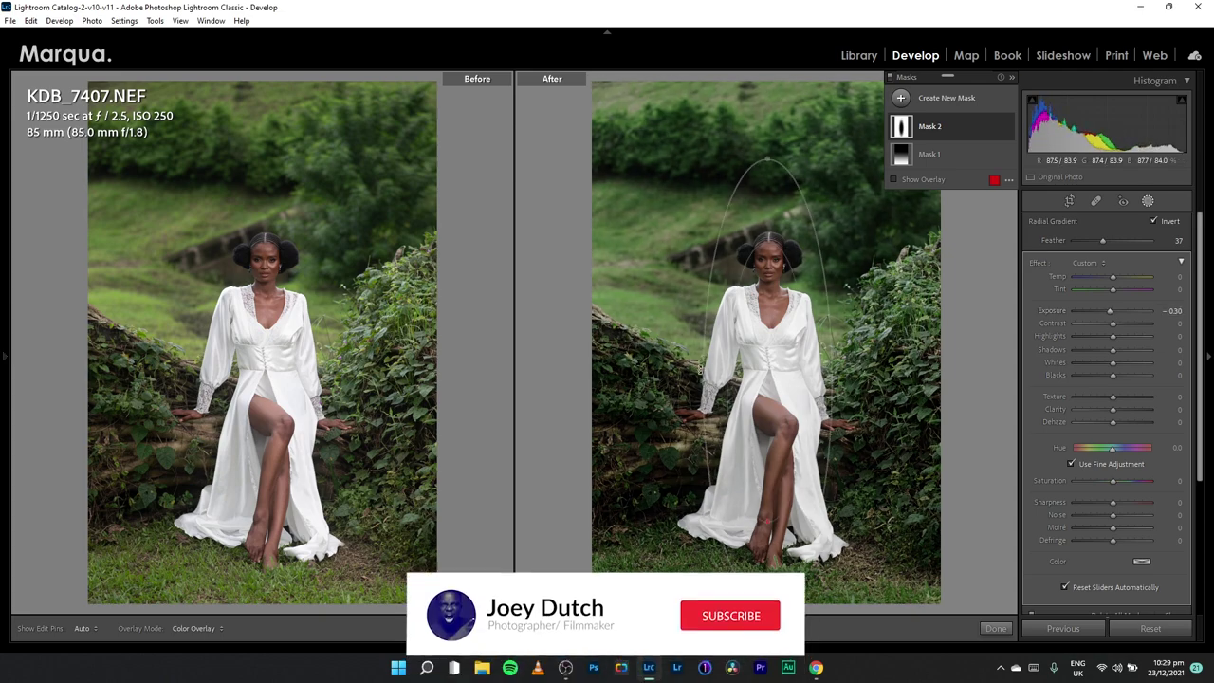
# Widen the inverted radial mask around the model, check its coverage with the overlay, and finish masking
pyautogui.moveTo(704, 385); pyautogui.dragTo(676, 382)
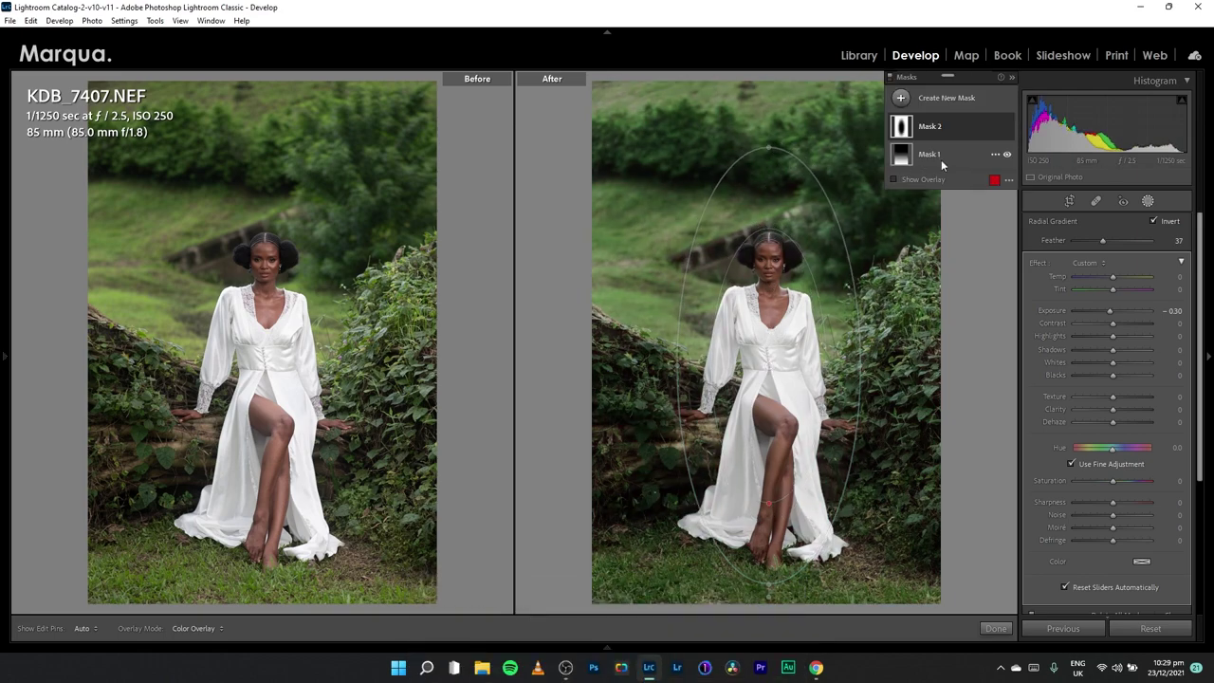
pyautogui.click(893, 179)
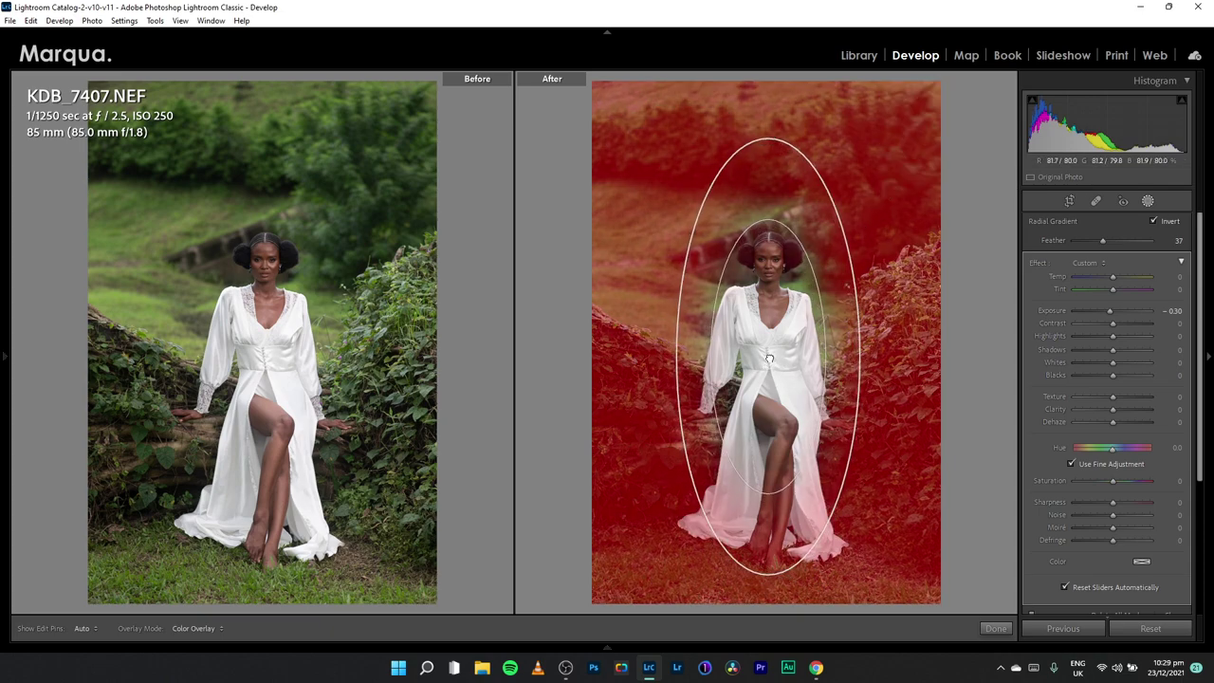
pyautogui.click(993, 629)
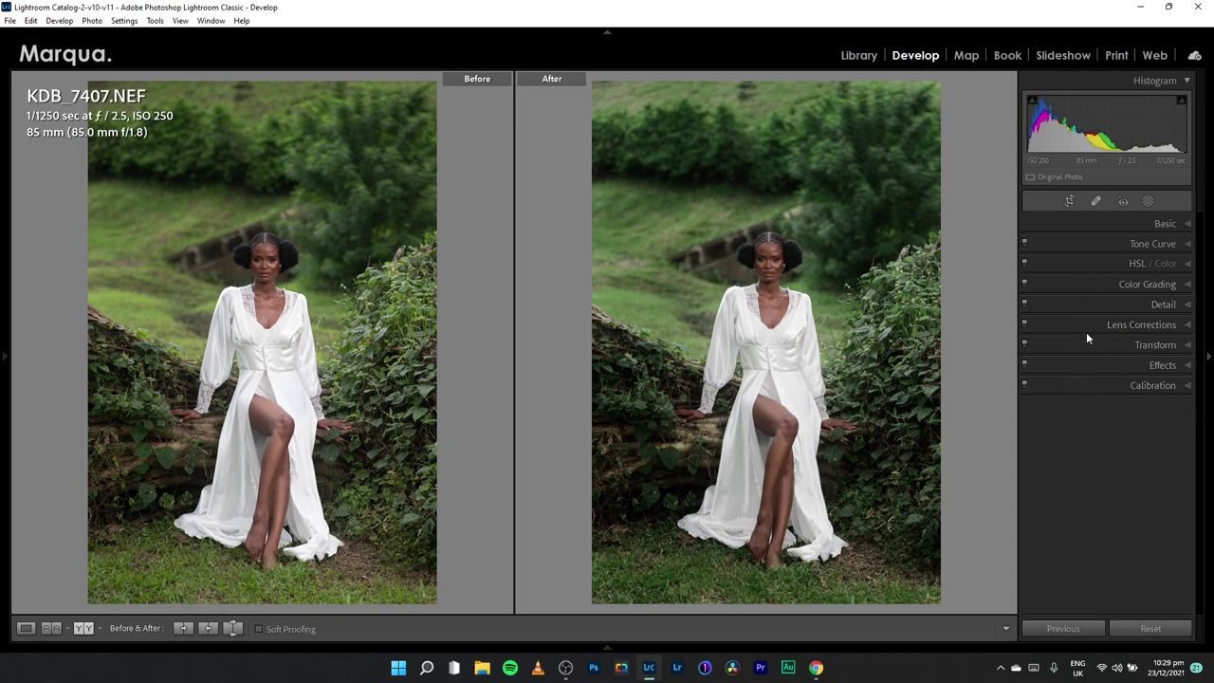
# Reduce the Orange hue to +1 in the HSL adjustments
pyautogui.click(1098, 266)
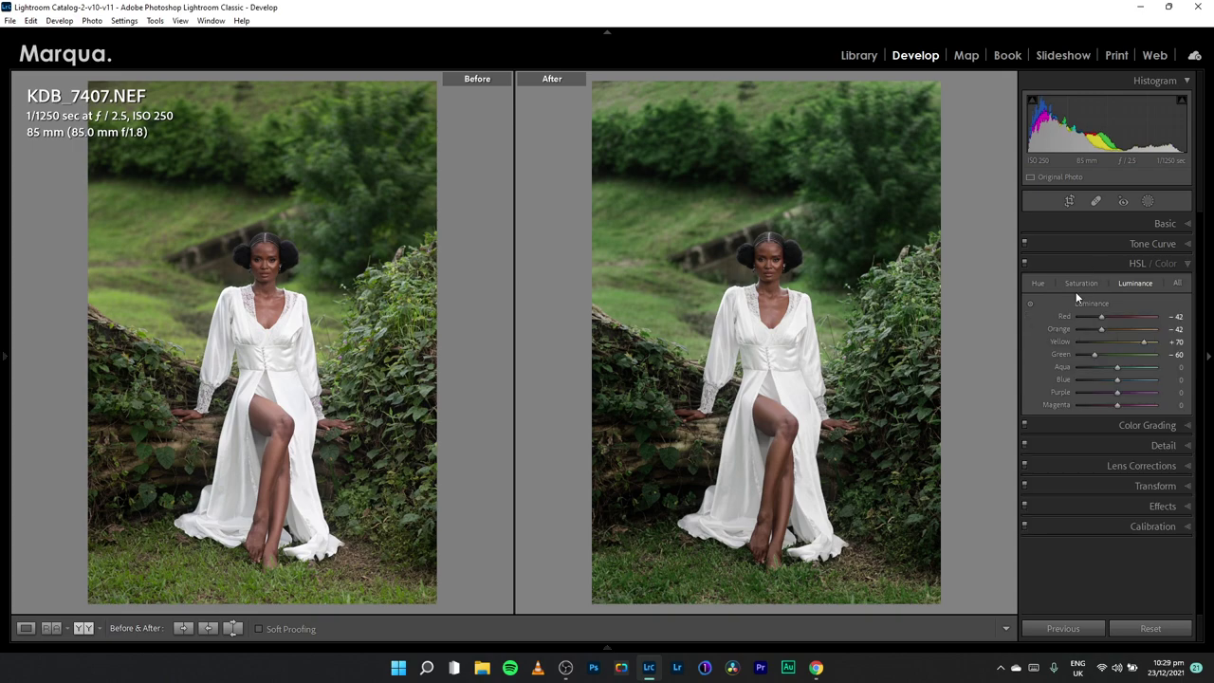
pyautogui.click(1039, 283)
pyautogui.press('Down')
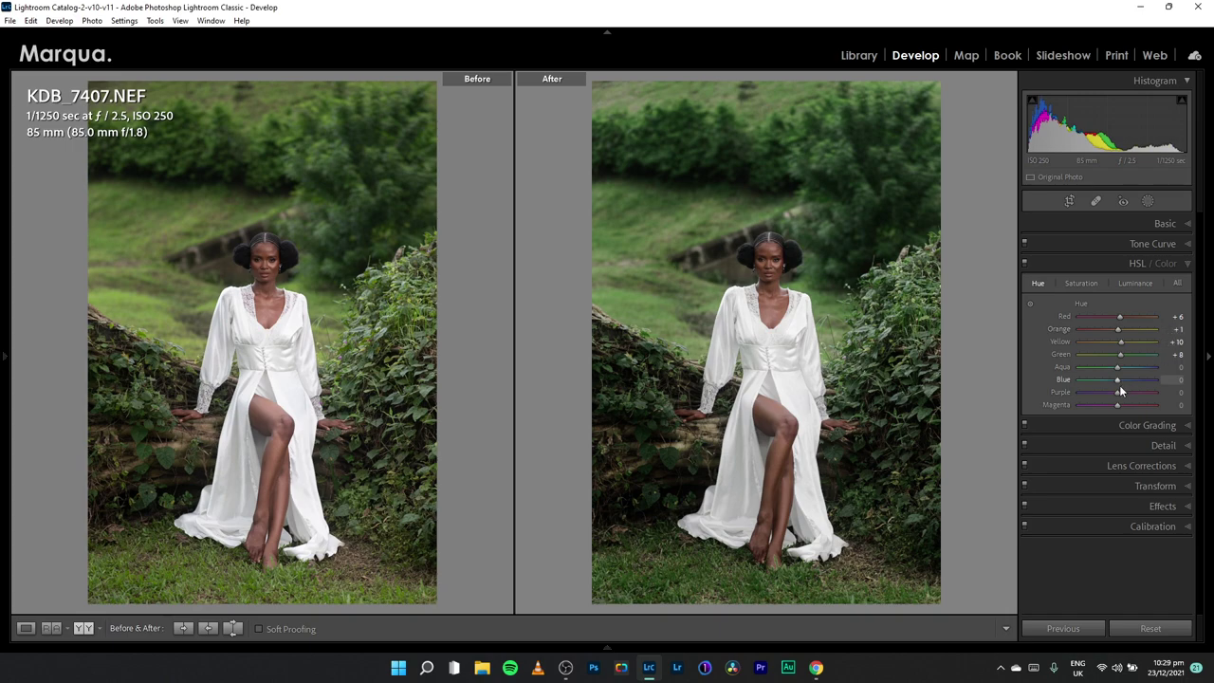
# Compare the photo repeatedly with the HSL adjustments switched off and on
pyautogui.click(1026, 263)
pyautogui.click(1026, 263)
pyautogui.click(1027, 263)
pyautogui.click(1027, 263)
pyautogui.click(1026, 263)
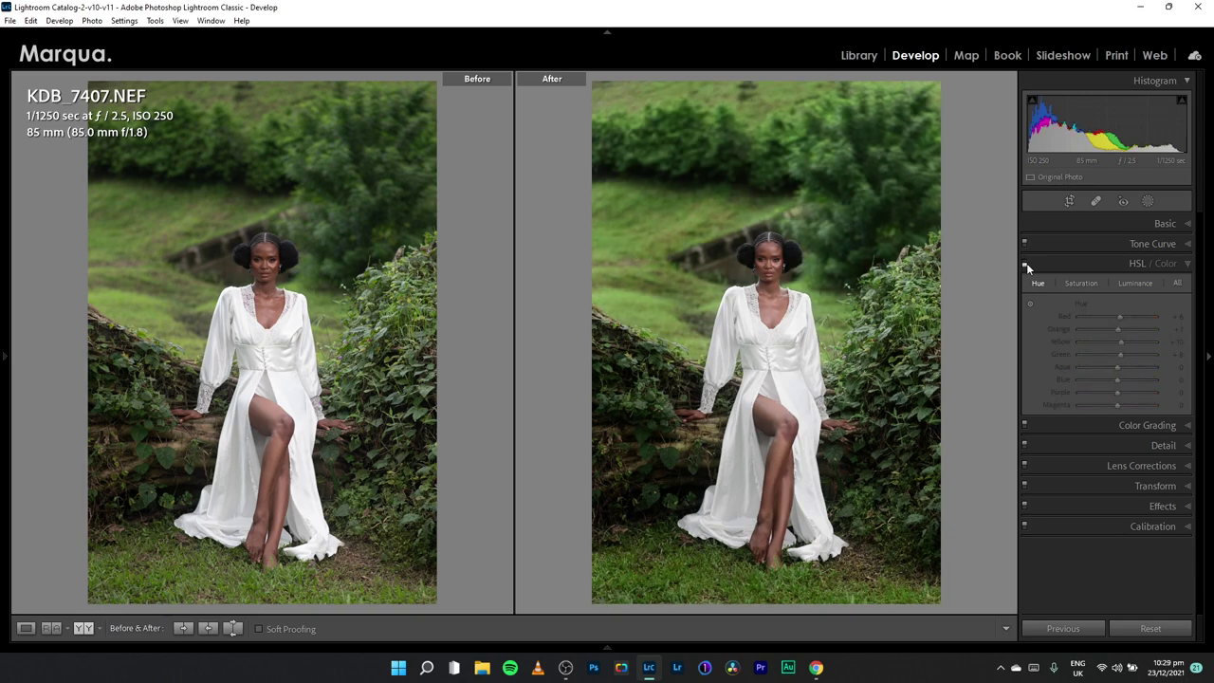
pyautogui.click(1026, 263)
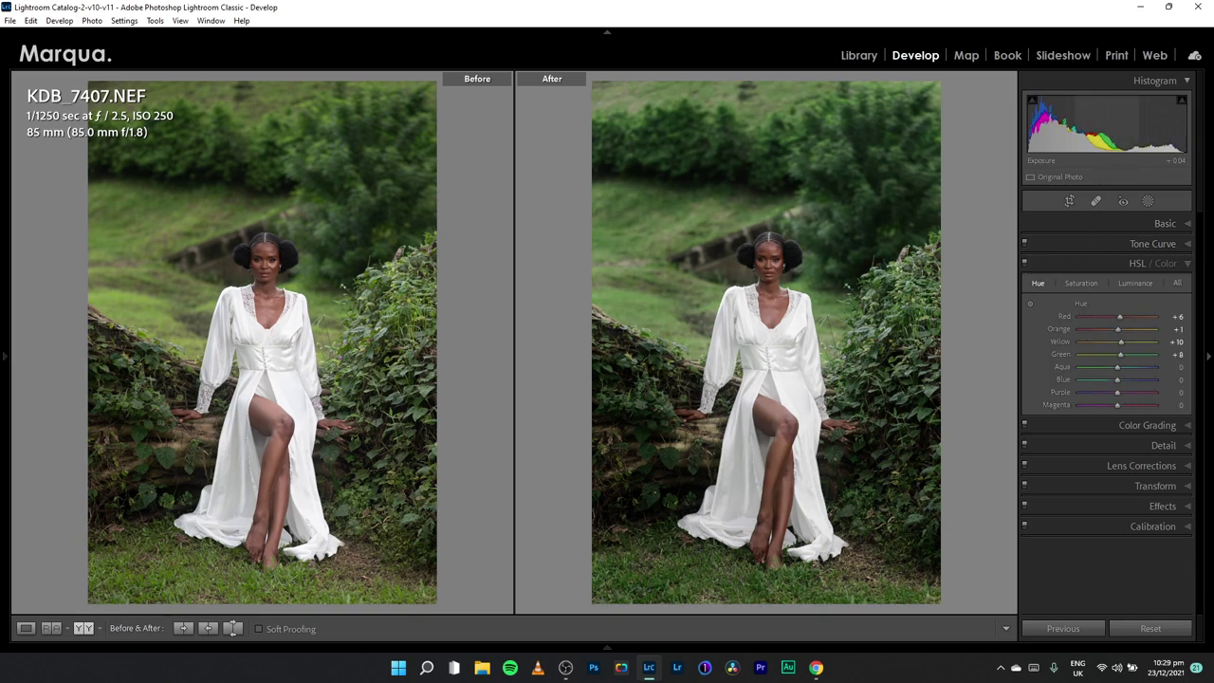
# Raise the blue tone curve's black point to output 5, anchoring the midtones at 126 and adding a point in the lower tones
pyautogui.click(1098, 260)
pyautogui.click(1098, 249)
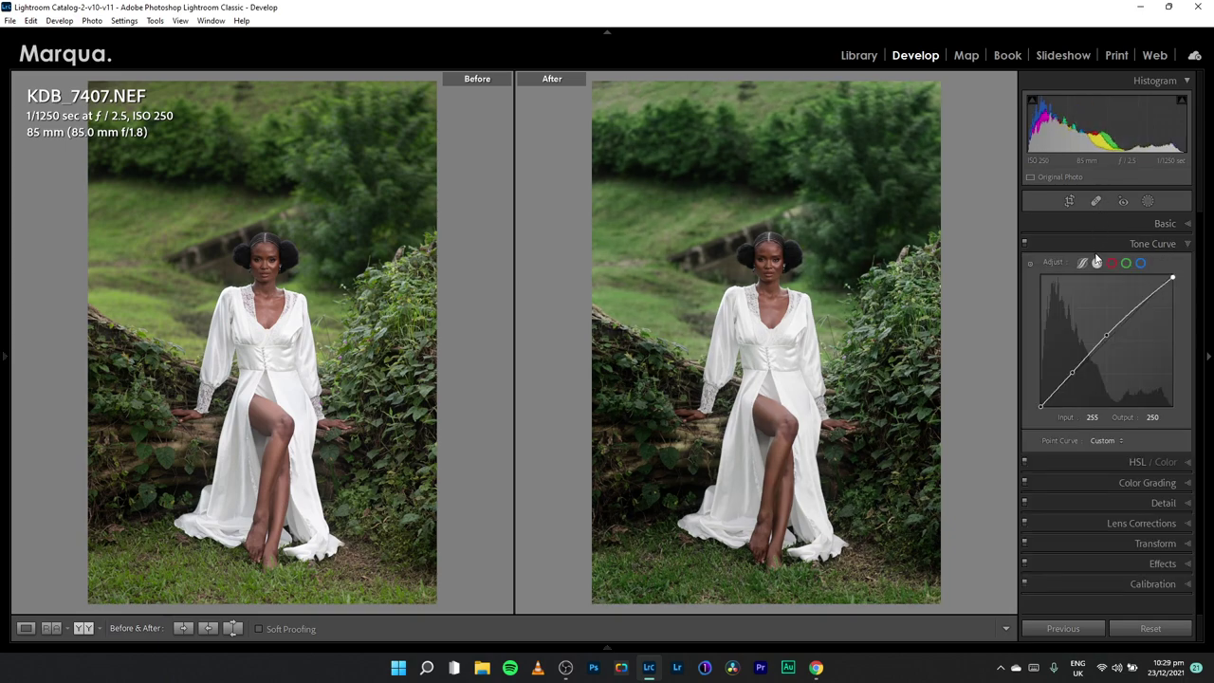
pyautogui.click(1141, 264)
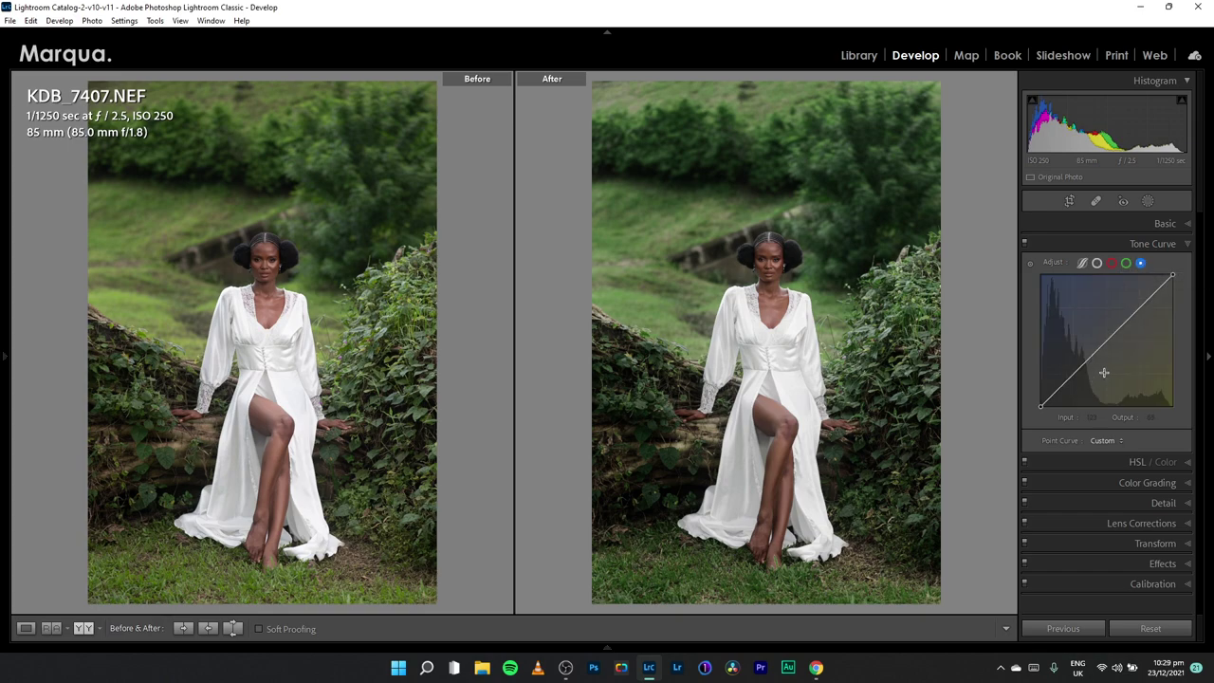
pyautogui.click(1105, 343)
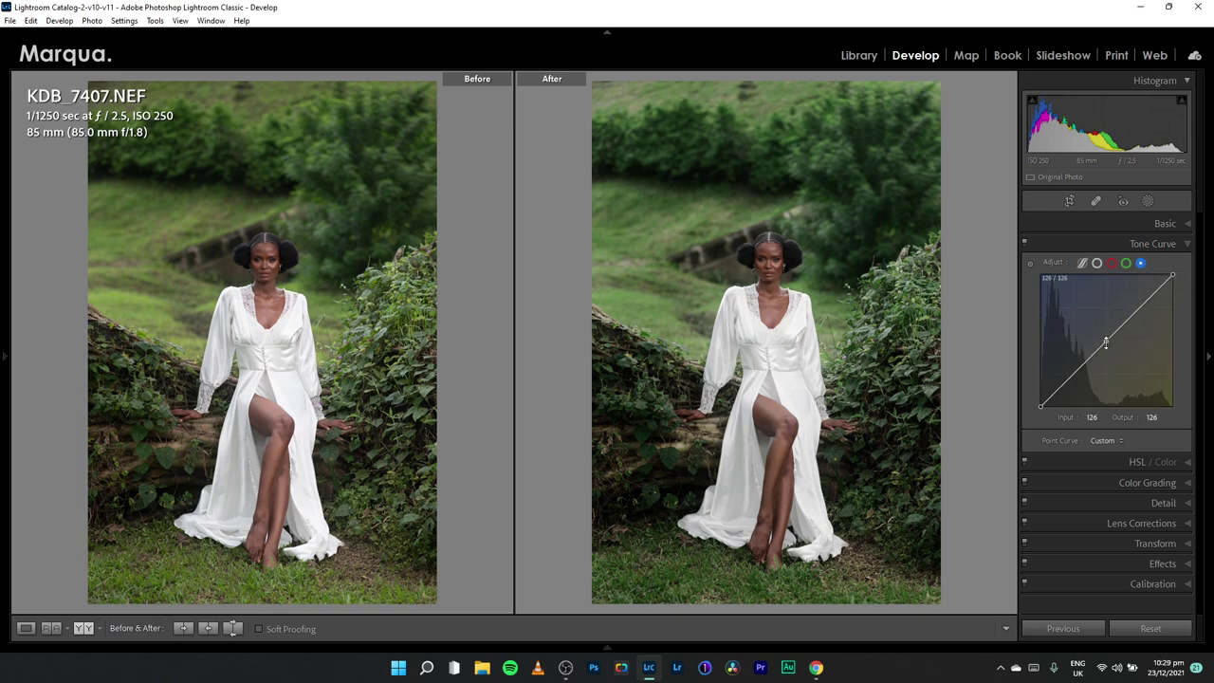
pyautogui.click(1040, 407)
pyautogui.moveTo(1041, 408); pyautogui.dragTo(1040, 405)
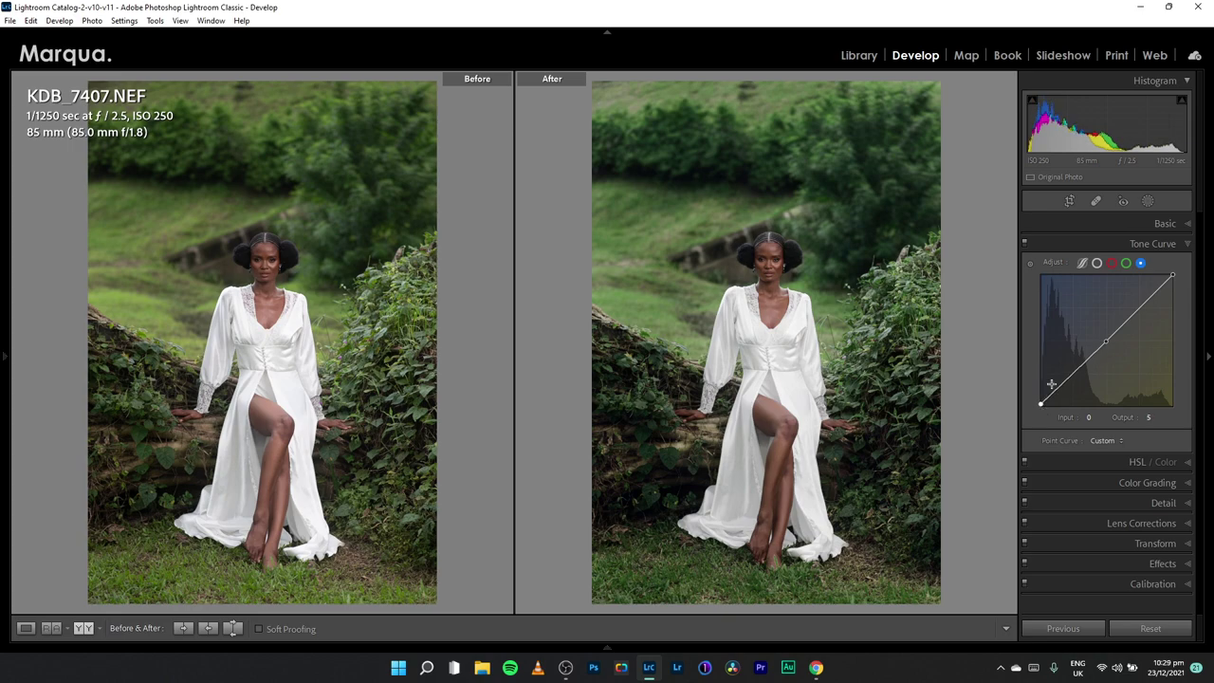
pyautogui.click(1071, 376)
pyautogui.moveTo(1071, 380); pyautogui.dragTo(1071, 375)
pyautogui.click(1068, 245)
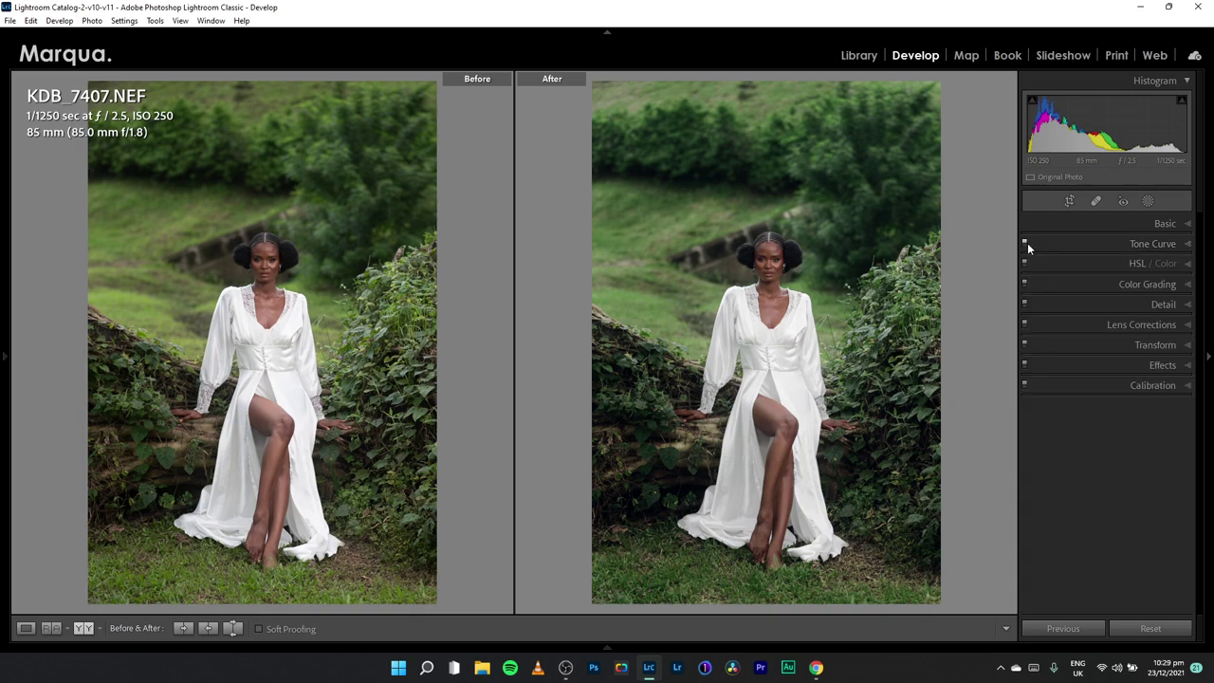
# Compare the photo with the Tone Curve adjustments switched off and on
pyautogui.click(1025, 241)
pyautogui.click(1025, 241)
pyautogui.click(1025, 241)
pyautogui.click(1026, 241)
# Examine the model's face and hair up close in the before and after views, and review the Basic settings
pyautogui.click(814, 243)
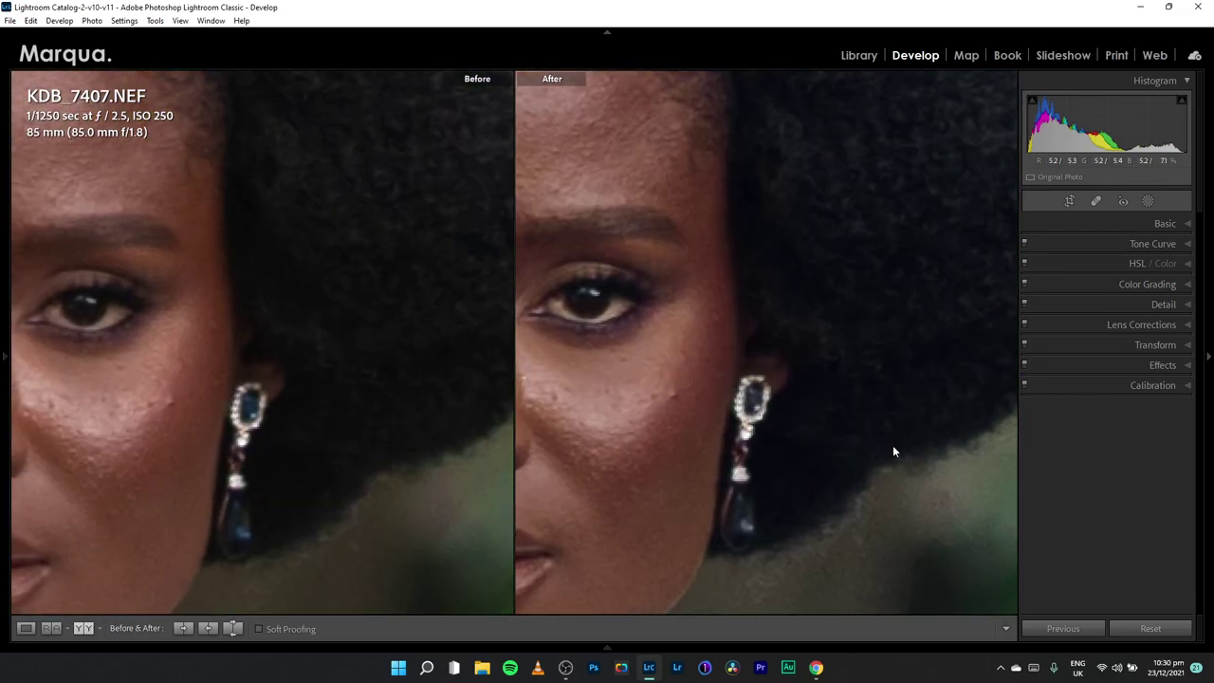
pyautogui.click(854, 411)
pyautogui.moveTo(699, 207); pyautogui.dragTo(834, 361)
pyautogui.click(767, 413)
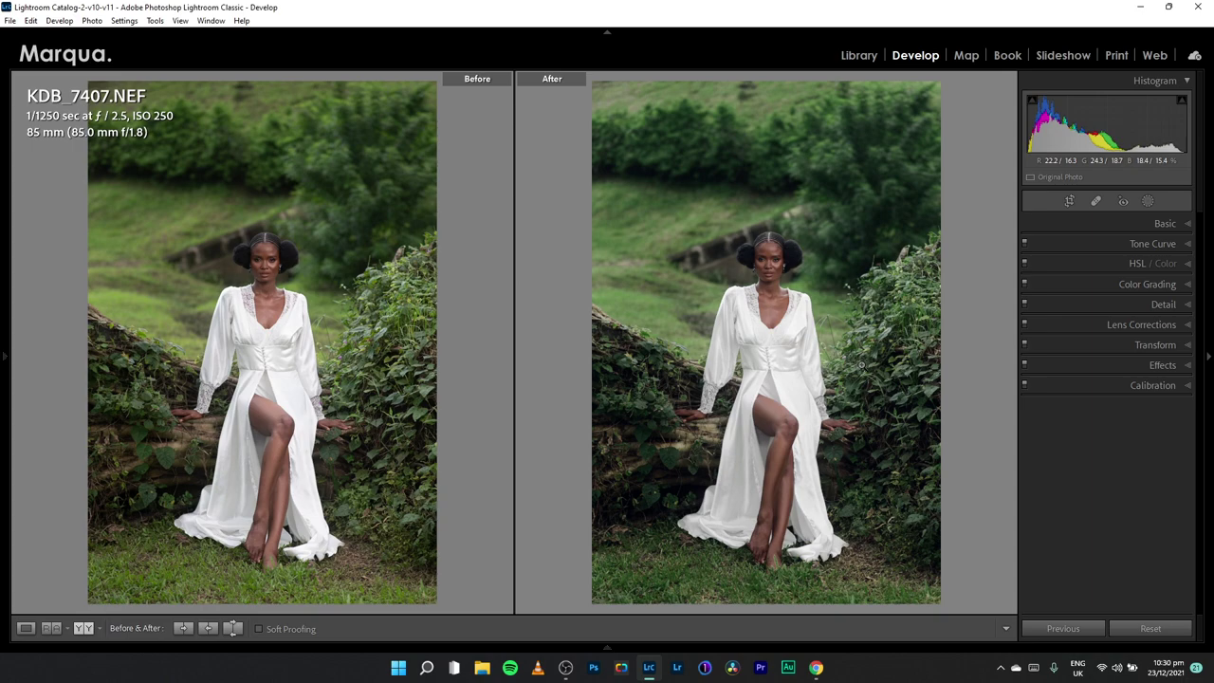
pyautogui.click(1103, 226)
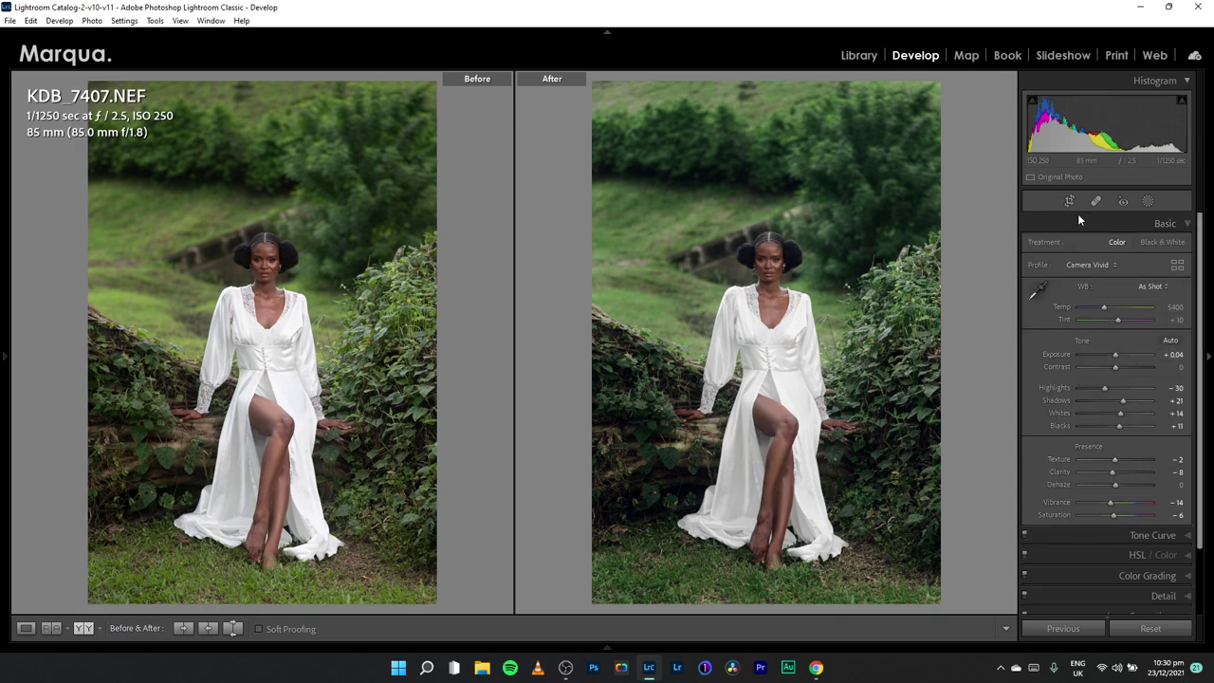
pyautogui.click(1082, 225)
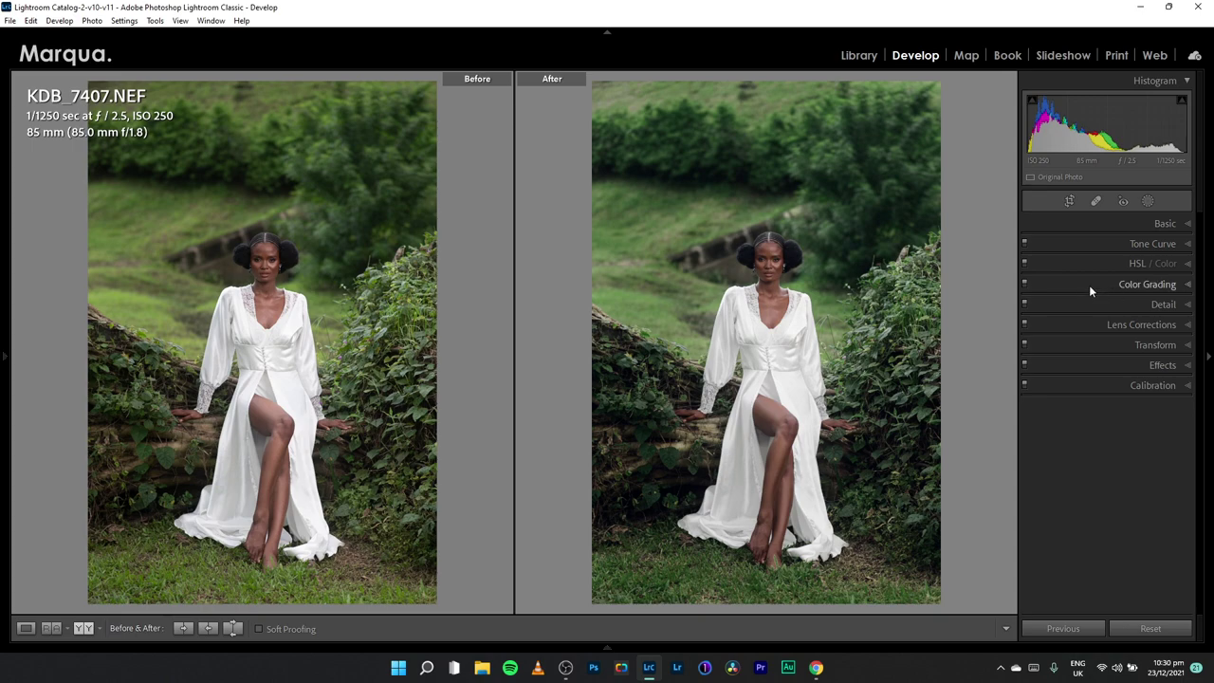
# Color-grade the midtones with Hue 35 and Saturation 8, and compare the photo with the grading off and on
pyautogui.click(1091, 287)
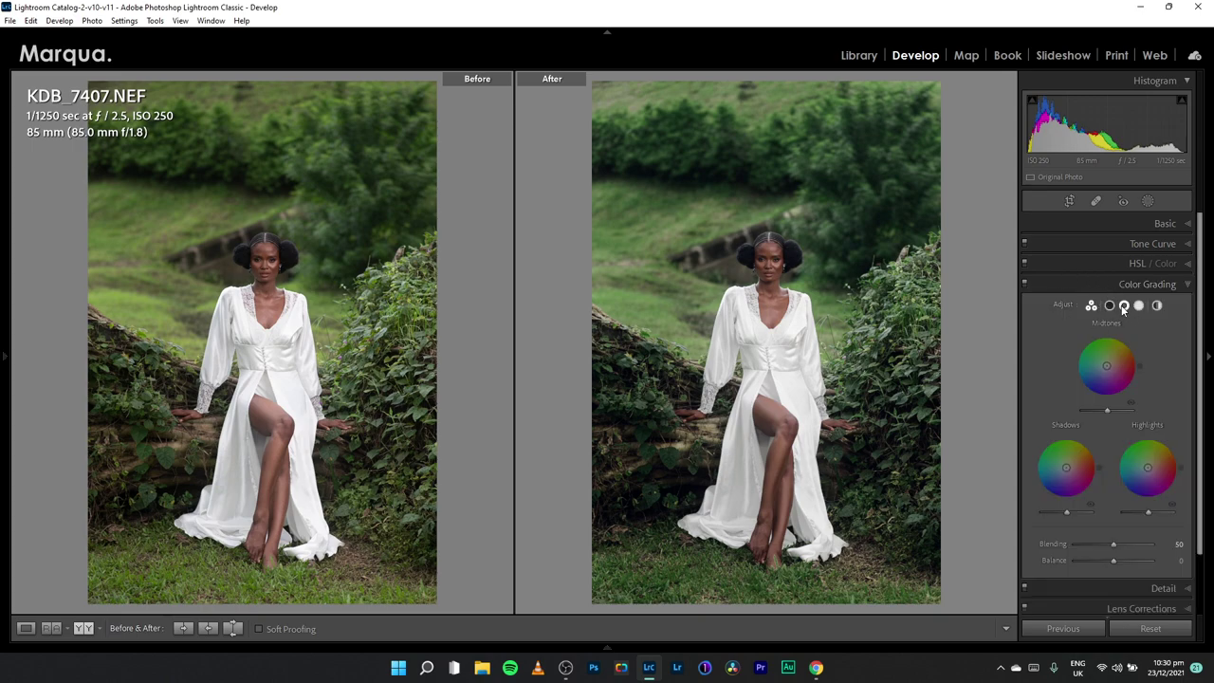
pyautogui.click(1123, 306)
pyautogui.click(1139, 305)
pyautogui.click(1125, 306)
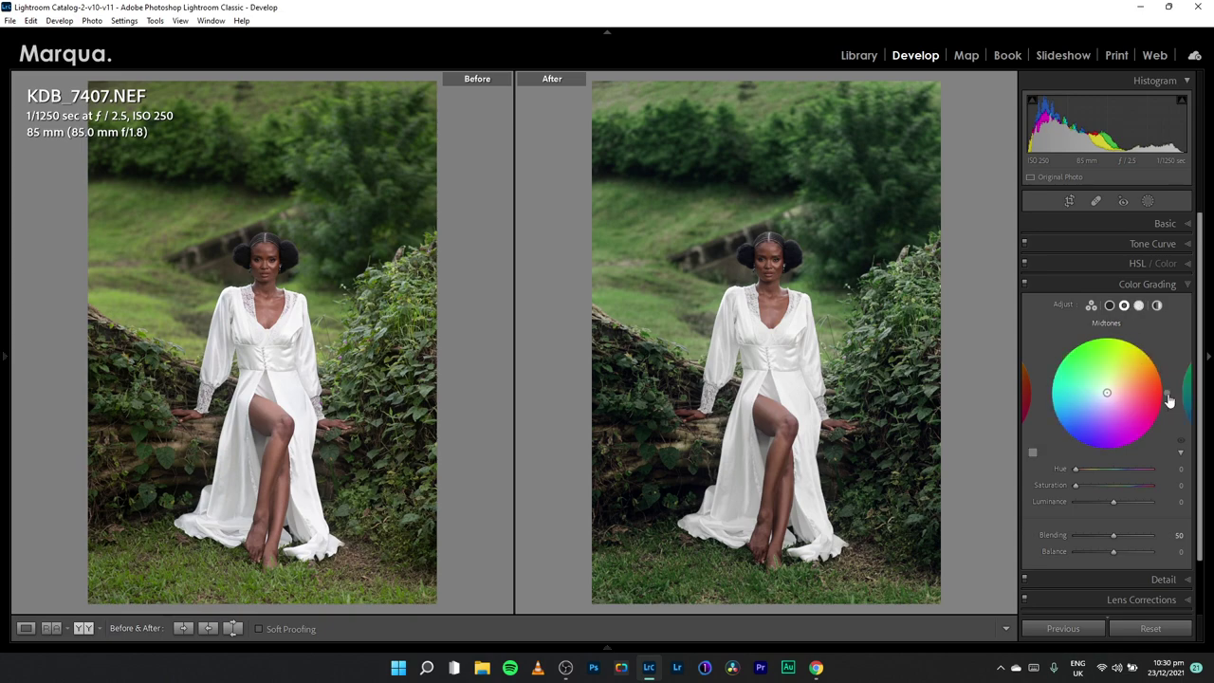
pyautogui.moveTo(1167, 394); pyautogui.dragTo(1155, 359)
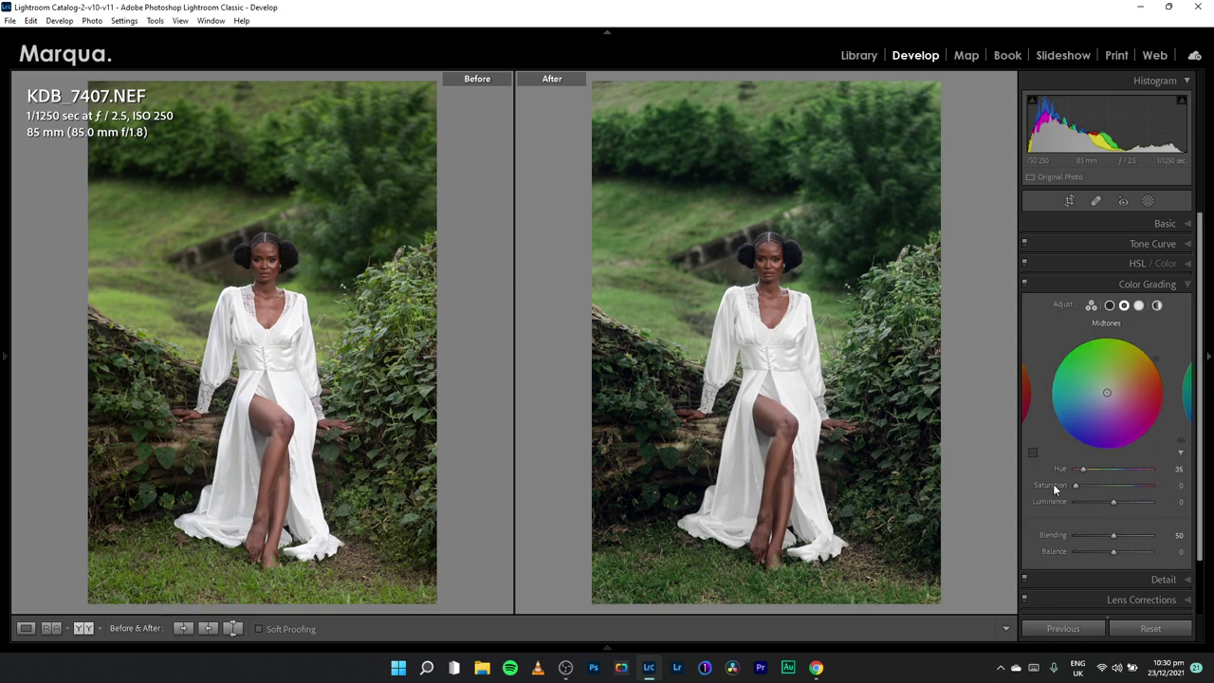
pyautogui.moveTo(1075, 485)
pyautogui.mouseDown()
pyautogui.moveTo(1103, 485)
pyautogui.moveTo(1084, 489)
pyautogui.mouseUp()
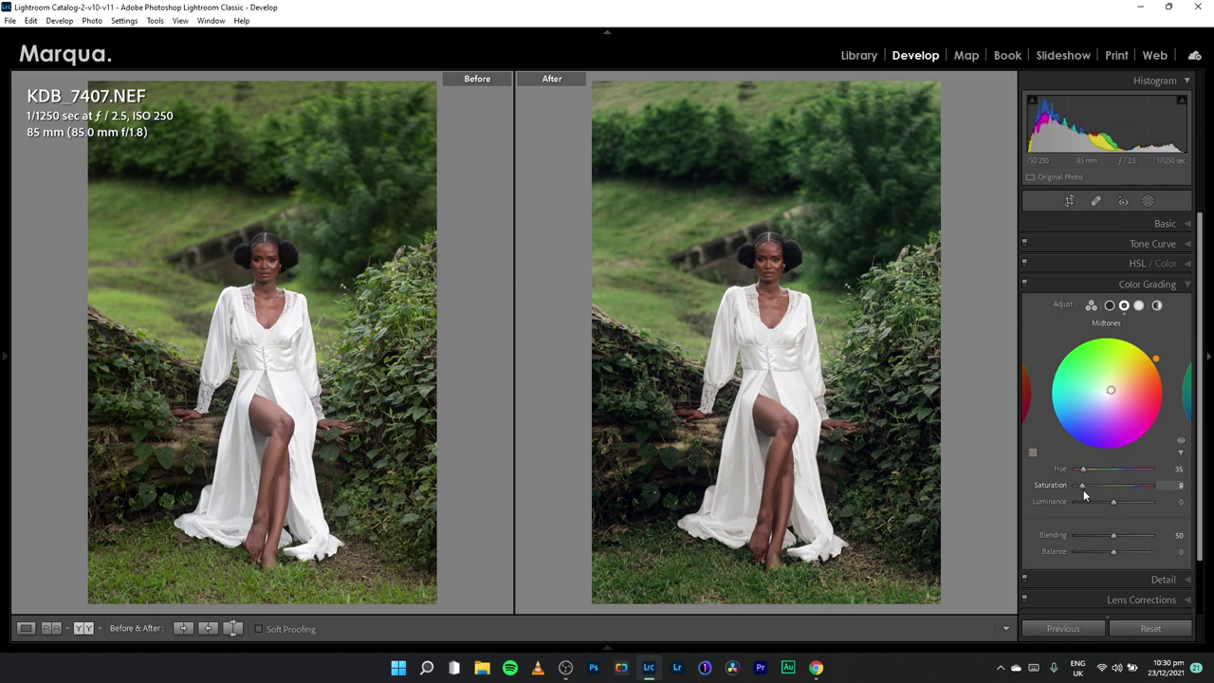
pyautogui.click(1027, 285)
pyautogui.click(1026, 284)
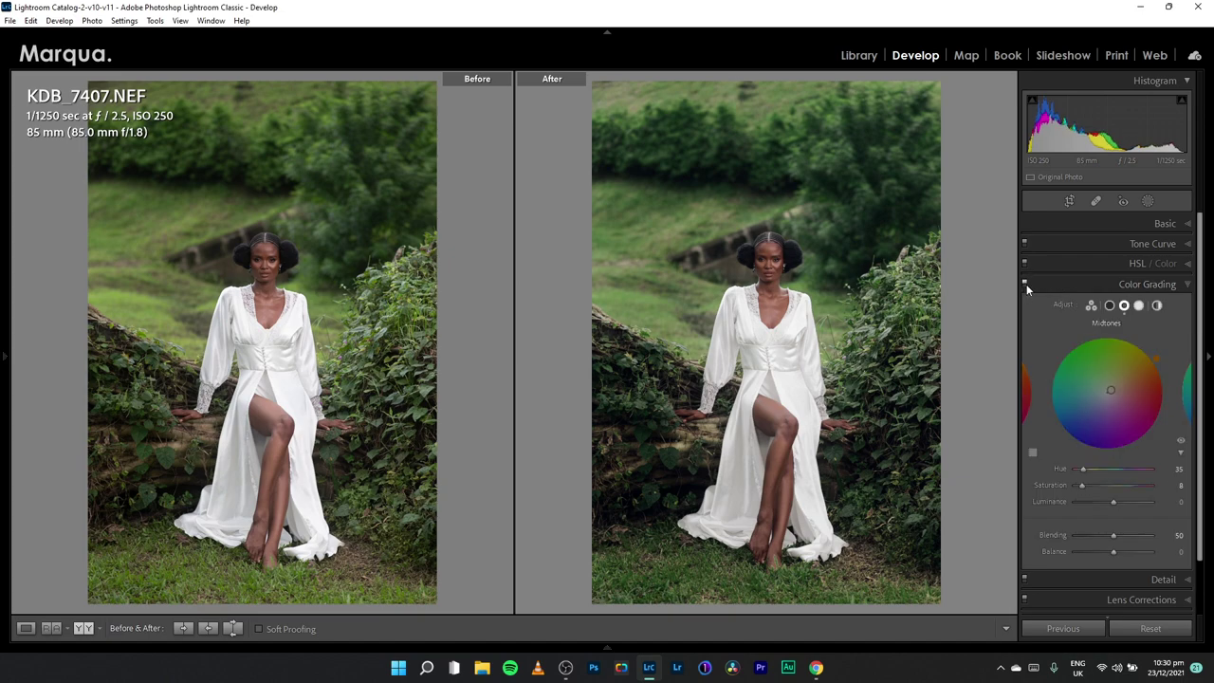
# Color-grade the shadows with Hue 262 and a slight amount of saturation
pyautogui.click(1109, 304)
pyautogui.moveTo(1167, 392); pyautogui.dragTo(1097, 452)
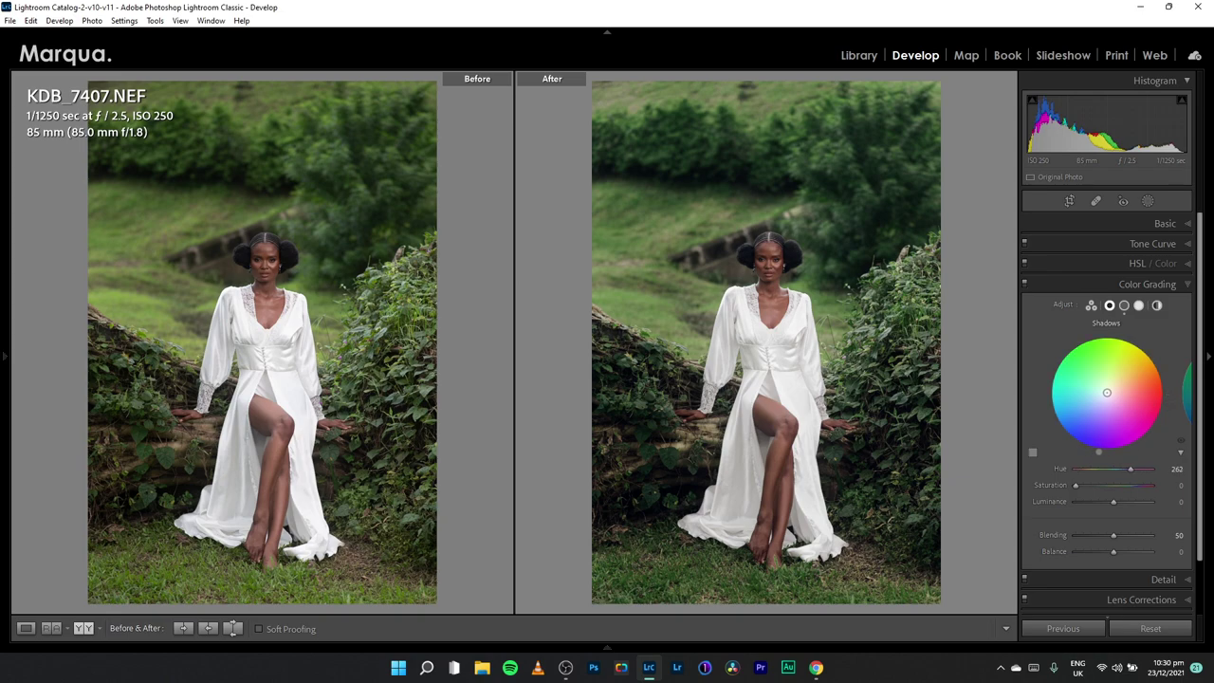
pyautogui.moveTo(1070, 489); pyautogui.dragTo(1081, 487)
# Color-grade the highlights with Hue 256 and Saturation 7
pyautogui.click(1138, 304)
pyautogui.moveTo(1166, 393); pyautogui.dragTo(1163, 411)
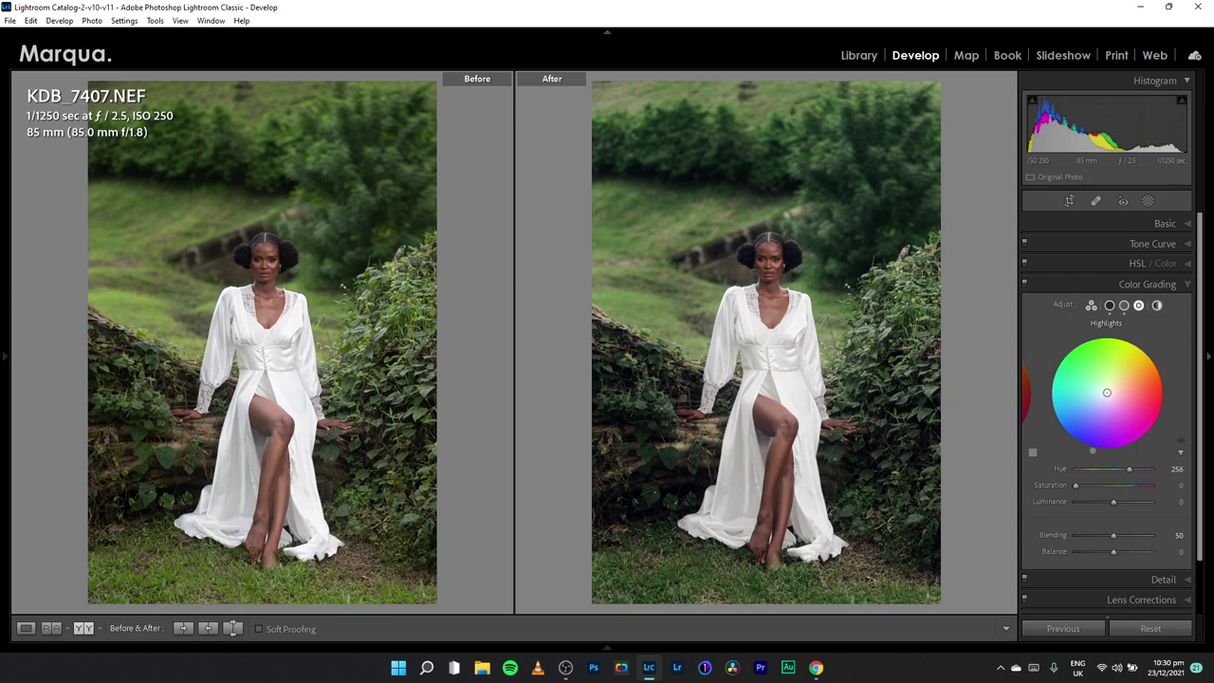
pyautogui.moveTo(1072, 492); pyautogui.dragTo(1081, 484)
# Compare the photo with the Color Grading adjustments switched off and on
pyautogui.click(1025, 284)
pyautogui.click(1025, 285)
pyautogui.click(1026, 285)
pyautogui.click(1026, 285)
pyautogui.click(1026, 285)
pyautogui.click(1025, 285)
pyautogui.click(1025, 284)
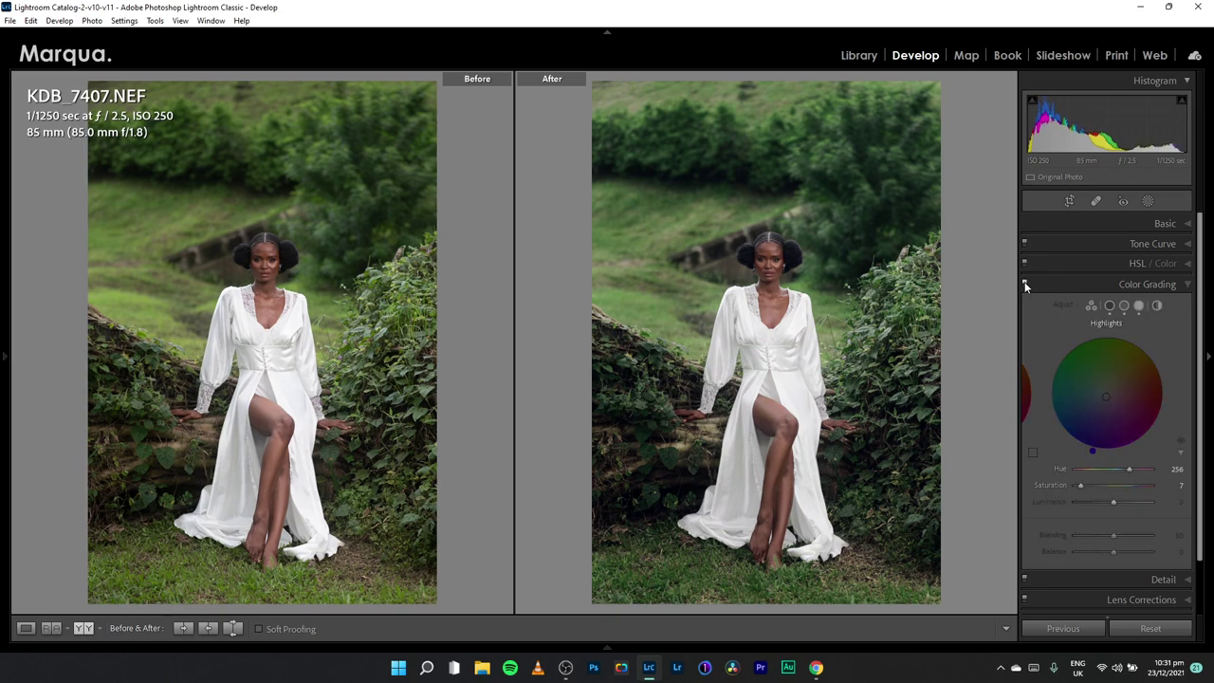
pyautogui.click(1026, 284)
pyautogui.click(1025, 285)
pyautogui.click(1025, 285)
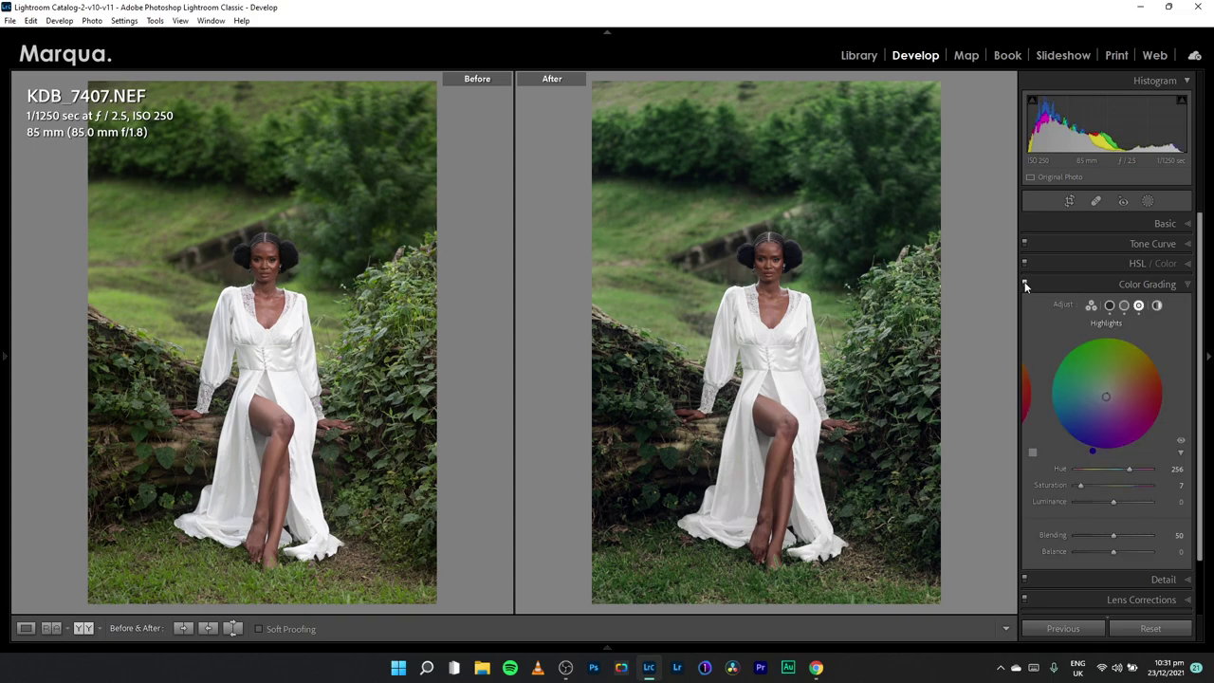
# Check the model up close while setting the Color Grading highlights Hue to 255 and the midtones Hue to 41
pyautogui.click(802, 383)
pyautogui.moveTo(803, 382); pyautogui.dragTo(827, 435)
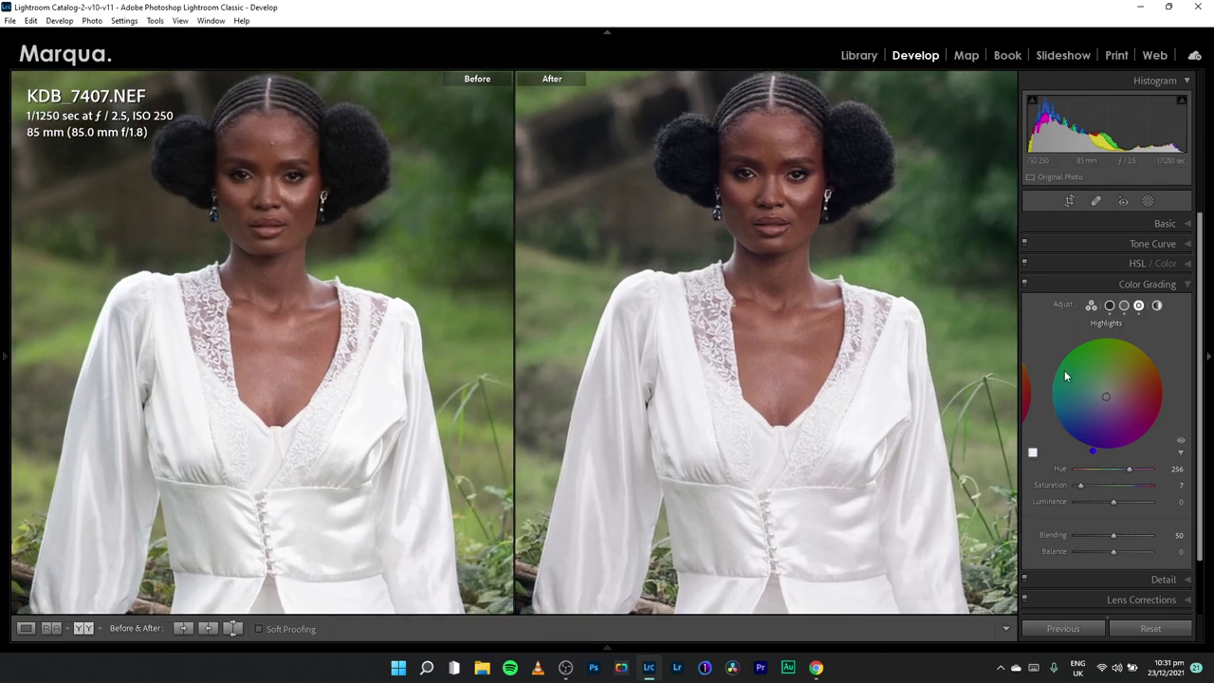
pyautogui.moveTo(1091, 450); pyautogui.dragTo(1091, 450)
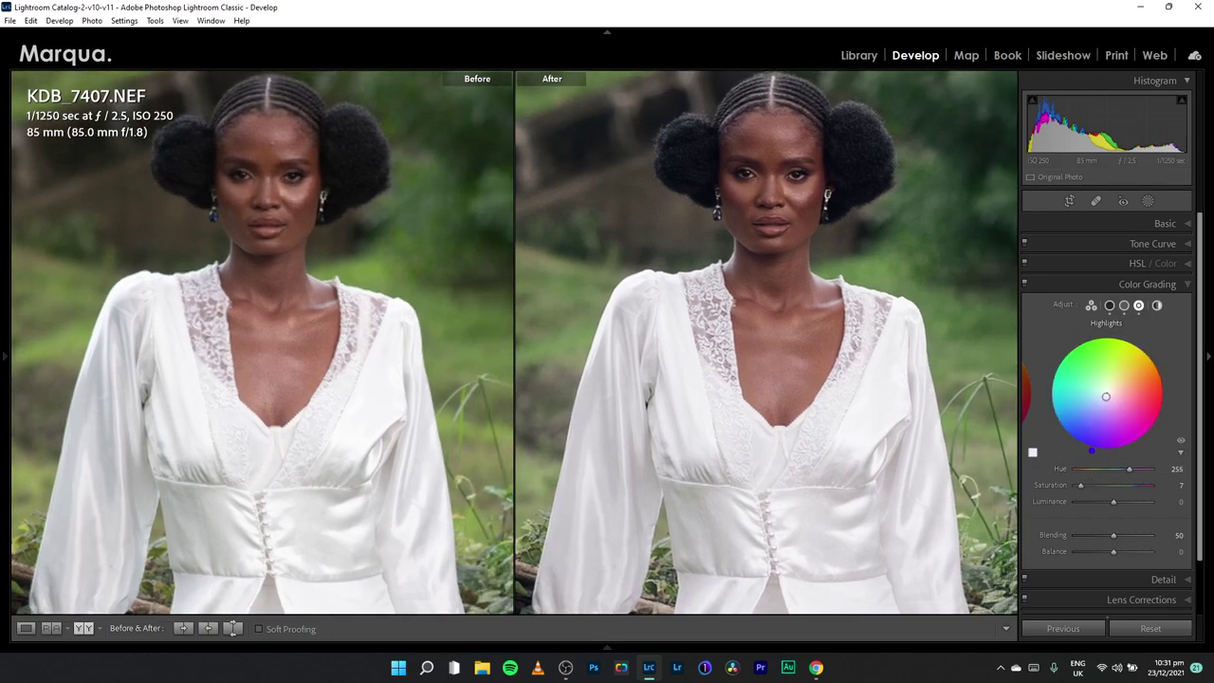
pyautogui.click(1124, 305)
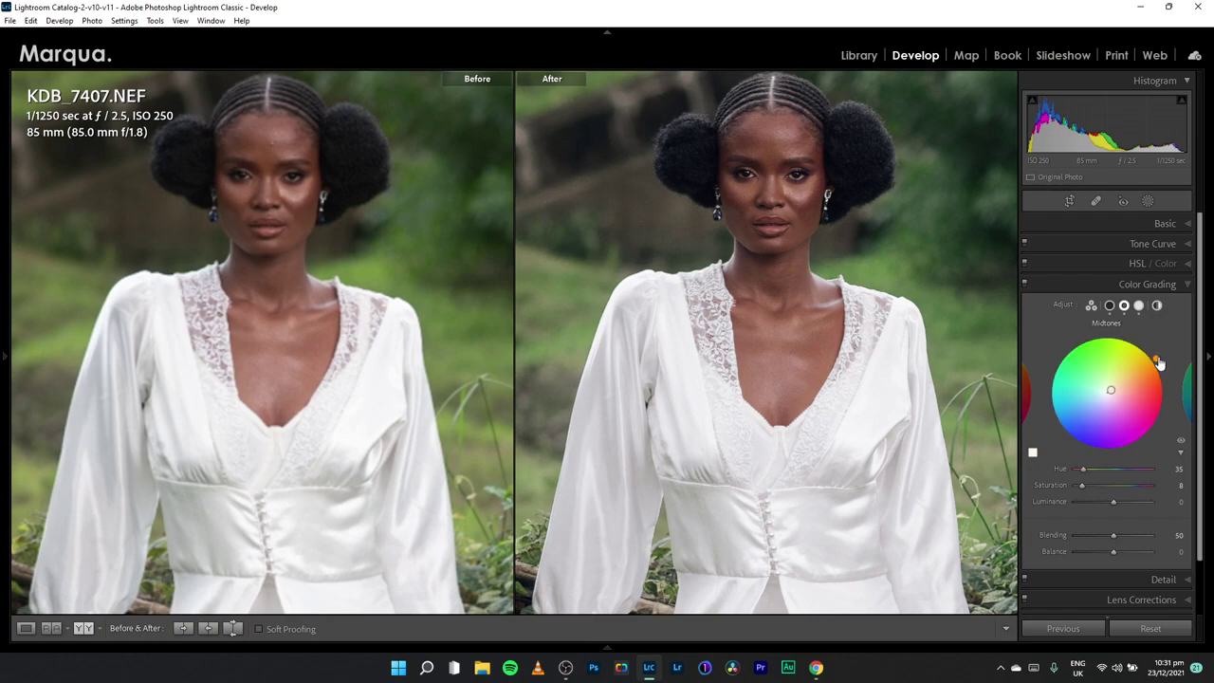
pyautogui.click(822, 368)
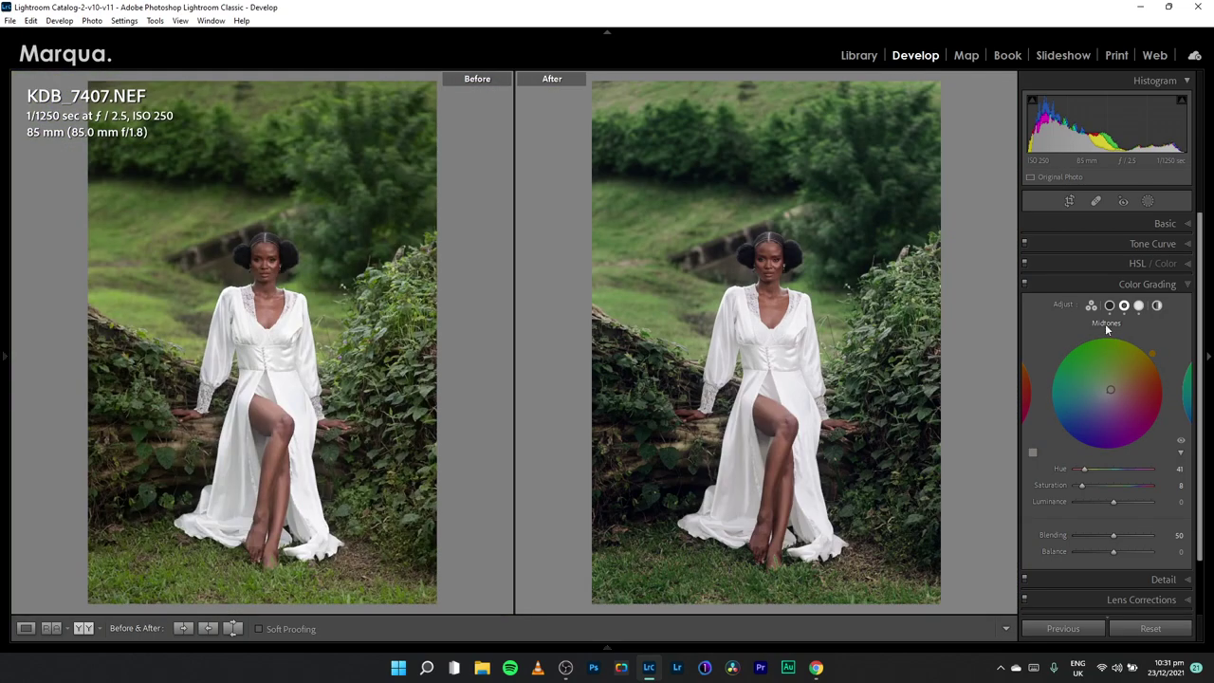
# Anchor the green channel of the Tone Curve with four points from shadows to highlights, the uppermost at Input 223, Output 224
pyautogui.click(1109, 280)
pyautogui.click(1172, 244)
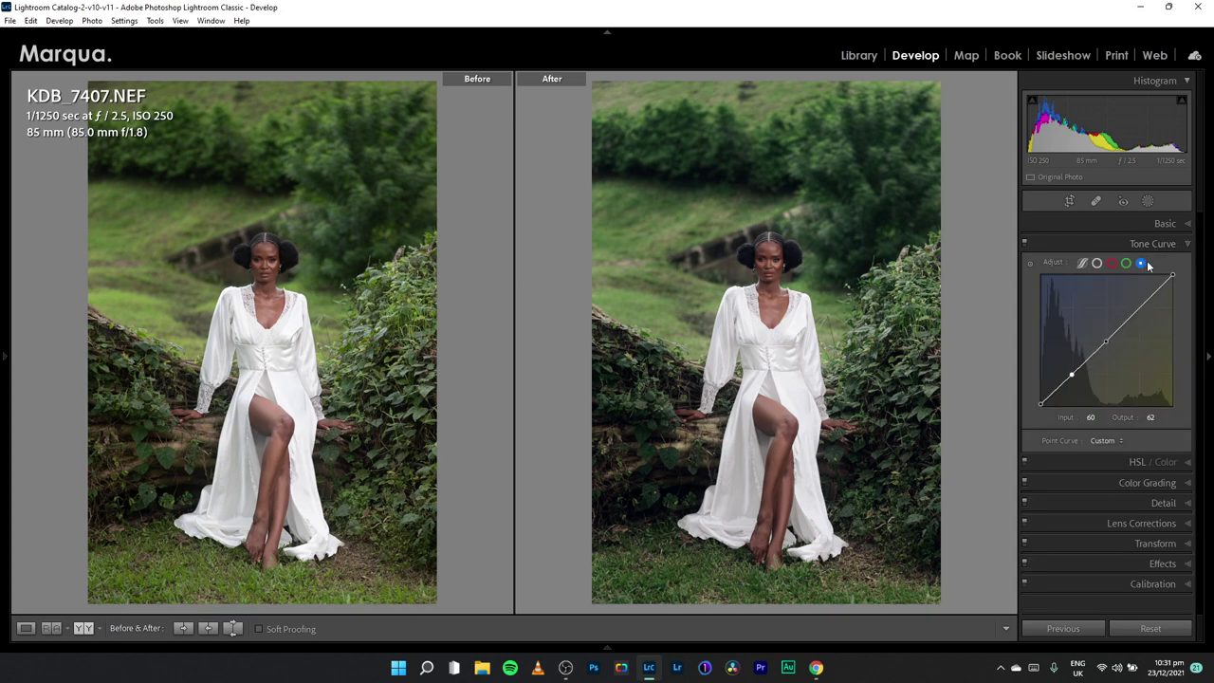
pyautogui.click(1126, 263)
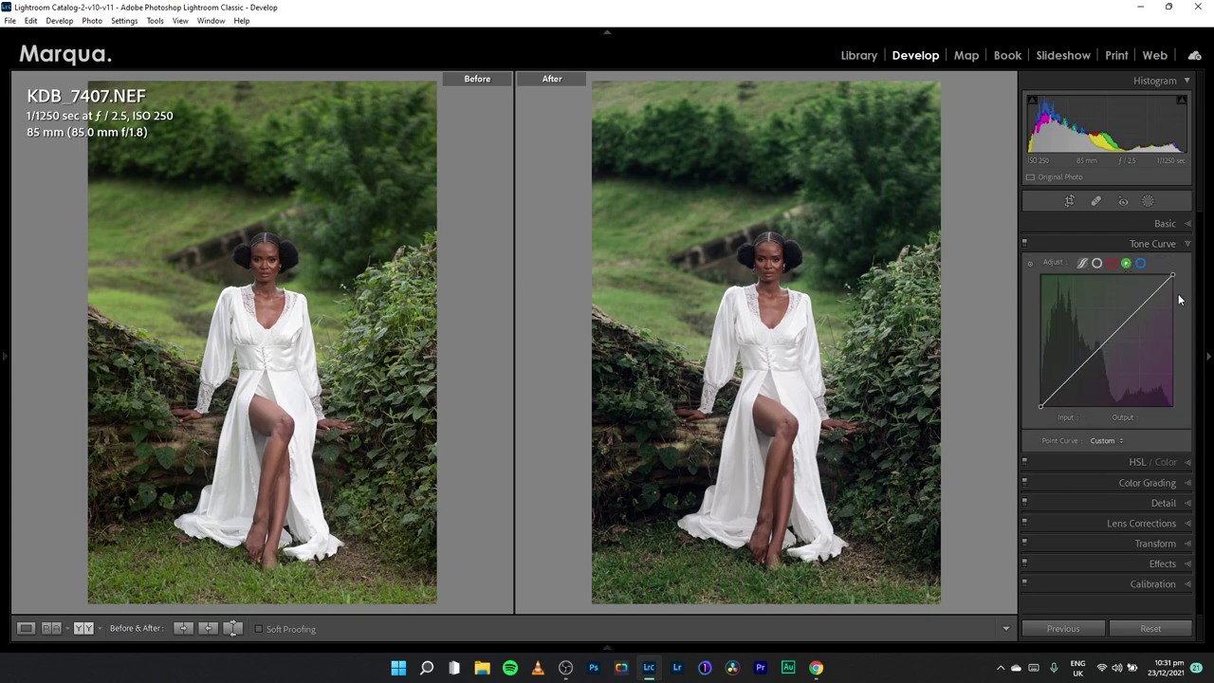
pyautogui.click(1141, 306)
pyautogui.click(1107, 339)
pyautogui.click(1071, 376)
pyautogui.moveTo(1174, 277); pyautogui.dragTo(1178, 276)
pyautogui.moveTo(1157, 291); pyautogui.dragTo(1158, 296)
# Compare the white dress up close with the Tone Curve adjustments switched off and on
pyautogui.click(783, 365)
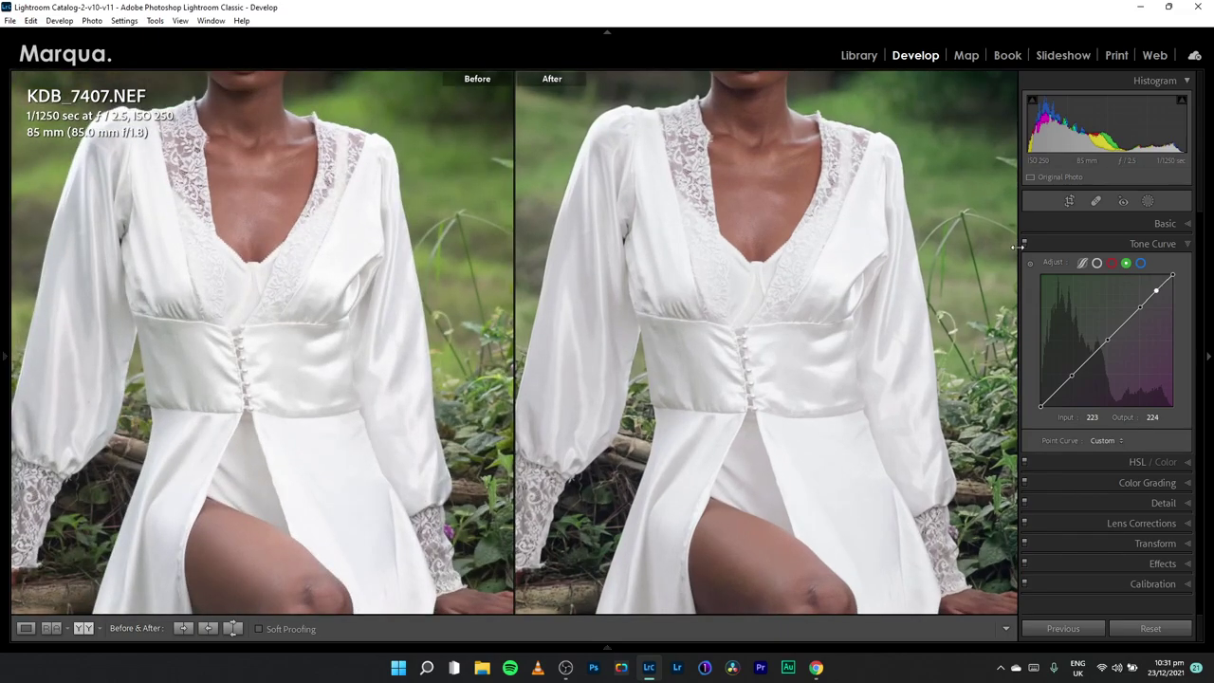
pyautogui.click(1024, 243)
pyautogui.click(1025, 244)
pyautogui.click(875, 332)
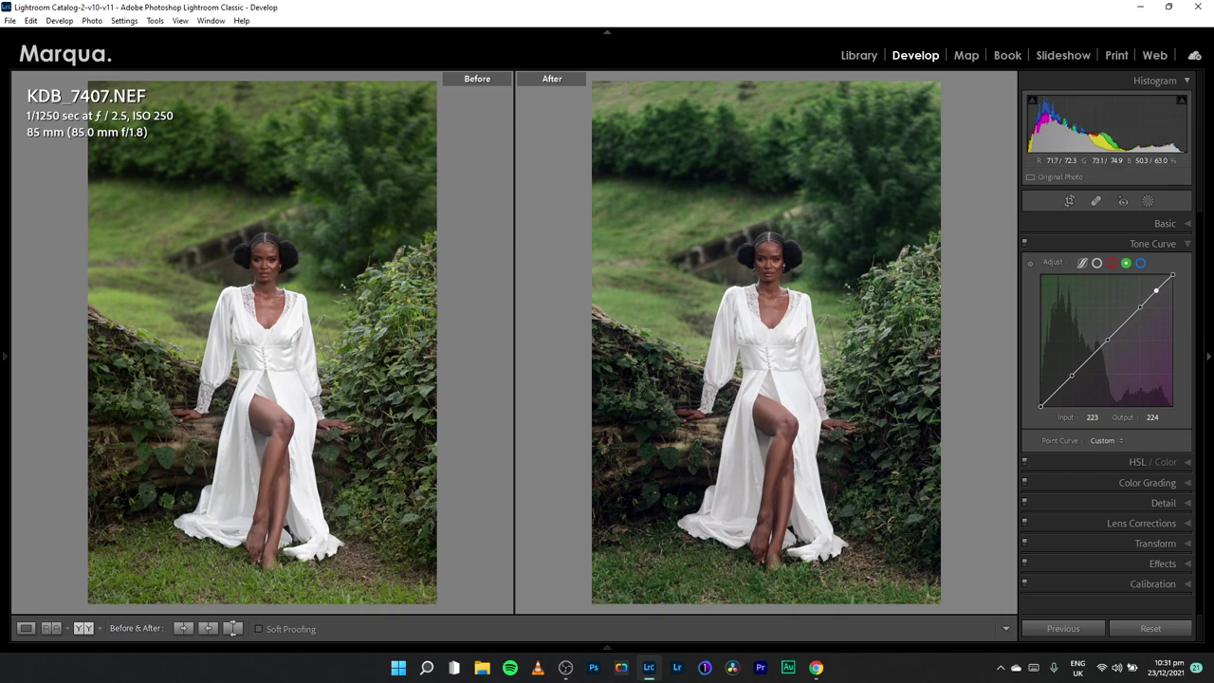
pyautogui.click(1100, 243)
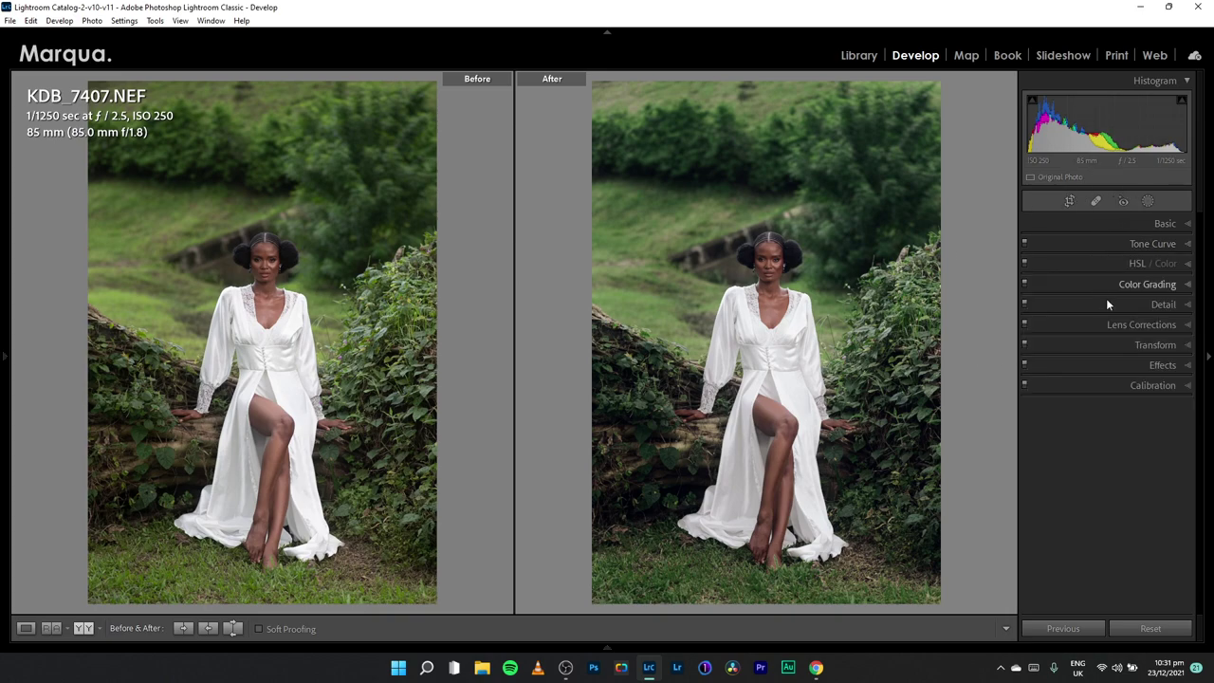
# Set the Detail Sharpening Amount to 0 and check the effect on the face and dress up close
pyautogui.click(1107, 306)
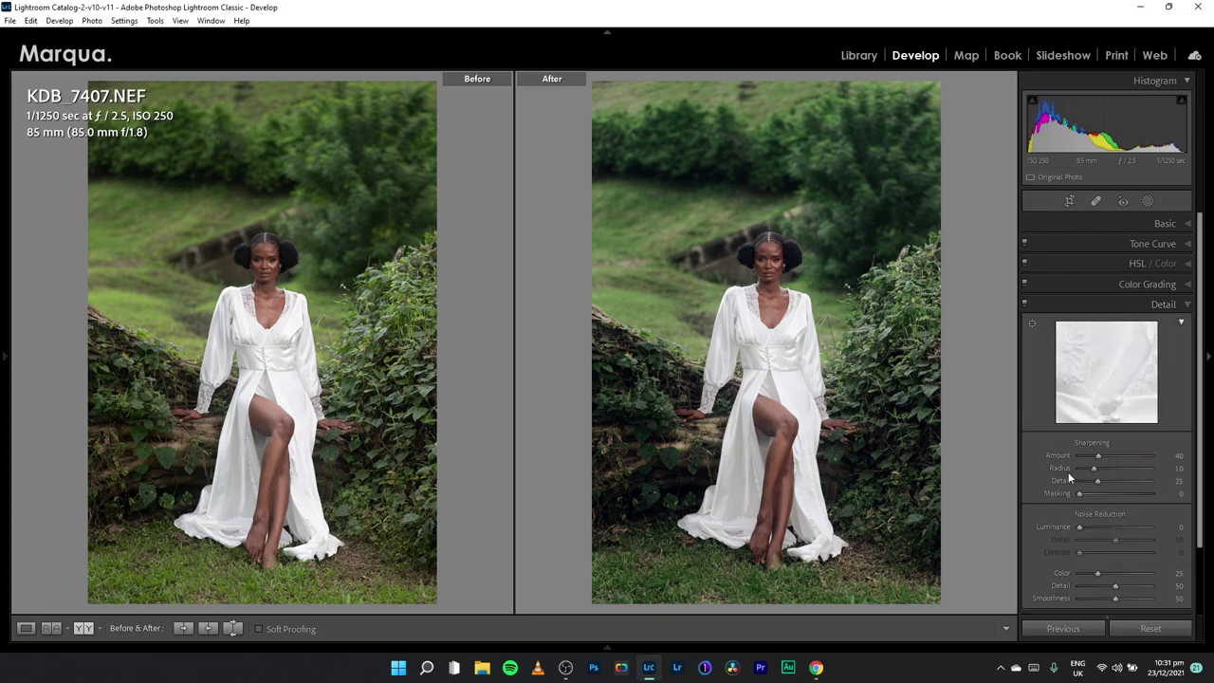
pyautogui.moveTo(1098, 460); pyautogui.dragTo(993, 463)
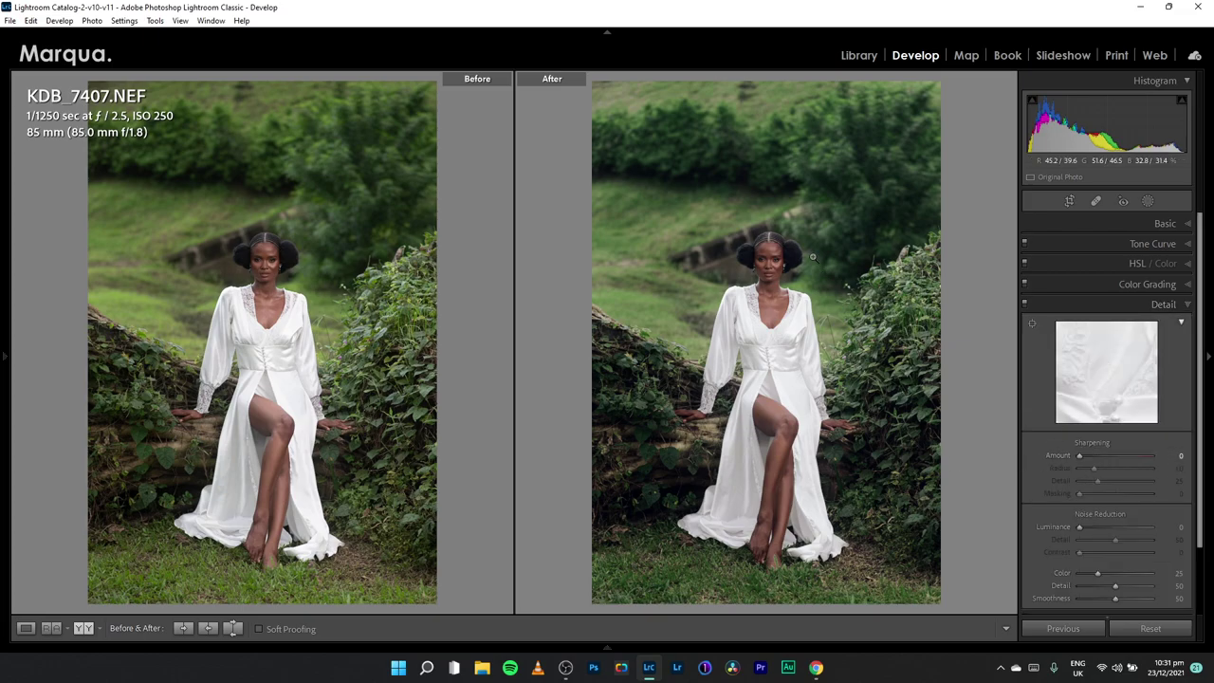
pyautogui.click(778, 273)
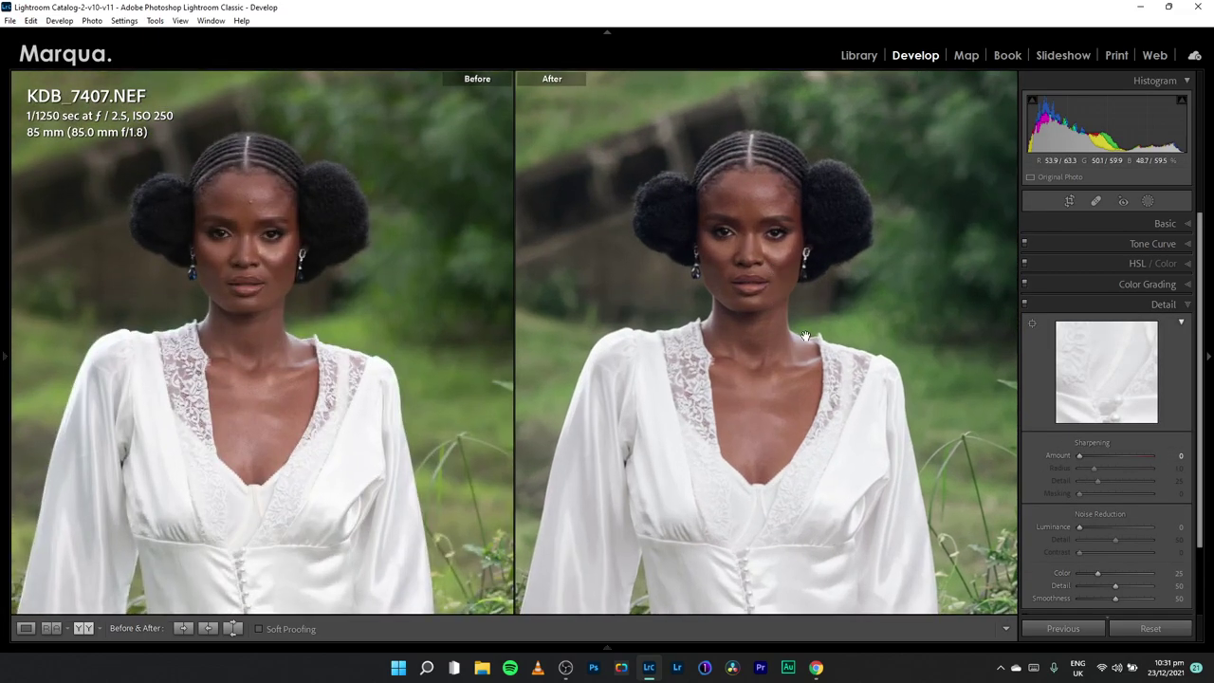
pyautogui.click(810, 377)
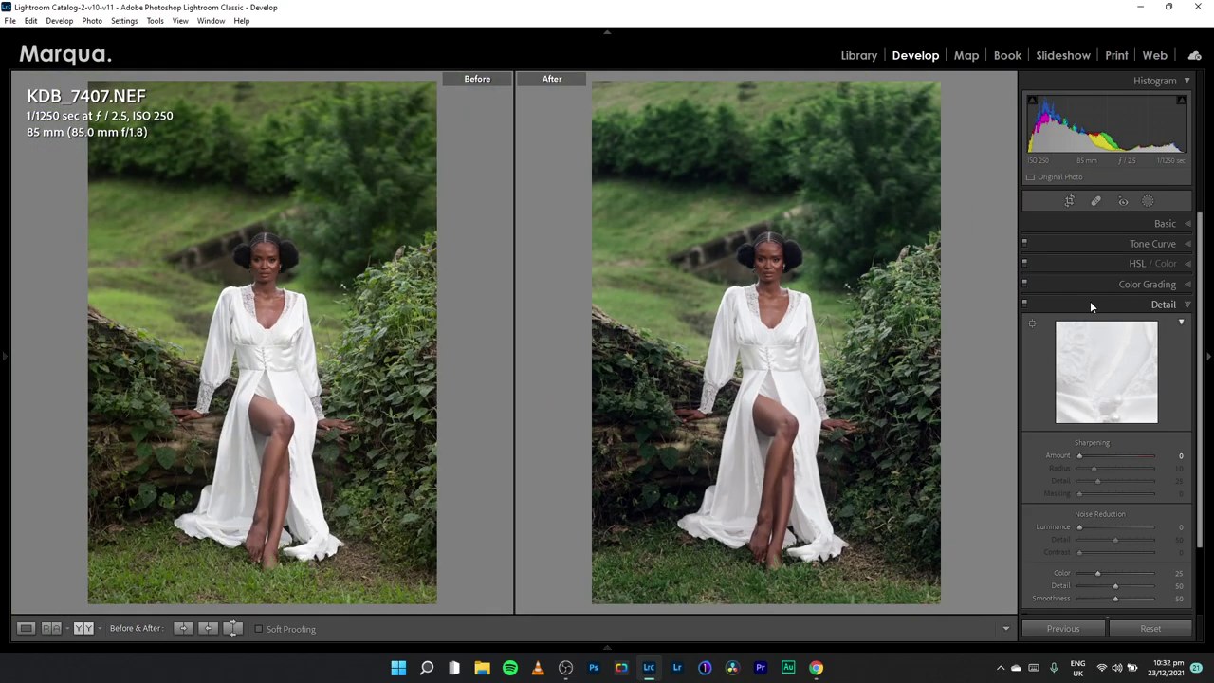
pyautogui.click(1090, 305)
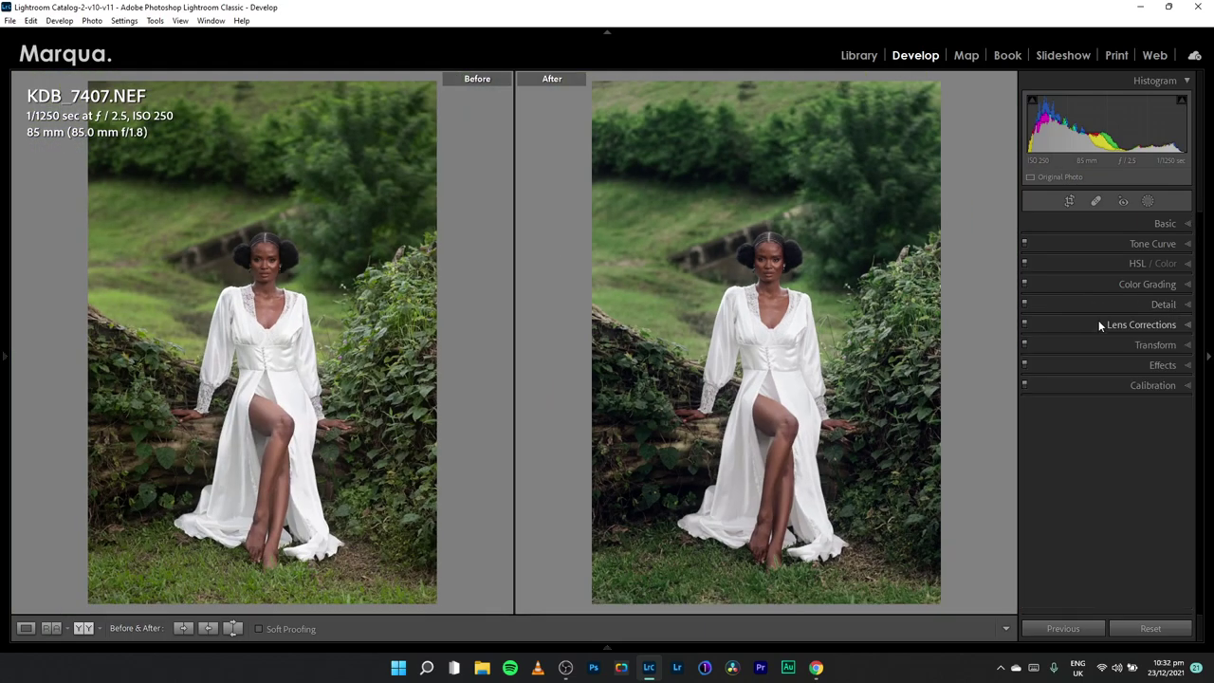
# Set Calibration Green Primary Saturation to -11 and Shadows Tint to -5, and compare the photo with the calibration off and on
pyautogui.click(1099, 386)
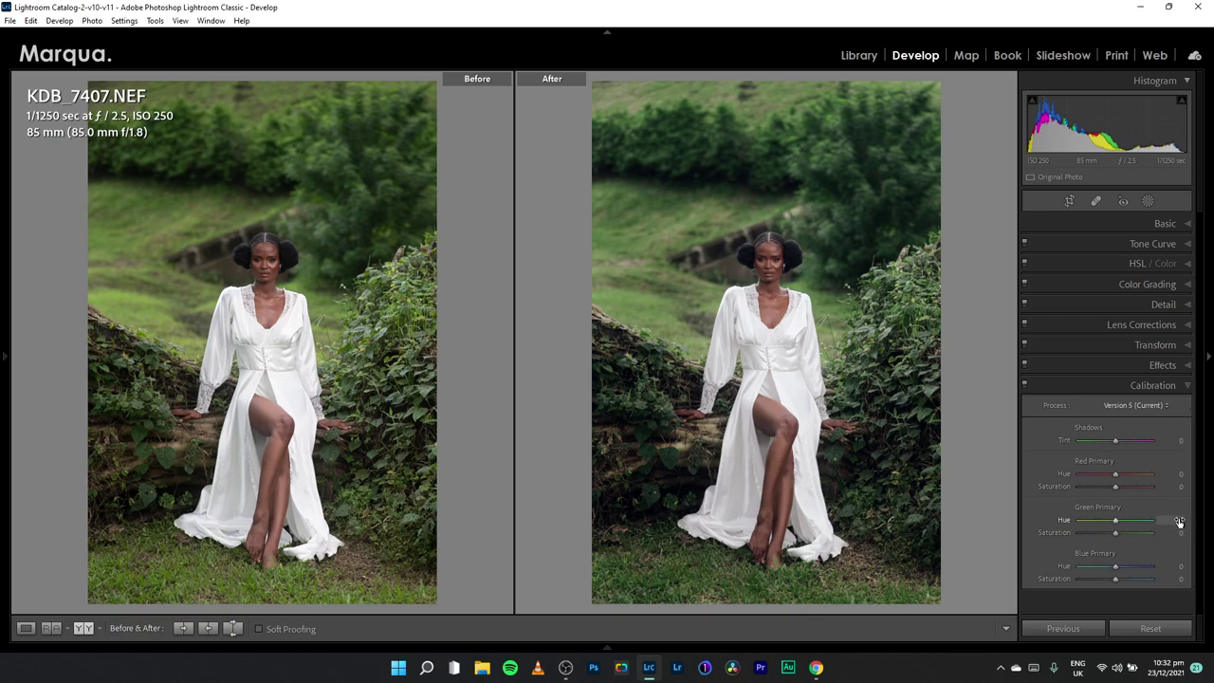
pyautogui.moveTo(1117, 533)
pyautogui.mouseDown()
pyautogui.moveTo(1093, 535)
pyautogui.moveTo(1124, 534)
pyautogui.moveTo(1112, 532)
pyautogui.mouseUp()
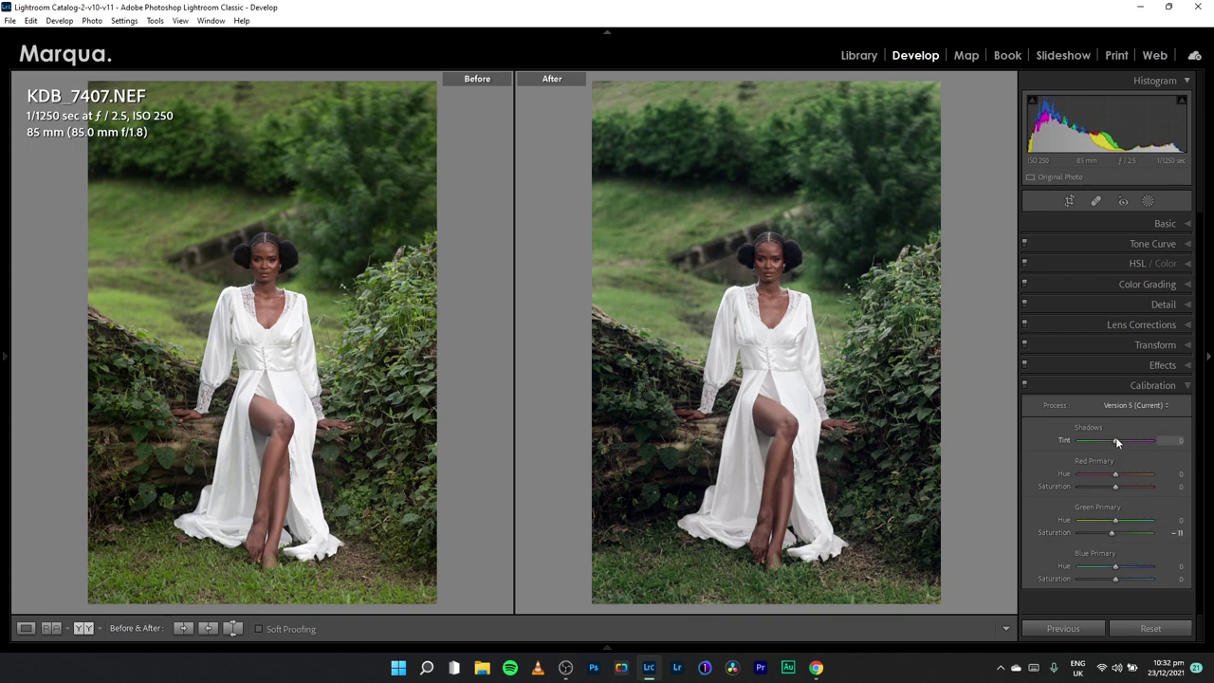
pyautogui.moveTo(1114, 439); pyautogui.dragTo(1112, 439)
pyautogui.click(1025, 385)
pyautogui.click(1026, 385)
pyautogui.click(1025, 386)
pyautogui.click(1026, 386)
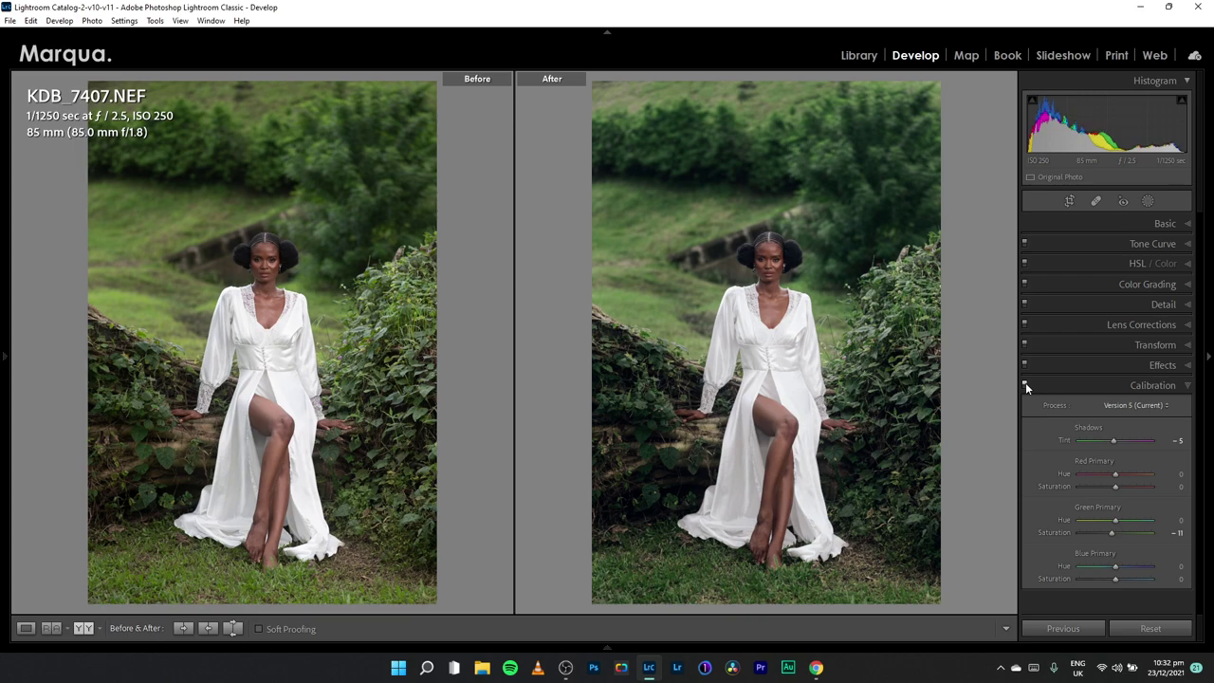
pyautogui.click(1079, 386)
# Add Grain with Amount 17 in Effects and adjust the Post-Crop Vignetting Amount
pyautogui.click(1104, 365)
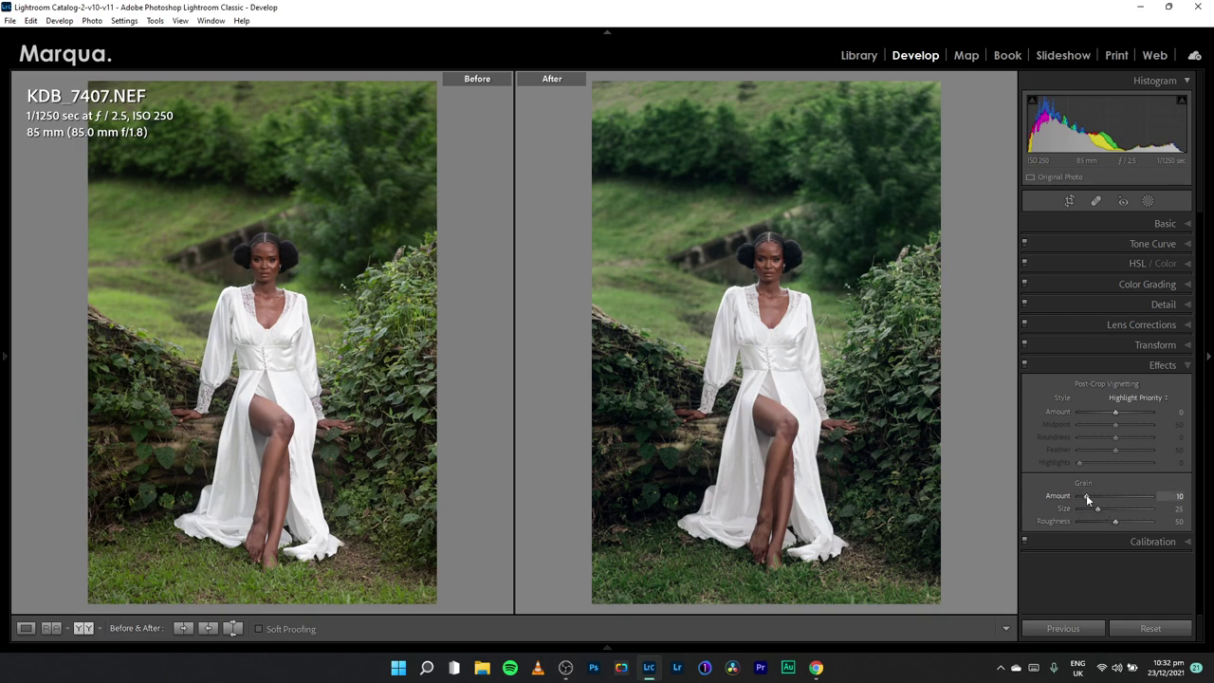
pyautogui.moveTo(1089, 495); pyautogui.dragTo(1093, 498)
pyautogui.moveTo(1105, 138); pyautogui.dragTo(1111, 137)
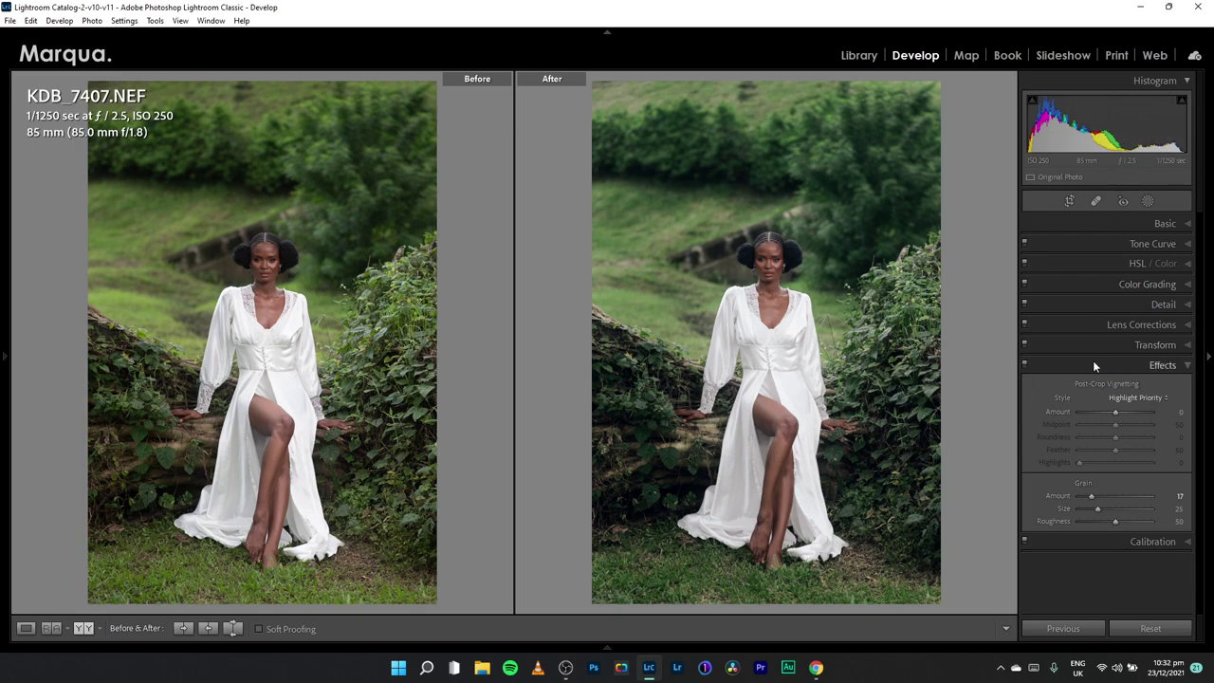
pyautogui.moveTo(1115, 413); pyautogui.dragTo(1153, 454)
pyautogui.moveTo(1172, 414); pyautogui.dragTo(1182, 413)
pyautogui.click(1139, 367)
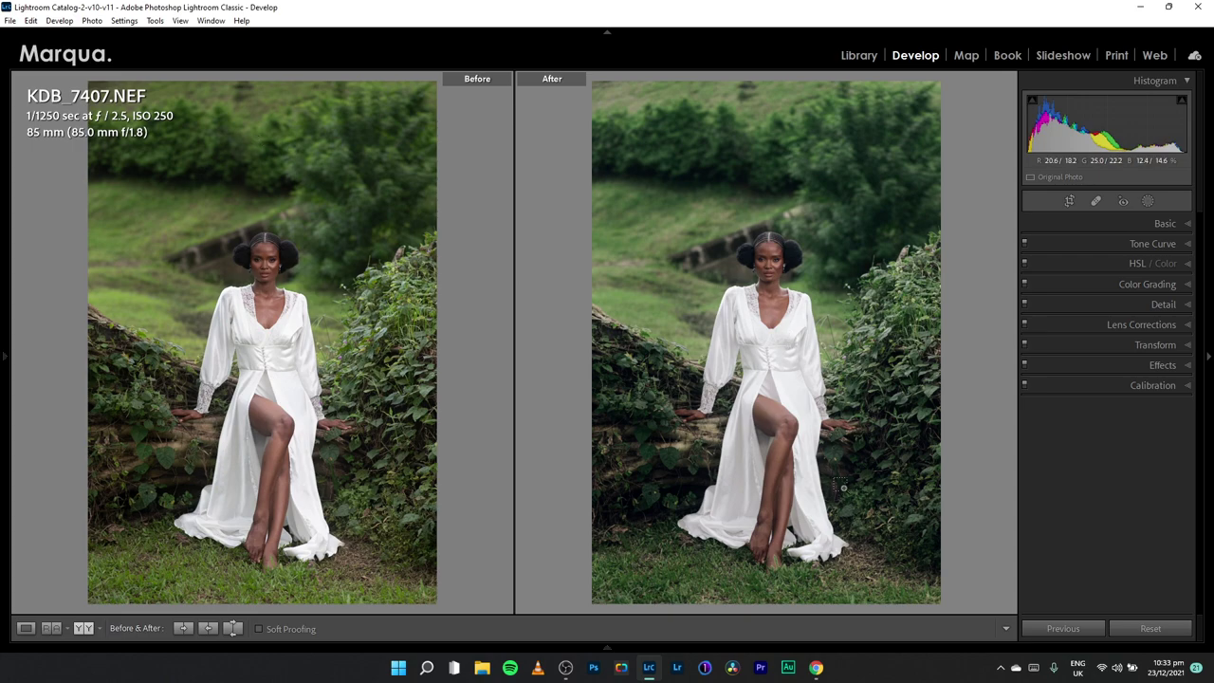
# Copy the photo's Develop settings, leaving out Transform, Spot Removal, Crop and Masking
pyautogui.hotkey('ctrl', 'shift', 'c')
pyautogui.moveTo(802, 325); pyautogui.dragTo(771, 225)
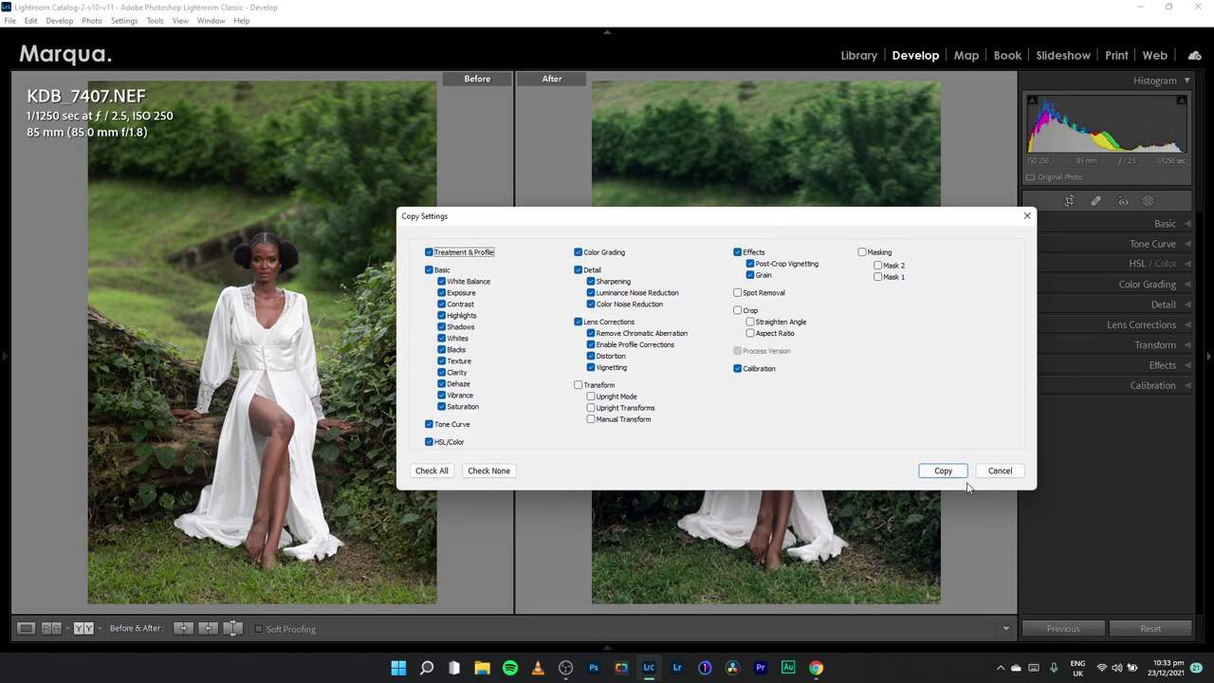
pyautogui.click(943, 471)
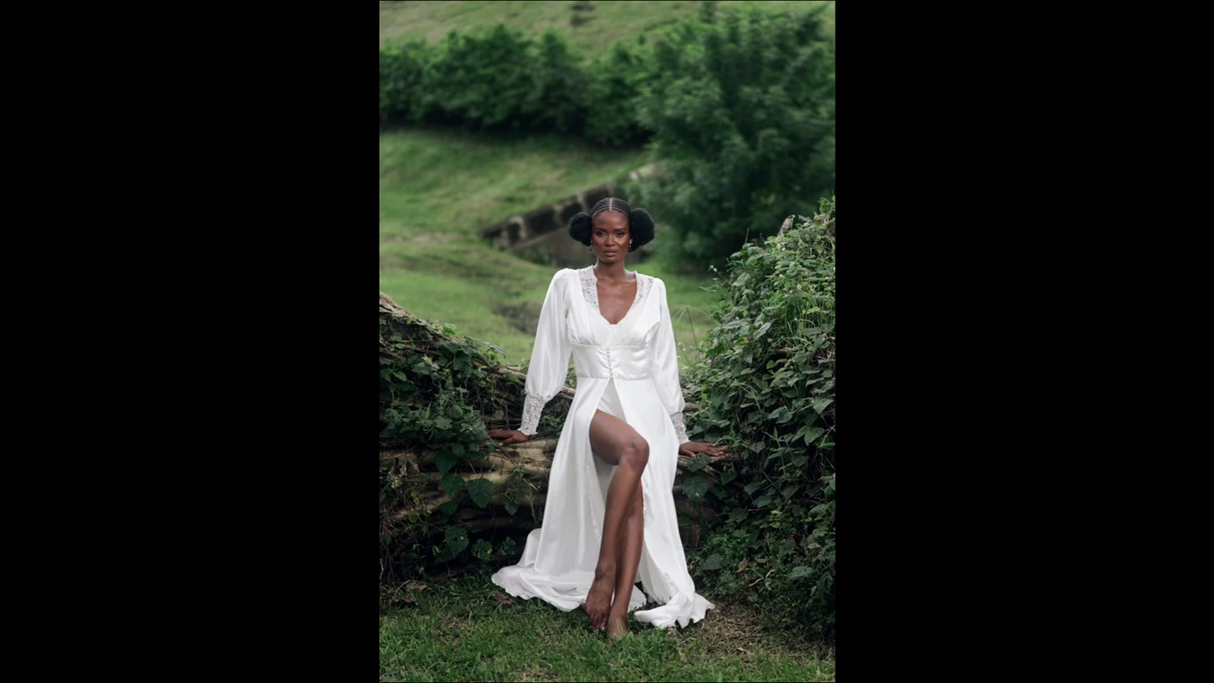
# Open KDB_7364.NEF from the Library grid in Develop and paste the copied settings onto it
pyautogui.press('Escape')
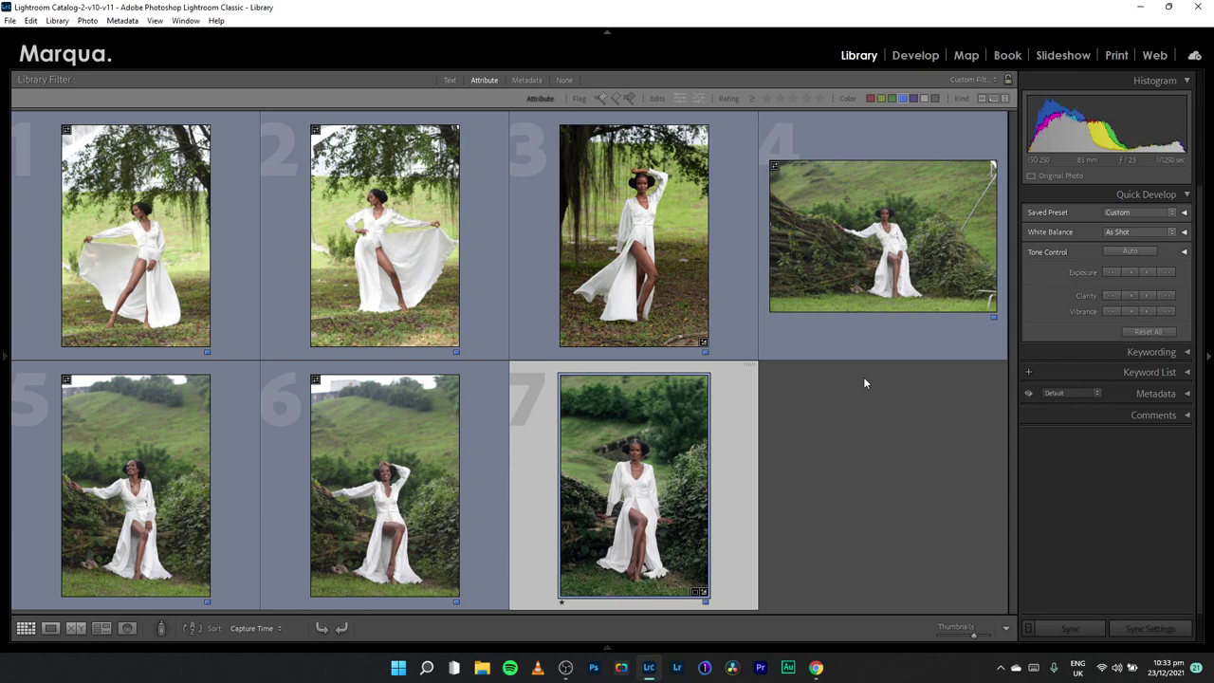
pyautogui.click(144, 484)
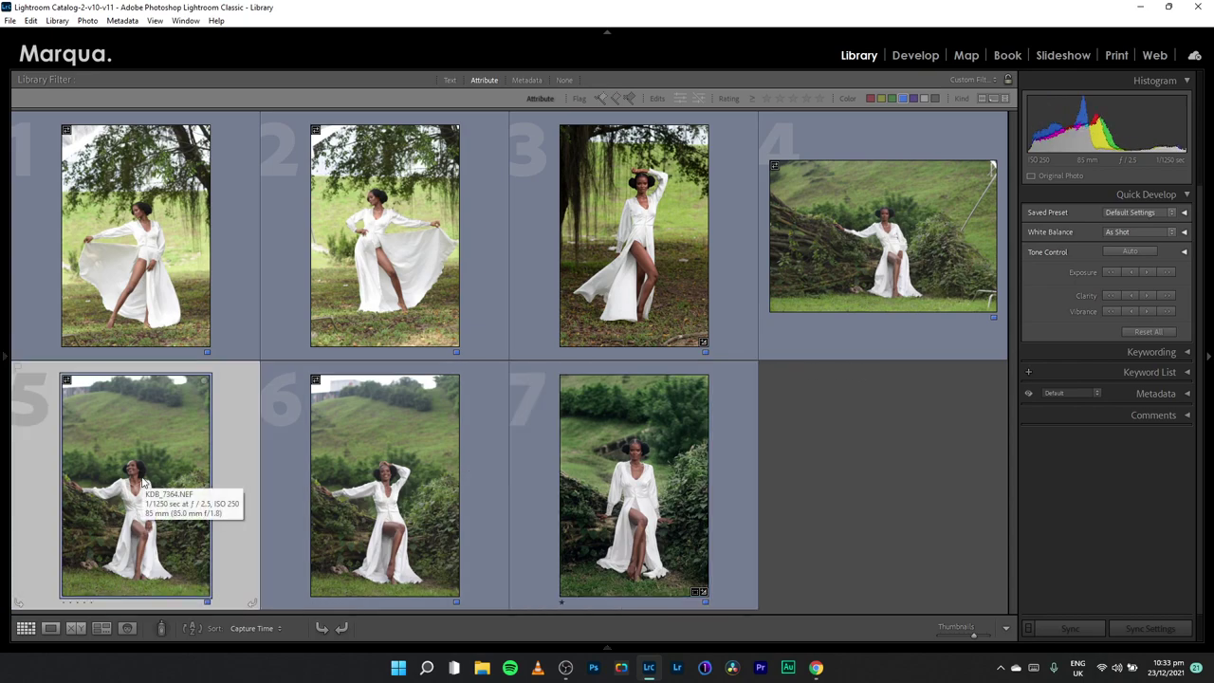
pyautogui.press('d')
pyautogui.hotkey('ctrl', 'shift', 'v')
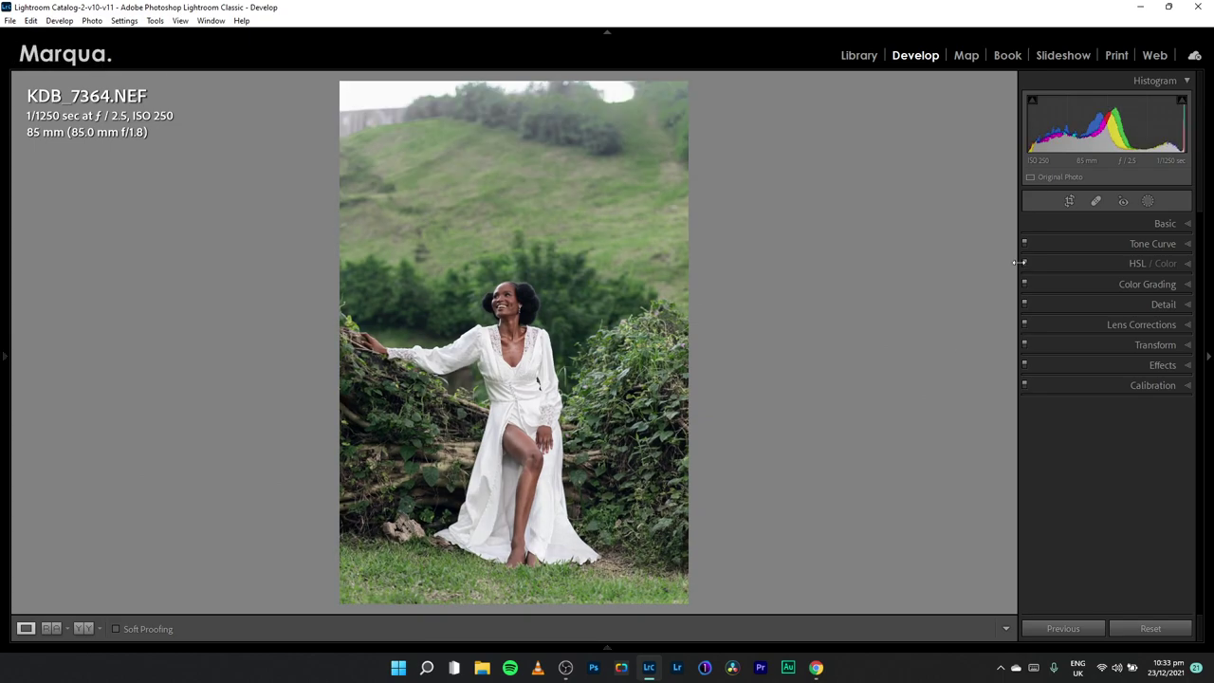
# Crop the photo tighter to cut out the sky above the hill, and review it in Before & After with the HSL Hue settings
pyautogui.click(1070, 201)
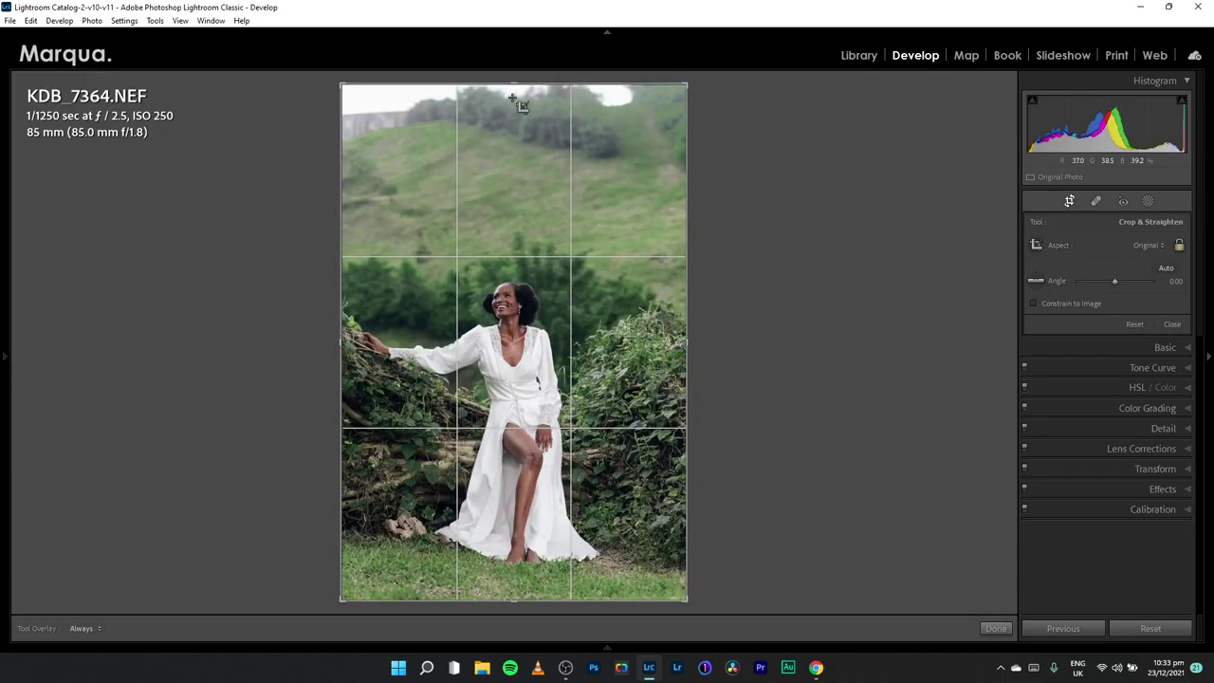
pyautogui.moveTo(529, 91); pyautogui.dragTo(524, 126)
pyautogui.moveTo(539, 273); pyautogui.dragTo(557, 272)
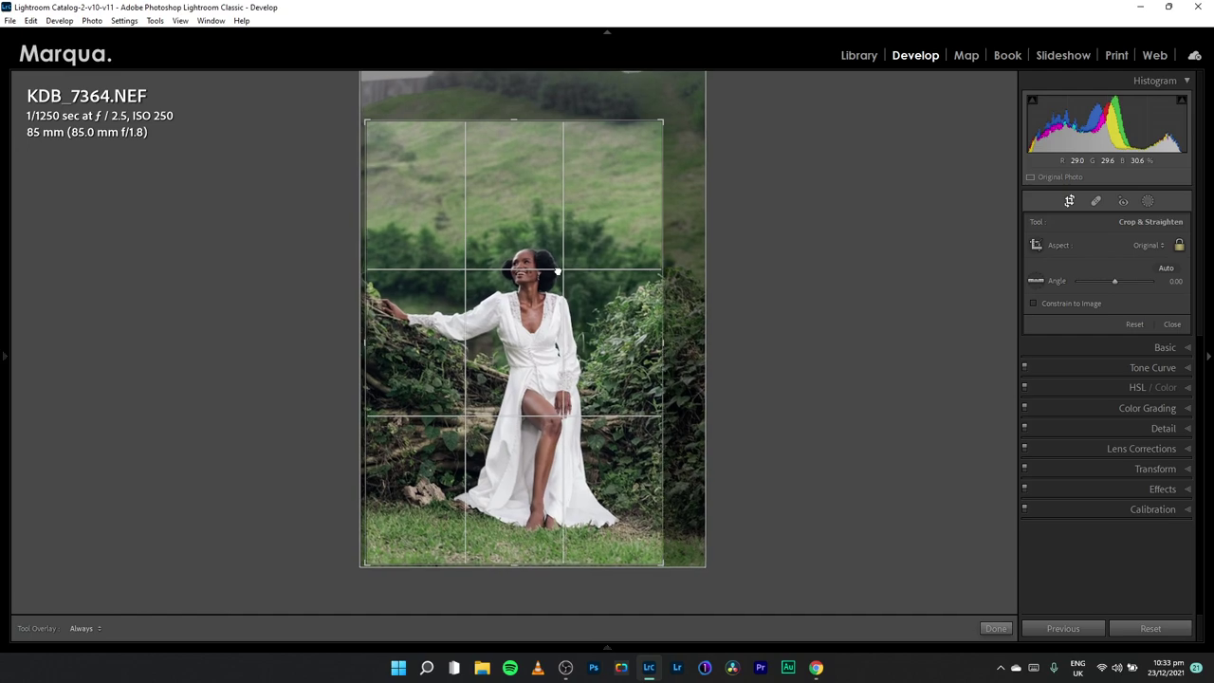
pyautogui.press('Return')
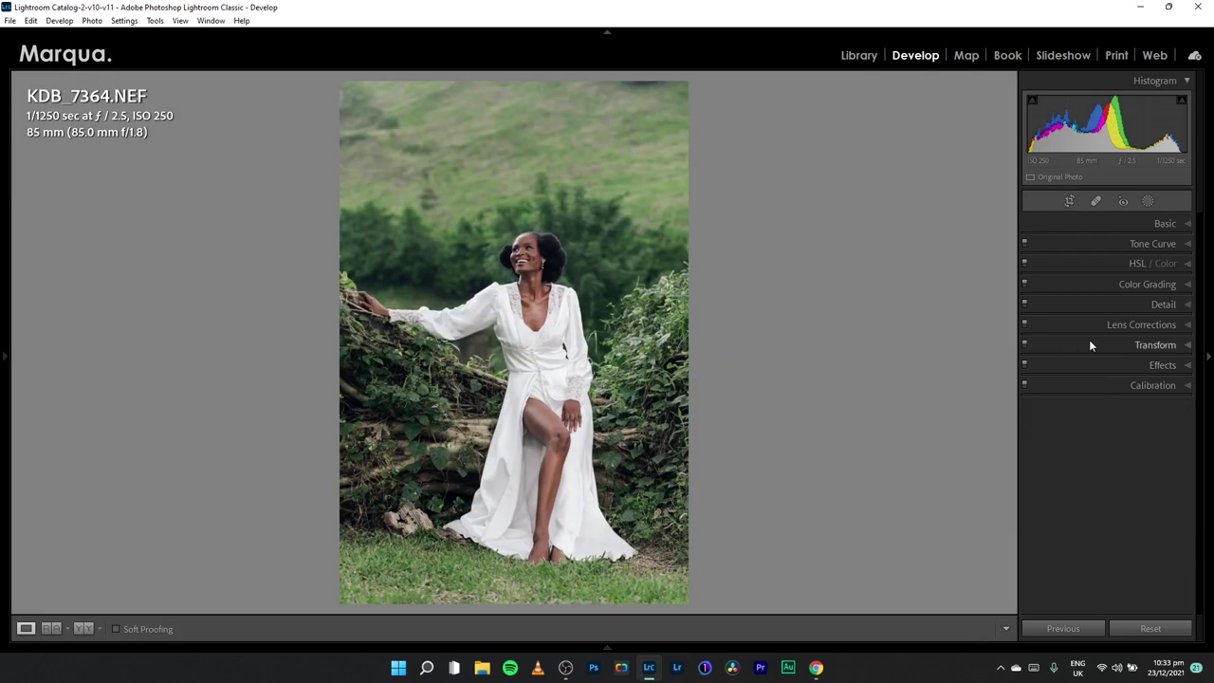
pyautogui.press('y')
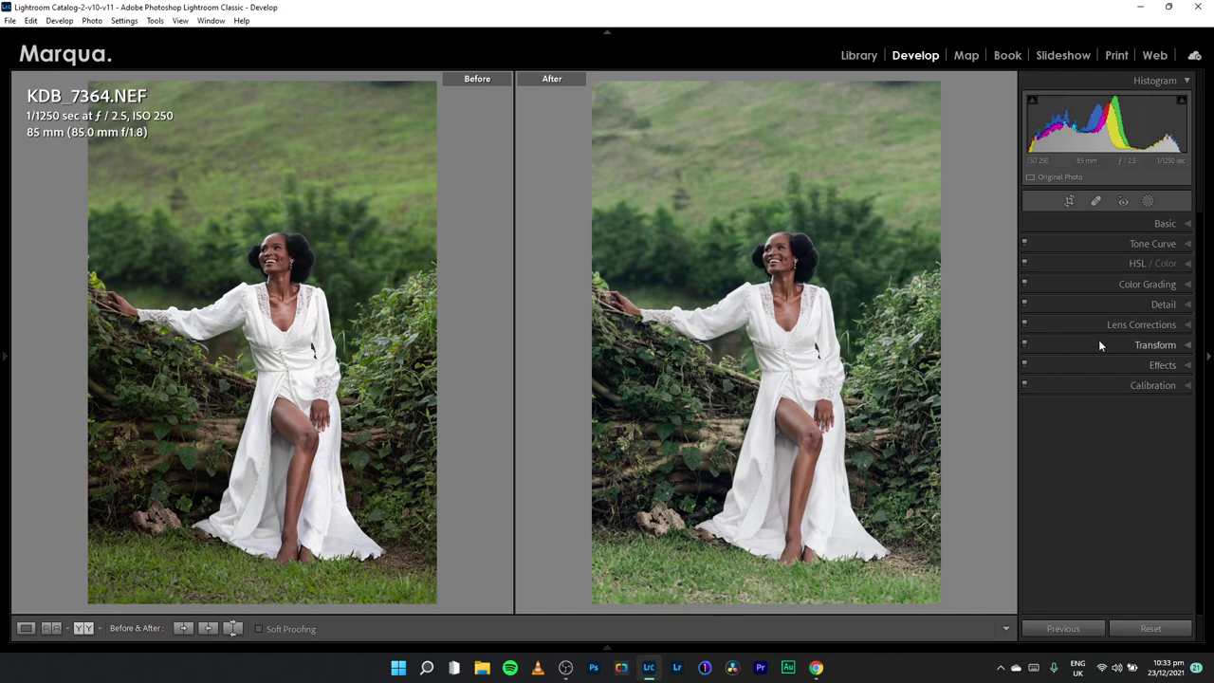
pyautogui.click(1086, 263)
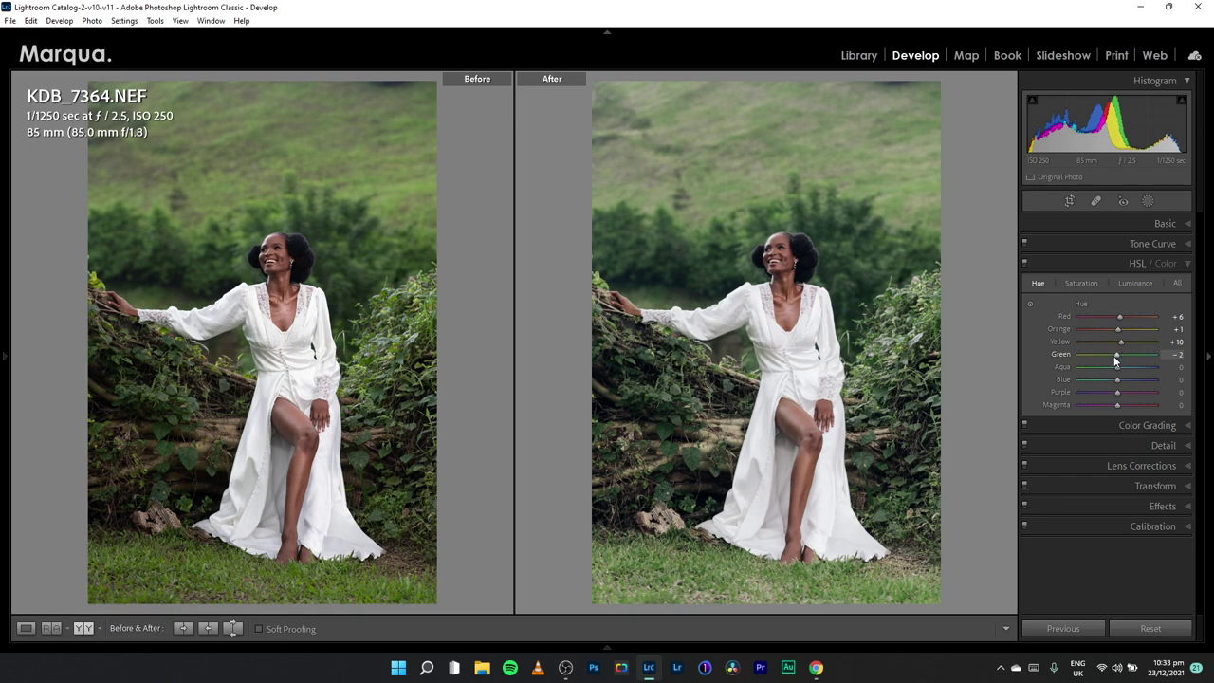
# Copy the Develop settings of KDB_7364.NEF, paste them onto KDB_7367.NEF in the Library grid, and open that photo in Develop
pyautogui.hotkey('ctrl', 'shift', 'c')
pyautogui.click(832, 469)
pyautogui.press('g')
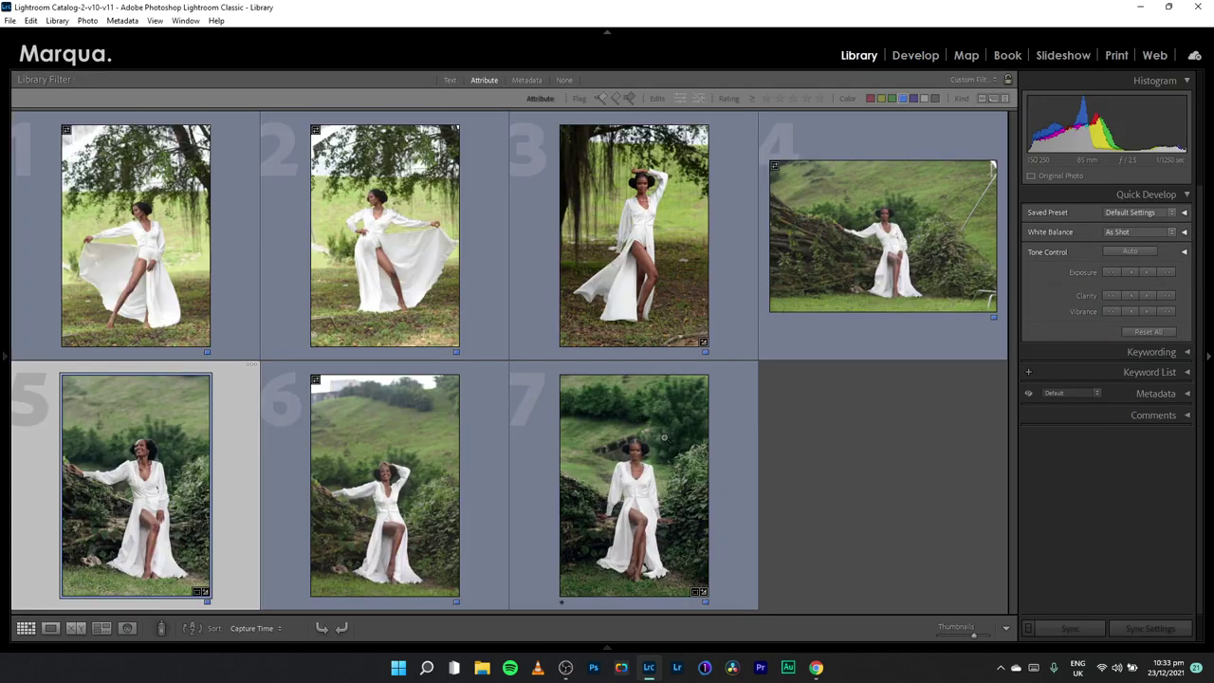
pyautogui.click(386, 462)
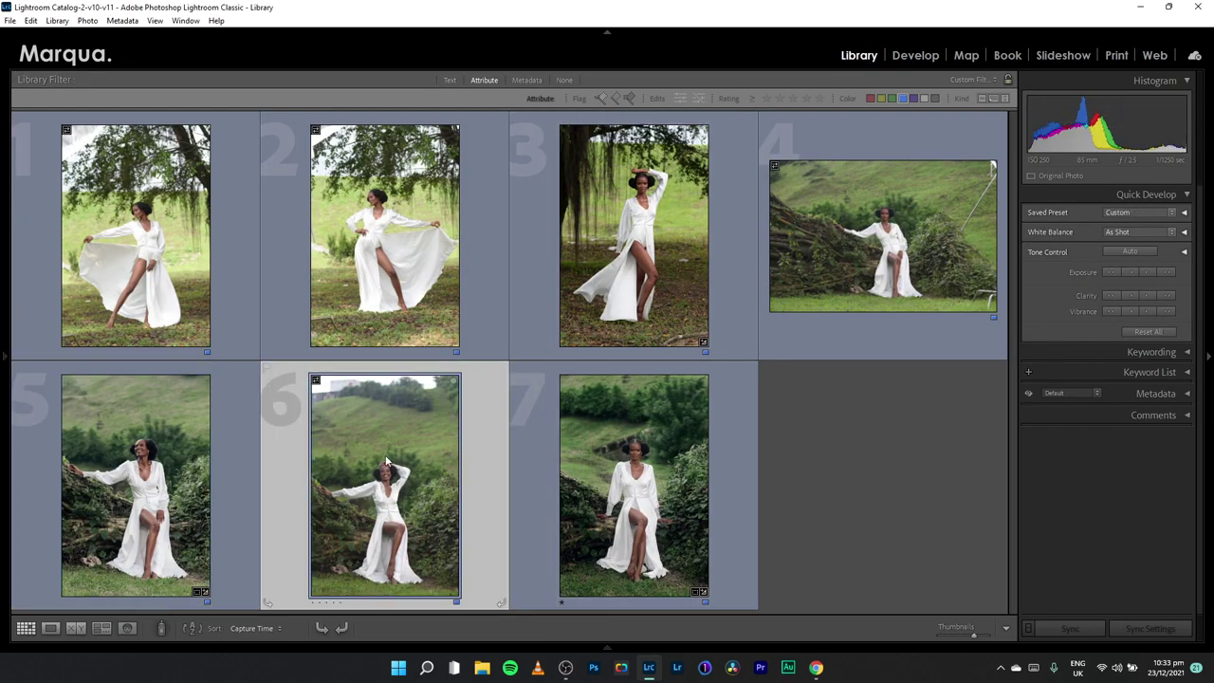
pyautogui.hotkey('ctrl', 'shift', 'v')
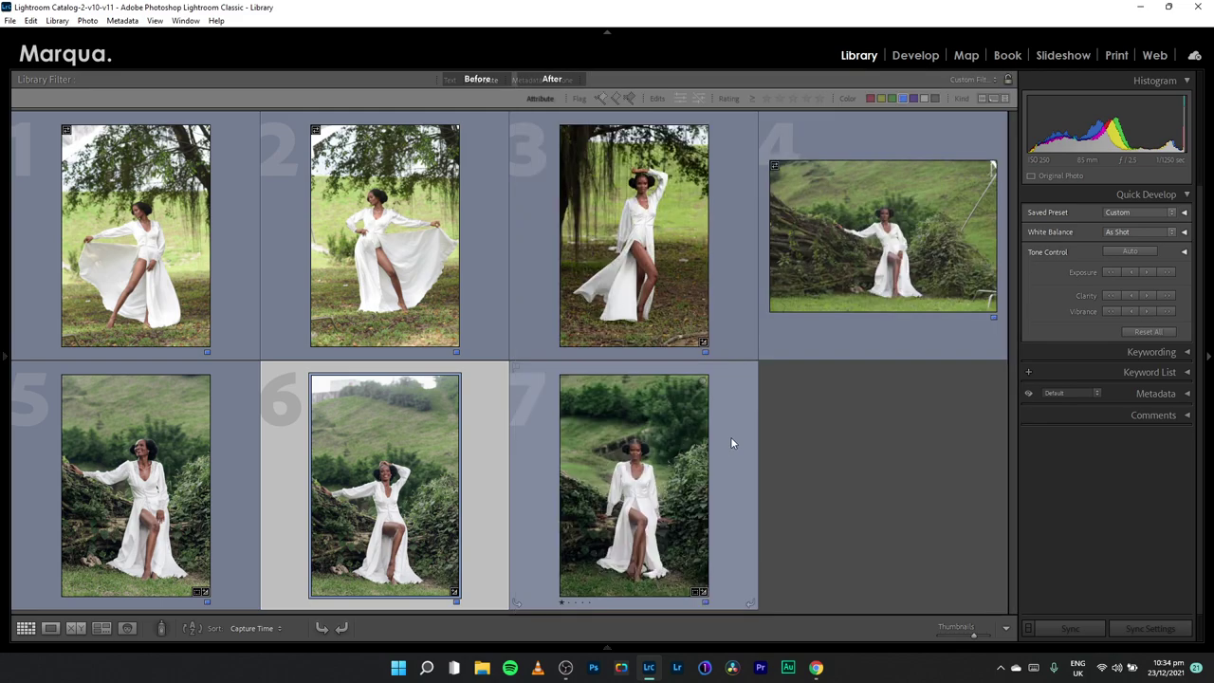
pyautogui.press('d')
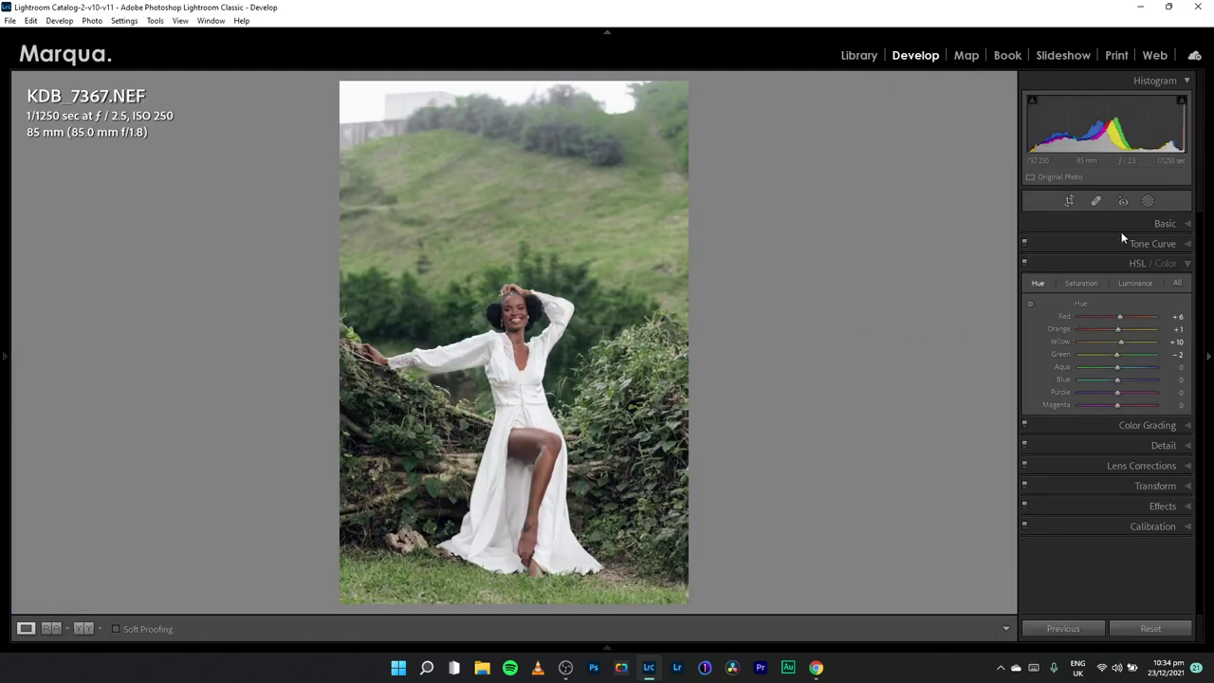
# Crop the photo to the 4 x 5 / 8 x 10 aspect ratio to cut out the building and sky above the hill
pyautogui.click(1070, 202)
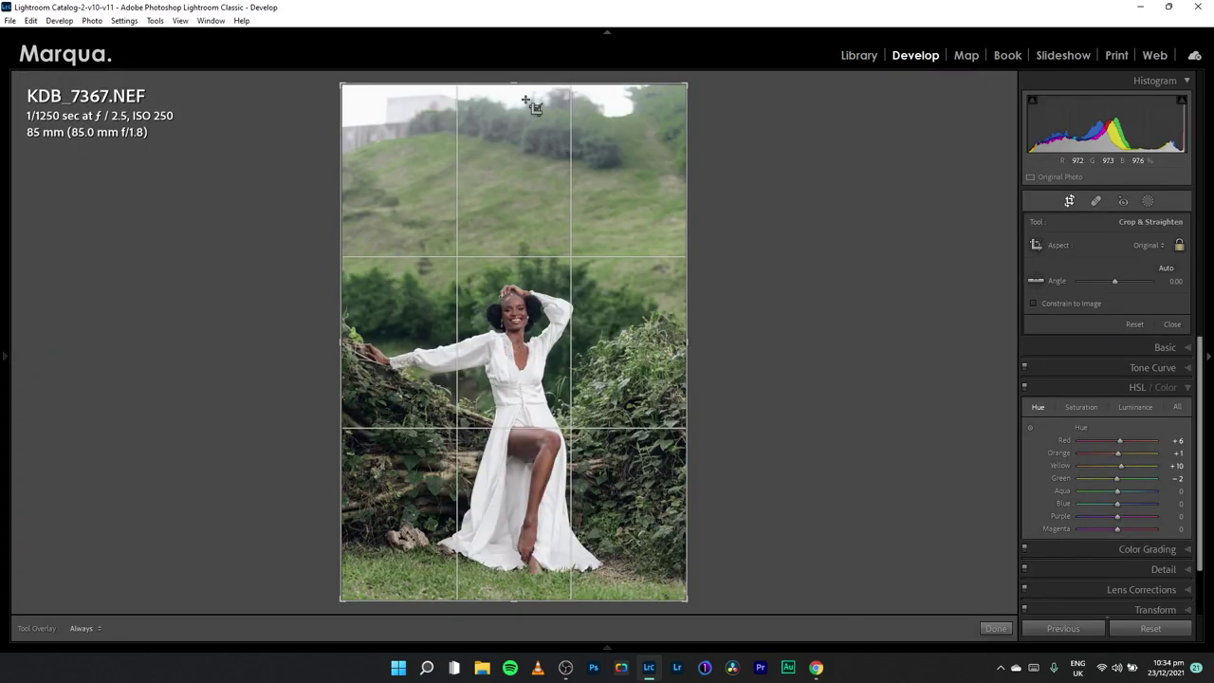
pyautogui.click(1180, 246)
pyautogui.click(1150, 246)
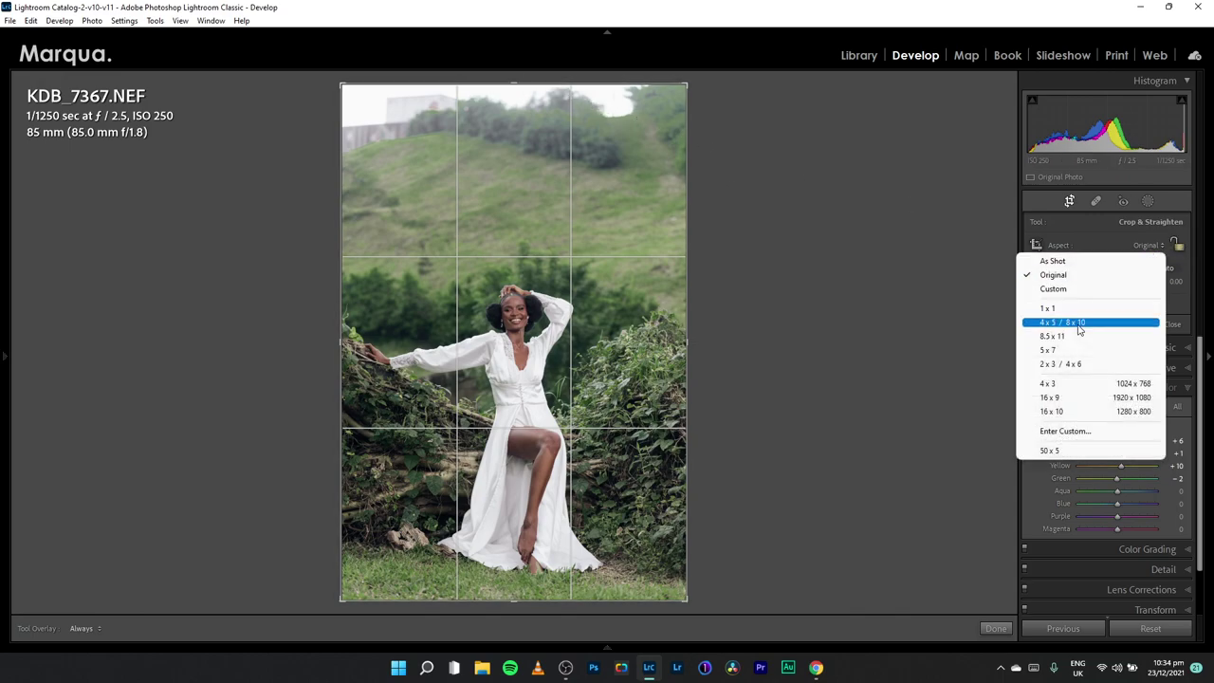
pyautogui.click(1079, 324)
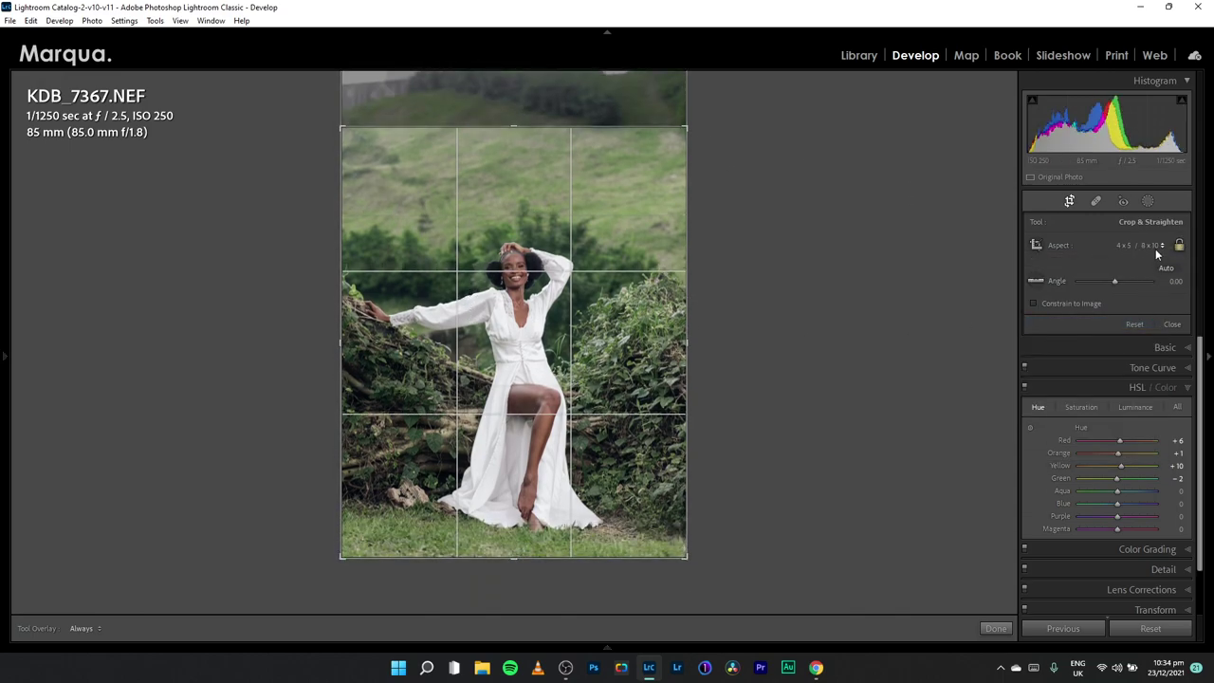
pyautogui.click(995, 628)
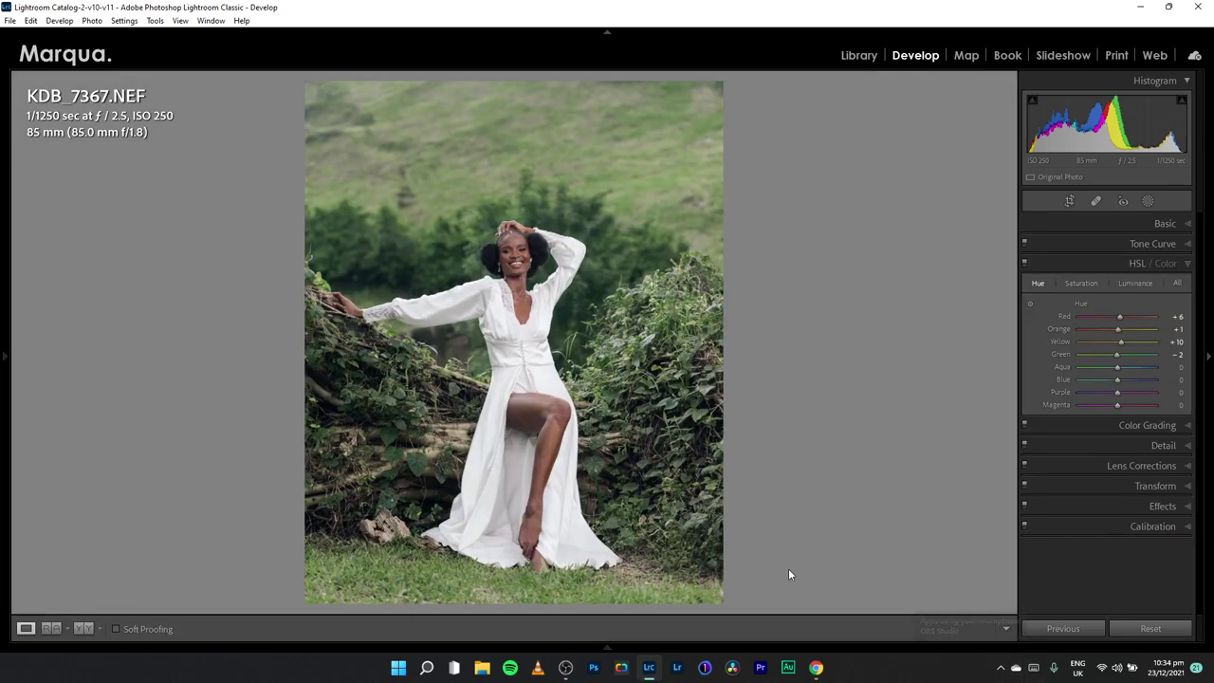
# Set the Post-Crop Vignetting Amount to -23 in Effects, and check the face close up and the photo in Before & After
pyautogui.click(1103, 509)
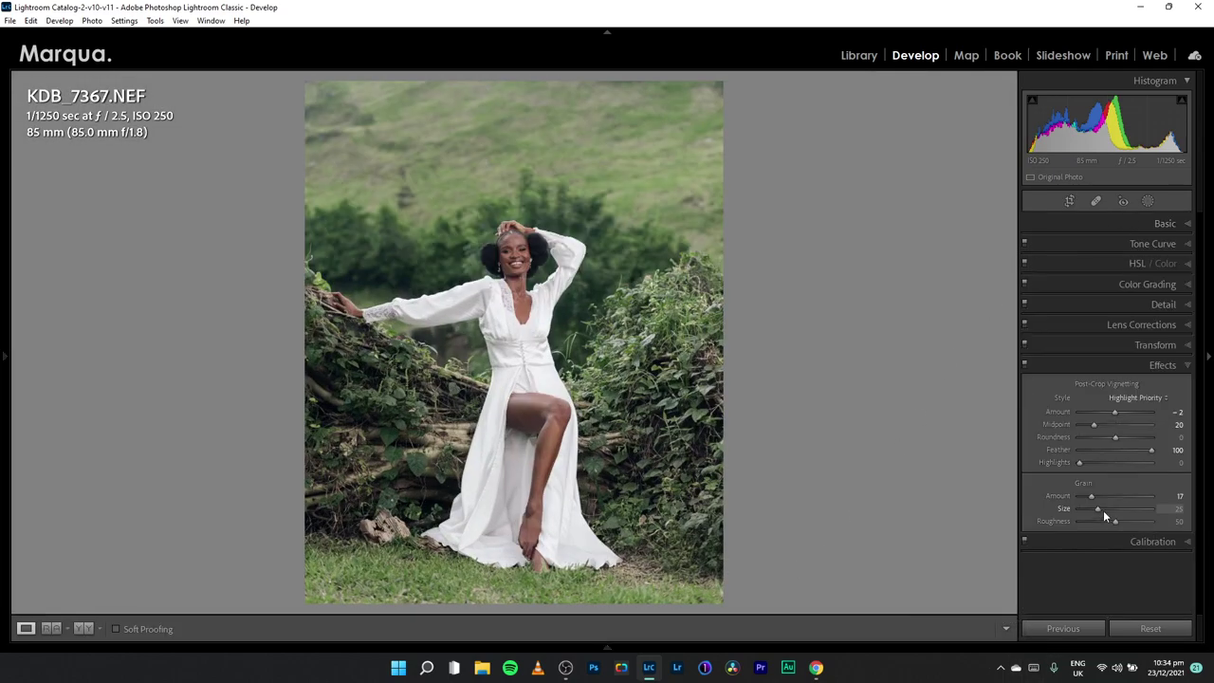
pyautogui.moveTo(1115, 417); pyautogui.dragTo(1106, 417)
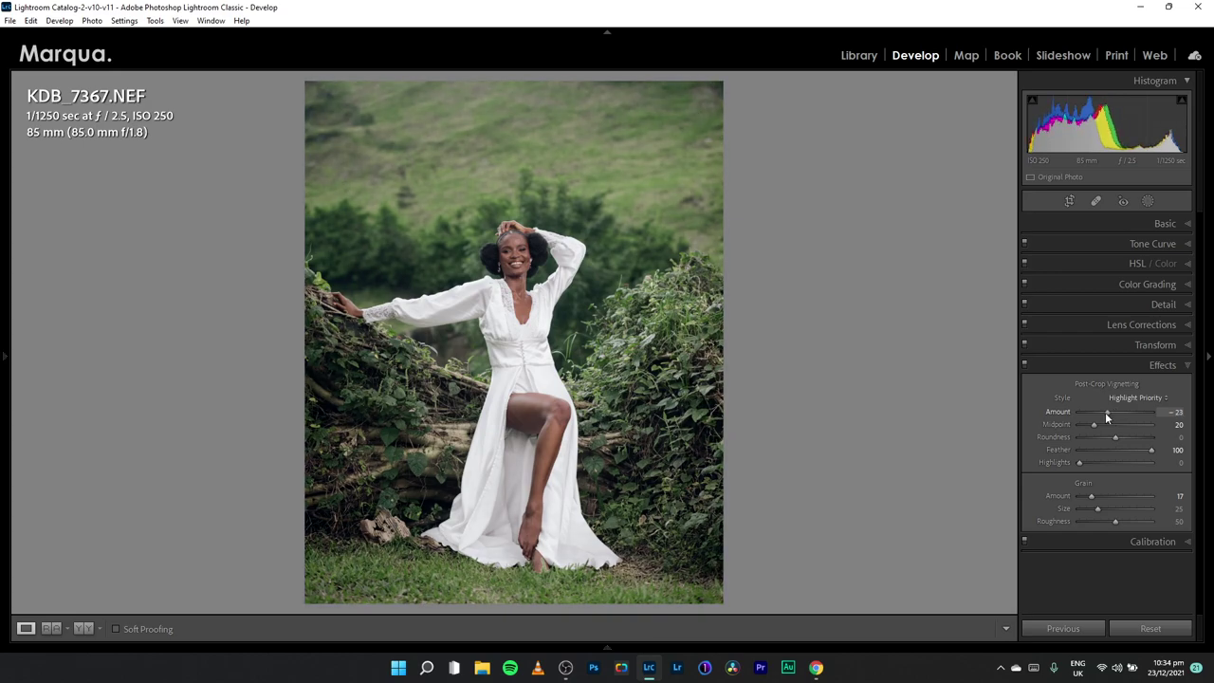
pyautogui.click(523, 256)
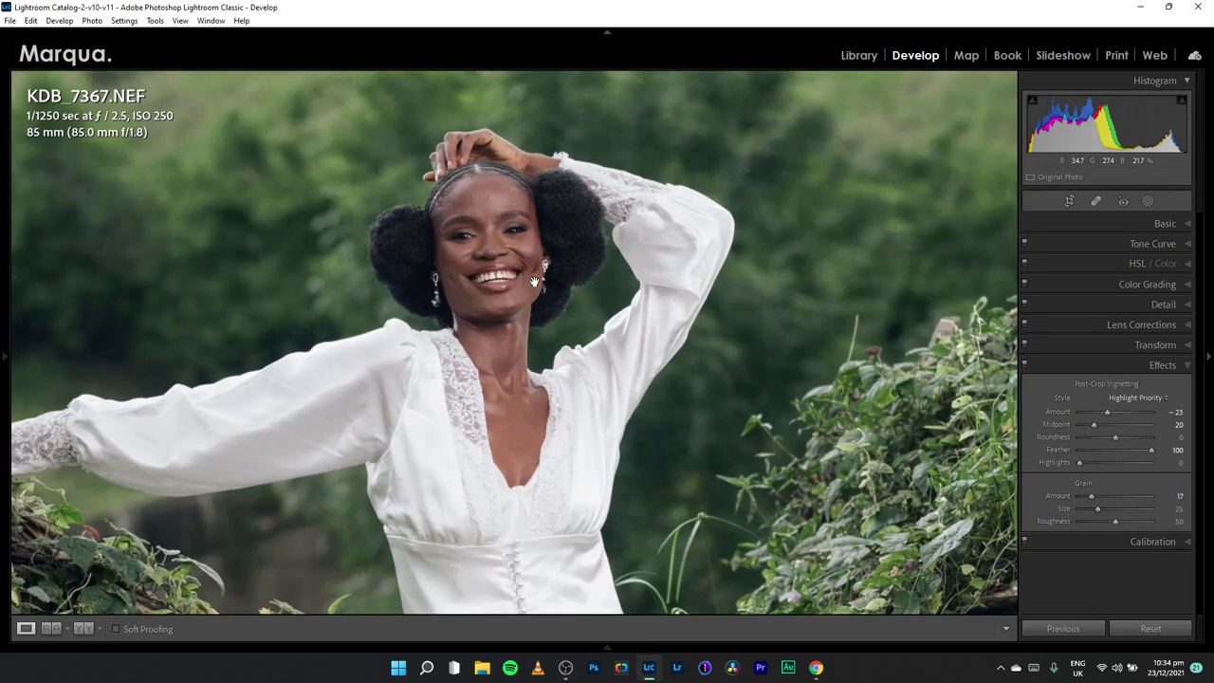
pyautogui.click(532, 274)
pyautogui.press('y')
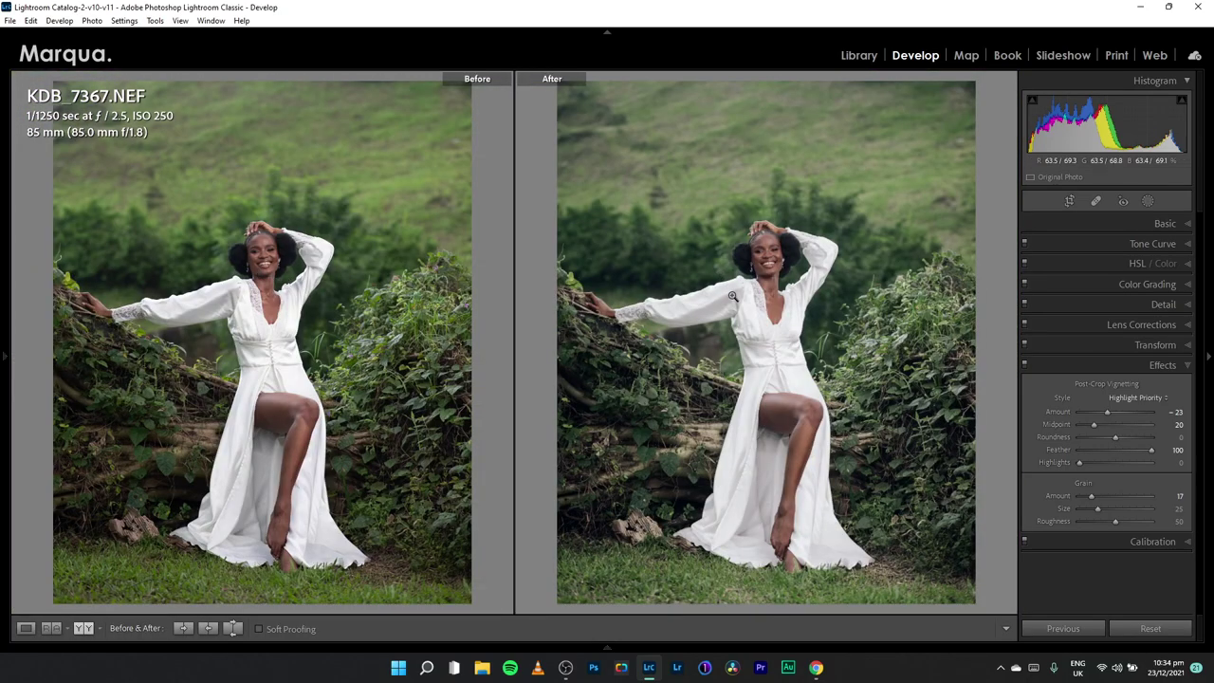
# Copy the Develop settings from KDB_7407.NEF in the Library grid and paste them onto KDB_7355.NEF in Develop
pyautogui.press('g')
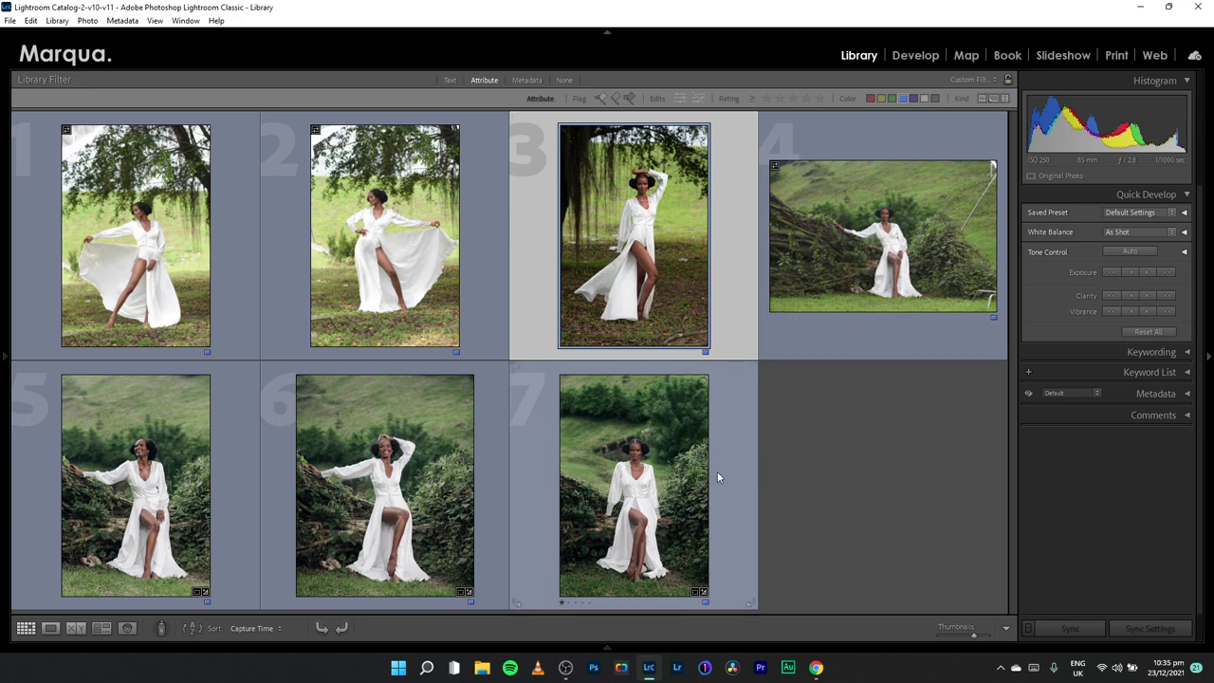
pyautogui.click(671, 479)
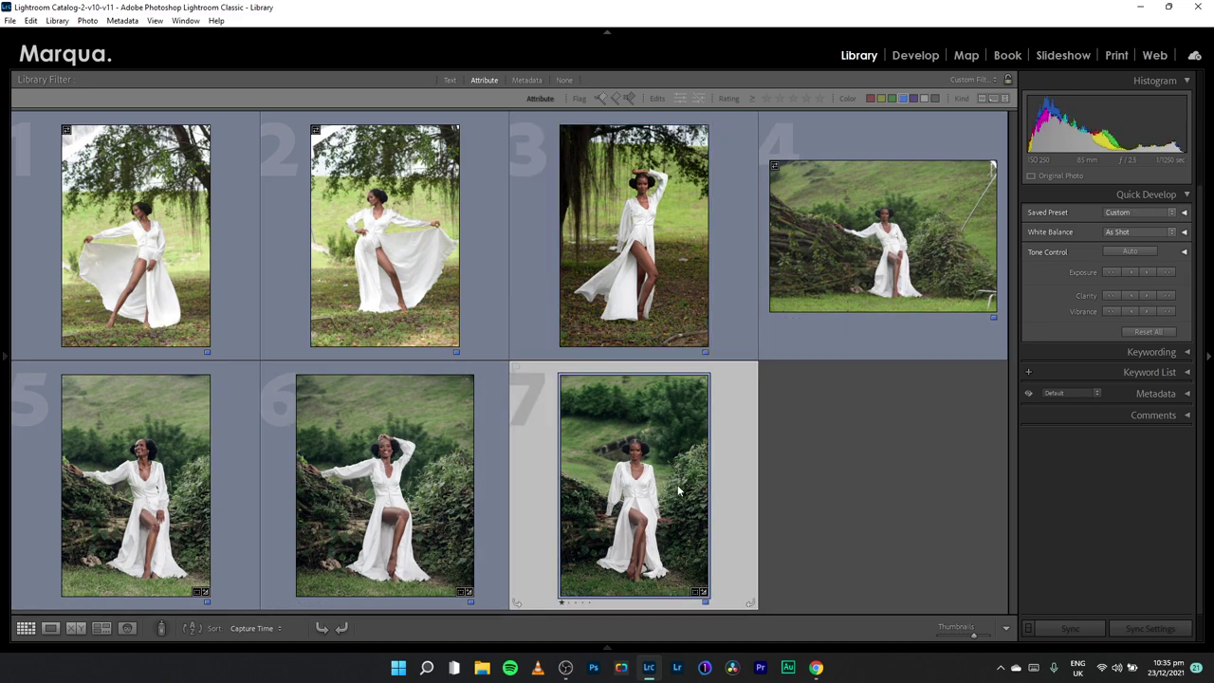
pyautogui.hotkey('ctrl', 'shift', 'c')
pyautogui.click(940, 468)
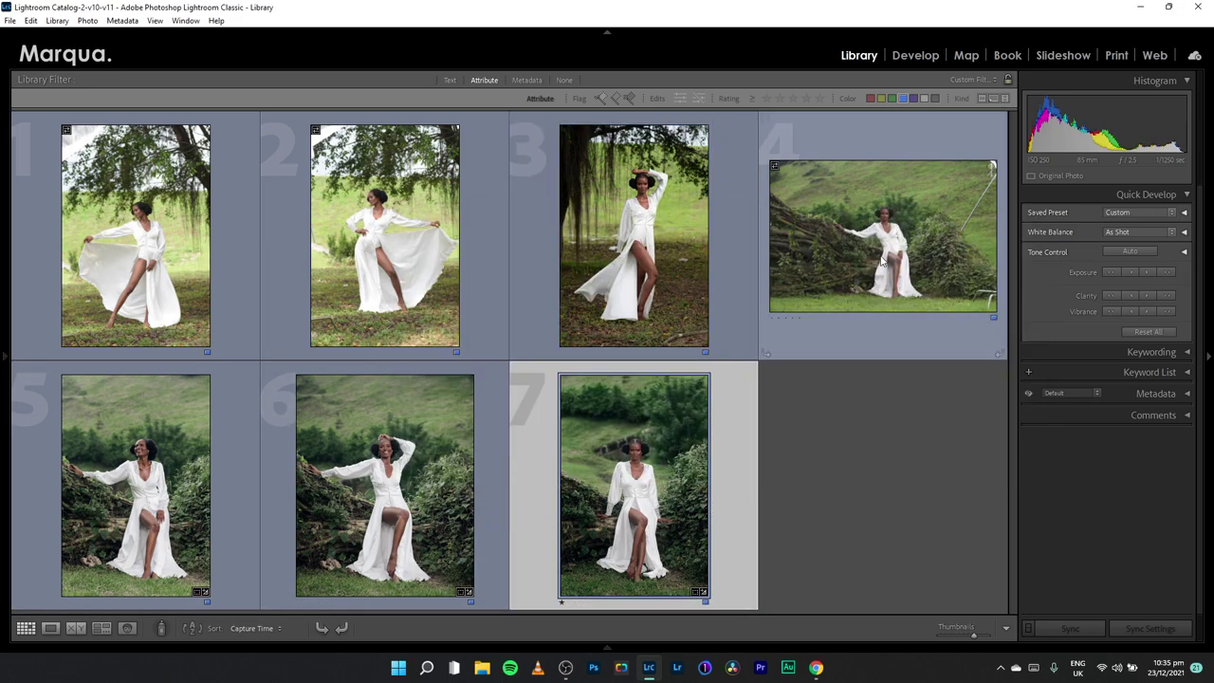
pyautogui.click(882, 258)
pyautogui.press('d')
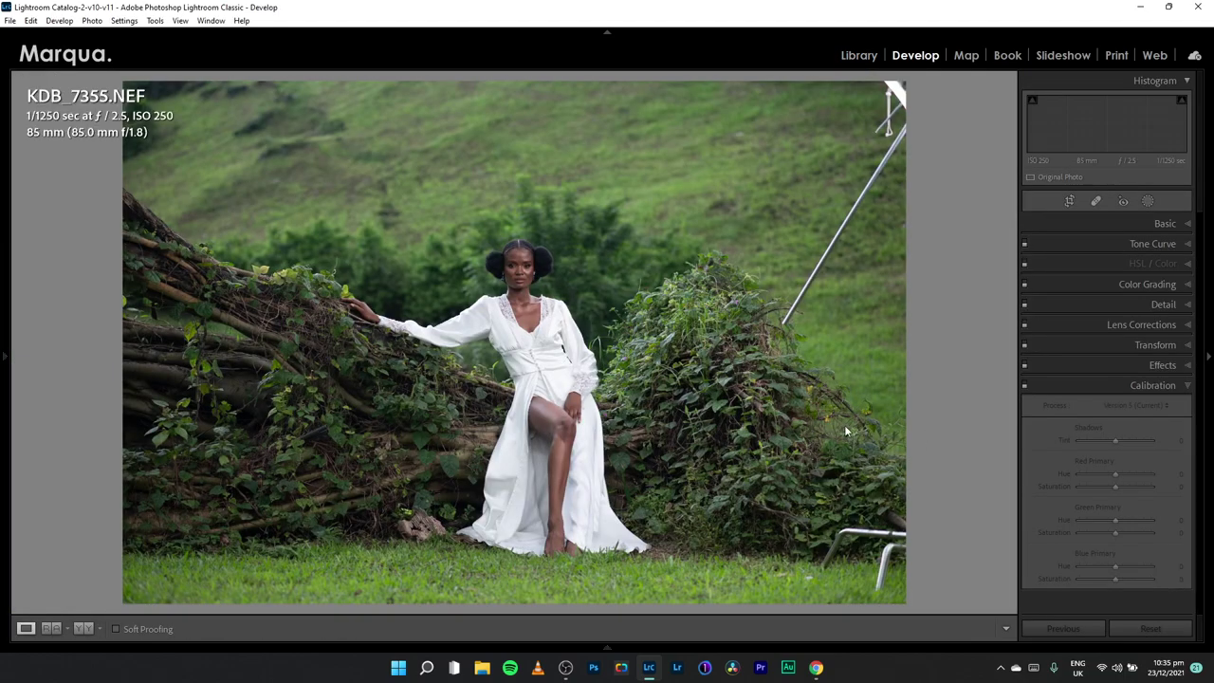
pyautogui.hotkey('ctrl', 'shift', 'v')
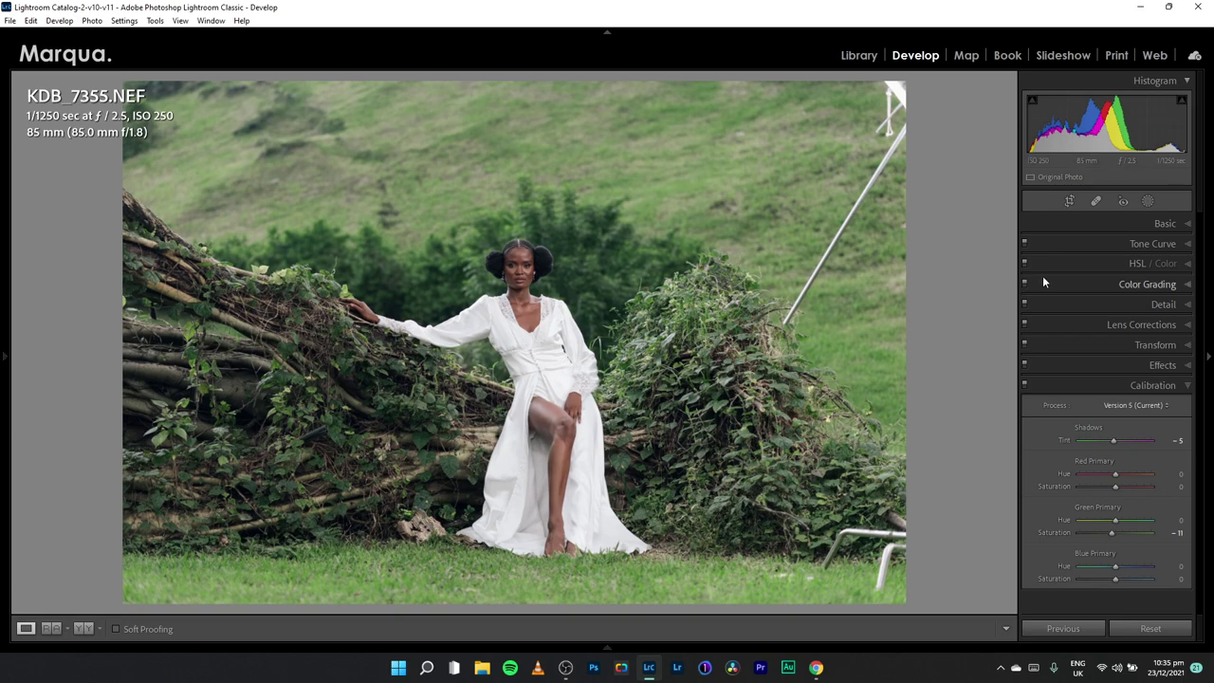
# Heal away the metal pole on the hillside and the white metal frame on the grass with a size 76 Heal brush
pyautogui.click(1096, 200)
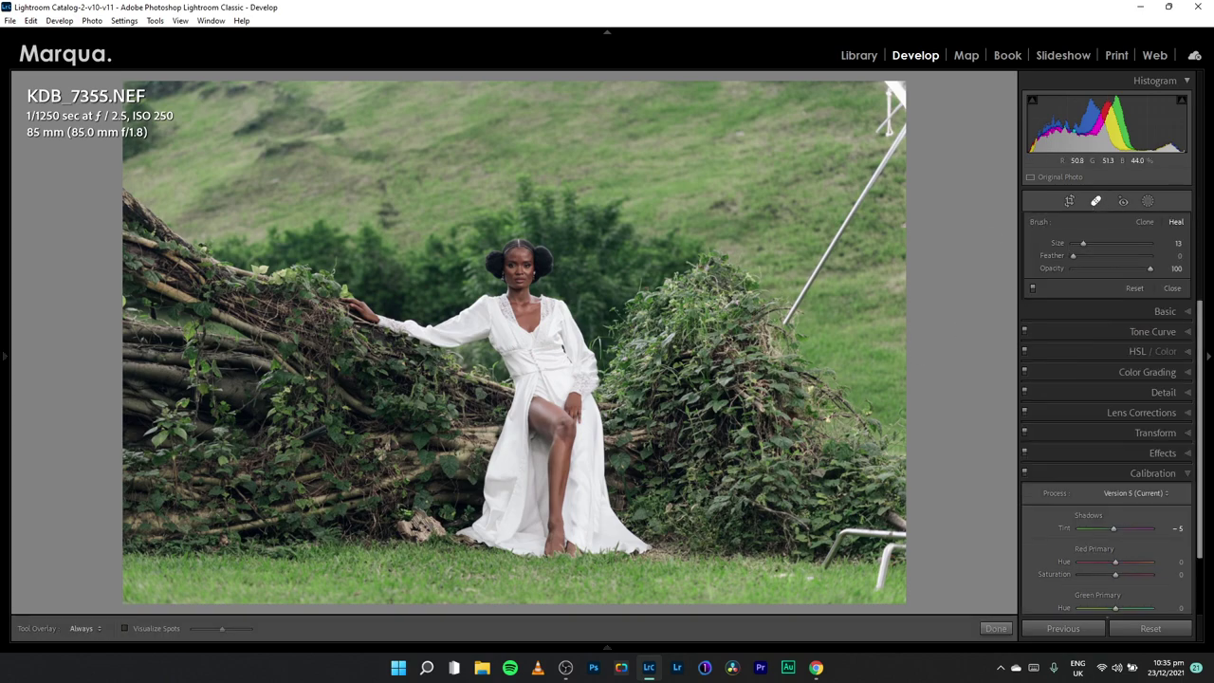
pyautogui.scroll(-1, 828, 302)
pyautogui.moveTo(793, 316)
pyautogui.mouseDown()
pyautogui.moveTo(902, 127)
pyautogui.moveTo(906, 83)
pyautogui.moveTo(878, 84)
pyautogui.moveTo(890, 121)
pyautogui.mouseUp()
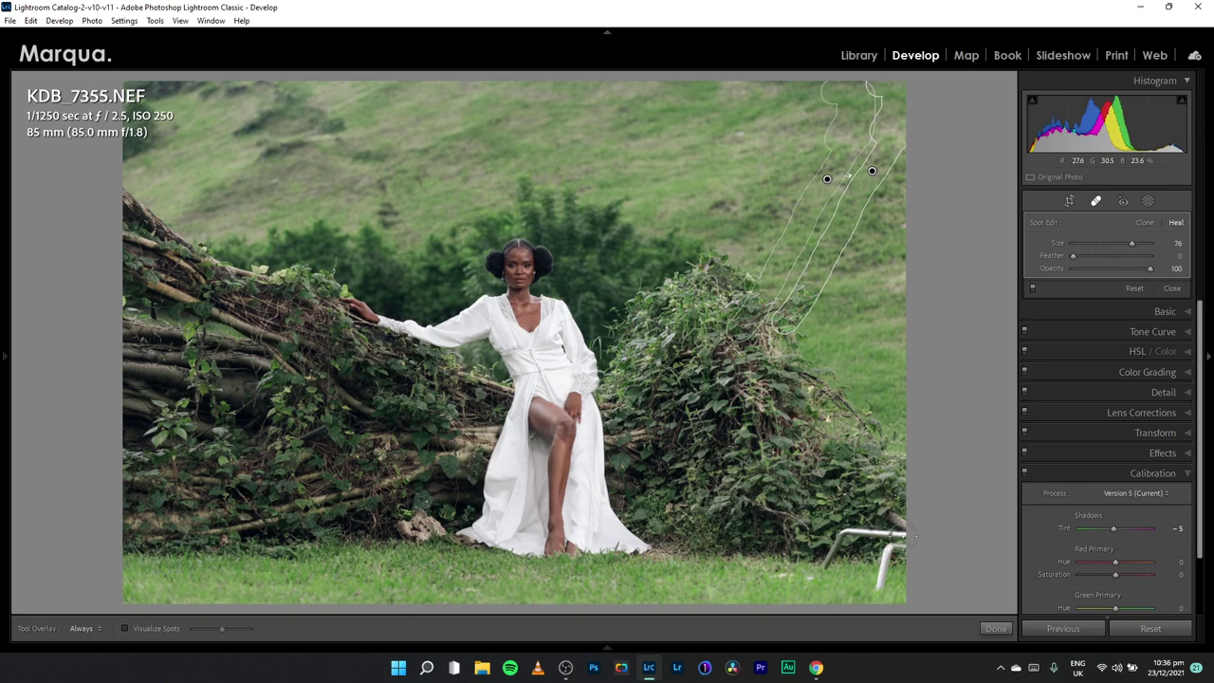
pyautogui.moveTo(848, 533)
pyautogui.mouseDown()
pyautogui.moveTo(826, 559)
pyautogui.moveTo(875, 537)
pyautogui.moveTo(892, 565)
pyautogui.moveTo(887, 552)
pyautogui.moveTo(823, 565)
pyautogui.mouseUp()
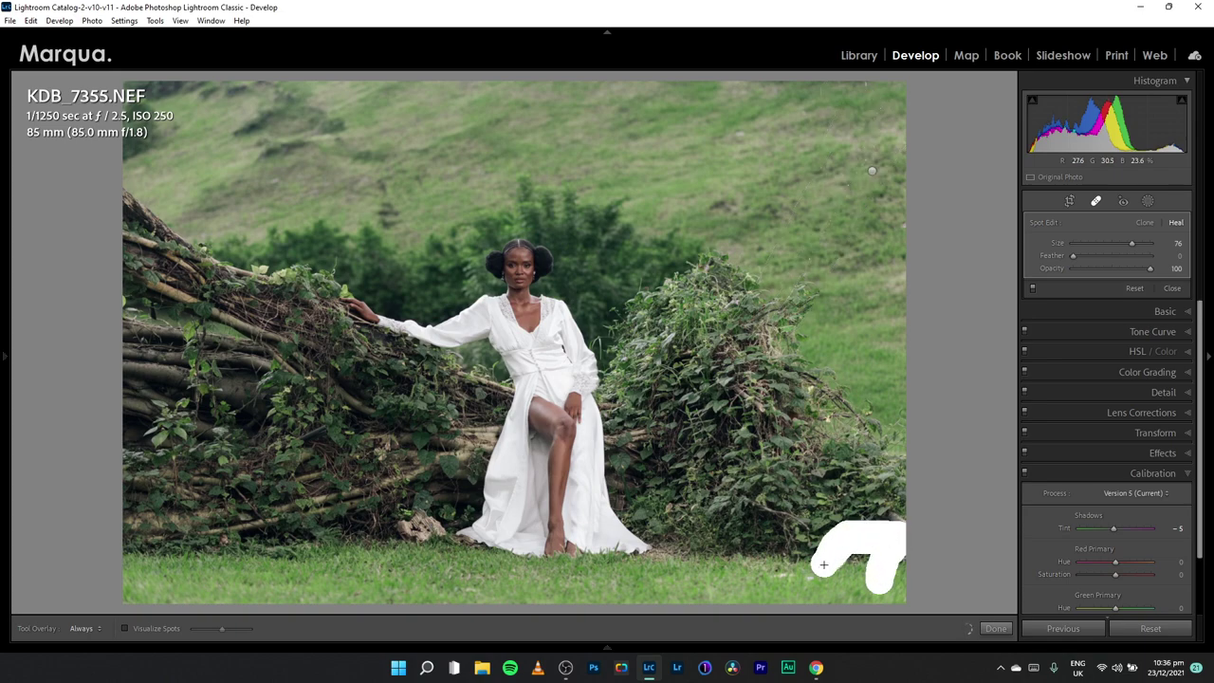
pyautogui.moveTo(1057, 510); pyautogui.dragTo(1062, 502)
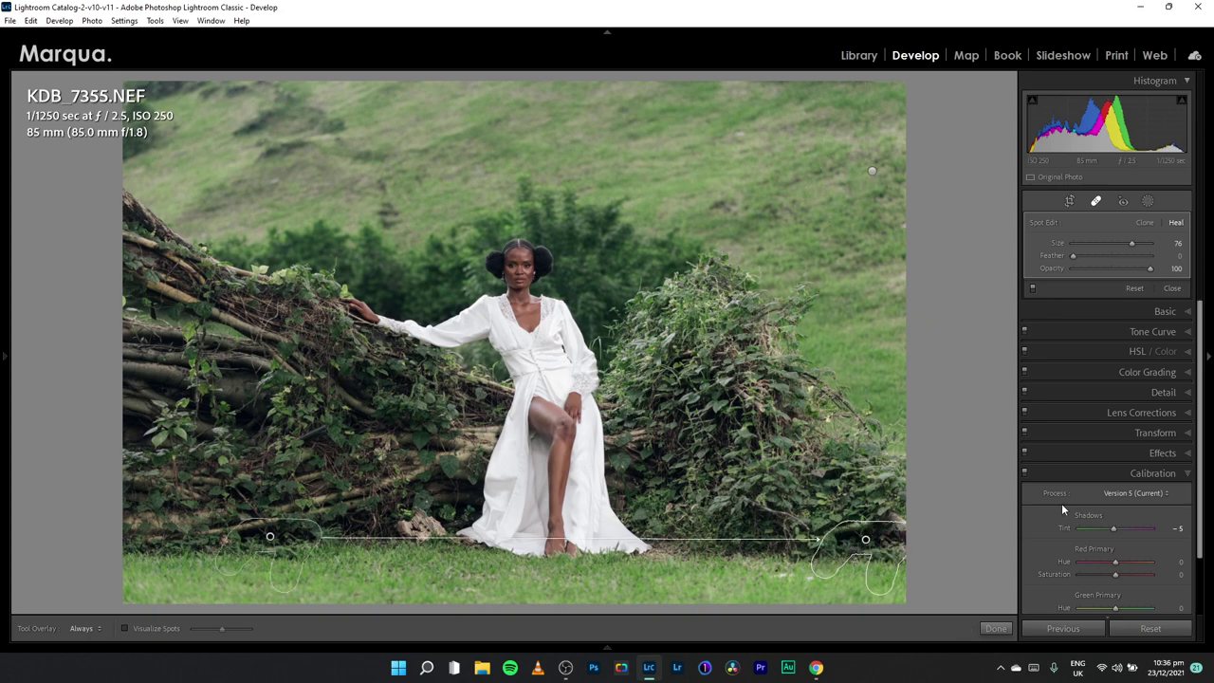
pyautogui.click(996, 628)
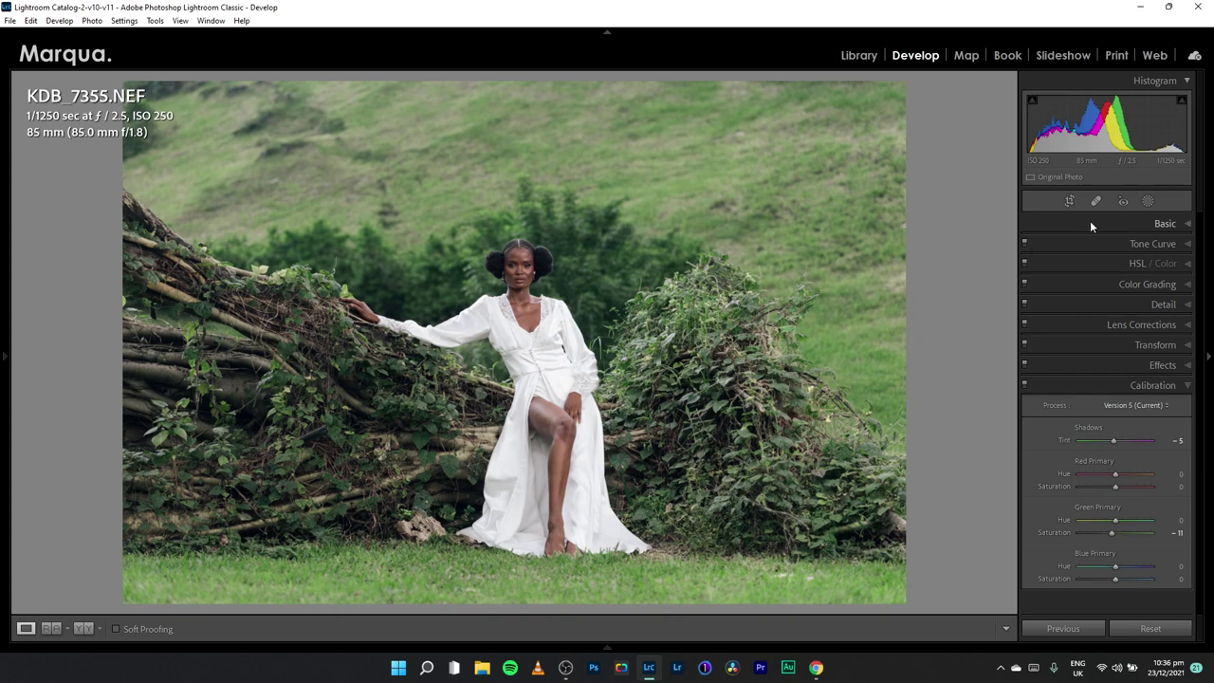
# Add a Radial Gradient mask fitted around the woman and invert it so it covers the surroundings
pyautogui.click(1148, 200)
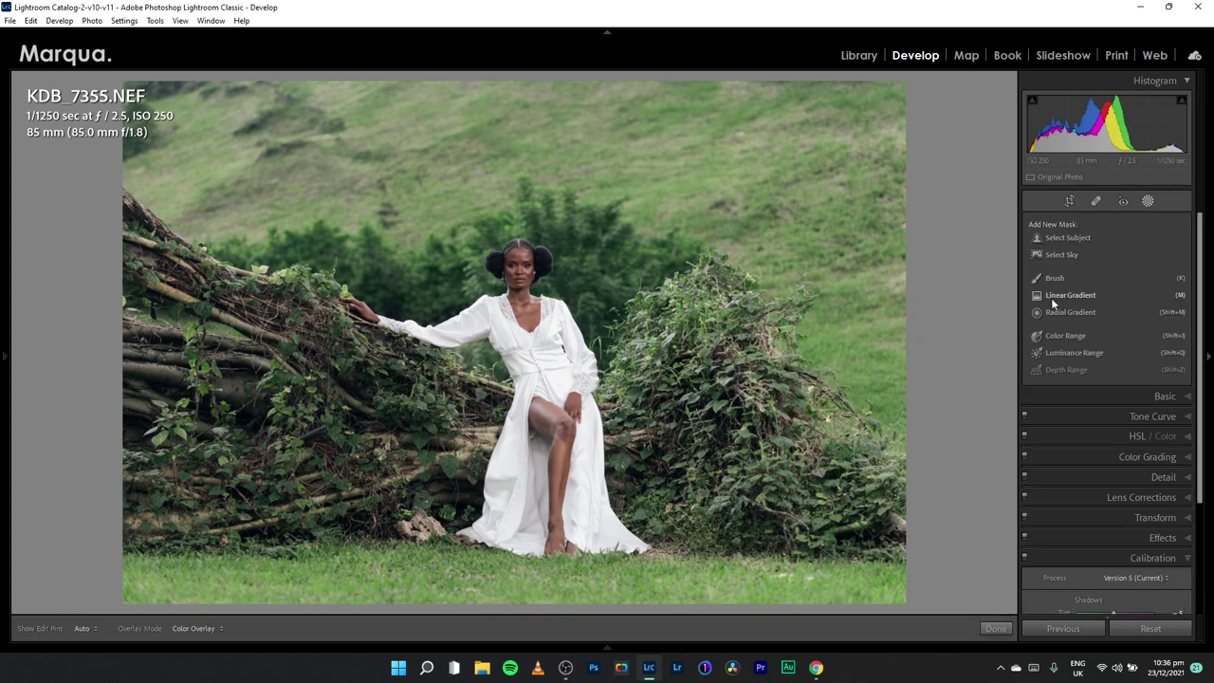
pyautogui.click(1070, 312)
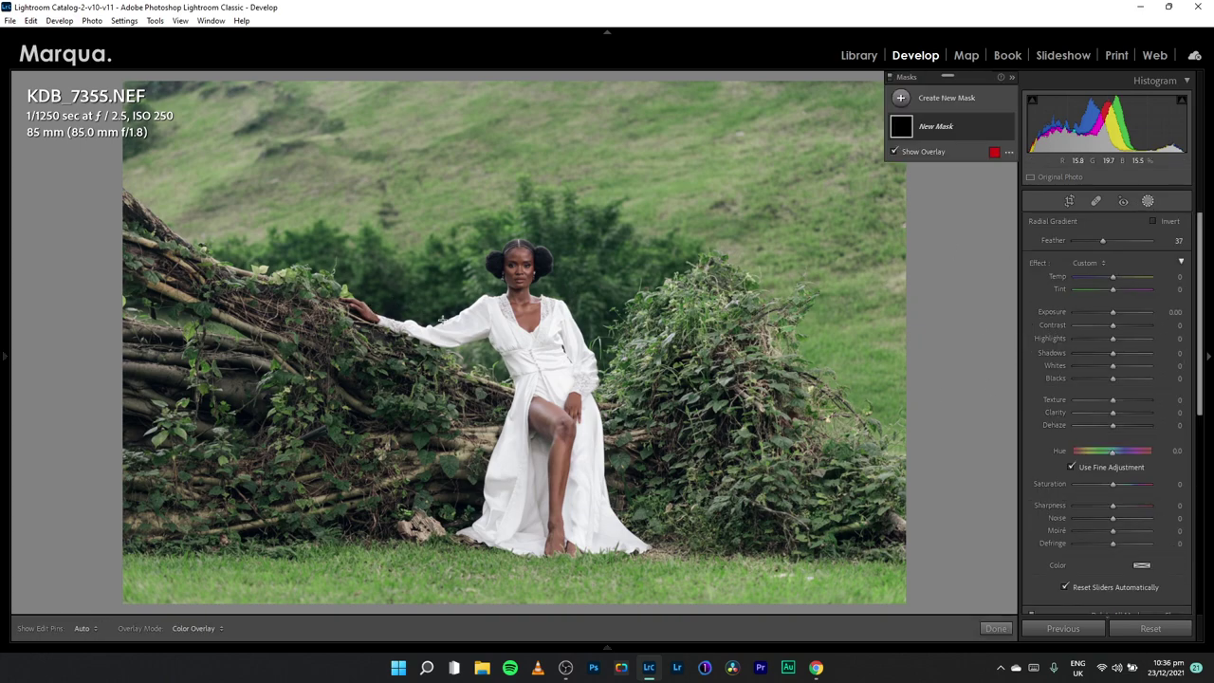
pyautogui.moveTo(464, 303); pyautogui.dragTo(665, 521)
pyautogui.moveTo(464, 304); pyautogui.dragTo(527, 363)
pyautogui.moveTo(740, 364); pyautogui.dragTo(703, 372)
pyautogui.moveTo(529, 572); pyautogui.dragTo(529, 582)
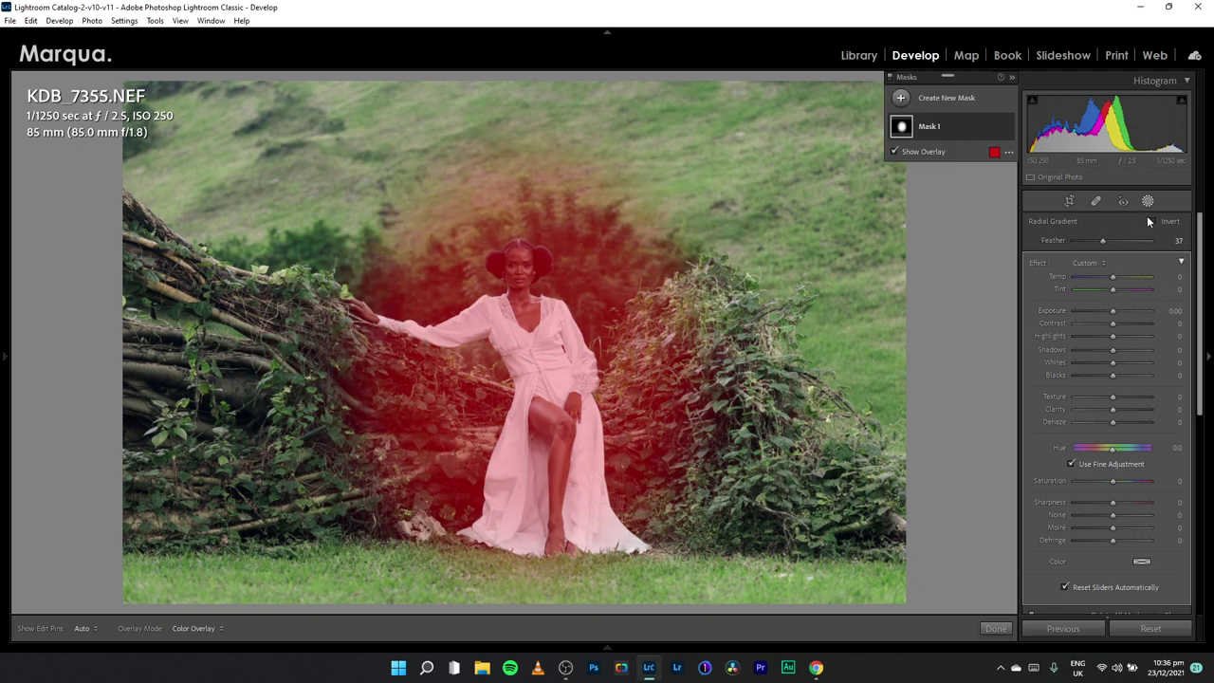
pyautogui.click(1152, 220)
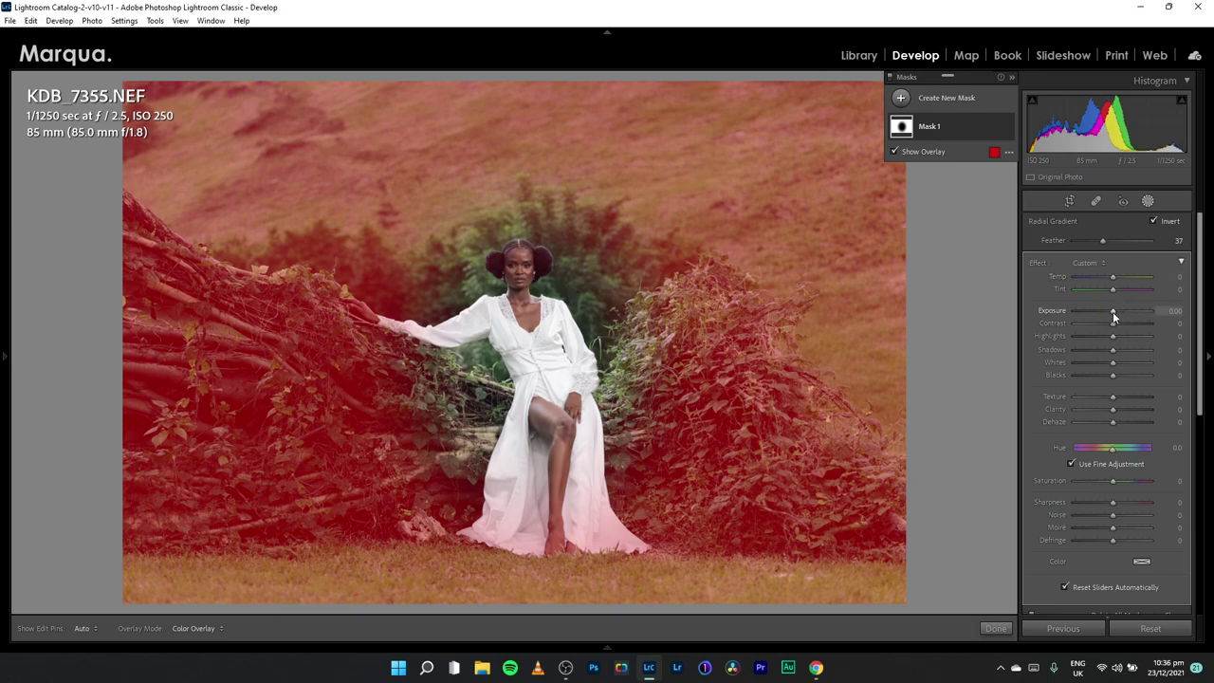
# Hide the mask overlay, lower the mask's Exposure to -0.23, widen the ellipse slightly, and close Masking
pyautogui.press('o')
pyautogui.moveTo(1113, 311); pyautogui.dragTo(1111, 312)
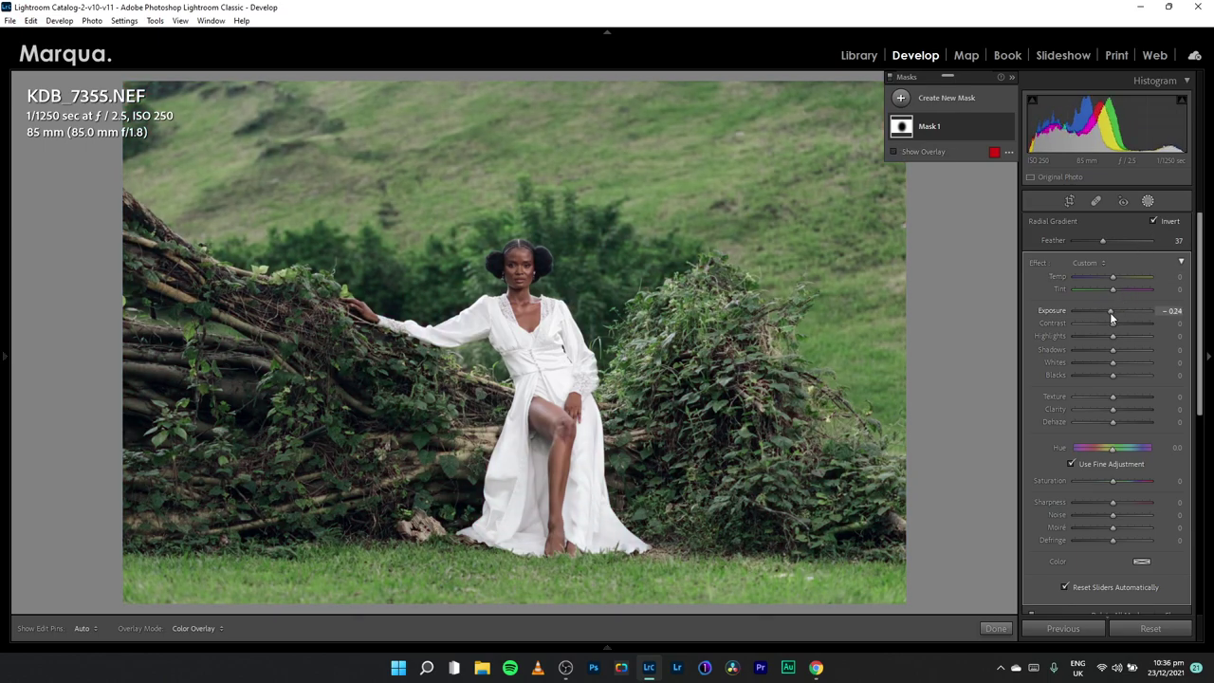
pyautogui.moveTo(357, 363); pyautogui.dragTo(325, 362)
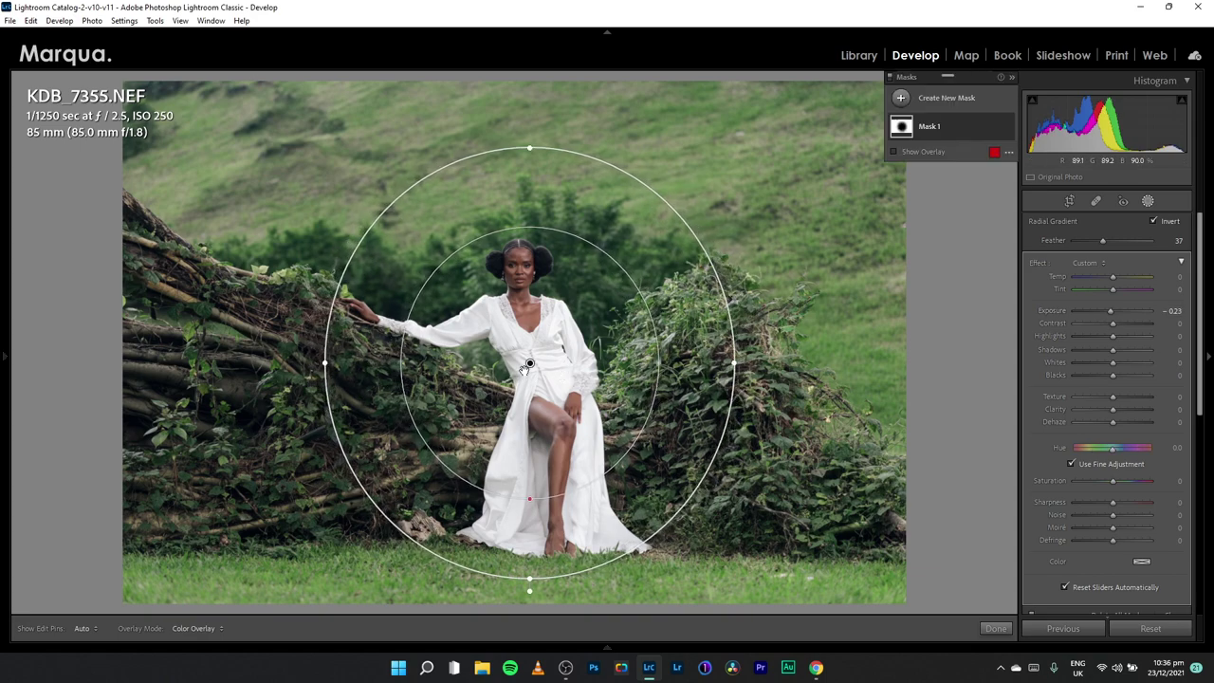
pyautogui.hotkey('shift', 'w')
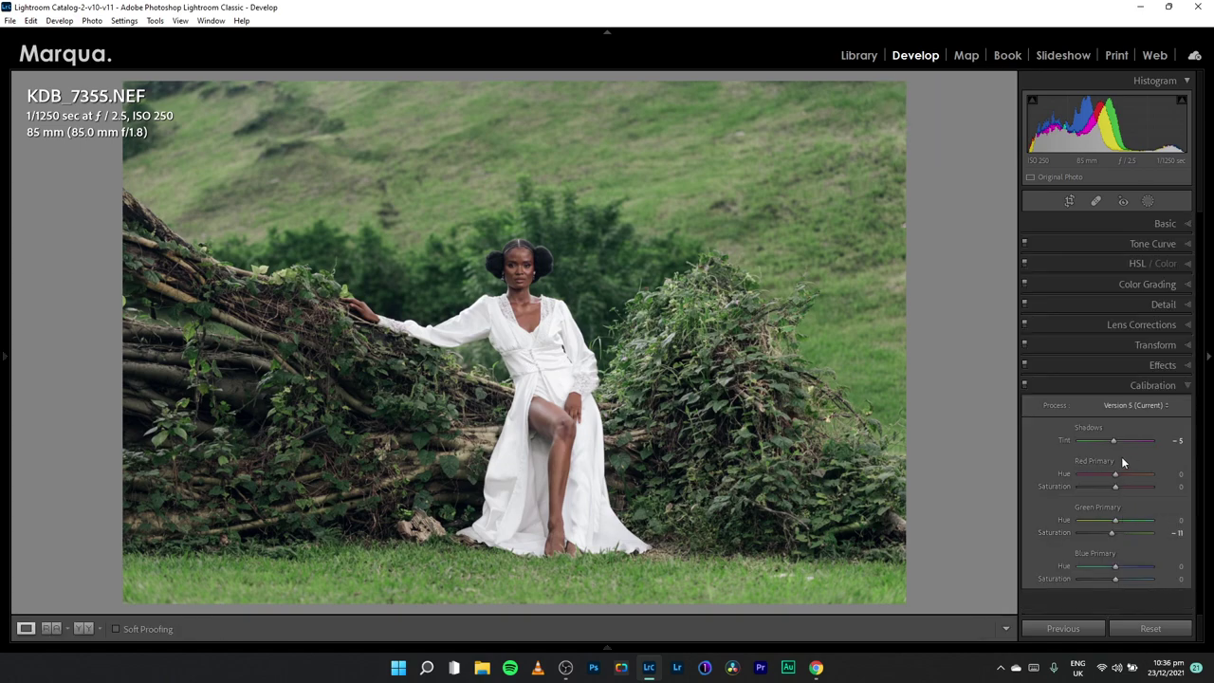
# Set the Color Grading Shadows to Hue 13 and Saturation 6, and check the effect on the face up close
pyautogui.click(1083, 284)
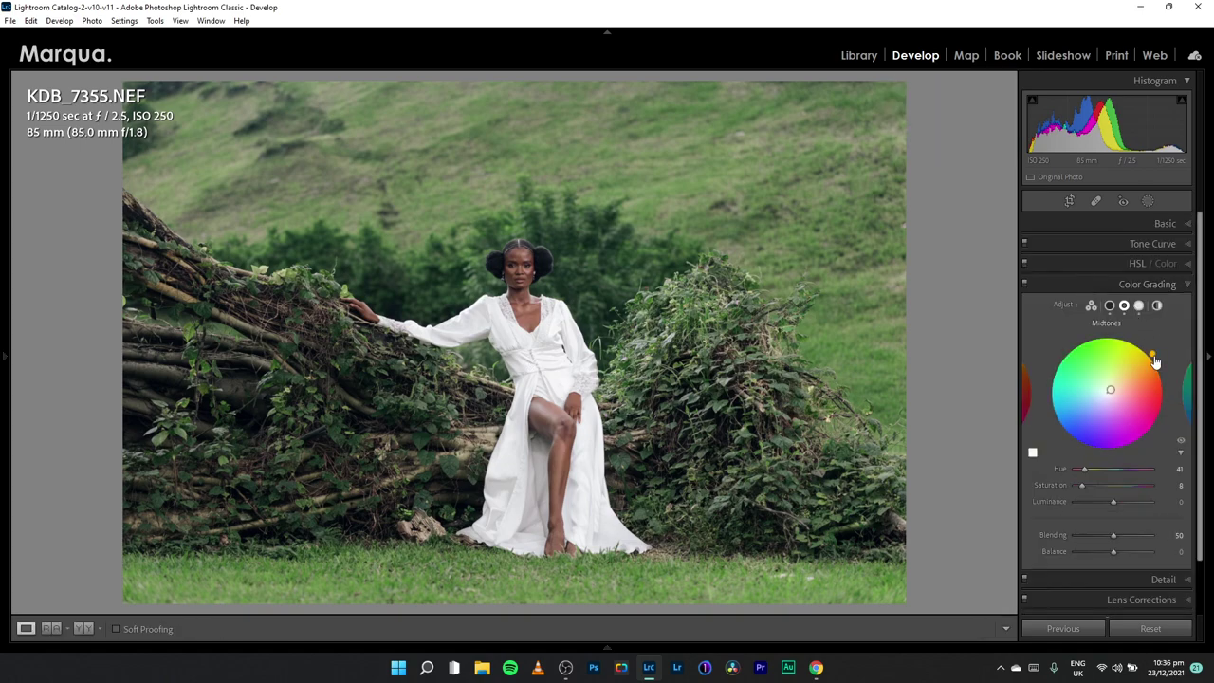
pyautogui.click(1110, 305)
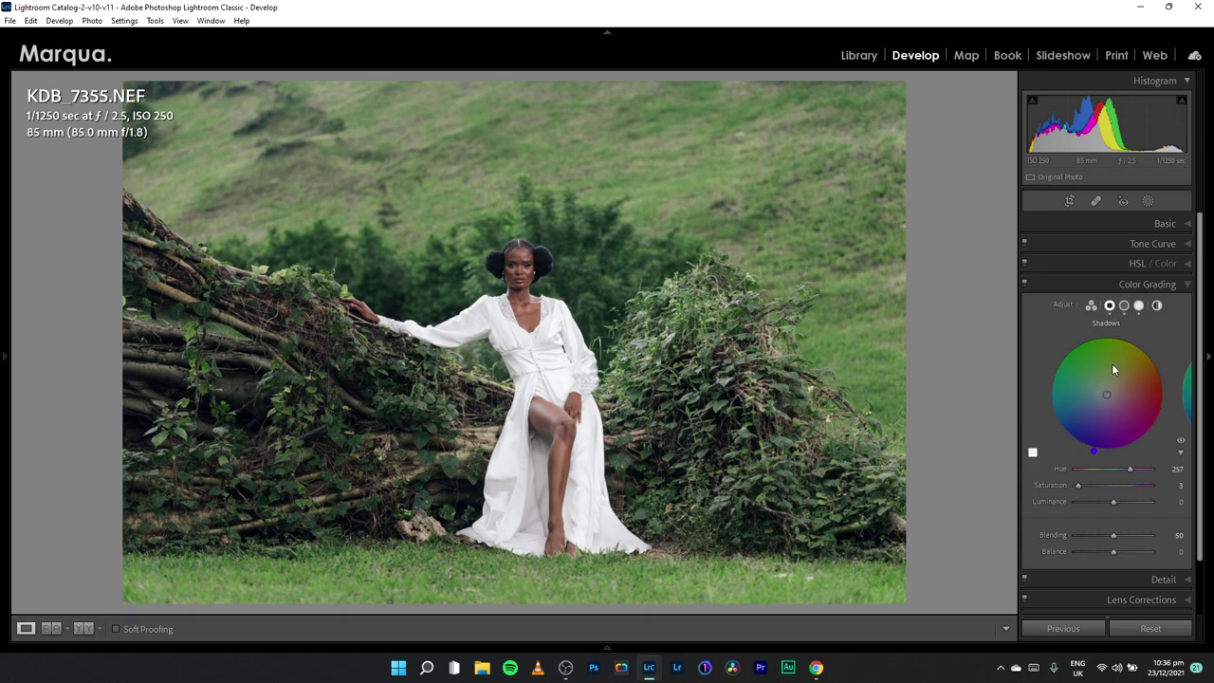
pyautogui.moveTo(1166, 383)
pyautogui.mouseDown()
pyautogui.moveTo(1154, 355)
pyautogui.moveTo(1167, 385)
pyautogui.mouseUp()
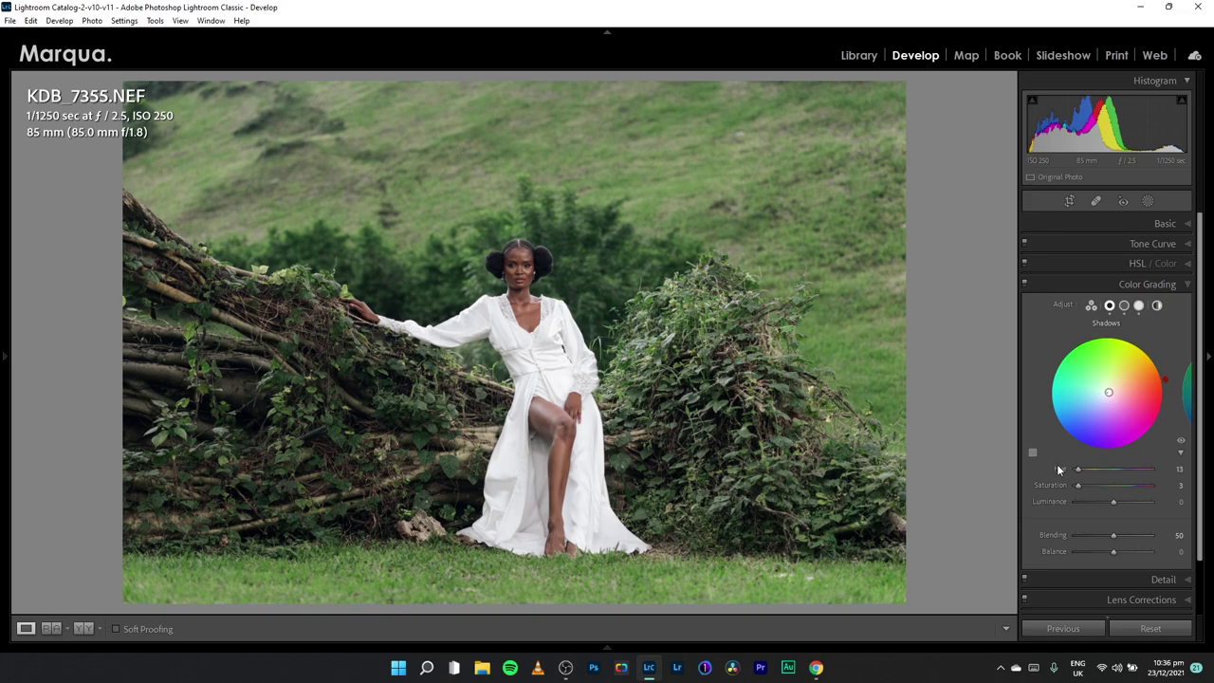
pyautogui.moveTo(1076, 486); pyautogui.dragTo(1082, 486)
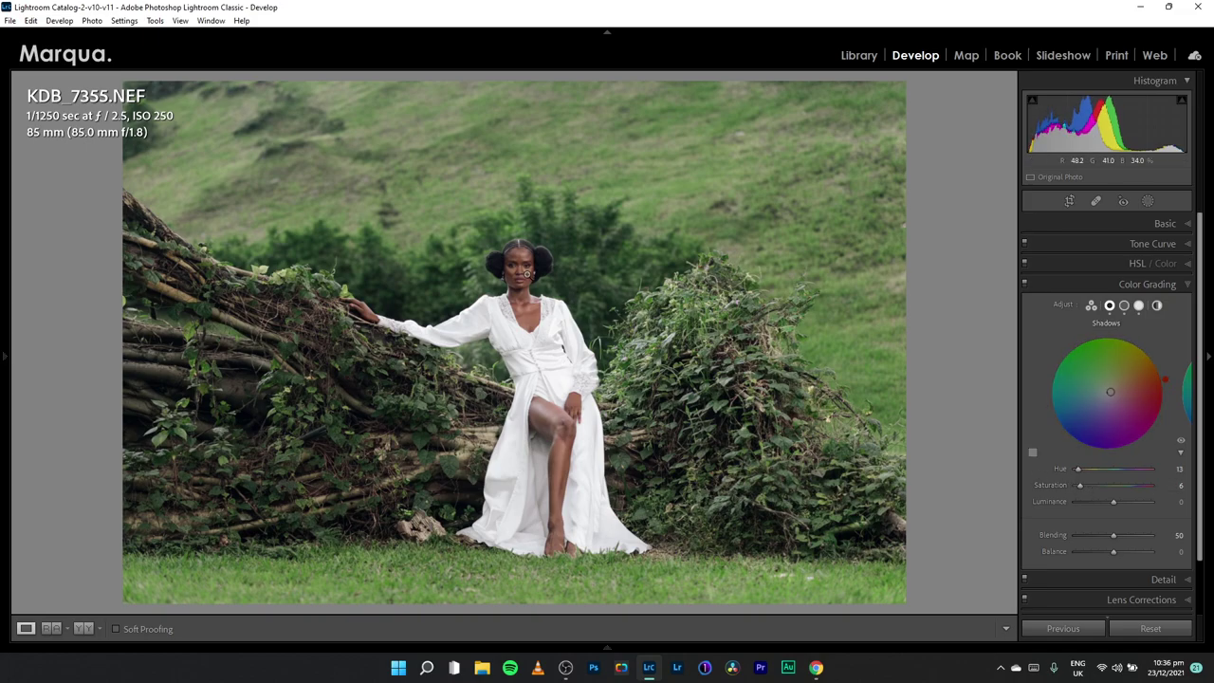
pyautogui.click(526, 275)
pyautogui.click(537, 332)
pyautogui.click(1075, 284)
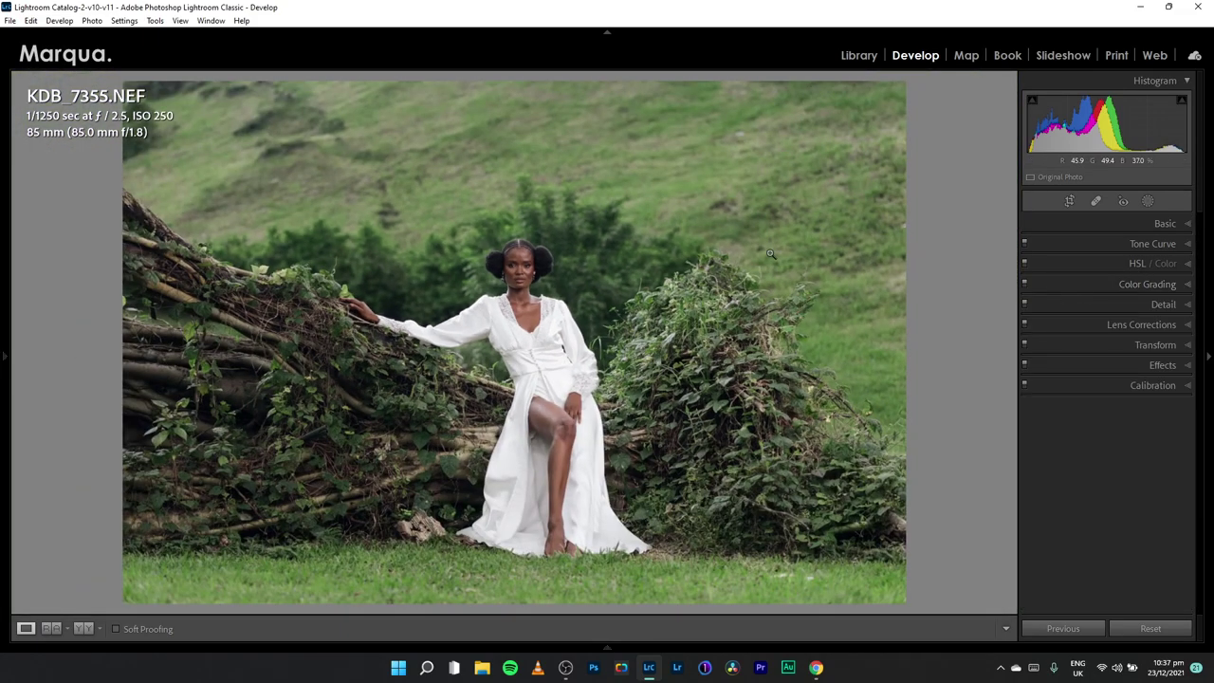
# Review KDB_7355.NEF through KDB_7407.NEF in Before & After, and show the HSL Luminance settings of KDB_7407.NEF
pyautogui.press('y')
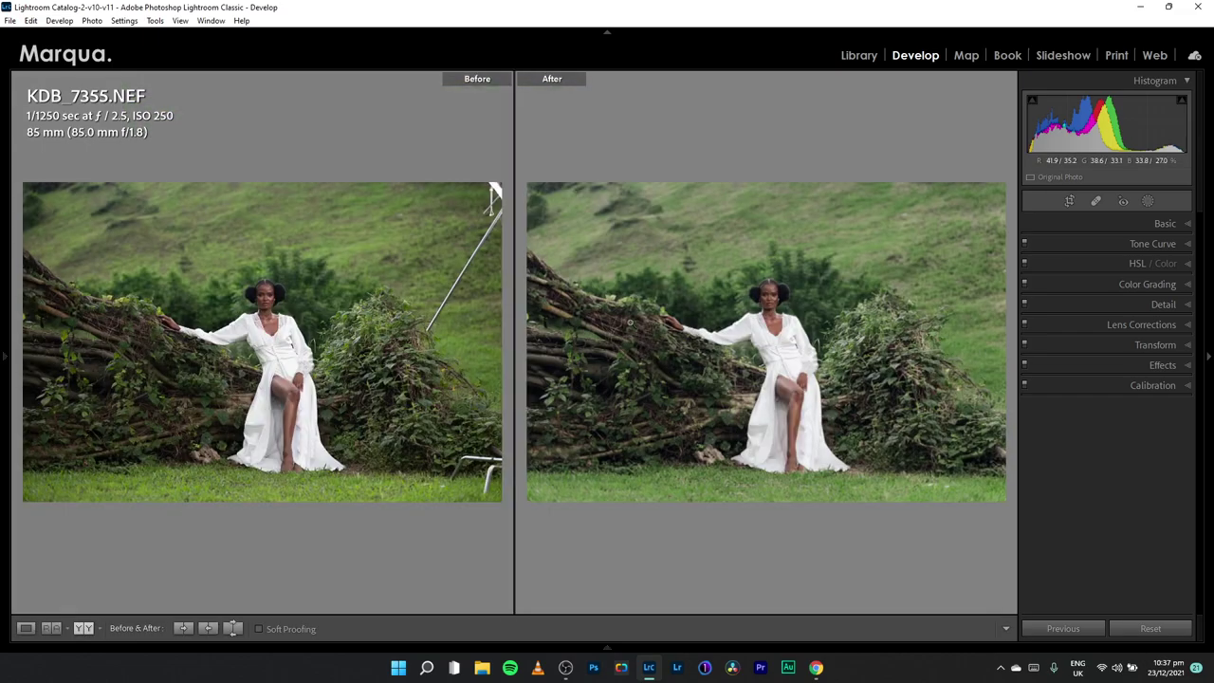
pyautogui.press('Right')
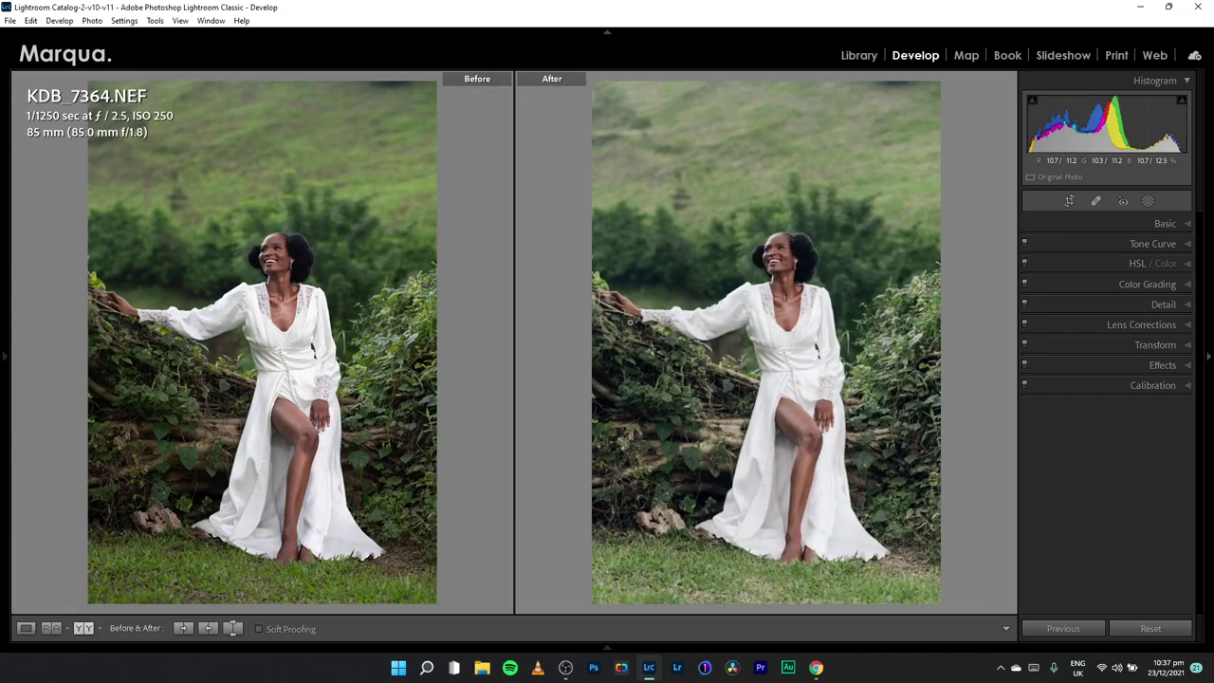
pyautogui.press('Right')
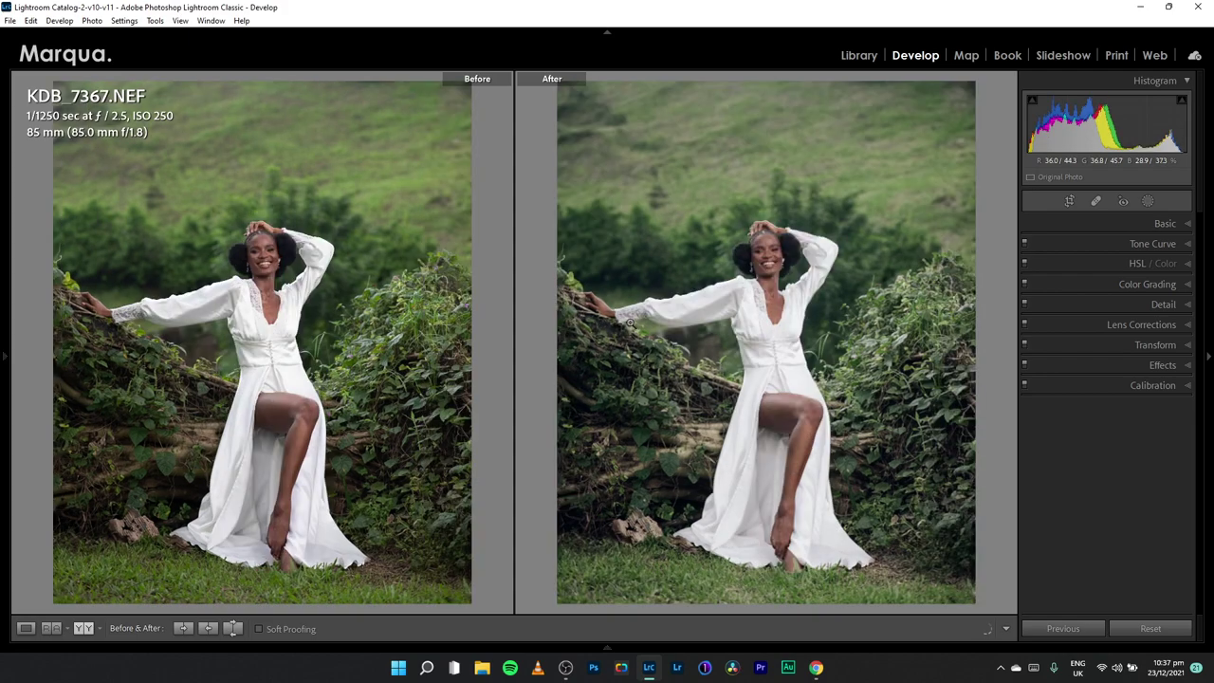
pyautogui.press('Right')
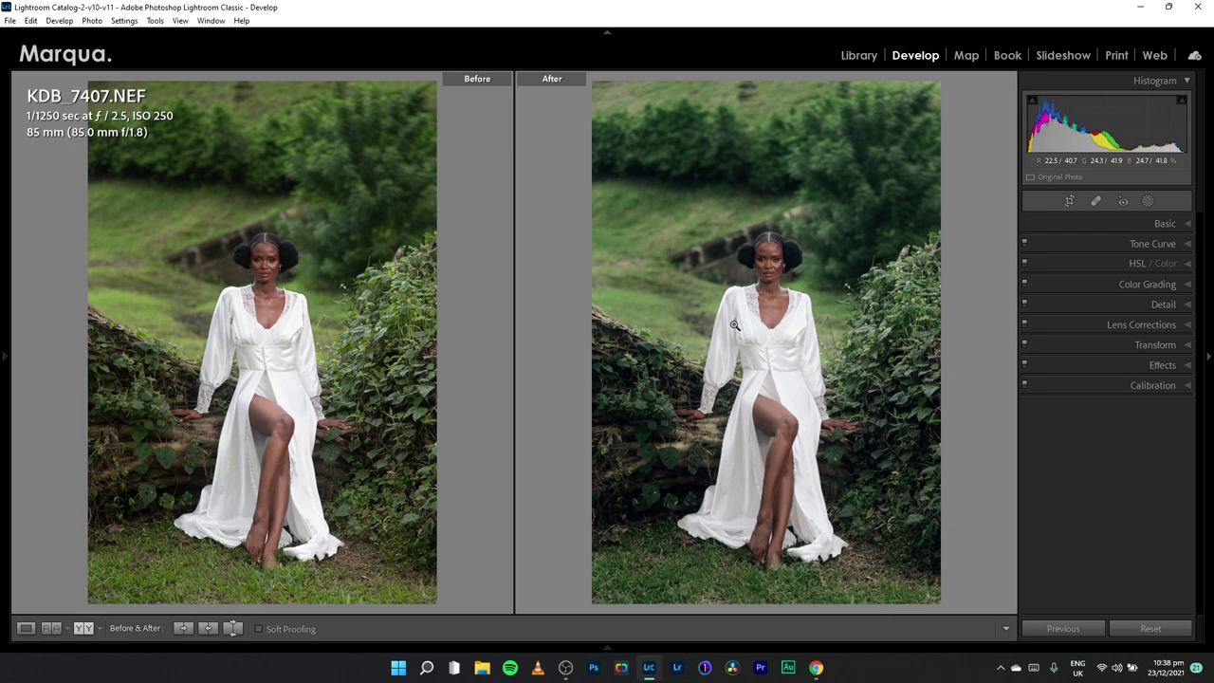
pyautogui.click(1106, 262)
pyautogui.click(1136, 284)
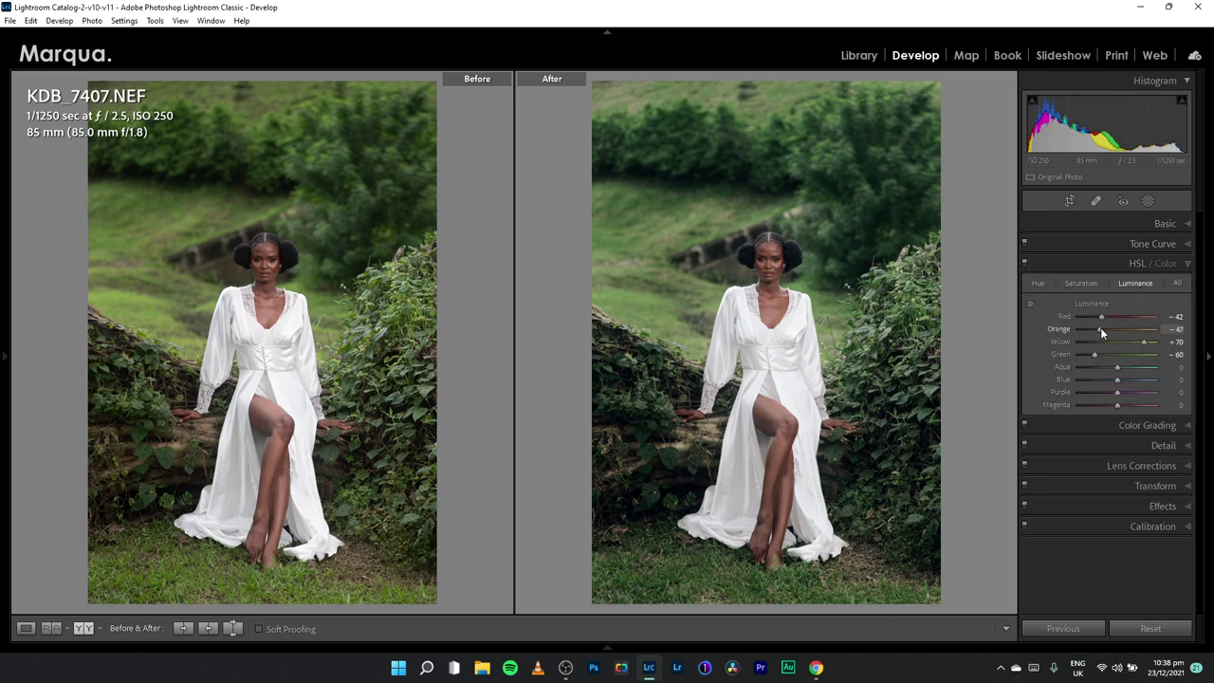